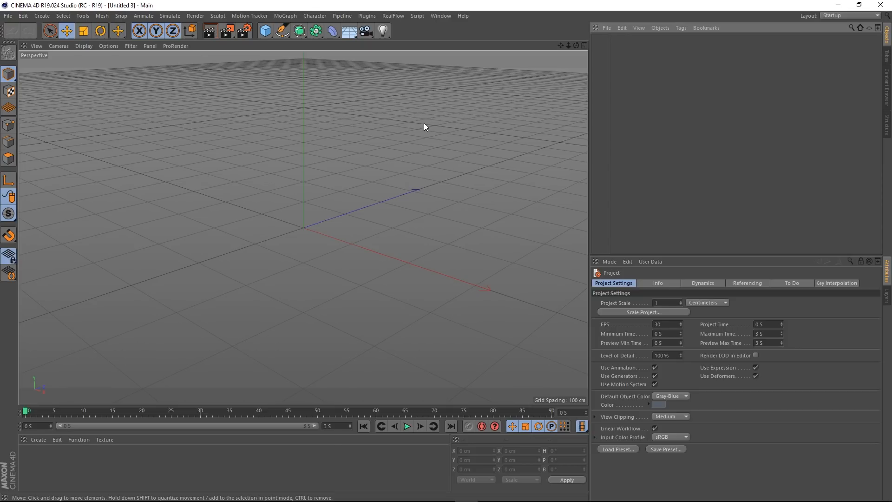
# Add a plane to the scene and set the viewport display to Gouraud Shading (Lines)
pyautogui.moveTo(891, 149); pyautogui.dragTo(302, 43)
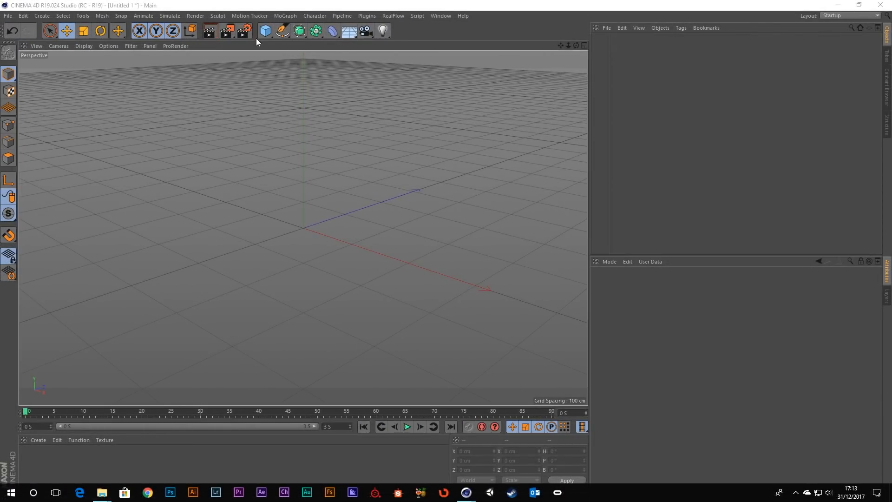
pyautogui.moveTo(263, 35); pyautogui.dragTo(350, 63)
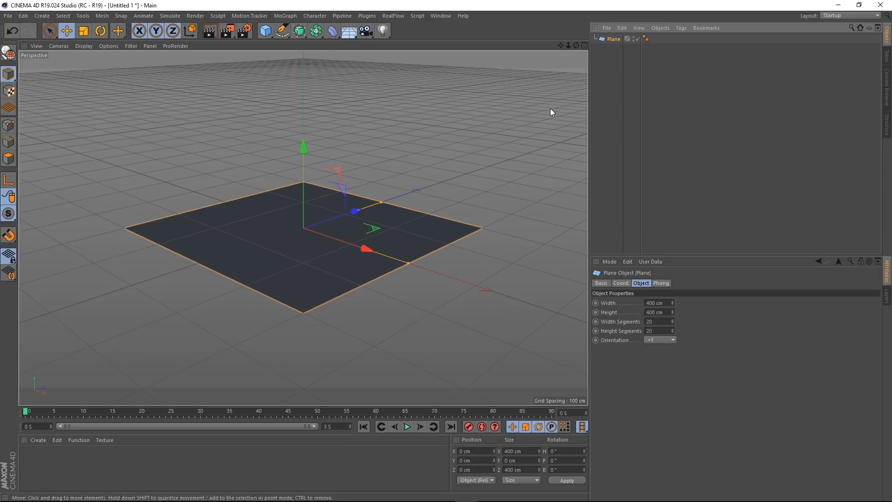
pyautogui.click(84, 46)
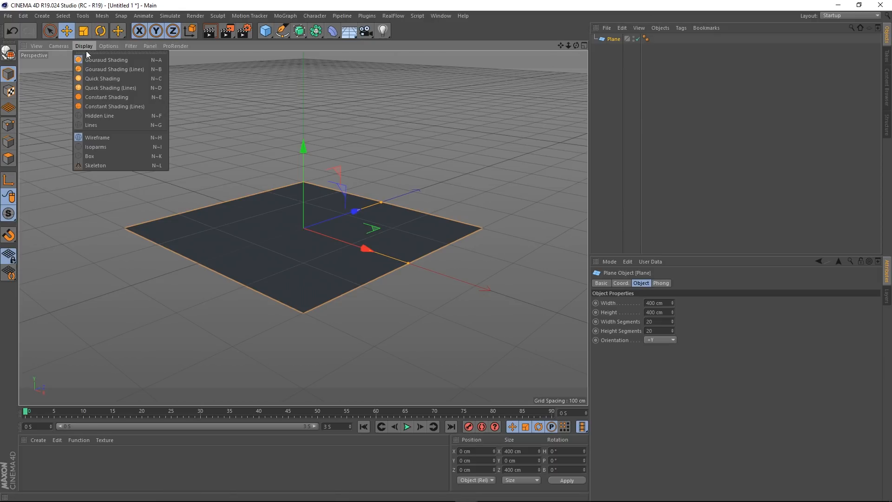
pyautogui.click(100, 69)
pyautogui.moveTo(282, 236)
pyautogui.keyDown('alt'); pyautogui.mouseDown()
pyautogui.moveTo(285, 250)
pyautogui.moveTo(280, 243)
pyautogui.mouseUp(); pyautogui.keyUp('alt')
# Set the plane's width segments and height segments to 40 each
pyautogui.click(656, 322)
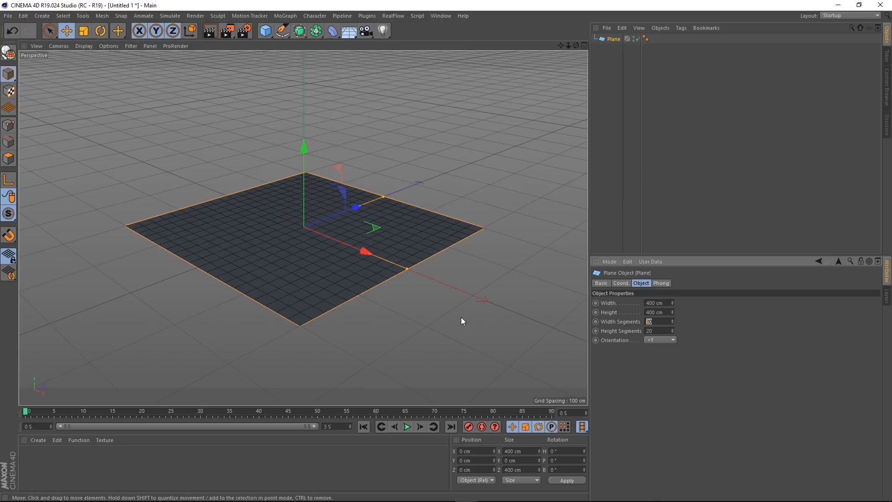
pyautogui.write('40')
pyautogui.press('Tab')
pyautogui.write('40')
pyautogui.press('Tab')
# Add a sphere with a 50 cm radius and raise it above the plane to about Y 89 cm
pyautogui.scroll(1, 285, 270)
pyautogui.keyDown('alt'); pyautogui.moveTo(311, 255); pyautogui.dragTo(313, 255); pyautogui.keyUp('alt')
pyautogui.moveTo(308, 234)
pyautogui.keyDown('alt'); pyautogui.mouseDown(button='middle')
pyautogui.moveTo(327, 244)
pyautogui.moveTo(313, 248)
pyautogui.mouseUp(button='middle'); pyautogui.keyUp('alt')
pyautogui.moveTo(265, 30); pyautogui.dragTo(453, 59)
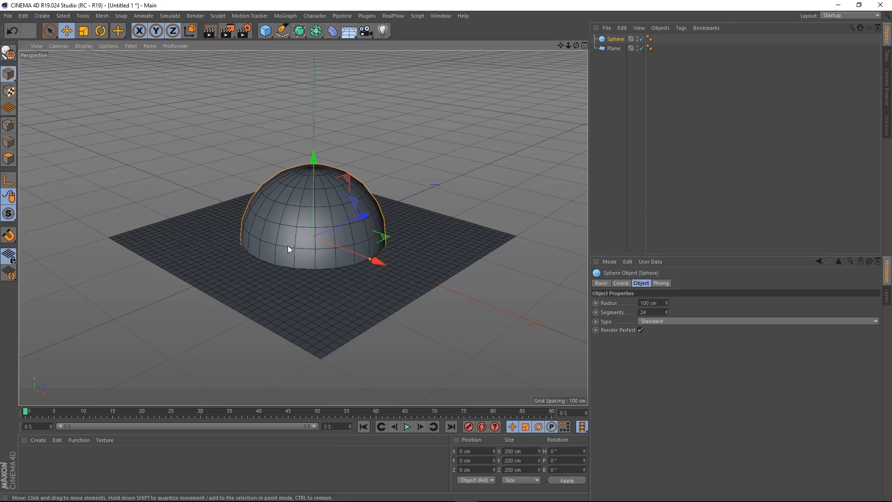
pyautogui.click(660, 302)
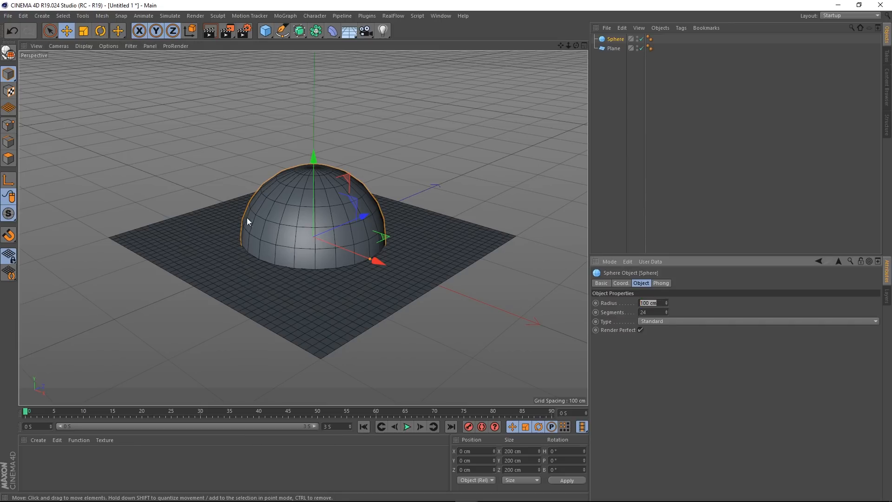
pyautogui.write('50')
pyautogui.press('Return')
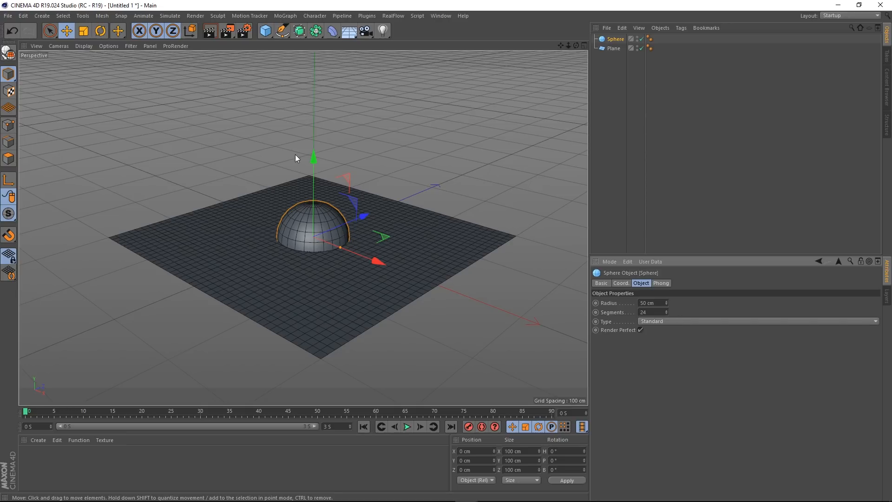
pyautogui.moveTo(314, 166); pyautogui.dragTo(311, 101)
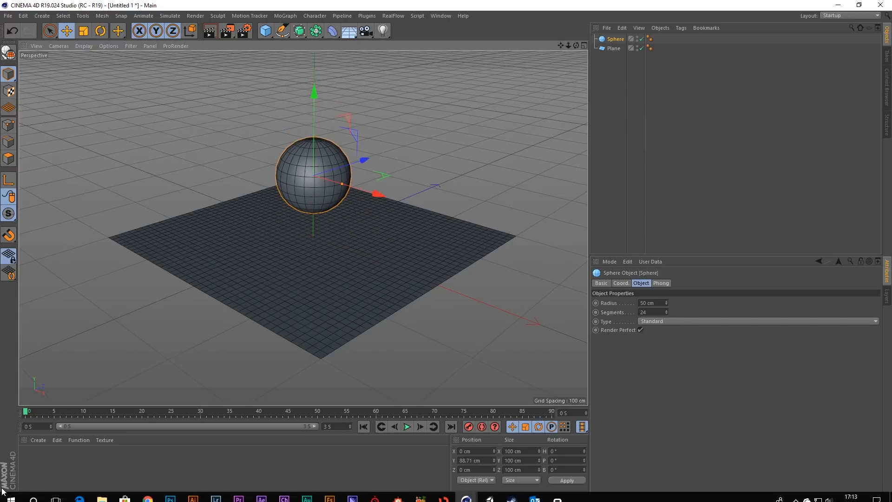
# Create a material named Red with reflectance off and color saturation at 100%, and apply it to the sphere
pyautogui.doubleClick(41, 470)
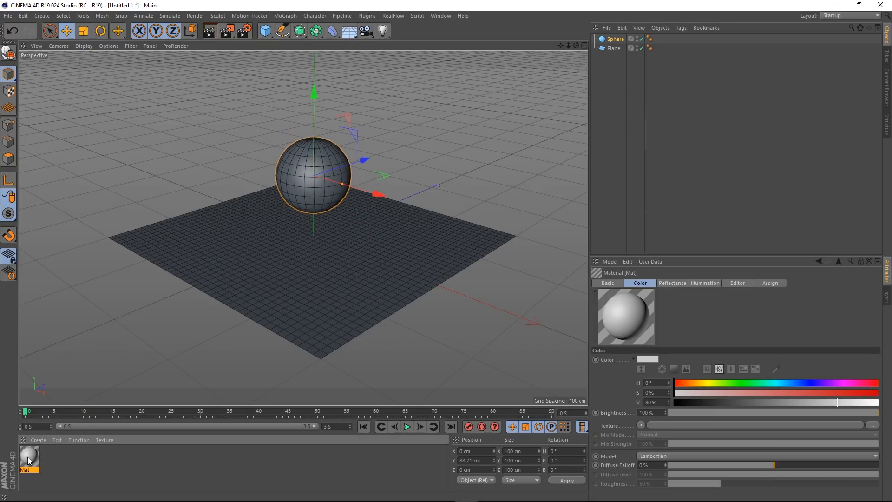
pyautogui.doubleClick(28, 457)
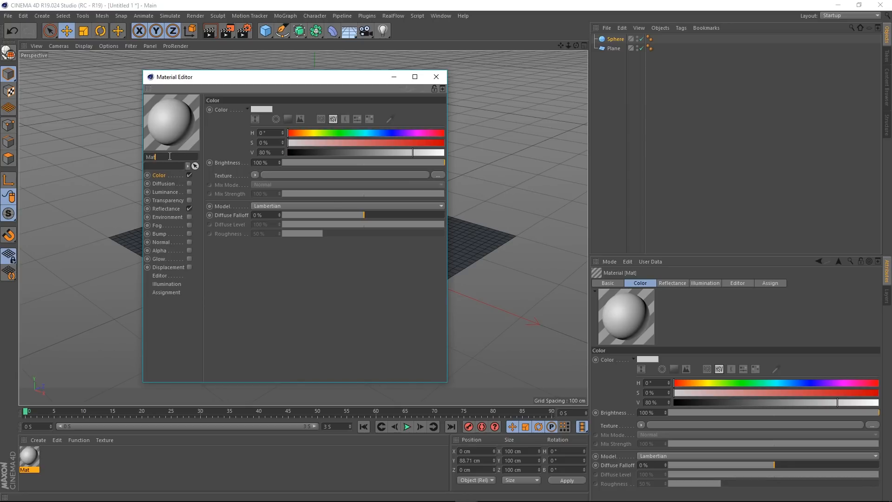
pyautogui.write('Red')
pyautogui.press('Return')
pyautogui.click(189, 209)
pyautogui.moveTo(368, 142); pyautogui.dragTo(602, 142)
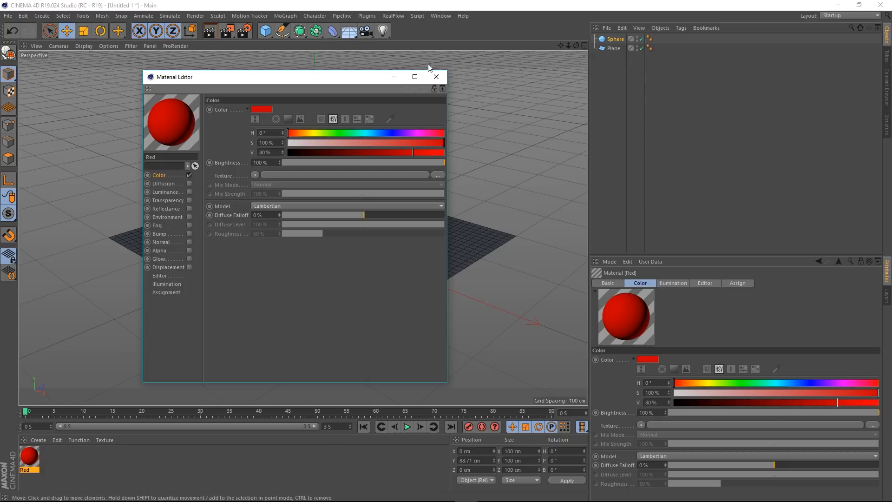
pyautogui.click(436, 76)
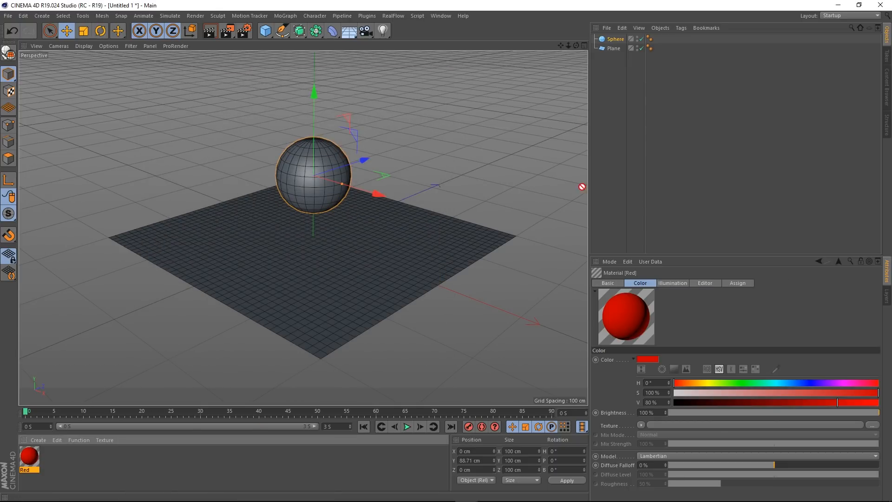
pyautogui.moveTo(619, 41); pyautogui.dragTo(619, 40)
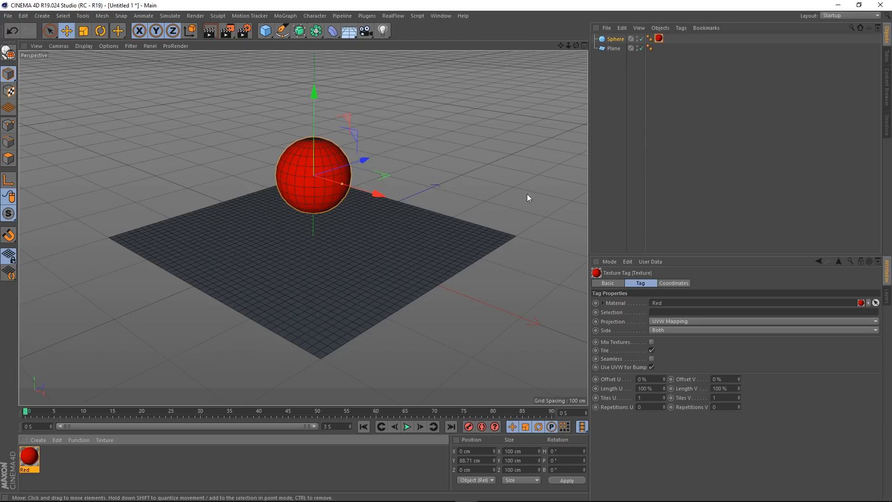
# Add a Collision deformer as a child of the plane
pyautogui.click(614, 49)
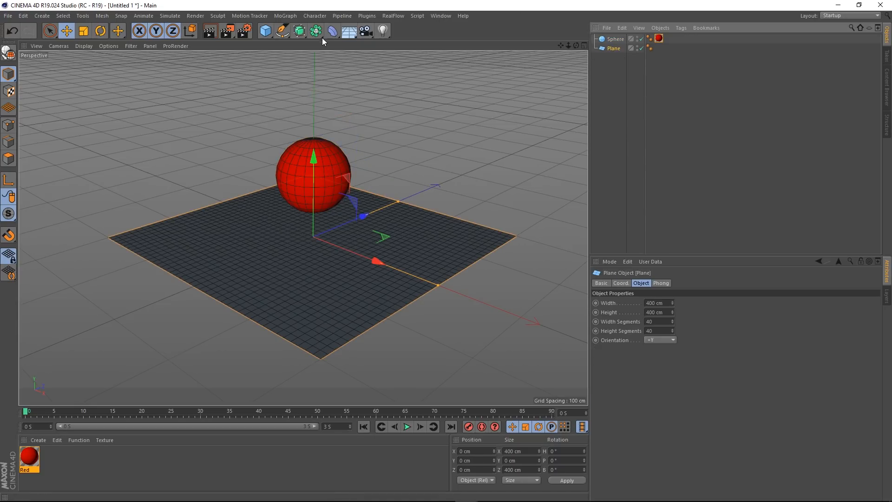
pyautogui.click(334, 33)
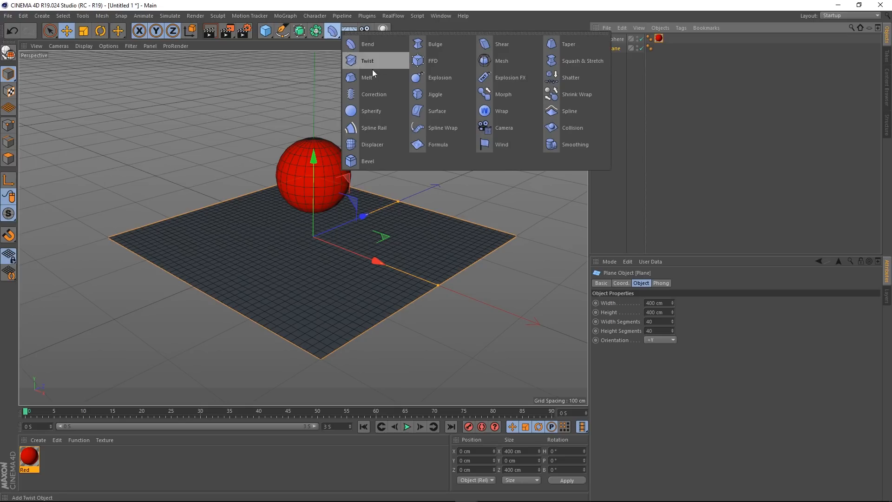
pyautogui.keyDown('shift'); pyautogui.click(560, 126); pyautogui.keyUp('shift')
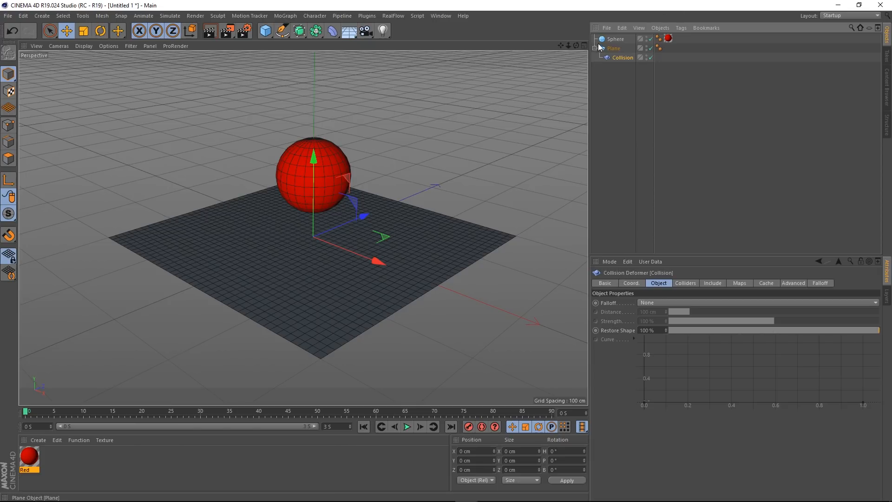
# Lower the sphere to about Y 73 cm and add it to the Collision deformer's collider objects
pyautogui.click(615, 39)
pyautogui.moveTo(314, 93); pyautogui.dragTo(353, 106)
pyautogui.click(623, 57)
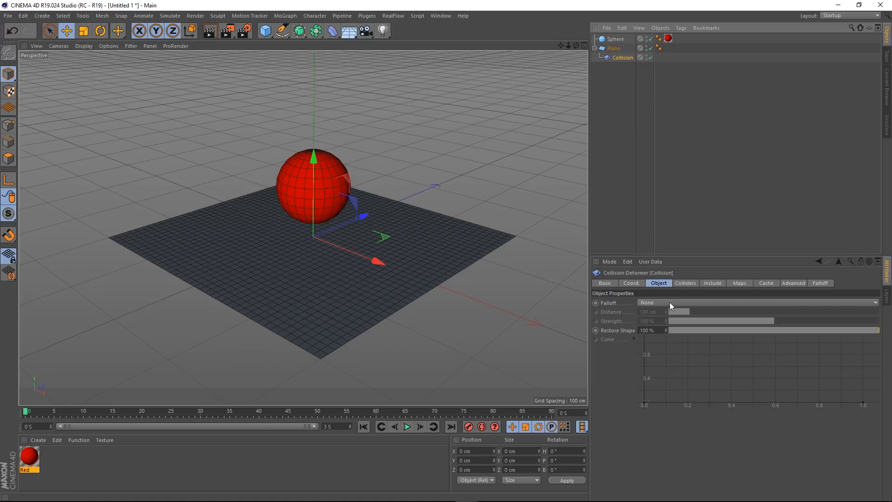
pyautogui.click(684, 283)
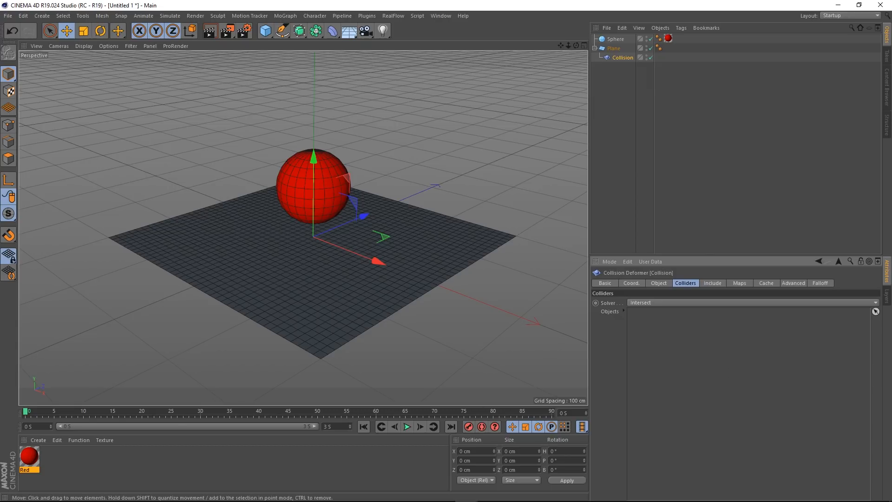
pyautogui.moveTo(614, 39); pyautogui.dragTo(676, 325)
# Lower the sphere into the plane to about Y 14 cm
pyautogui.click(616, 39)
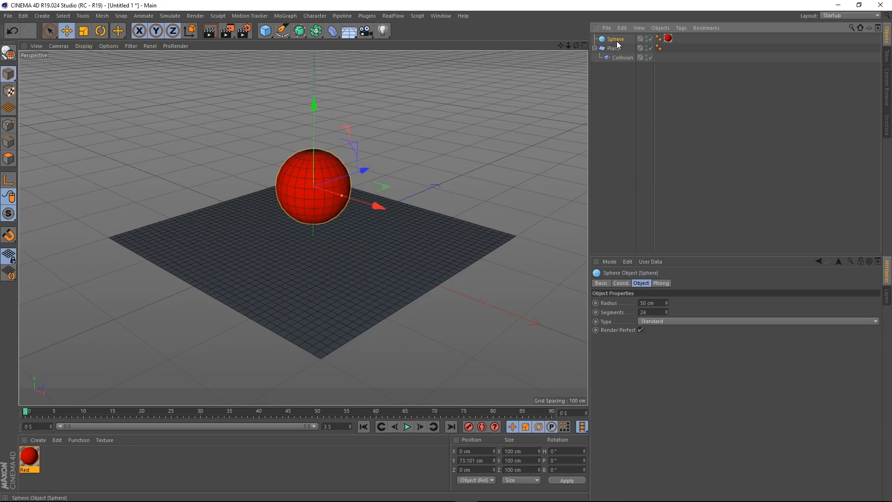
pyautogui.moveTo(313, 104); pyautogui.dragTo(349, 153)
# Try sliding the sphere across the plane to about X 154 cm, and undo that move
pyautogui.moveTo(384, 229); pyautogui.dragTo(470, 262)
pyautogui.keyDown('alt'); pyautogui.moveTo(428, 289); pyautogui.dragTo(363, 305); pyautogui.keyUp('alt')
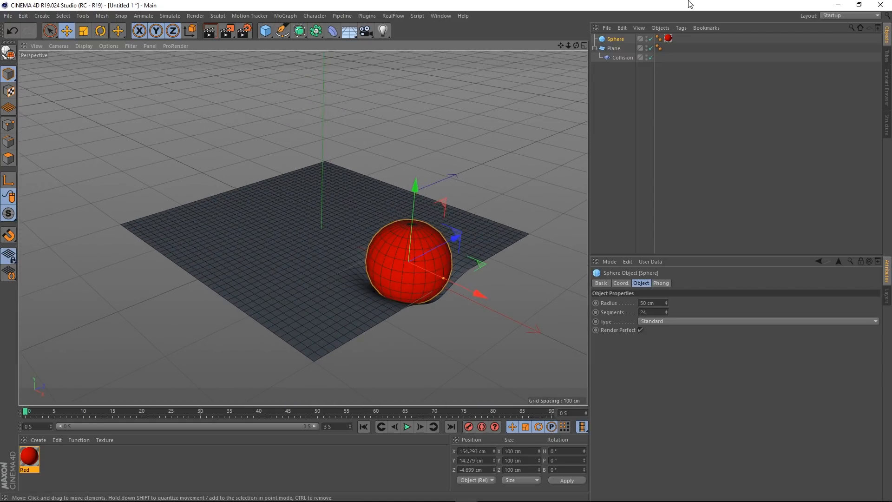
pyautogui.click(623, 58)
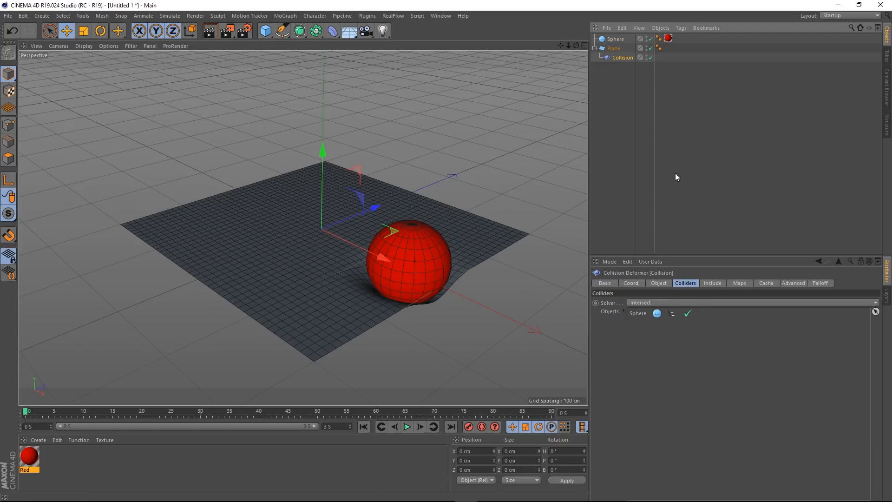
pyautogui.hotkey('ctrl', 'z')
pyautogui.hotkey('ctrl', 'z')
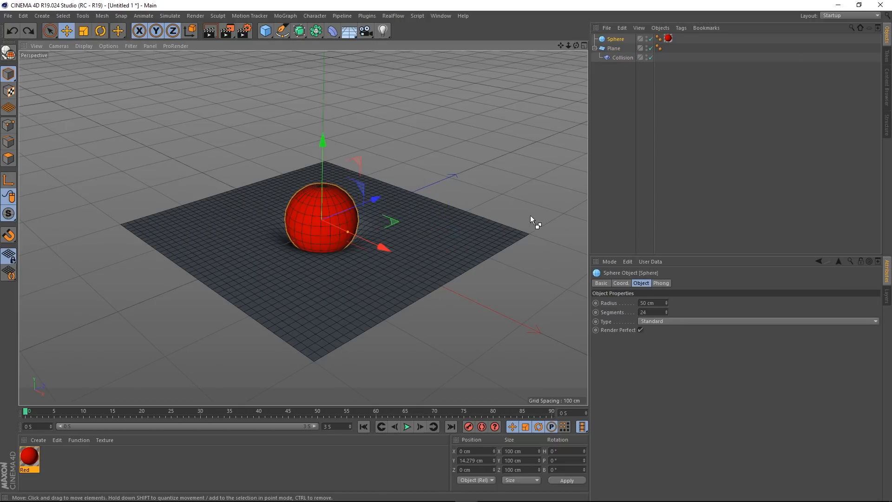
pyautogui.click(623, 57)
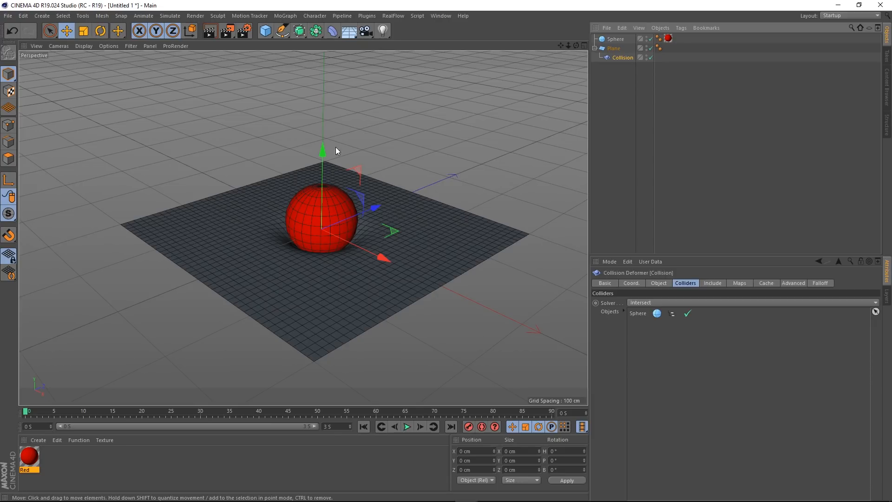
pyautogui.moveTo(320, 153); pyautogui.dragTo(321, 55)
pyautogui.hotkey('ctrl', 'z')
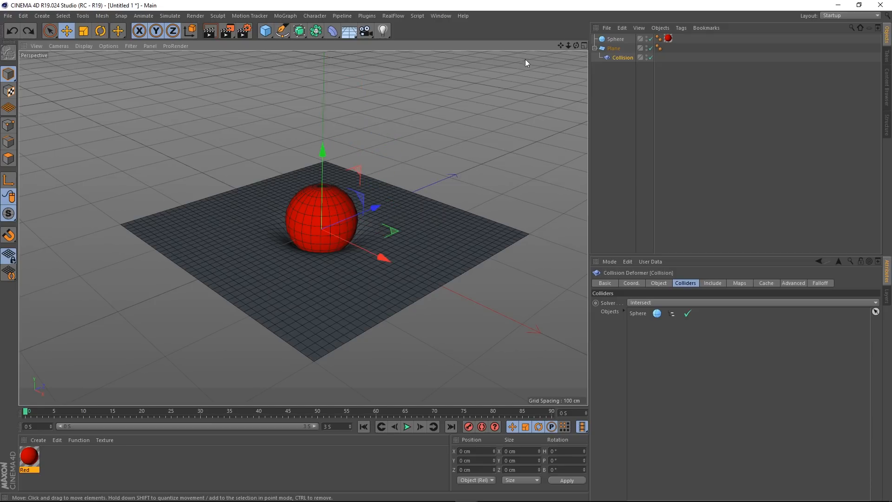
# Lower the sphere to about Y 2 cm and set the Collision deformer's solver to Inside
pyautogui.click(350, 226)
pyautogui.moveTo(324, 144)
pyautogui.mouseDown()
pyautogui.moveTo(319, 80)
pyautogui.moveTo(320, 136)
pyautogui.moveTo(317, 95)
pyautogui.moveTo(316, 127)
pyautogui.moveTo(319, 140)
pyautogui.moveTo(322, 119)
pyautogui.moveTo(332, 190)
pyautogui.moveTo(330, 140)
pyautogui.moveTo(330, 172)
pyautogui.moveTo(330, 157)
pyautogui.mouseUp()
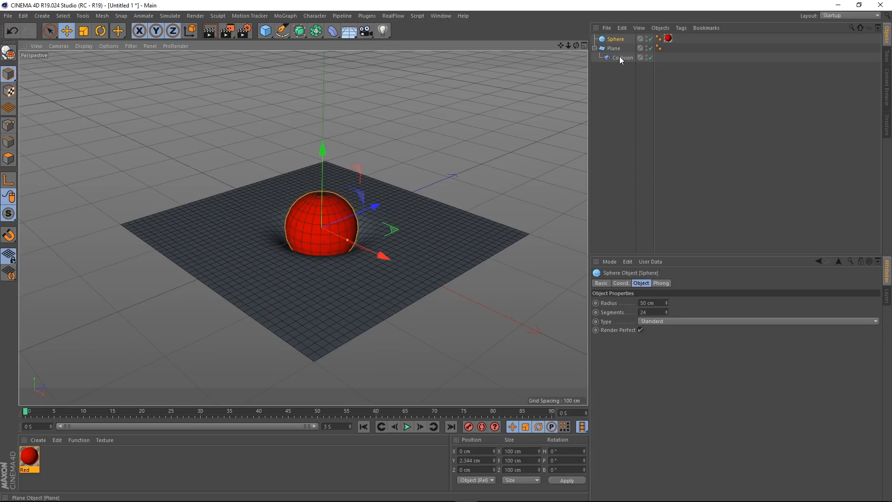
pyautogui.click(620, 58)
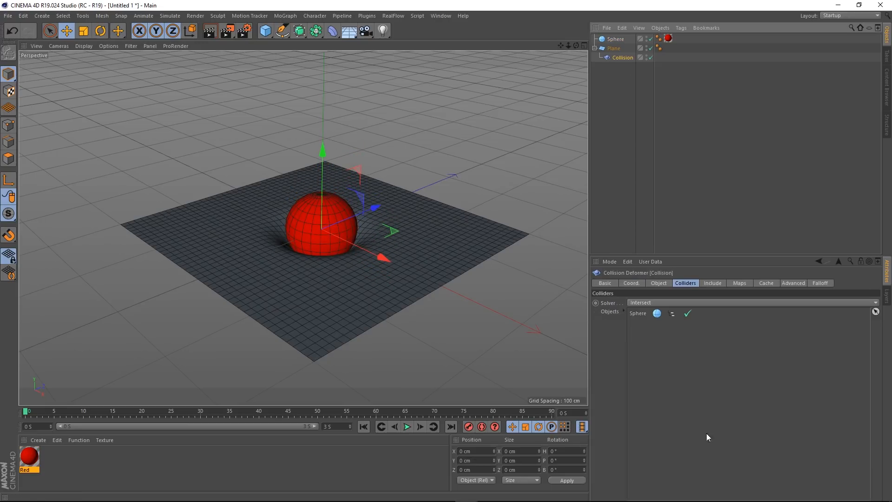
pyautogui.click(654, 304)
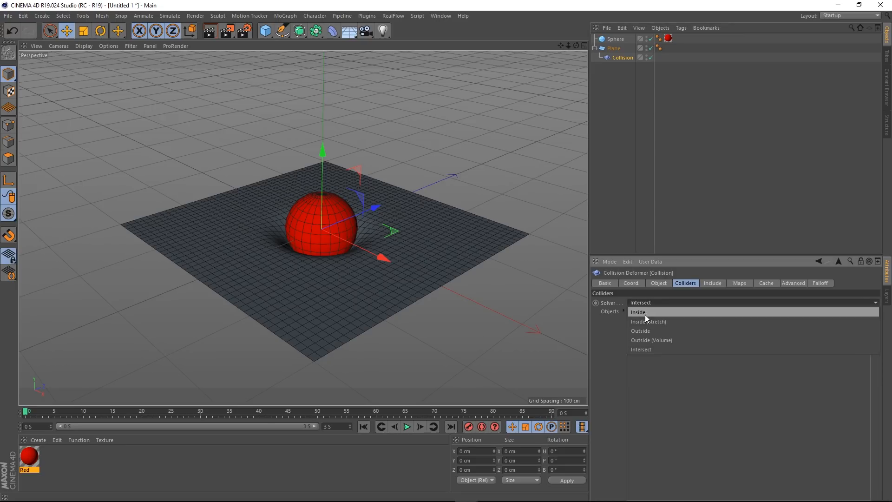
pyautogui.click(645, 313)
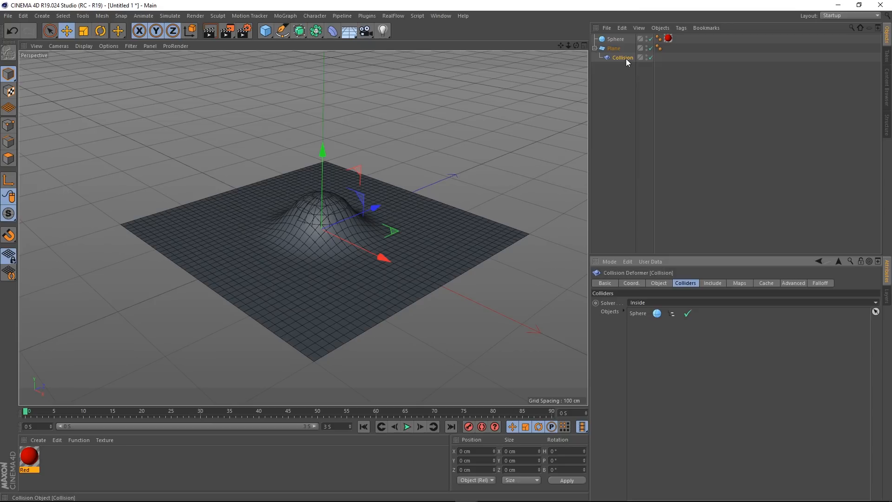
# Move the sphere up and down through the plane, leaving it above the surface at about Y 67 cm
pyautogui.moveTo(323, 151); pyautogui.dragTo(326, 211)
pyautogui.hotkey('ctrl', 'z')
pyautogui.click(615, 39)
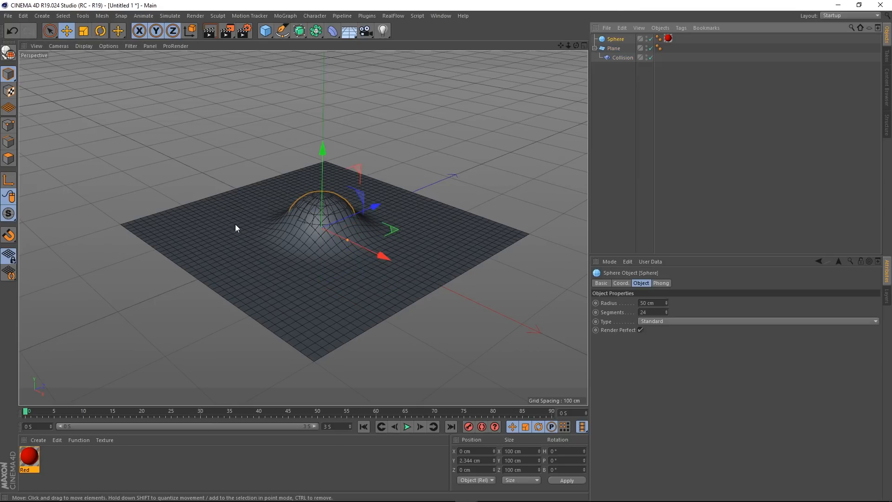
pyautogui.moveTo(322, 151); pyautogui.dragTo(314, 97)
pyautogui.moveTo(311, 163); pyautogui.dragTo(317, 99)
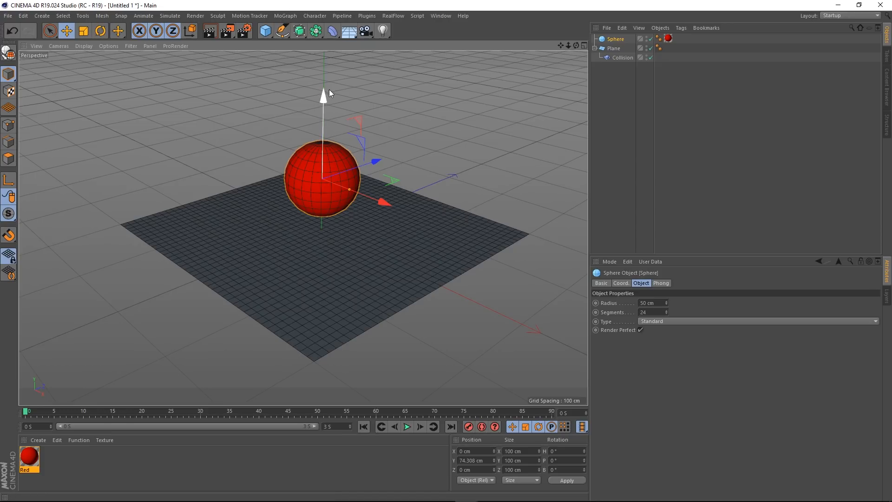
pyautogui.moveTo(324, 105)
pyautogui.mouseDown()
pyautogui.moveTo(331, 163)
pyautogui.moveTo(331, 106)
pyautogui.mouseUp()
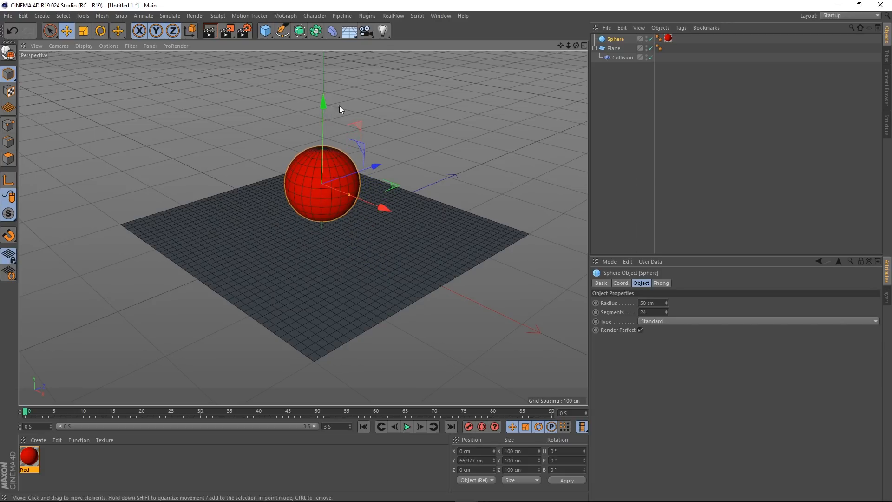
# Set the Collision deformer's solver to Inside (Stretch)
pyautogui.click(627, 58)
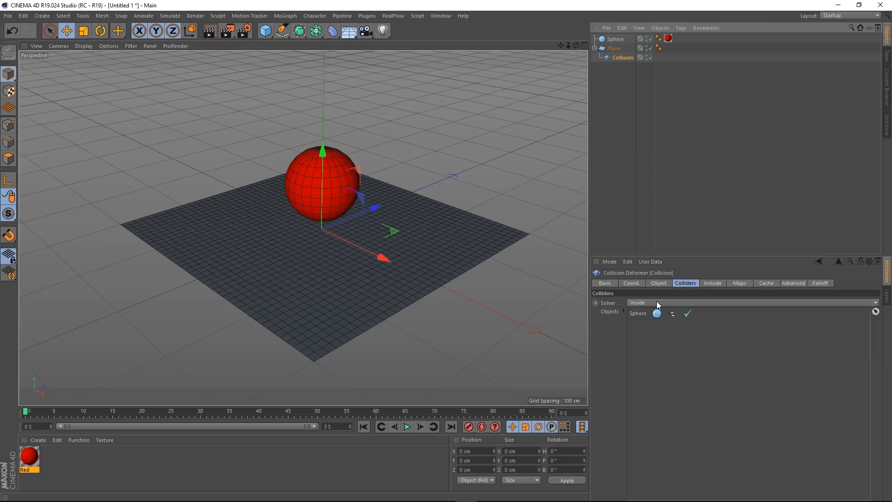
pyautogui.click(662, 302)
pyautogui.click(655, 322)
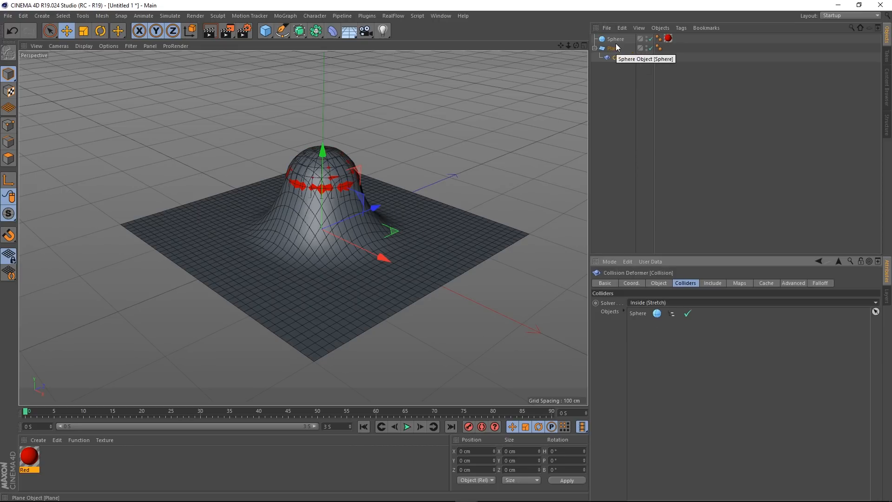
# Move the sphere vertically to stretch the plane, leaving the sphere at about Y 95 cm
pyautogui.click(616, 41)
pyautogui.moveTo(324, 106); pyautogui.dragTo(343, 9)
pyautogui.moveTo(343, 94); pyautogui.dragTo(342, 137)
pyautogui.moveTo(320, 7); pyautogui.dragTo(317, 102)
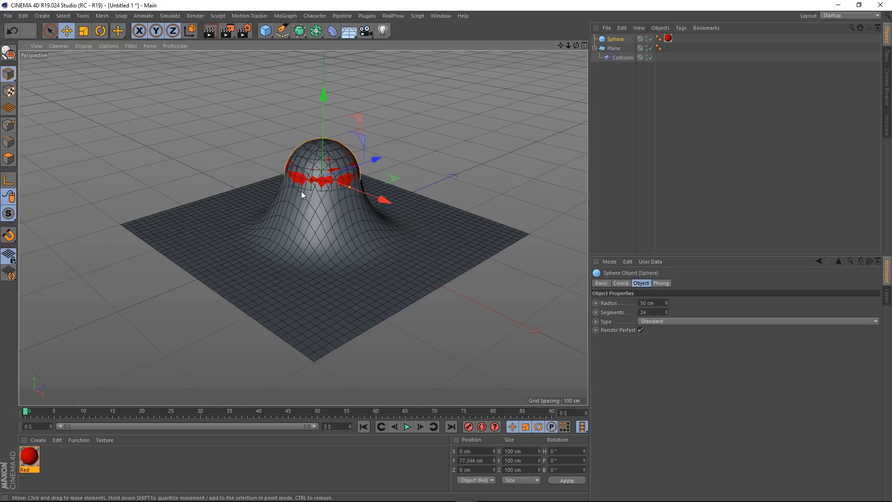
pyautogui.moveTo(319, 94)
pyautogui.mouseDown()
pyautogui.moveTo(332, 189)
pyautogui.moveTo(325, 46)
pyautogui.moveTo(339, 233)
pyautogui.moveTo(319, 81)
pyautogui.mouseUp()
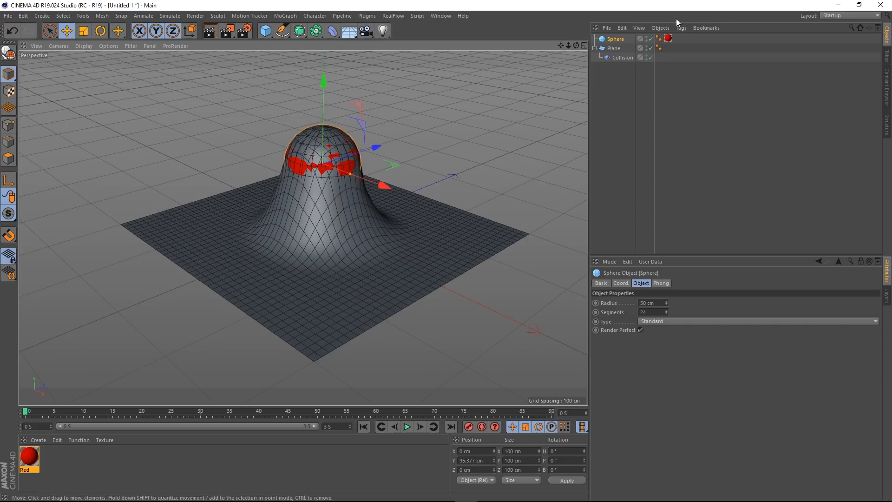
# Set the plane's Collision deformer solver to Outside and move the sphere vertically against the plane, leaving it at about Y 93 cm
pyautogui.click(620, 58)
pyautogui.click(651, 303)
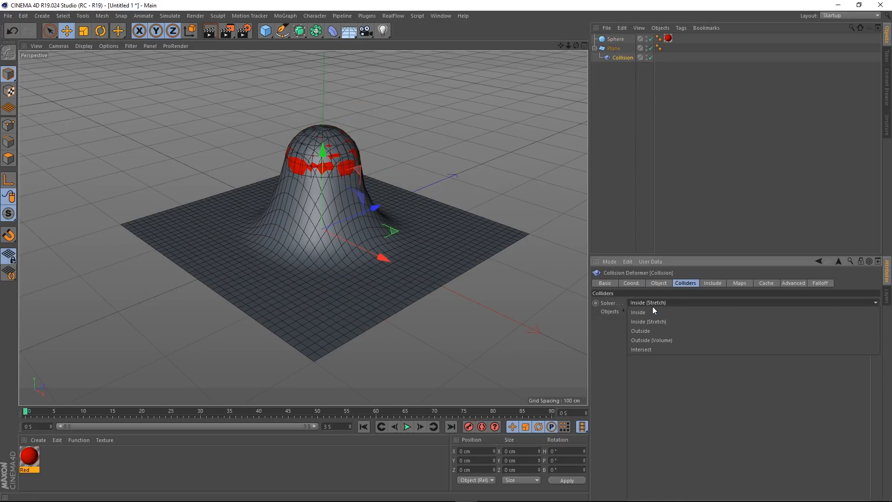
pyautogui.click(641, 331)
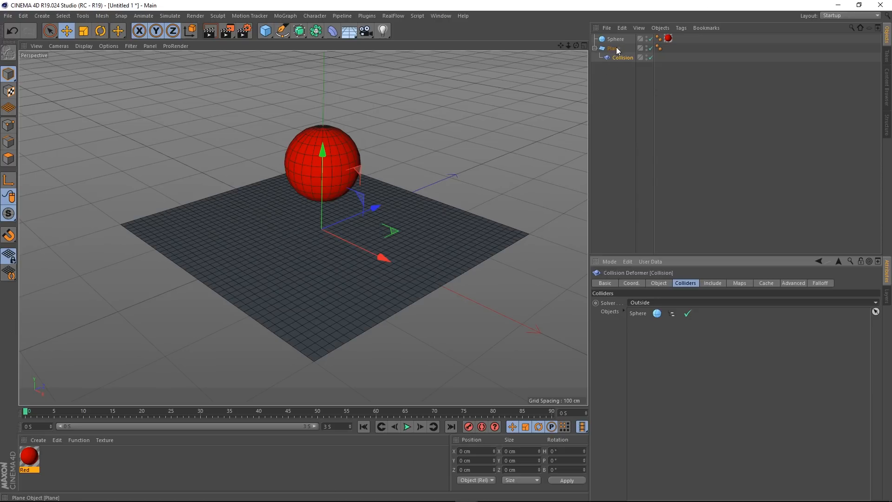
pyautogui.click(656, 302)
pyautogui.click(644, 303)
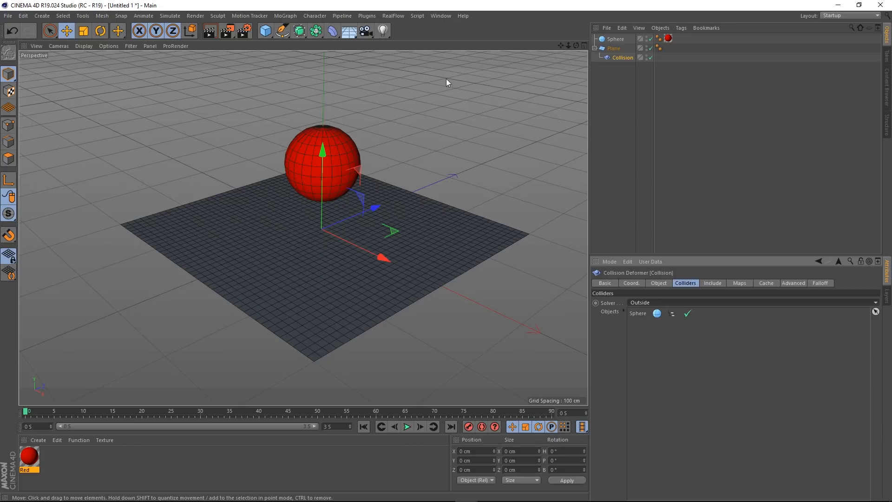
pyautogui.click(616, 39)
pyautogui.moveTo(325, 84)
pyautogui.mouseDown()
pyautogui.moveTo(322, 174)
pyautogui.moveTo(332, 204)
pyautogui.moveTo(327, 87)
pyautogui.mouseUp()
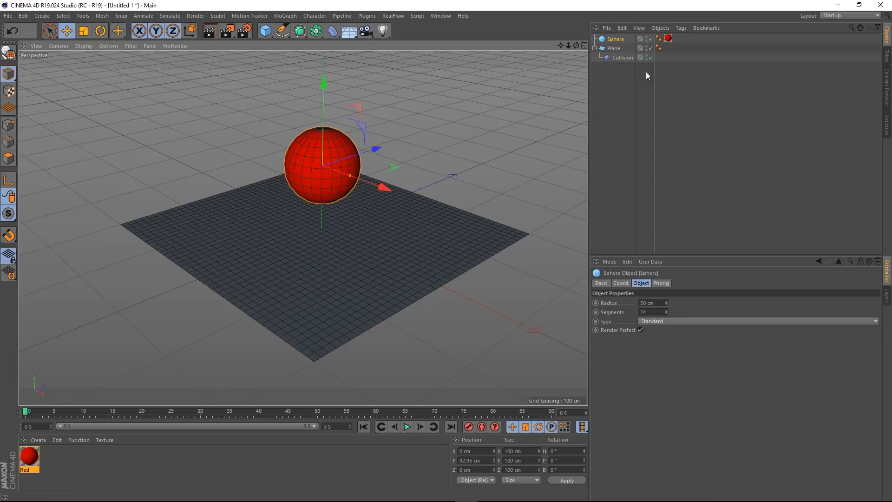
# Set the plane's Collision deformer solver to Outside (Volume) and move the sphere vertically, leaving it at about Y 92 cm
pyautogui.click(621, 57)
pyautogui.click(657, 303)
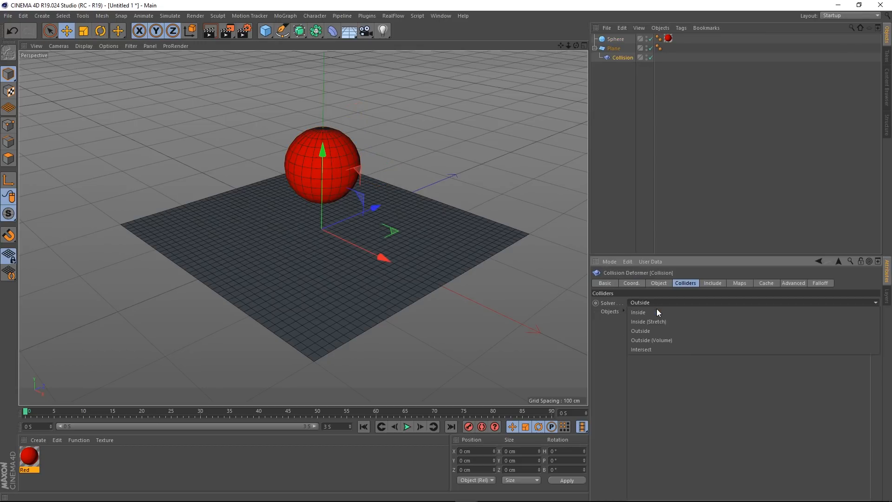
pyautogui.click(660, 340)
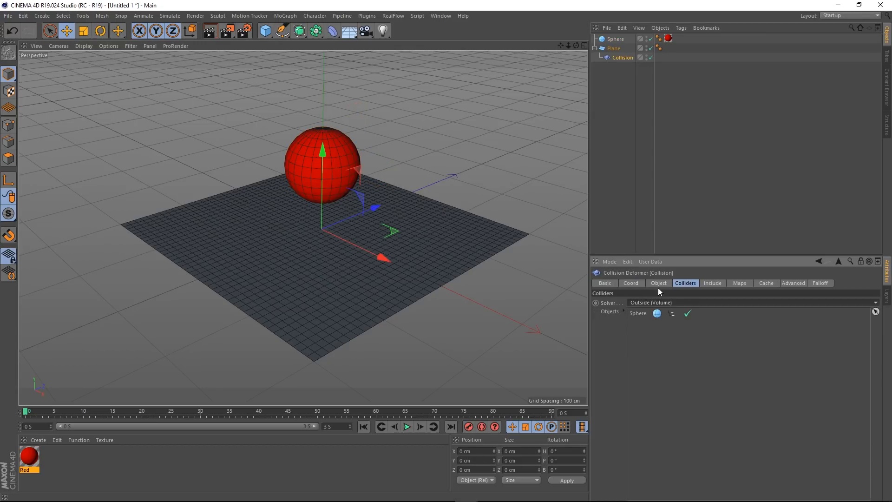
pyautogui.click(602, 40)
pyautogui.moveTo(328, 88); pyautogui.dragTo(353, 93)
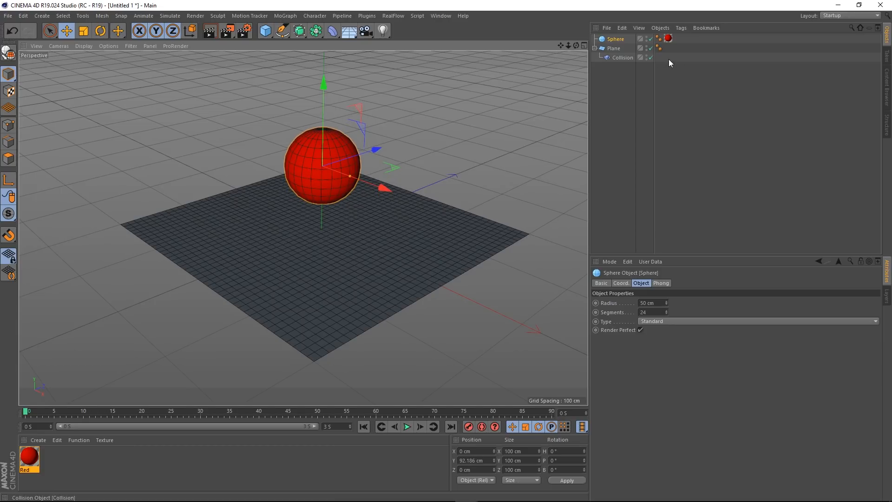
# Disable the plane and move the sphere below it in the object hierarchy
pyautogui.click(650, 48)
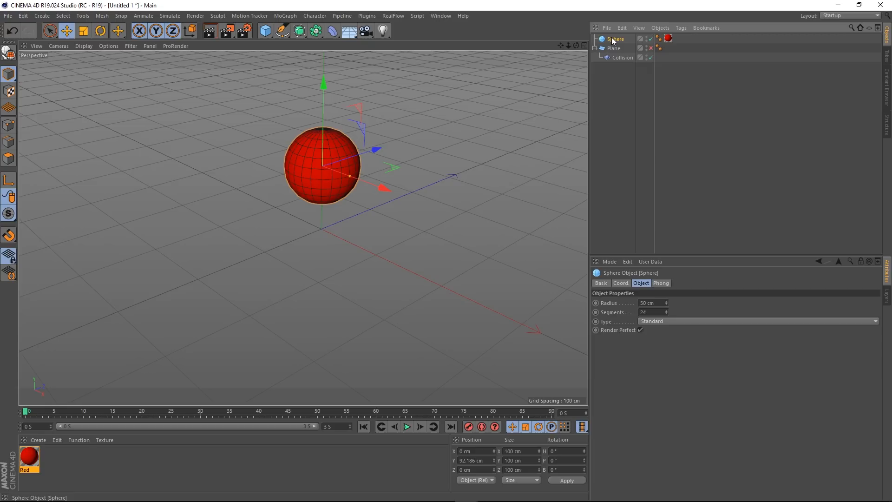
pyautogui.moveTo(613, 135); pyautogui.dragTo(614, 135)
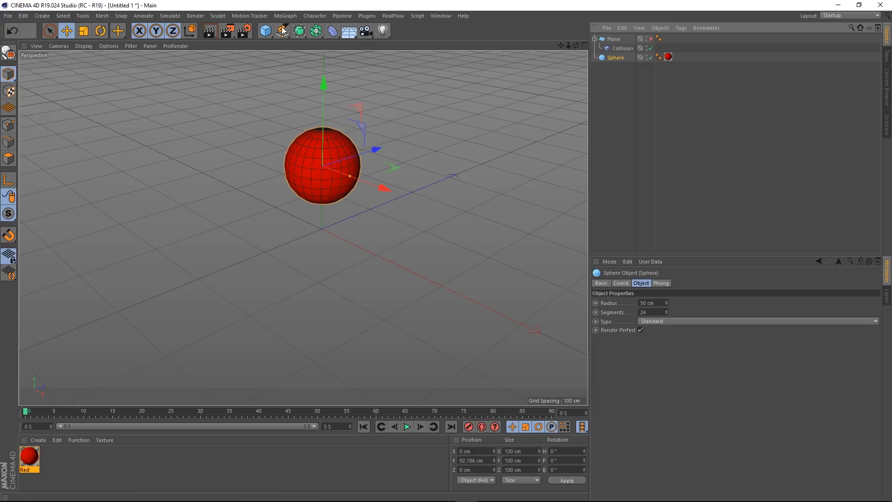
# Add a cube primitive and set its X, Y and Z size to 400 cm each
pyautogui.click(264, 34)
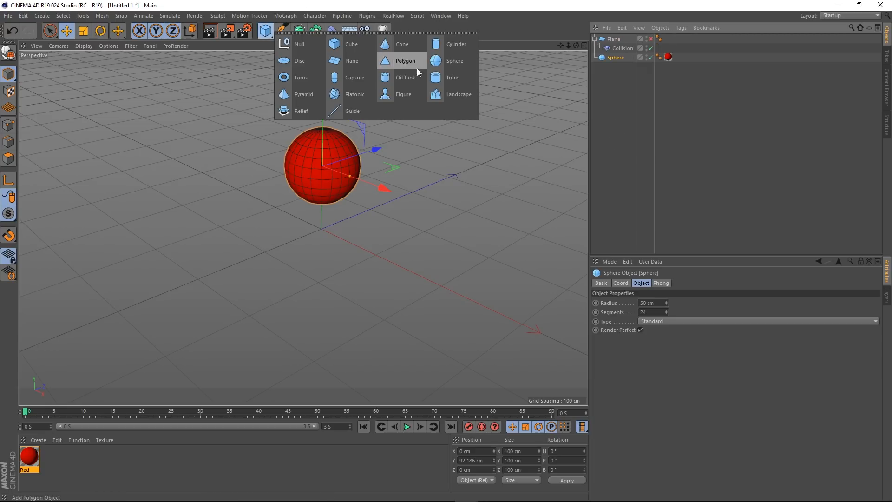
pyautogui.click(335, 49)
pyautogui.click(645, 303)
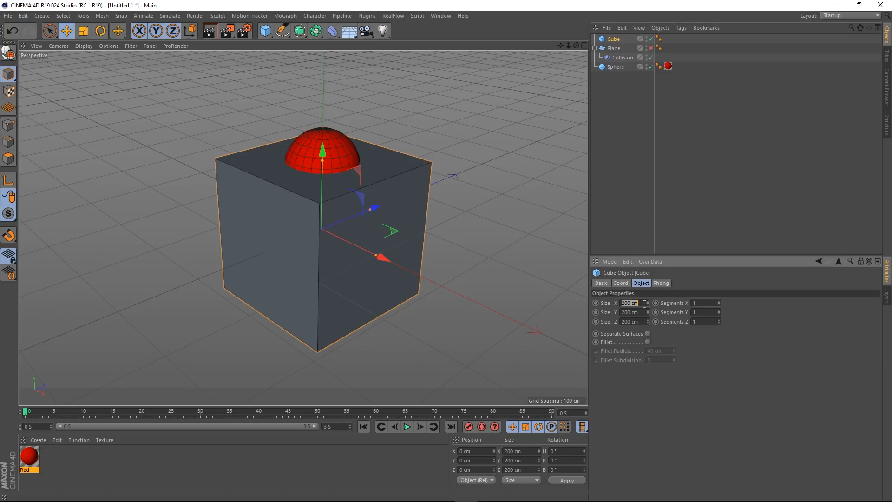
pyautogui.write('400')
pyautogui.press('Tab')
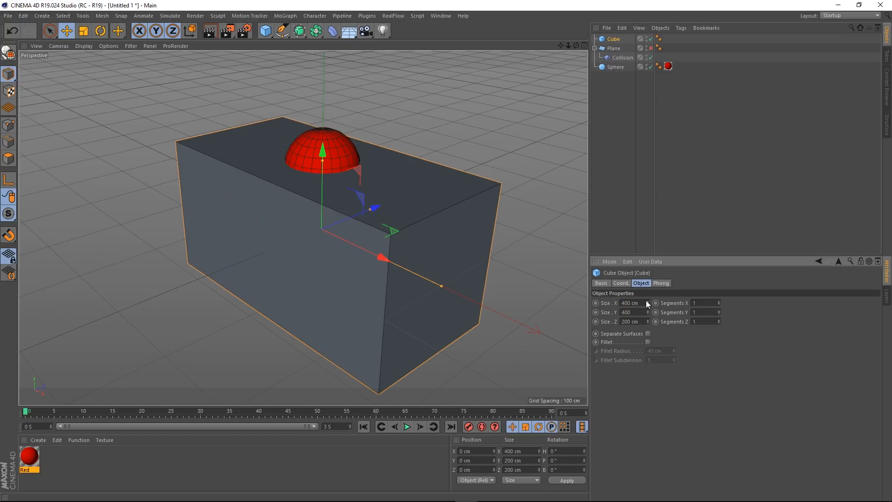
pyautogui.write('400')
pyautogui.press('Tab')
pyautogui.press('Tab')
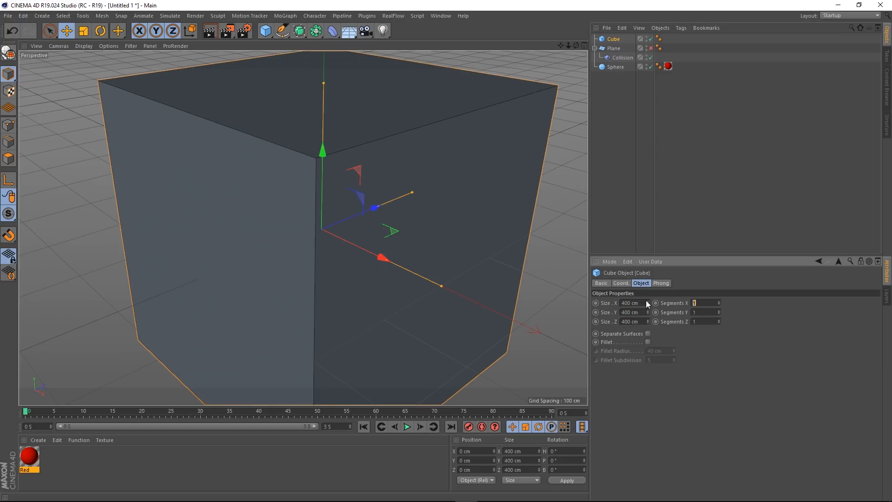
# Set the cube's segments to 40 in X, Y and Z
pyautogui.write('40')
pyautogui.press('Tab')
pyautogui.write('40')
pyautogui.press('Tab')
pyautogui.write('40')
pyautogui.press('Return')
# Lower the cube by setting its Y position to -200 cm
pyautogui.click(625, 283)
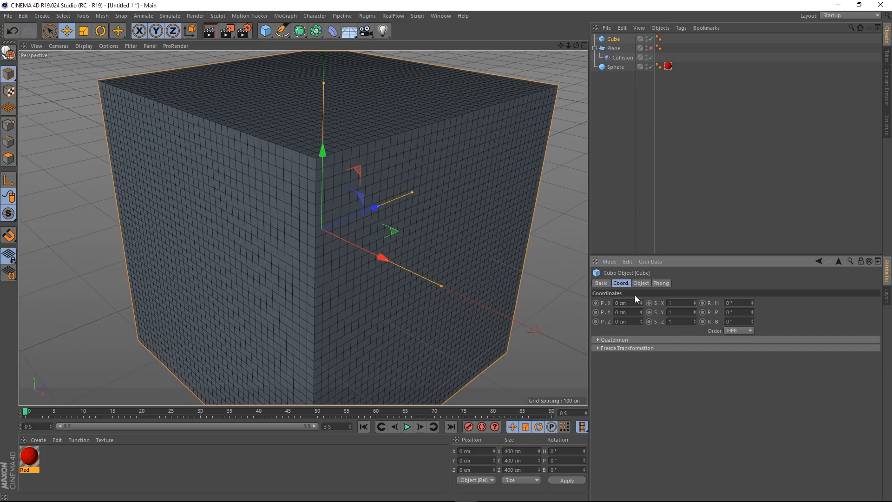
pyautogui.write('-200')
pyautogui.press('Return')
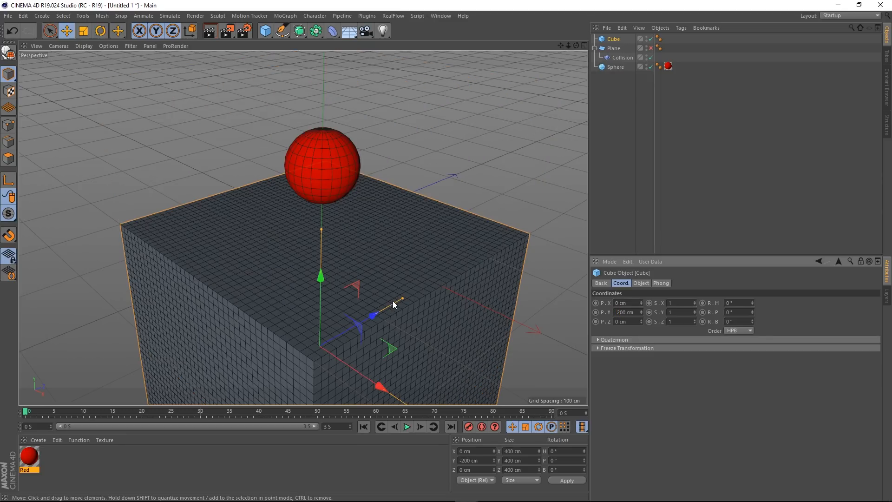
# Copy the plane's Collision deformer and make the copy a child of the cube
pyautogui.click(622, 57)
pyautogui.moveTo(623, 57)
pyautogui.mouseDown()
pyautogui.moveTo(621, 72)
pyautogui.moveTo(615, 39)
pyautogui.moveTo(622, 78)
pyautogui.moveTo(618, 72)
pyautogui.mouseUp()
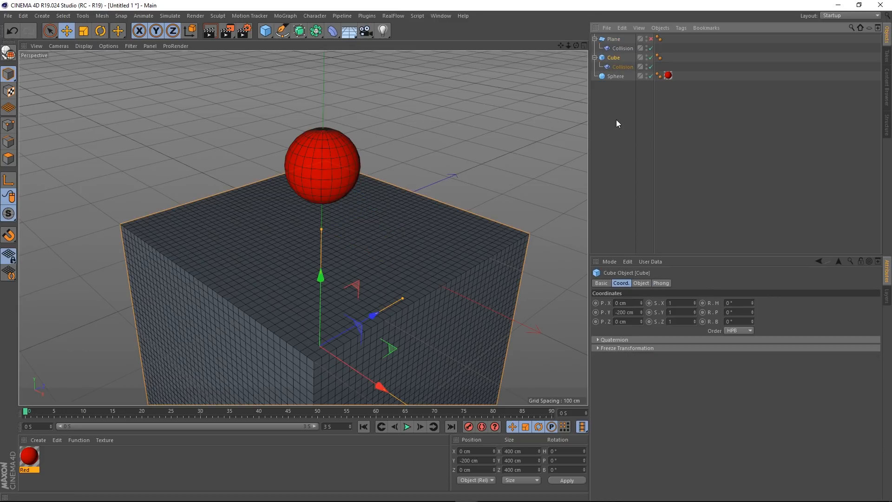
pyautogui.click(620, 91)
# Set the cube's Collision deformer solver to Outside and move the sphere vertically against the cube, leaving it at about Y 74 cm
pyautogui.click(623, 66)
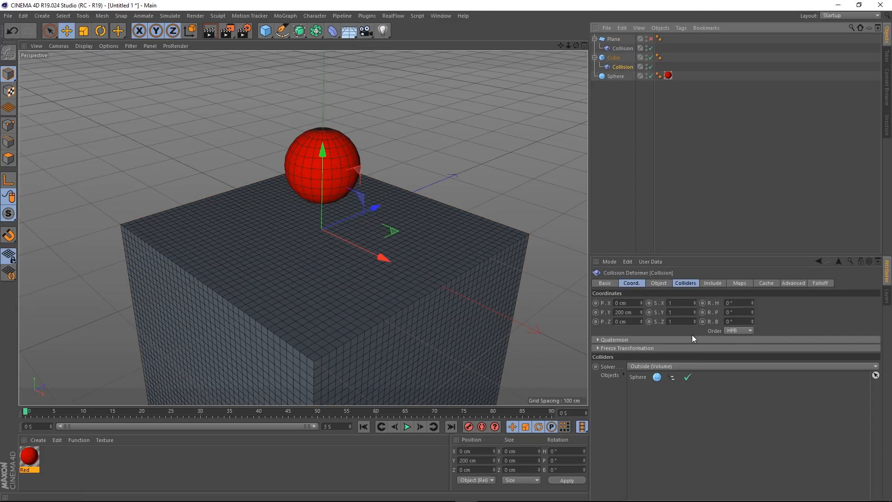
pyautogui.click(681, 284)
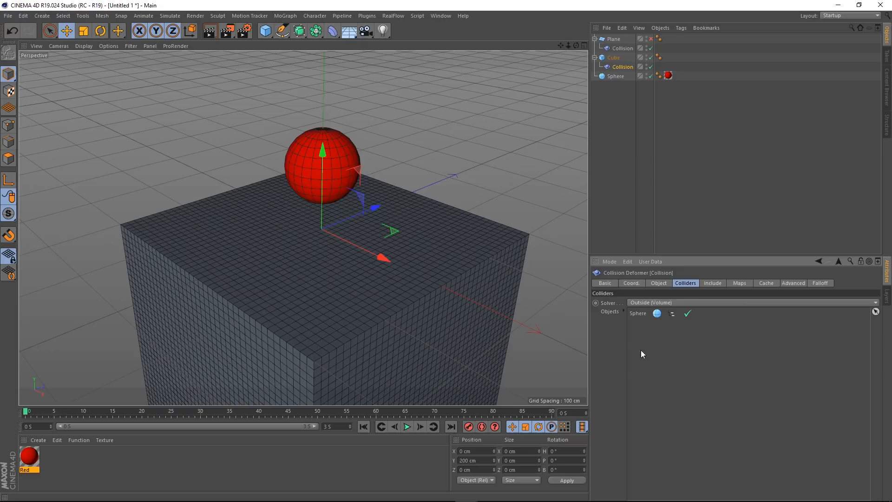
pyautogui.click(669, 302)
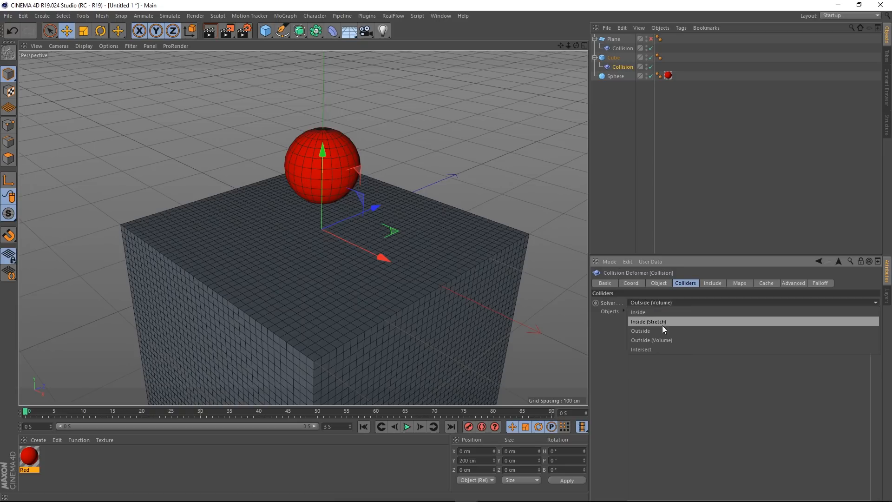
pyautogui.click(648, 331)
pyautogui.click(615, 76)
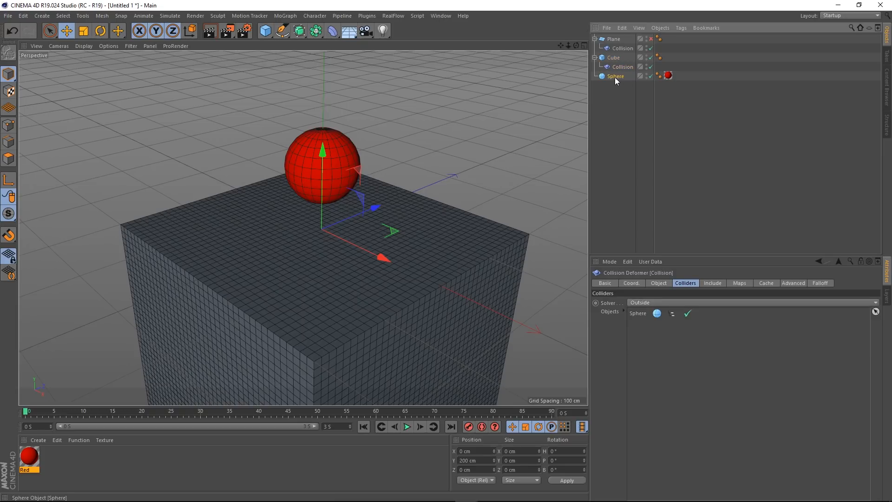
pyautogui.moveTo(324, 88); pyautogui.dragTo(337, 100)
# Set the cube's Collision deformer solver to Outside (Volume) and push the sphere down into the cube to about Y -117 cm
pyautogui.click(620, 68)
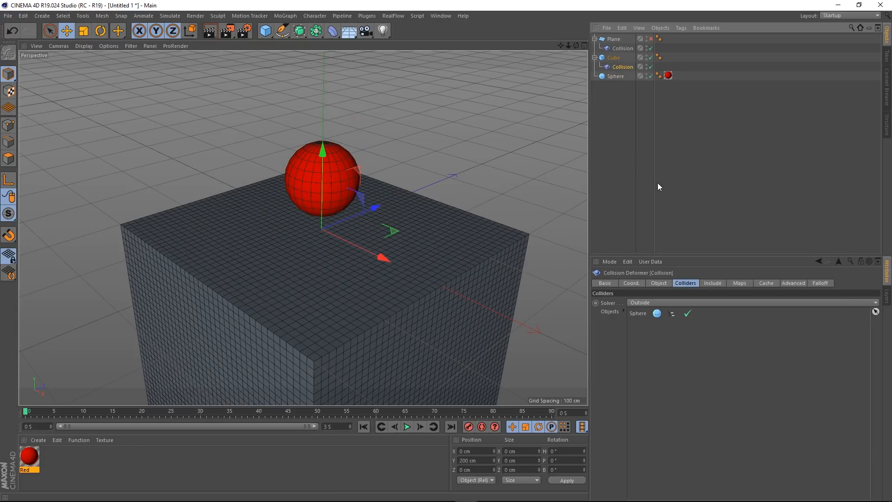
pyautogui.click(654, 305)
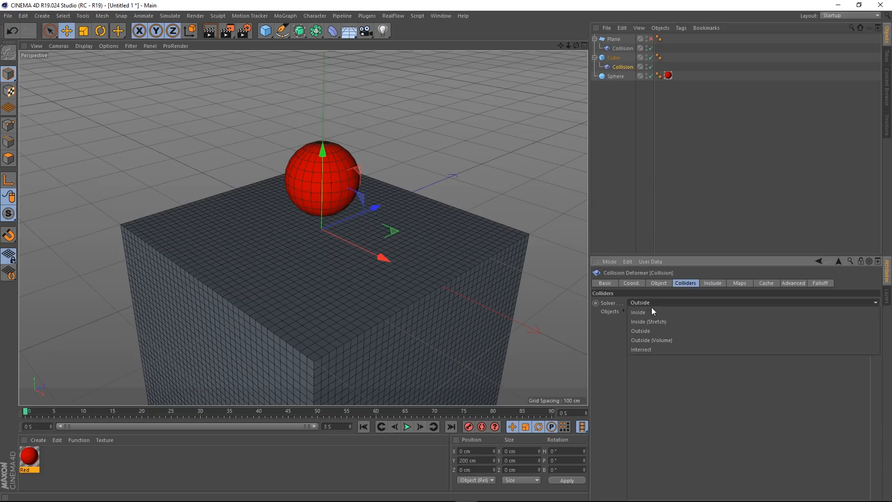
pyautogui.click(658, 342)
pyautogui.click(618, 77)
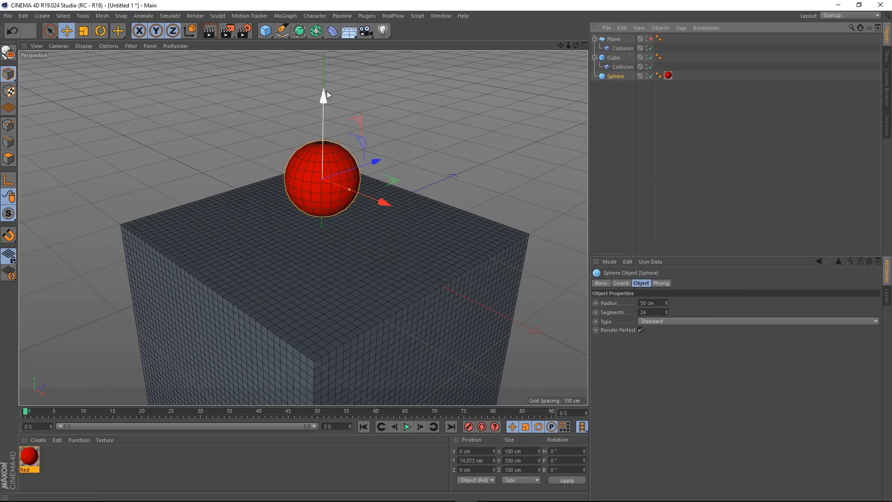
pyautogui.moveTo(319, 102); pyautogui.dragTo(334, 230)
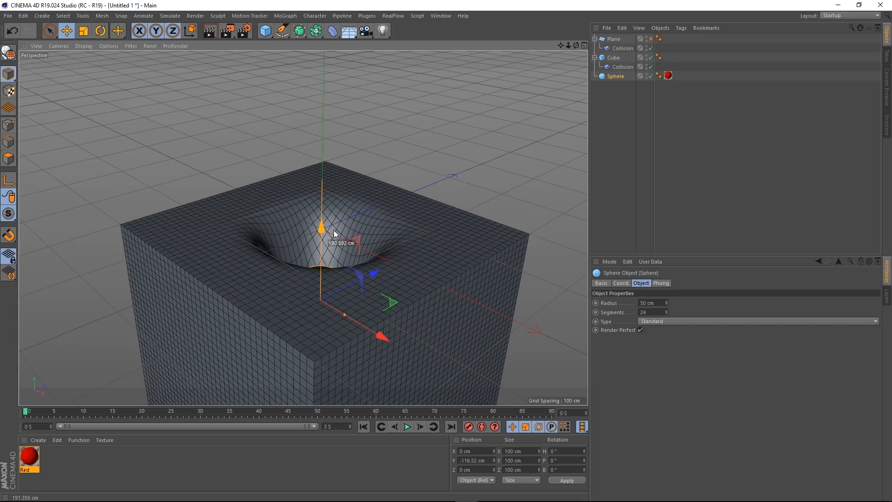
# Move the sphere vertically within the cube, leaving only its upper part showing inside the dent
pyautogui.scroll(-3, 325, 285)
pyautogui.keyDown('alt'); pyautogui.moveTo(299, 263); pyautogui.dragTo(290, 224, button='middle'); pyautogui.keyUp('alt')
pyautogui.keyDown('alt'); pyautogui.moveTo(290, 224); pyautogui.dragTo(287, 235); pyautogui.keyUp('alt')
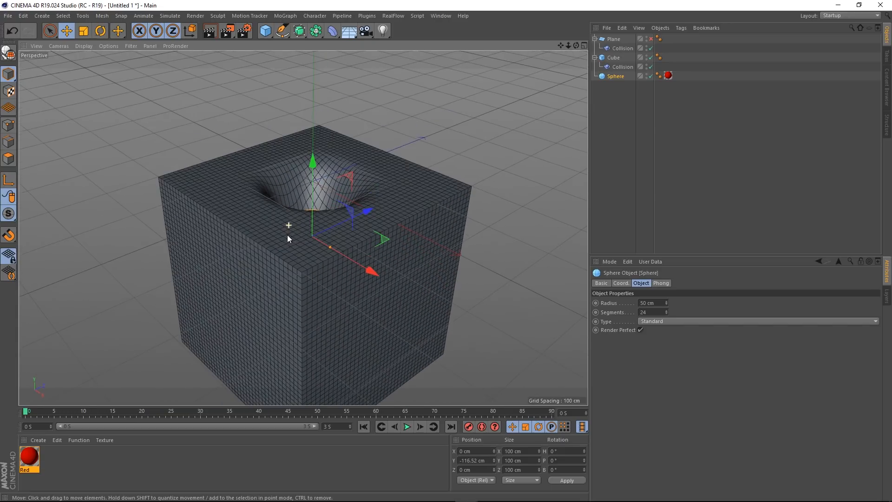
pyautogui.moveTo(311, 168); pyautogui.dragTo(334, 144)
# Set the falloff shape of the cube's Collision deformer to Box
pyautogui.click(623, 67)
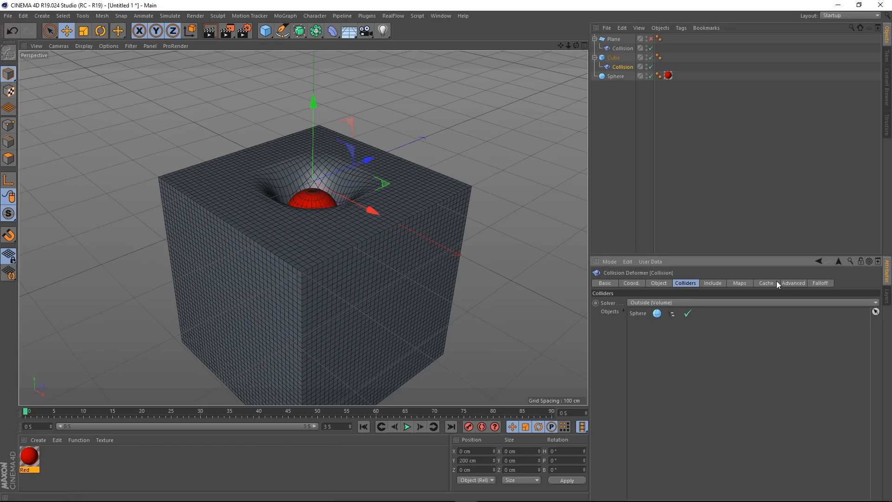
pyautogui.click(823, 284)
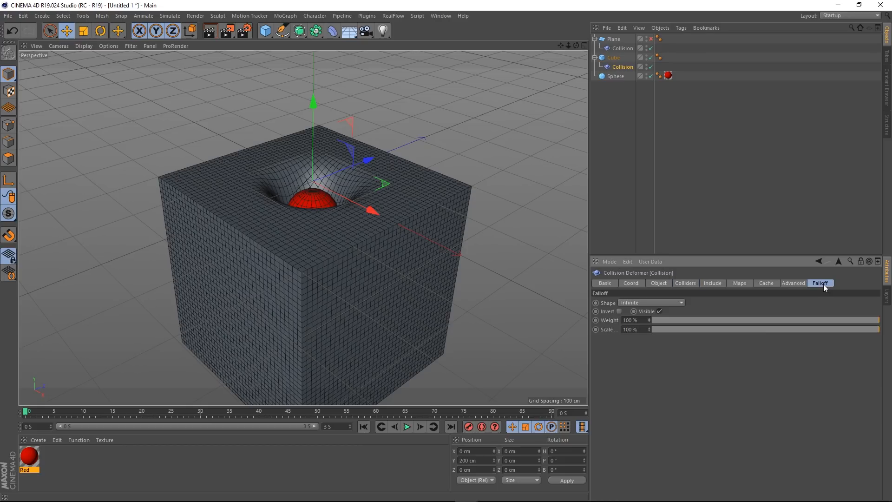
pyautogui.click(651, 303)
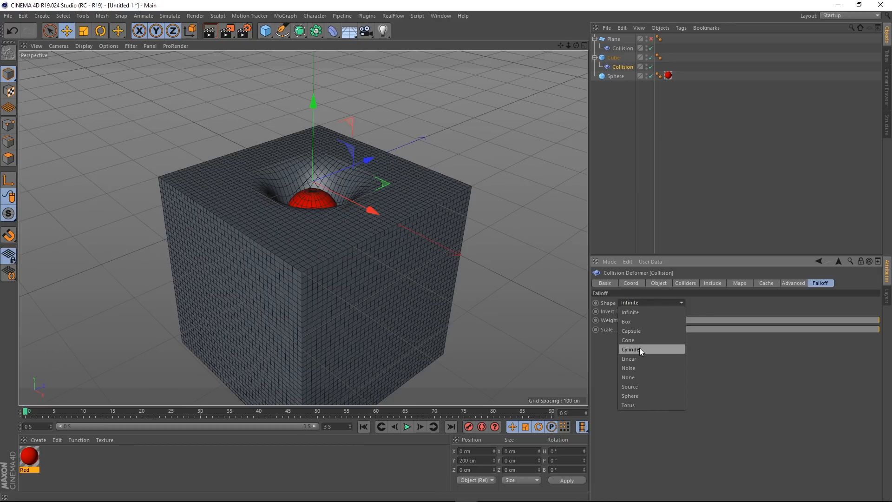
pyautogui.click(634, 322)
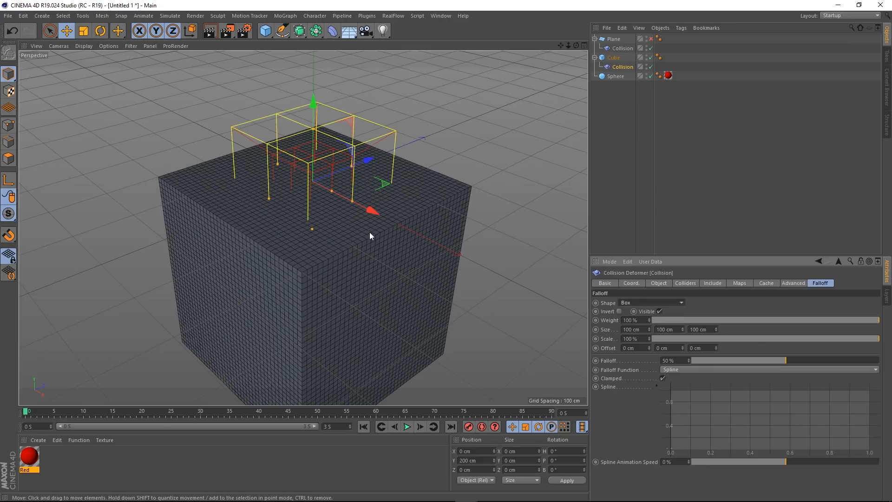
# Enlarge the falloff box over the cube's upper face to about 190 cm in X and 189 cm in Z
pyautogui.keyDown('alt'); pyautogui.moveTo(372, 195); pyautogui.dragTo(392, 228); pyautogui.keyUp('alt')
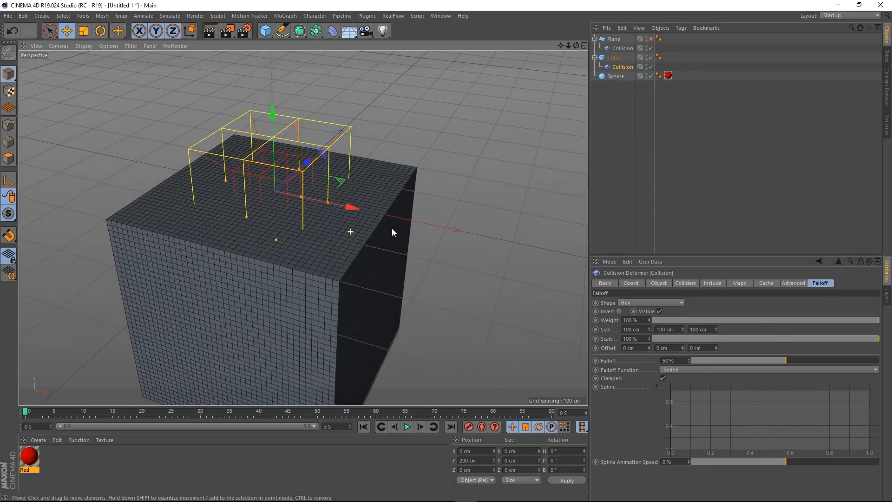
pyautogui.keyDown('alt'); pyautogui.moveTo(235, 219); pyautogui.dragTo(295, 214, button='middle'); pyautogui.keyUp('alt')
pyautogui.moveTo(389, 196); pyautogui.dragTo(440, 217)
pyautogui.keyDown('alt'); pyautogui.moveTo(328, 220); pyautogui.dragTo(286, 235); pyautogui.keyUp('alt')
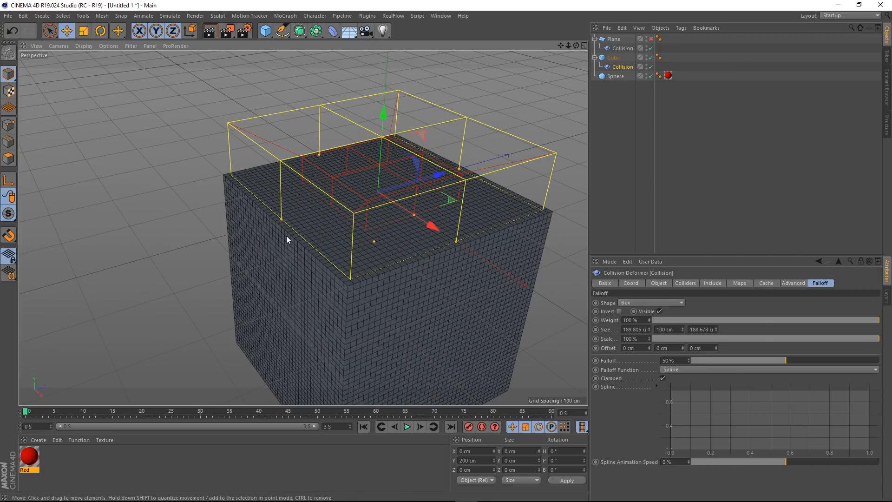
# Reduce the box falloff amount of the cube's Collision deformer to about 5.2 %
pyautogui.keyDown('alt'); pyautogui.moveTo(370, 225); pyautogui.dragTo(412, 178); pyautogui.keyUp('alt')
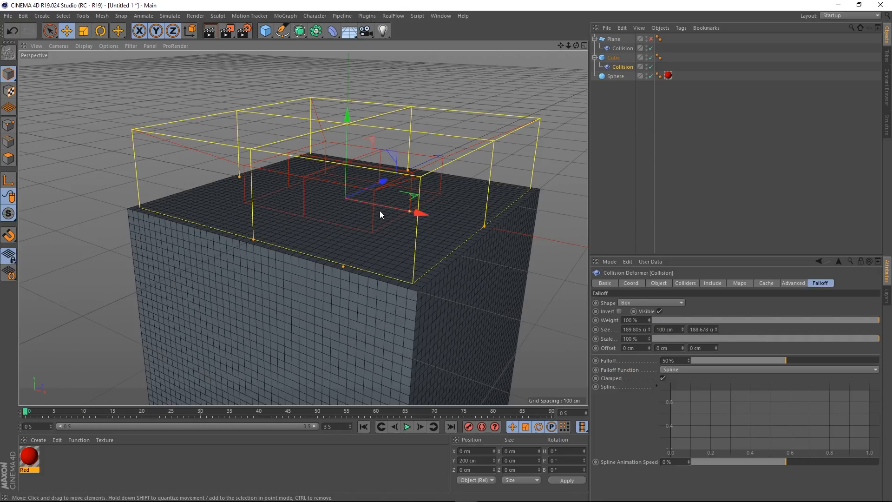
pyautogui.keyDown('alt'); pyautogui.moveTo(403, 217); pyautogui.dragTo(430, 202); pyautogui.keyUp('alt')
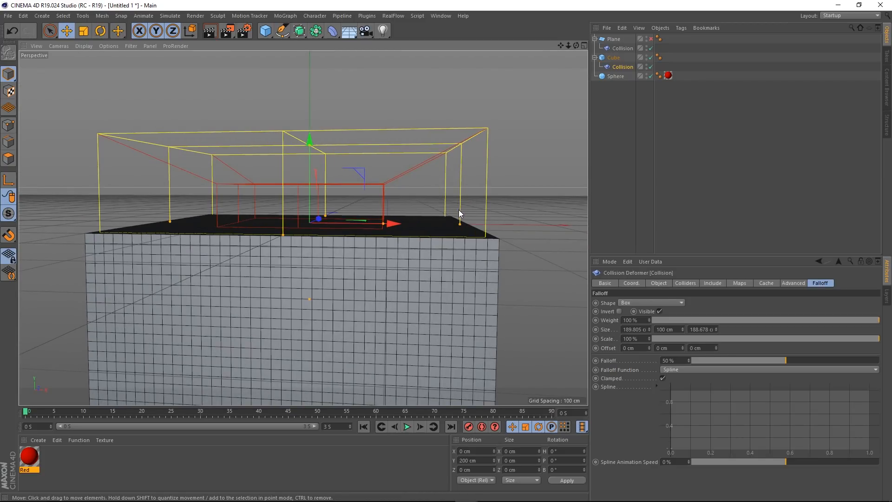
pyautogui.keyDown('alt'); pyautogui.moveTo(454, 213); pyautogui.dragTo(317, 236); pyautogui.keyUp('alt')
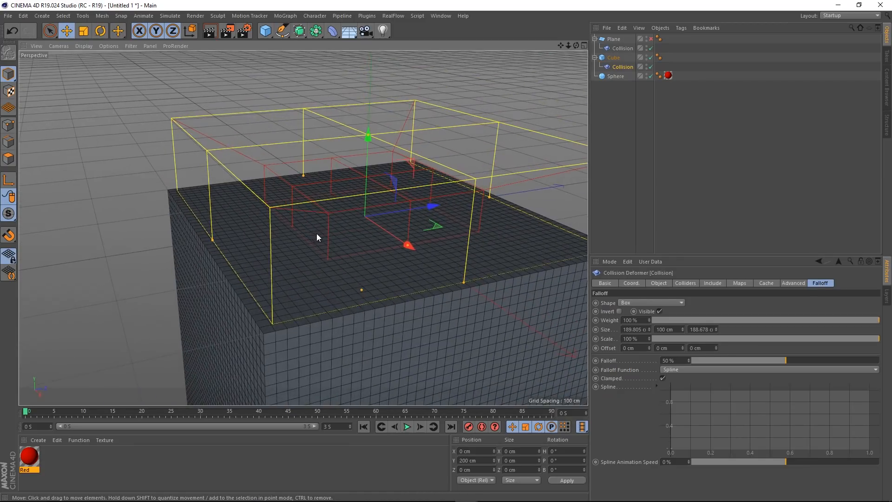
pyautogui.keyDown('alt'); pyautogui.moveTo(378, 214); pyautogui.dragTo(479, 240); pyautogui.keyUp('alt')
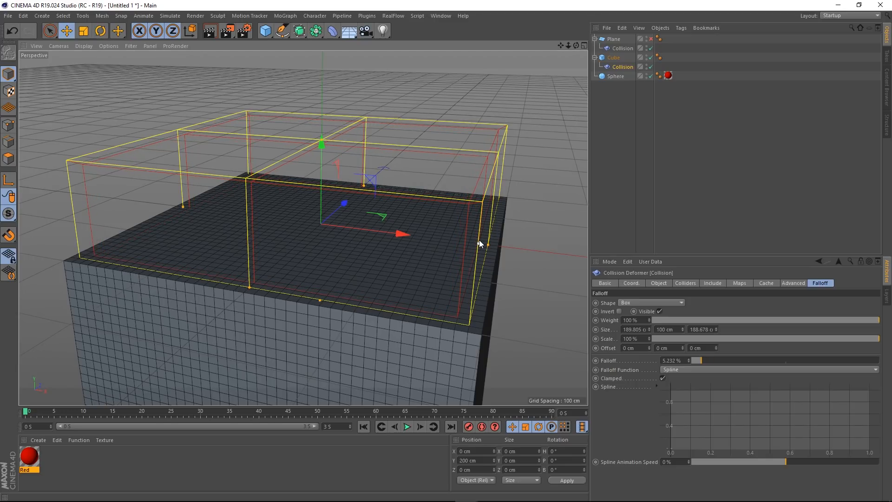
# Lower the cube's Collision deformer to about Y -2.5 cm and stretch its falloff box to about 272 cm in Y
pyautogui.scroll(-3, 363, 265)
pyautogui.keyDown('alt'); pyautogui.moveTo(358, 279); pyautogui.dragTo(317, 277); pyautogui.keyUp('alt')
pyautogui.keyDown('alt'); pyautogui.moveTo(352, 199); pyautogui.dragTo(305, 183); pyautogui.keyUp('alt')
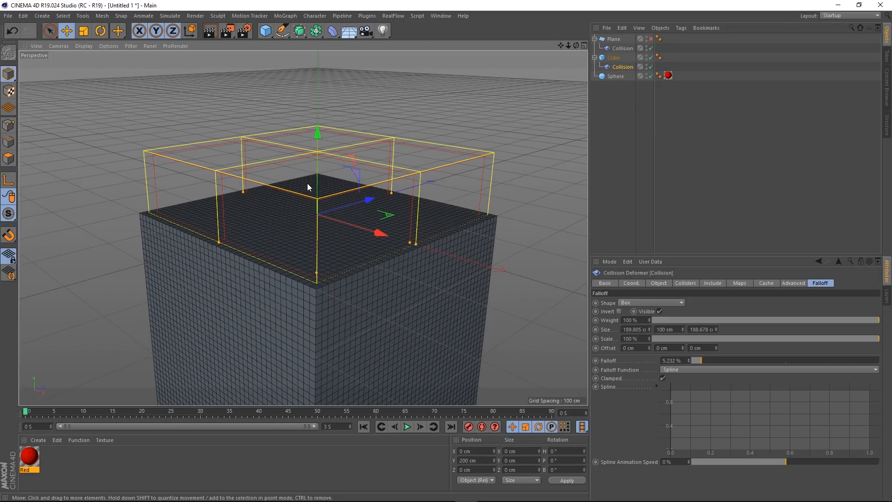
pyautogui.middleClick(406, 200)
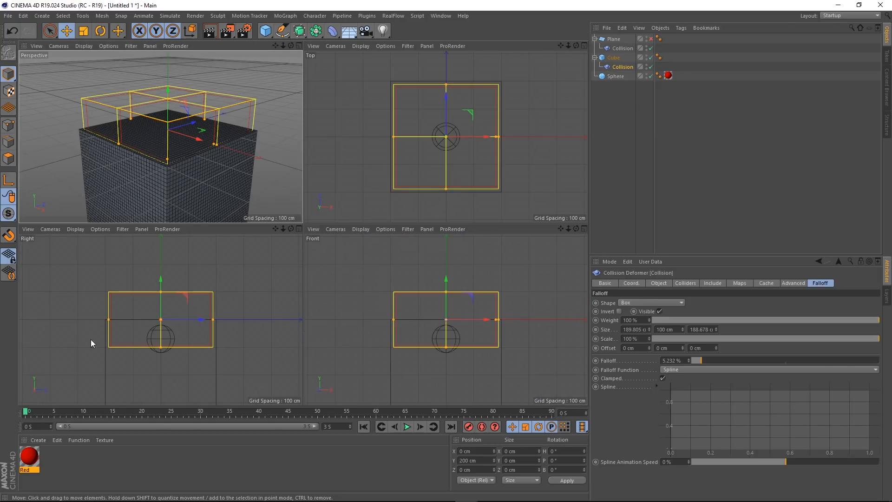
pyautogui.middleClick(425, 299)
pyautogui.scroll(-3, 332, 302)
pyautogui.keyDown('alt'); pyautogui.moveTo(320, 304); pyautogui.dragTo(346, 259, button='middle'); pyautogui.keyUp('alt')
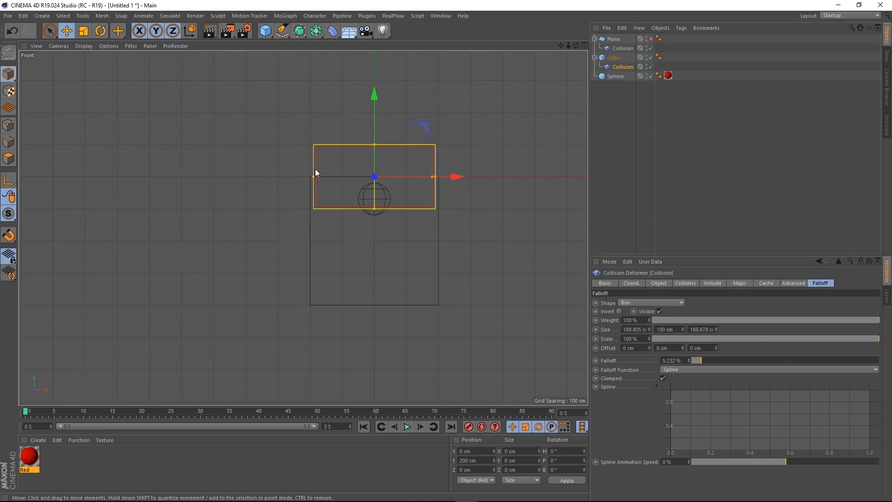
pyautogui.moveTo(374, 145); pyautogui.dragTo(375, 181)
pyautogui.middleClick(245, 186)
pyautogui.middleClick(221, 166)
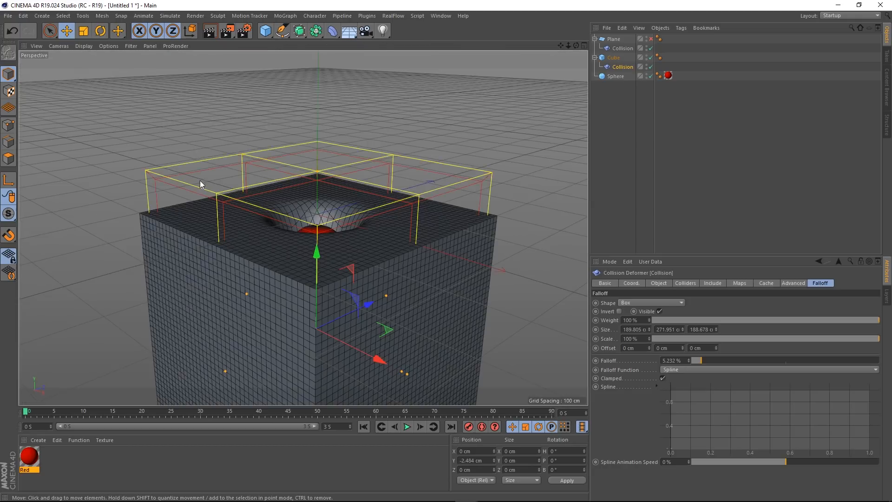
pyautogui.keyDown('alt'); pyautogui.moveTo(232, 228); pyautogui.dragTo(302, 208); pyautogui.keyUp('alt')
pyautogui.scroll(3, 331, 124)
pyautogui.keyDown('alt'); pyautogui.moveTo(341, 161); pyautogui.dragTo(363, 182, button='middle'); pyautogui.keyUp('alt')
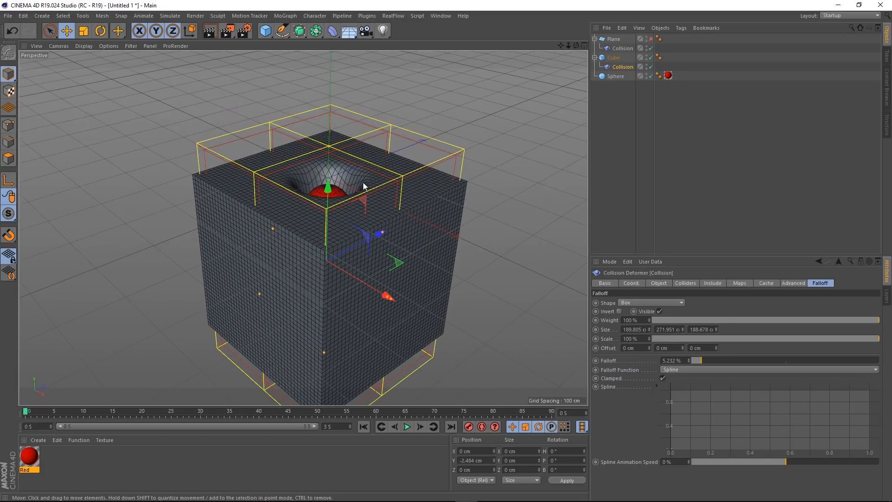
pyautogui.scroll(3, 378, 199)
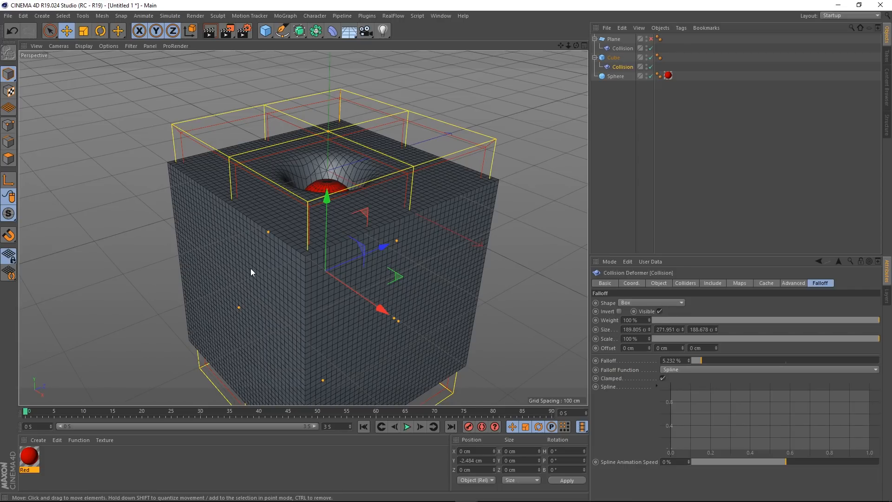
# Turn off the falloff box's viewport visibility for the cube's Collision deformer and open its collider settings
pyautogui.click(660, 311)
pyautogui.click(613, 77)
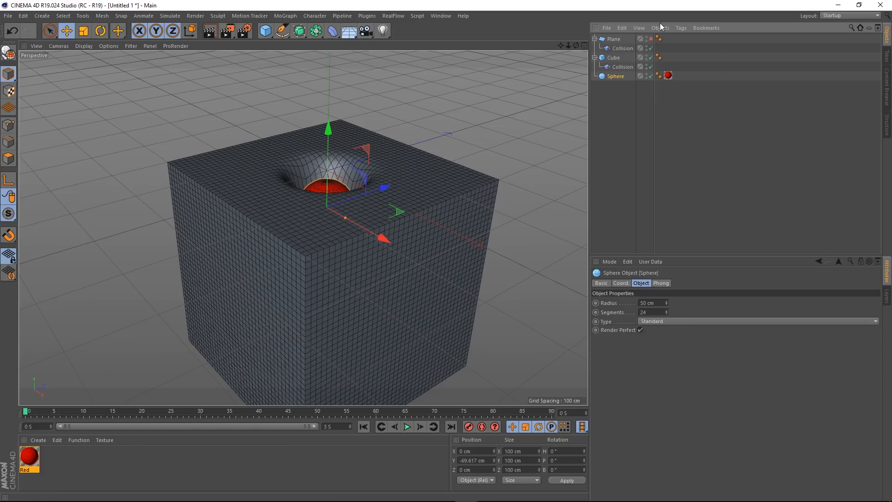
pyautogui.click(622, 67)
pyautogui.click(685, 283)
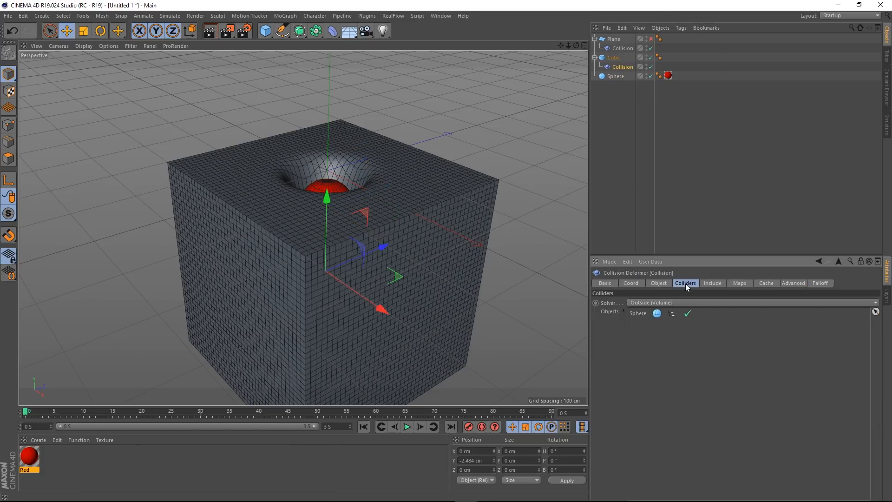
# Push the sphere down to about Y -178 cm inside the cube, and bring it back to about X 9, Y -37, Z -9 cm
pyautogui.click(616, 77)
pyautogui.moveTo(330, 133); pyautogui.dragTo(344, 191)
pyautogui.keyDown('alt'); pyautogui.moveTo(410, 183); pyautogui.dragTo(435, 217); pyautogui.keyUp('alt')
pyautogui.scroll(1, 304, 184)
pyautogui.keyDown('alt'); pyautogui.moveTo(303, 183); pyautogui.dragTo(441, 204); pyautogui.keyUp('alt')
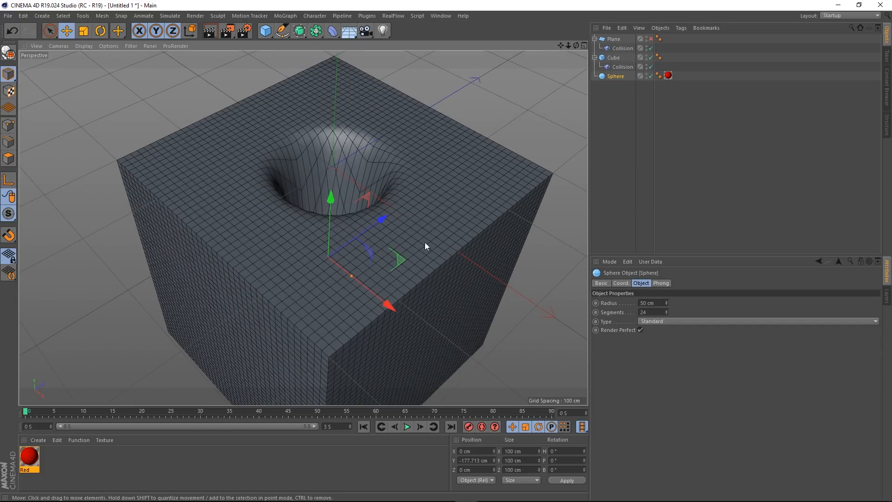
pyautogui.keyDown('alt'); pyautogui.moveTo(436, 144); pyautogui.dragTo(384, 219); pyautogui.keyUp('alt')
pyautogui.hotkey('ctrl', 'z')
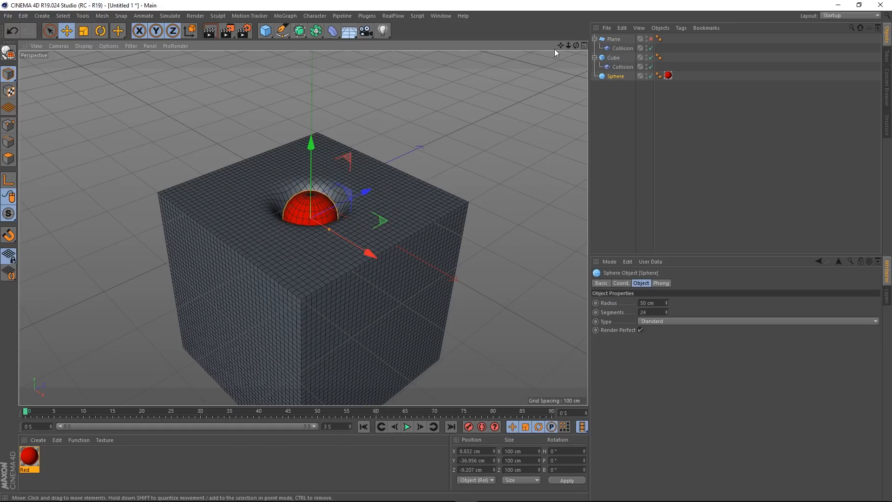
# Review the collider, coordinate, object and falloff settings of the cube's Collision deformer
pyautogui.click(623, 67)
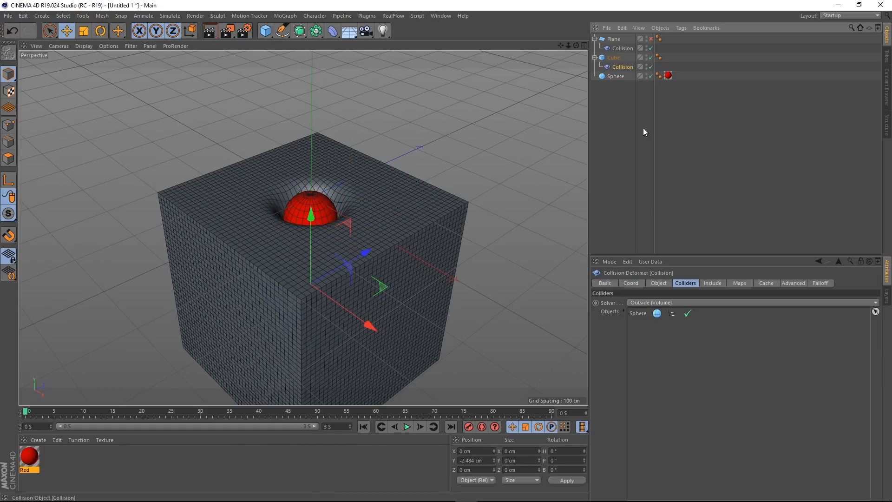
pyautogui.click(816, 286)
pyautogui.click(683, 284)
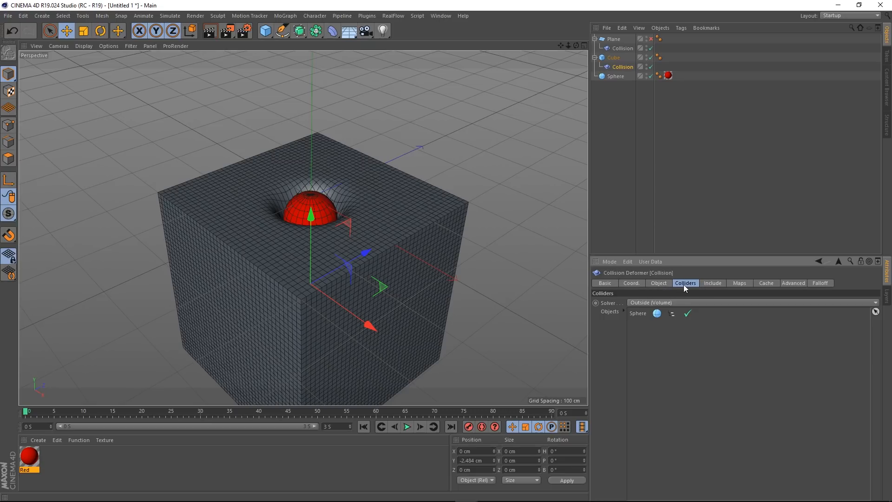
pyautogui.click(605, 283)
pyautogui.click(635, 282)
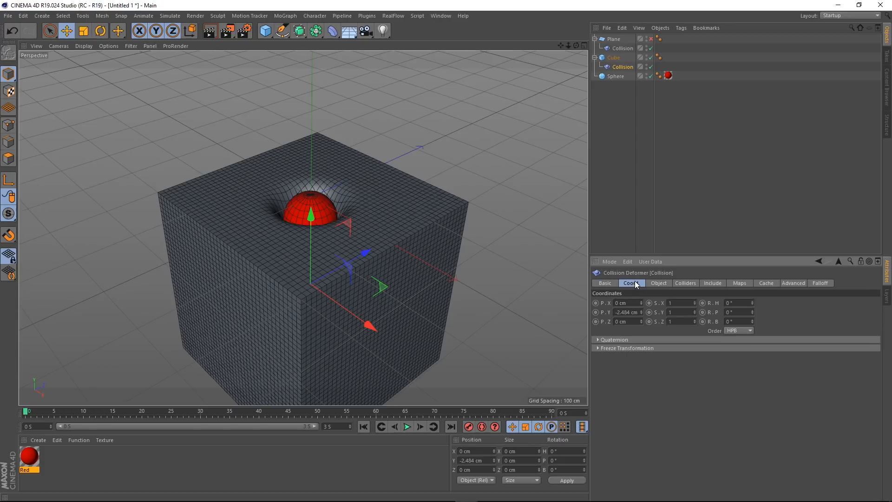
pyautogui.click(659, 283)
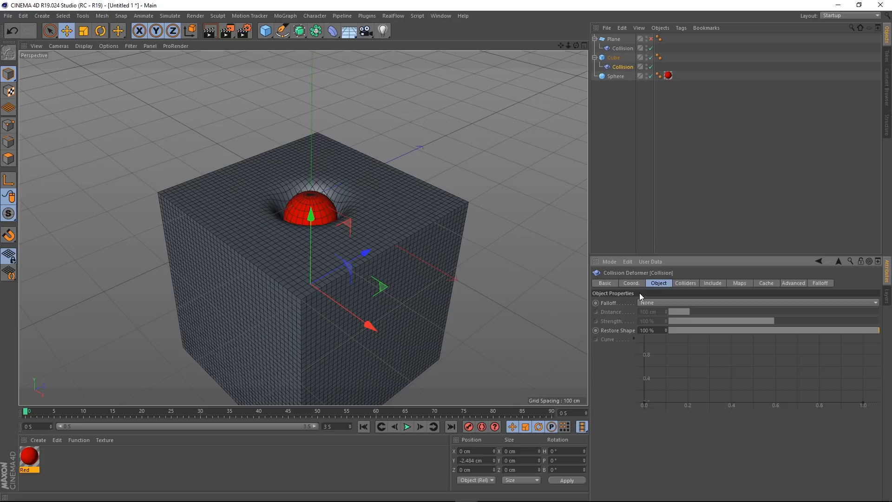
pyautogui.click(819, 284)
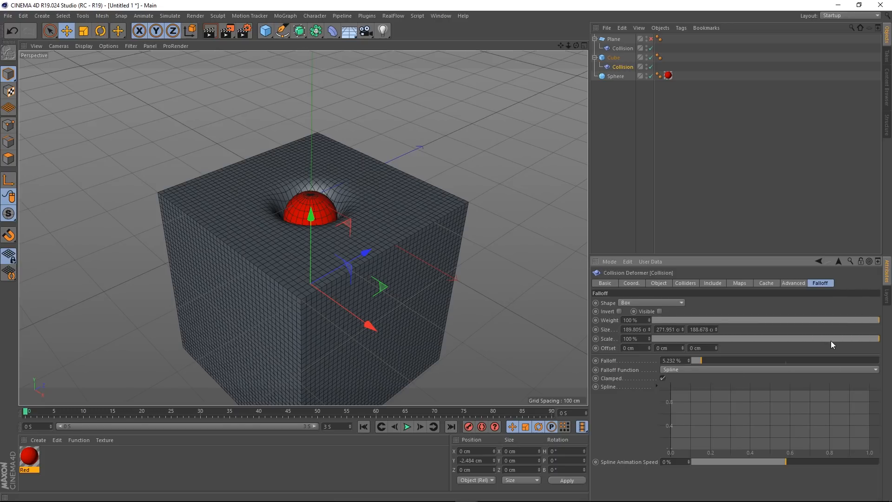
# Set the Falloff type in the object properties of the cube's Collision deformer to Collider
pyautogui.click(660, 284)
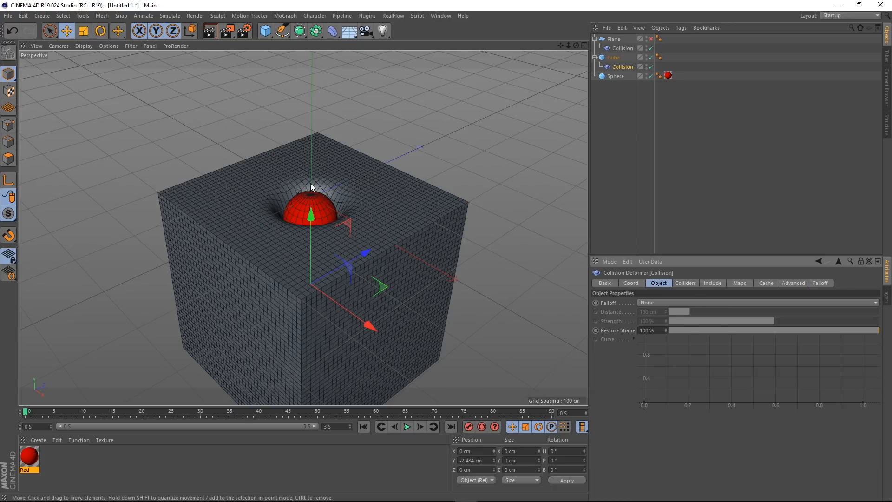
pyautogui.keyDown('alt'); pyautogui.moveTo(293, 199); pyautogui.dragTo(386, 204, button='right'); pyautogui.keyUp('alt')
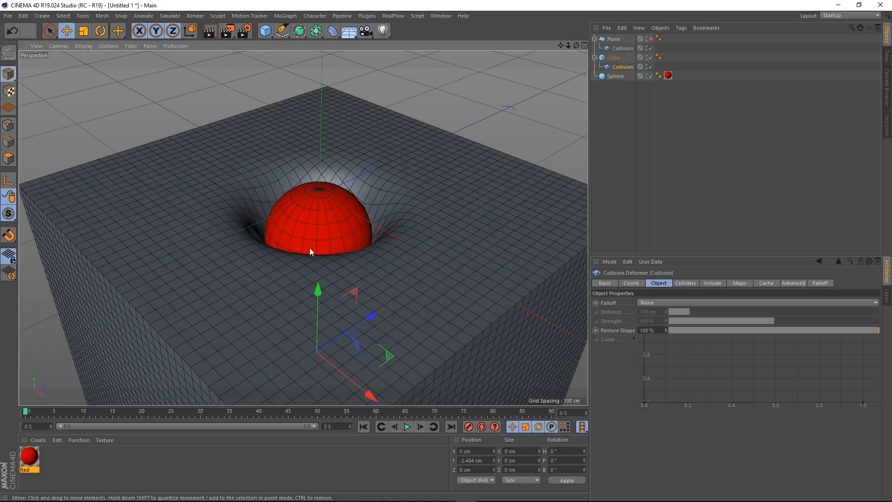
pyautogui.scroll(-3, 331, 232)
pyautogui.keyDown('alt'); pyautogui.moveTo(305, 227); pyautogui.dragTo(343, 238); pyautogui.keyUp('alt')
pyautogui.moveTo(382, 272)
pyautogui.keyDown('alt'); pyautogui.mouseDown()
pyautogui.moveTo(393, 252)
pyautogui.moveTo(391, 270)
pyautogui.mouseUp(); pyautogui.keyUp('alt')
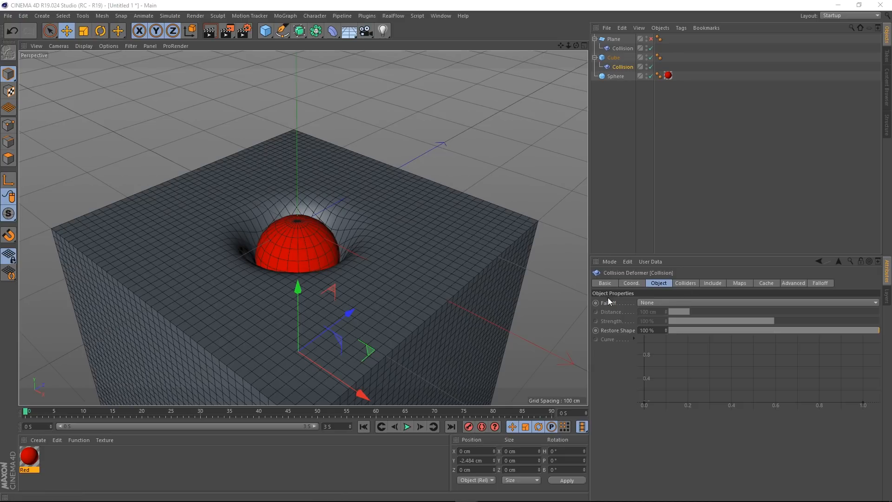
pyautogui.click(646, 303)
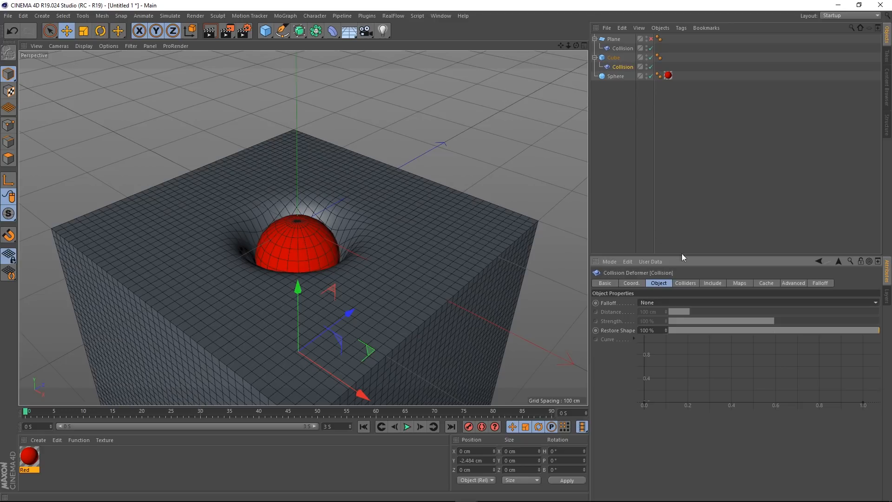
pyautogui.click(669, 303)
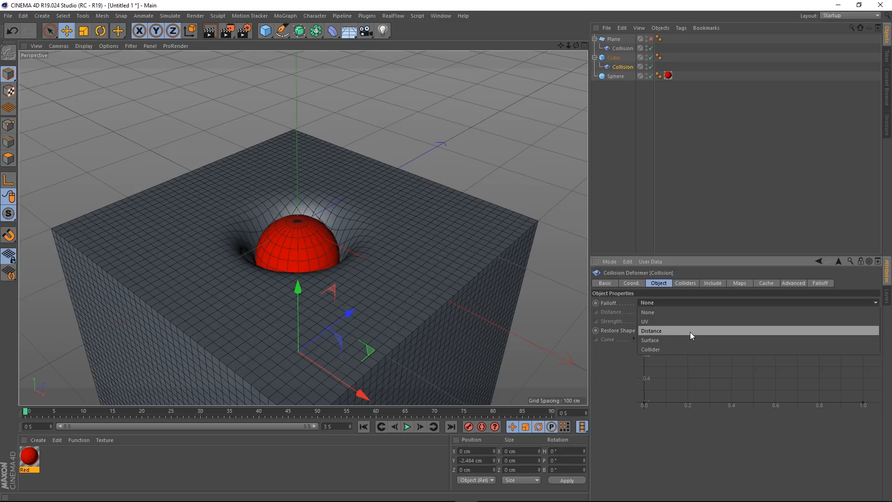
pyautogui.click(648, 349)
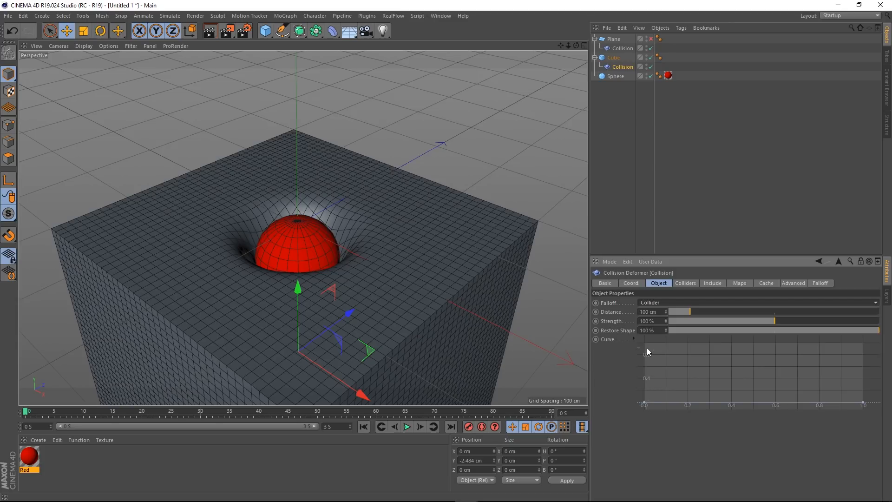
# Try a falloff distance of 1000 cm on the cube's Collision deformer and undo it
pyautogui.moveTo(300, 247)
pyautogui.keyDown('alt'); pyautogui.mouseDown()
pyautogui.moveTo(280, 216)
pyautogui.moveTo(289, 239)
pyautogui.mouseUp(); pyautogui.keyUp('alt')
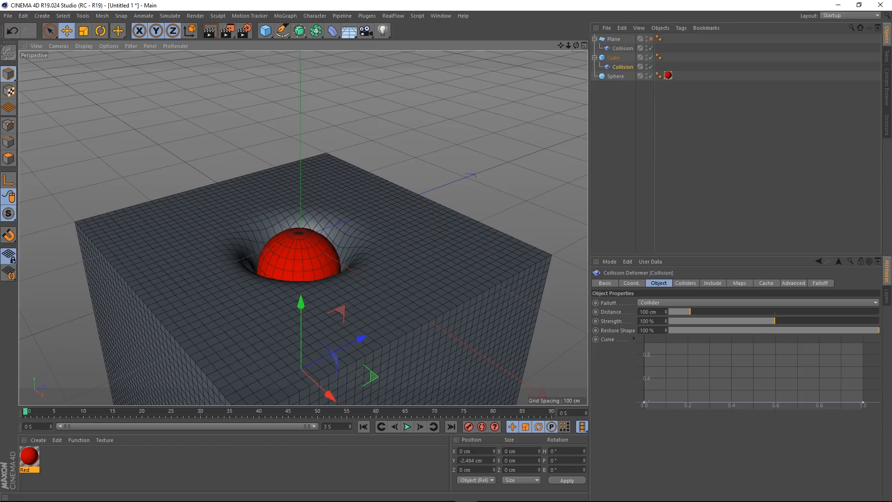
pyautogui.moveTo(690, 311); pyautogui.dragTo(826, 311)
pyautogui.moveTo(880, 313); pyautogui.dragTo(882, 313)
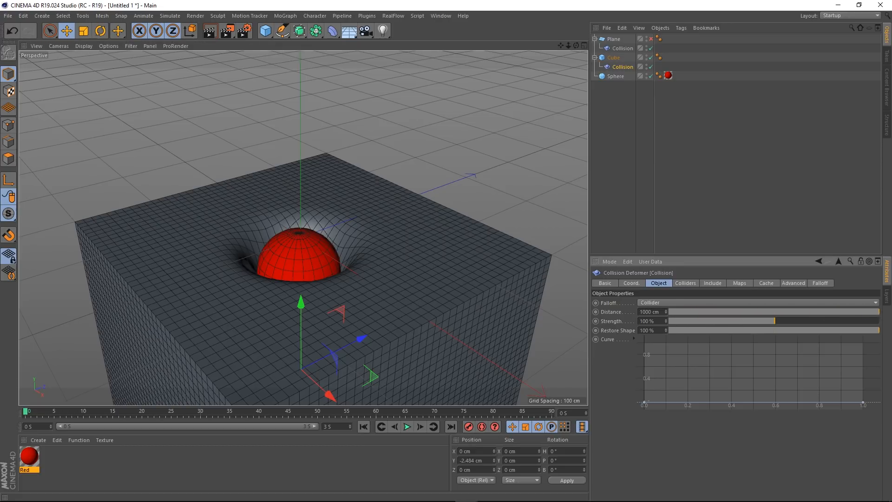
pyautogui.hotkey('ctrl', 'z')
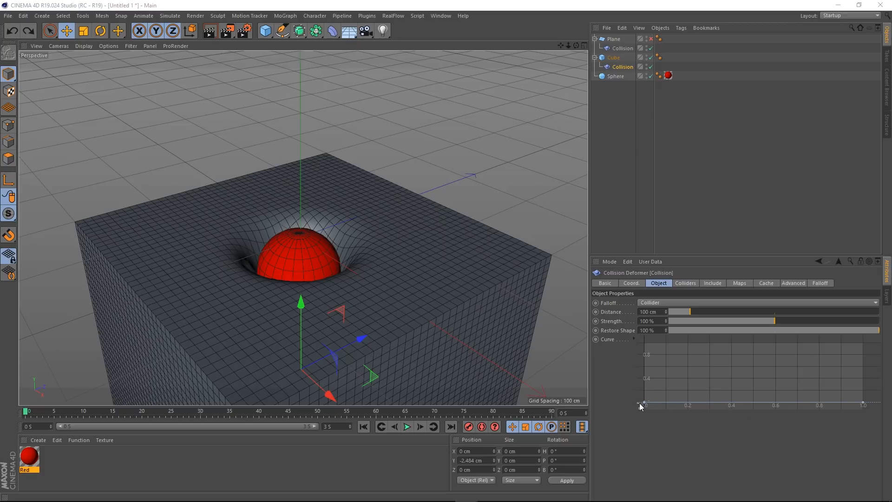
# Shape the falloff curve with a raised point of about 0.2 at position 0.2 and a point at zero at 0.4
pyautogui.click(687, 401)
pyautogui.moveTo(687, 401); pyautogui.dragTo(687, 391)
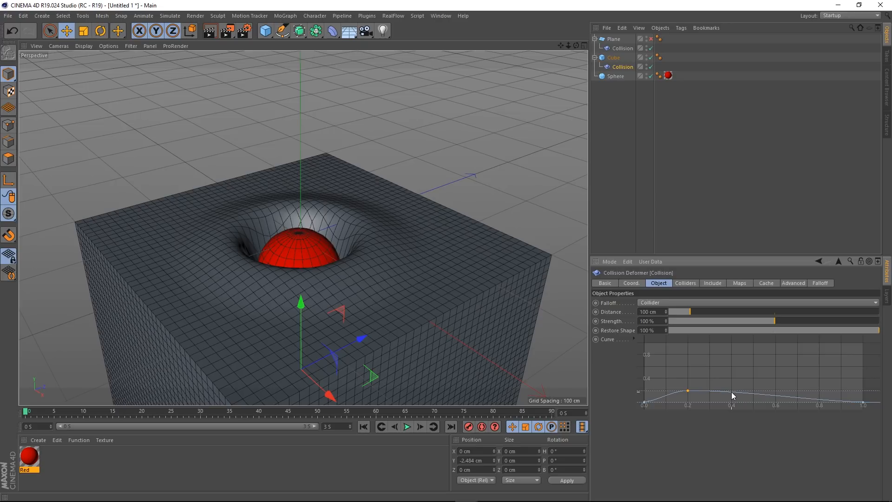
pyautogui.keyDown('ctrl'); pyautogui.moveTo(732, 395); pyautogui.dragTo(732, 403); pyautogui.keyUp('ctrl')
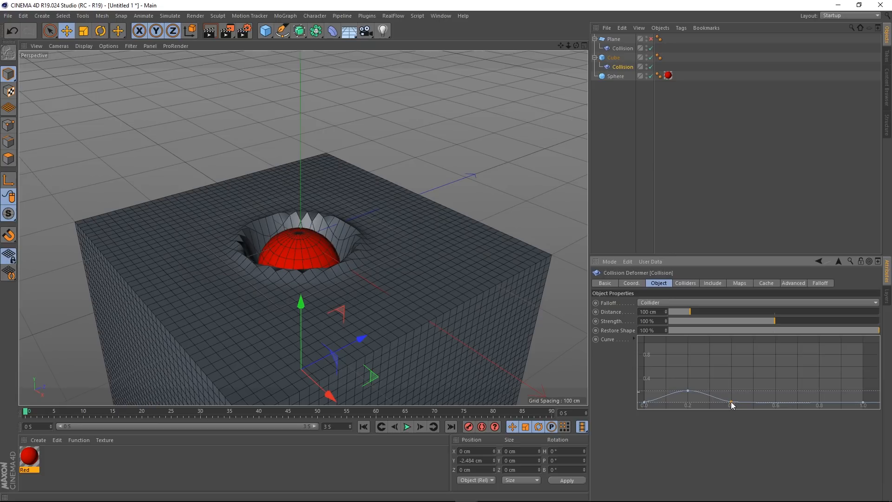
pyautogui.keyDown('alt'); pyautogui.moveTo(294, 244); pyautogui.dragTo(303, 261); pyautogui.keyUp('alt')
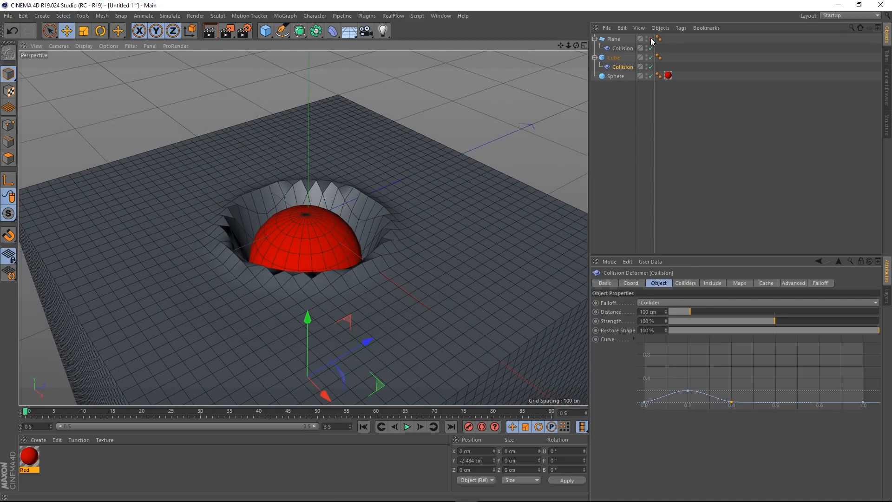
# Put the cube inside a Subdivision Surface and set its editor subdivision to 1
pyautogui.click(615, 57)
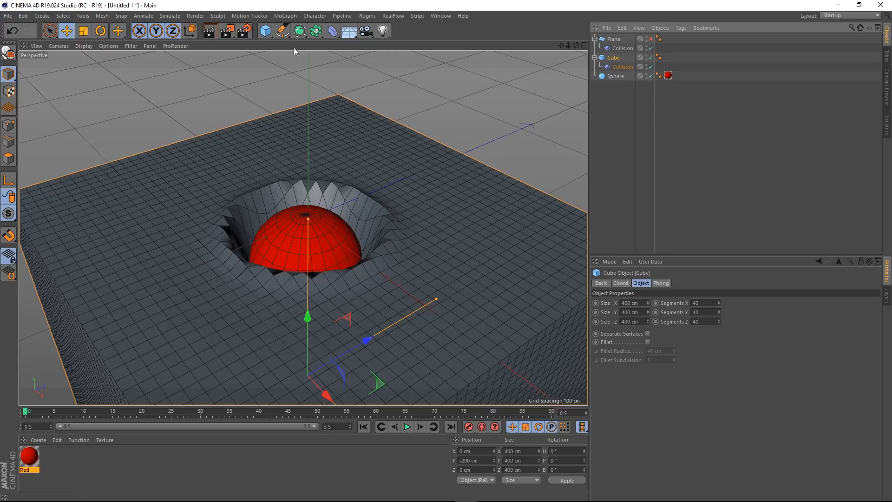
pyautogui.keyDown('alt'); pyautogui.click(298, 33); pyautogui.keyUp('alt')
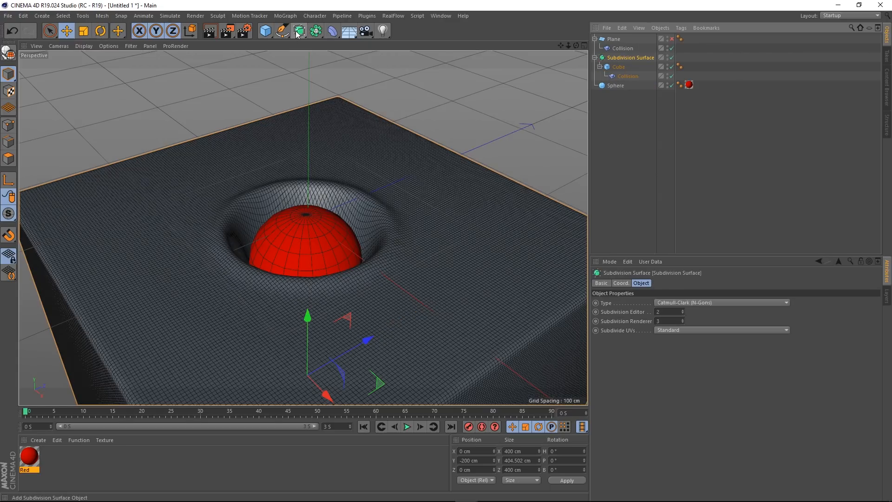
pyautogui.keyDown('alt'); pyautogui.moveTo(339, 281); pyautogui.dragTo(376, 261); pyautogui.keyUp('alt')
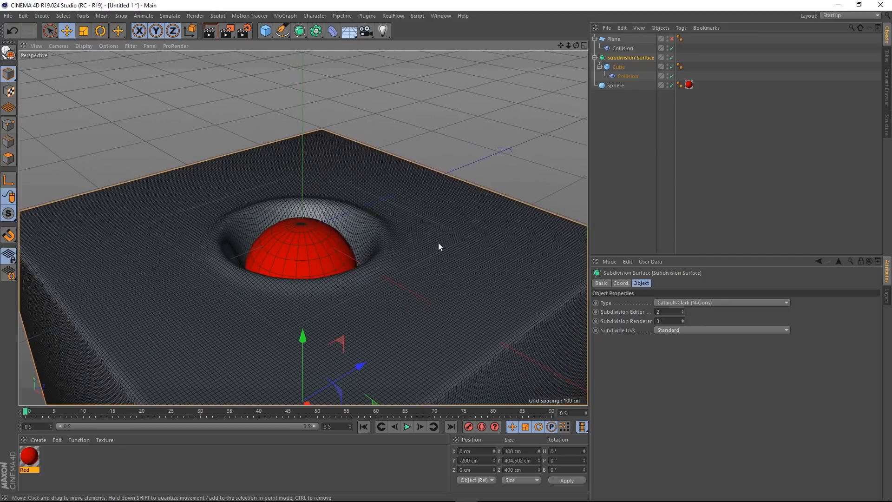
pyautogui.click(682, 313)
pyautogui.moveTo(339, 255)
pyautogui.keyDown('alt'); pyautogui.mouseDown()
pyautogui.moveTo(299, 275)
pyautogui.moveTo(257, 254)
pyautogui.moveTo(333, 253)
pyautogui.moveTo(325, 253)
pyautogui.mouseUp(); pyautogui.keyUp('alt')
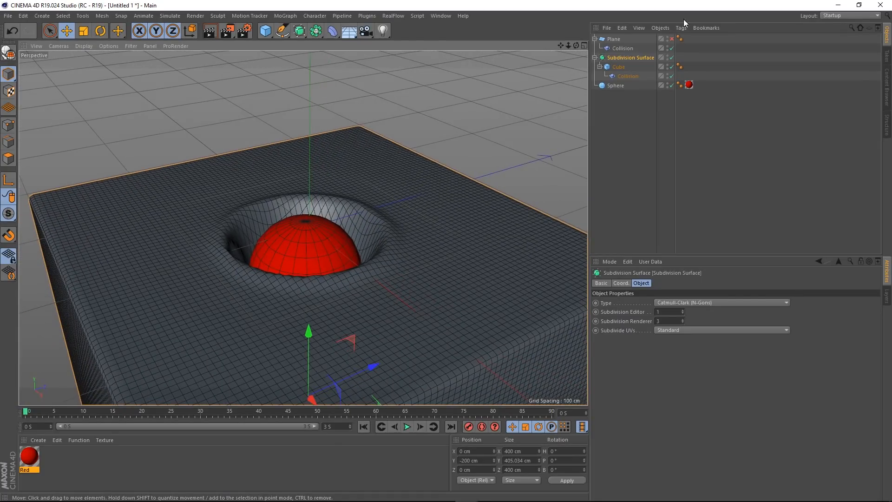
# Widen the Collision deformer's falloff curve by shifting its peak to about 0.3 and its low point to about 0.6
pyautogui.click(622, 77)
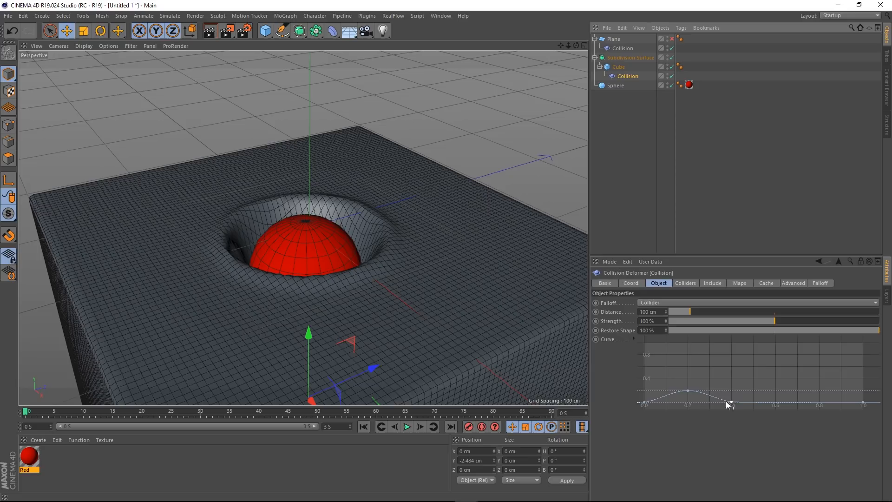
pyautogui.moveTo(671, 371); pyautogui.dragTo(753, 403)
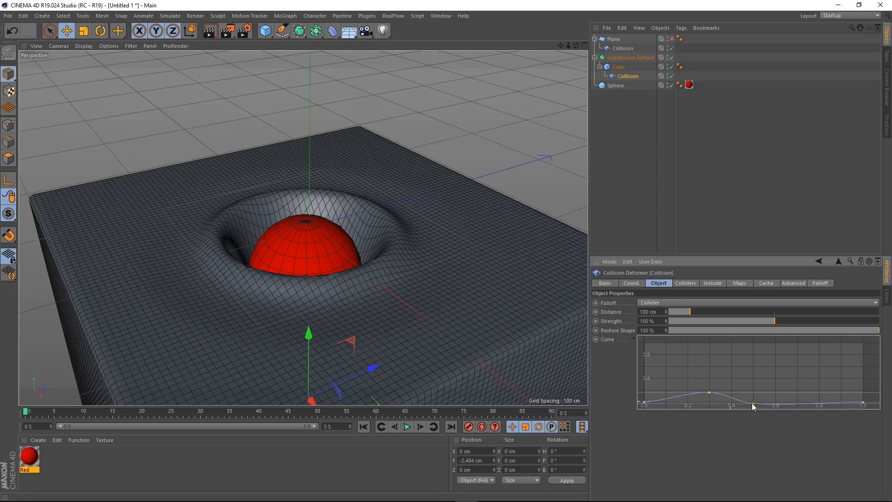
pyautogui.moveTo(751, 403); pyautogui.dragTo(751, 401)
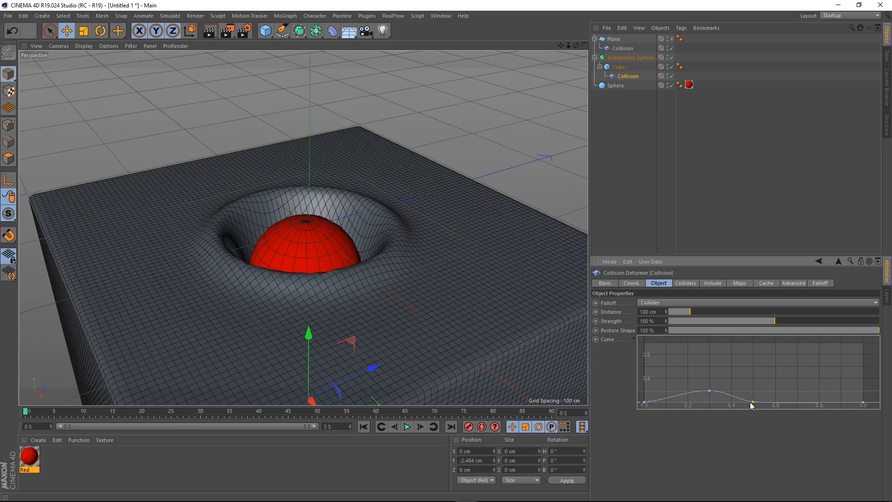
pyautogui.moveTo(742, 387); pyautogui.dragTo(775, 402)
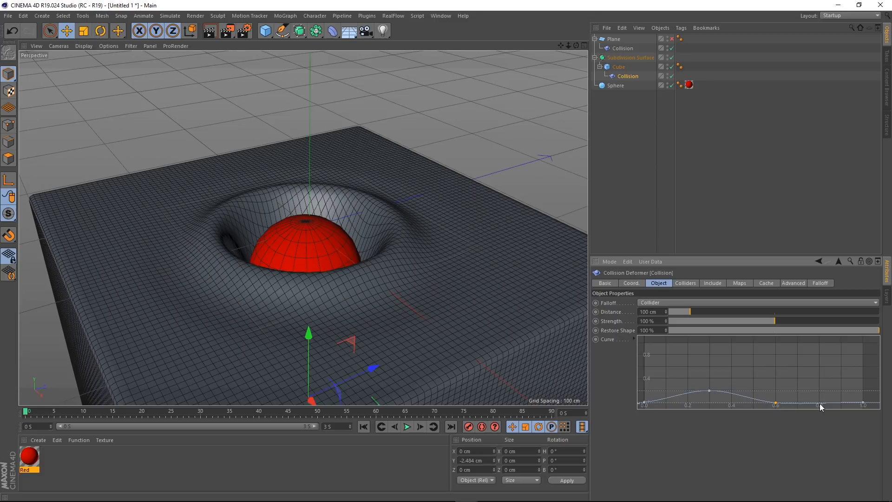
# Raise the falloff curve to a second peak of about 0.2 at position 0.8, and lift the sphere about 33 cm
pyautogui.moveTo(819, 402); pyautogui.dragTo(819, 393)
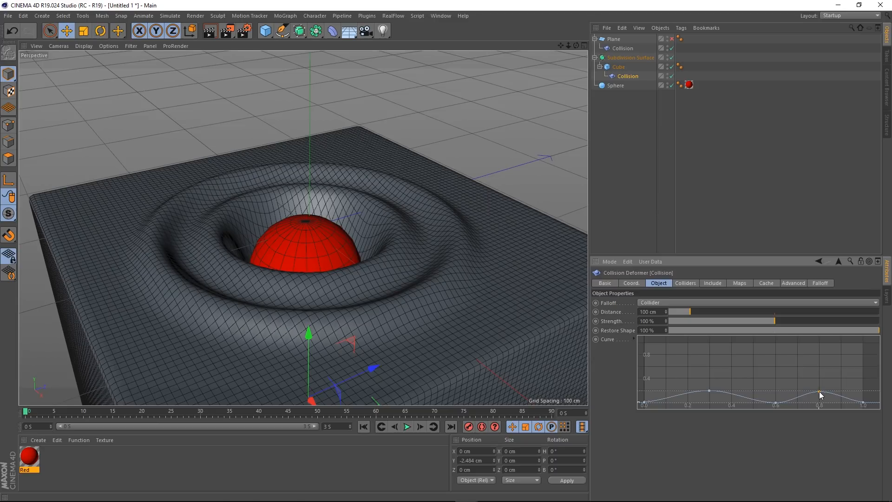
pyautogui.keyDown('alt'); pyautogui.moveTo(186, 249); pyautogui.dragTo(308, 233); pyautogui.keyUp('alt')
pyautogui.click(617, 85)
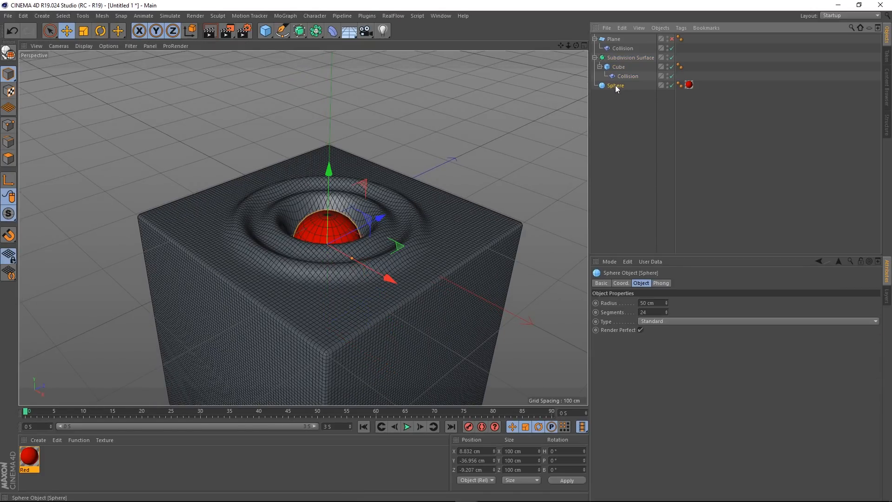
pyautogui.moveTo(321, 158); pyautogui.dragTo(302, 154)
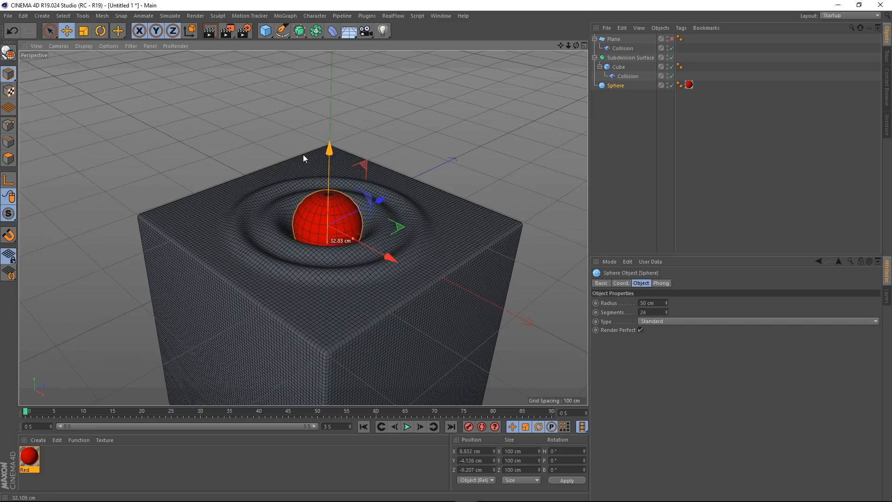
# Try falloff distances of 50 cm and 150 cm on the cube's Collision deformer
pyautogui.click(625, 76)
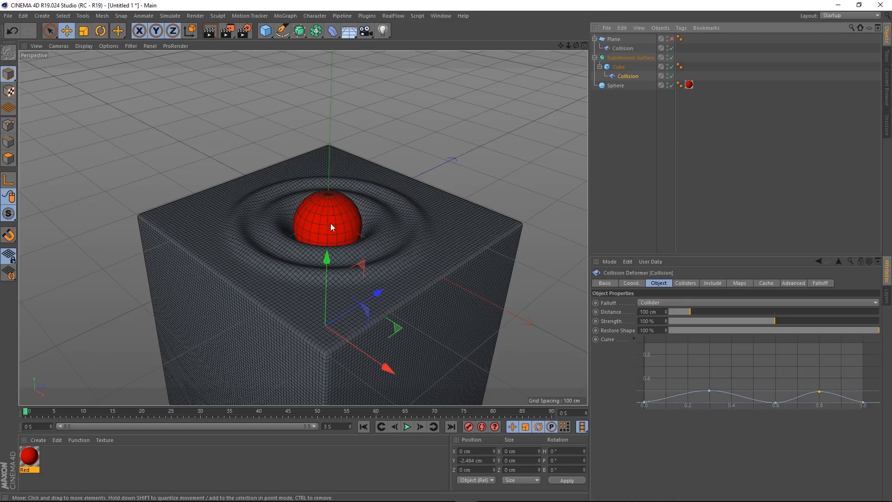
pyautogui.click(659, 312)
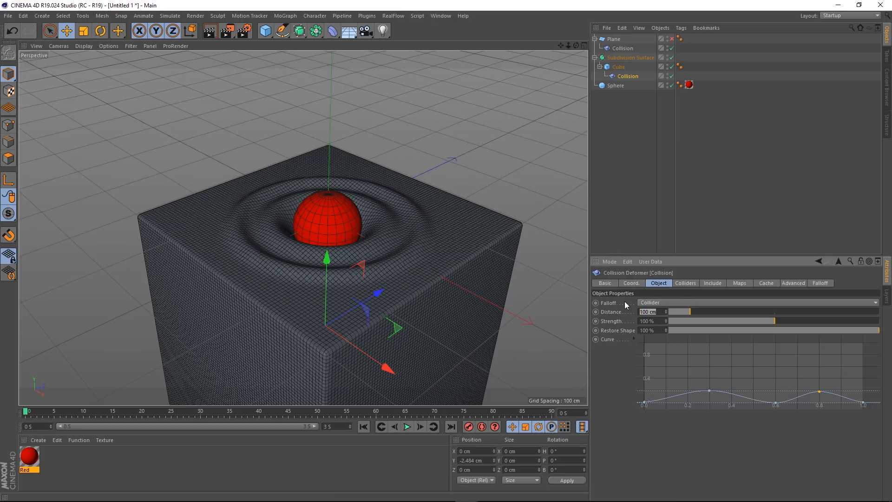
pyautogui.write('50')
pyautogui.press('Return')
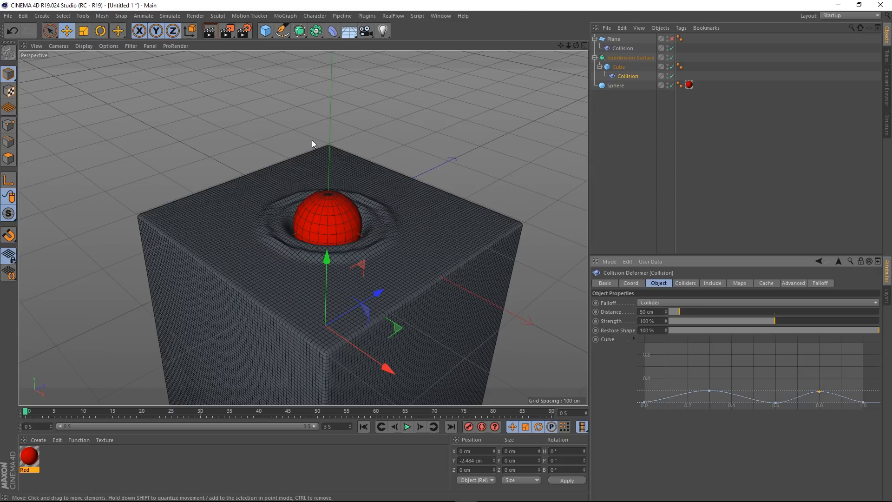
pyautogui.scroll(5, 352, 234)
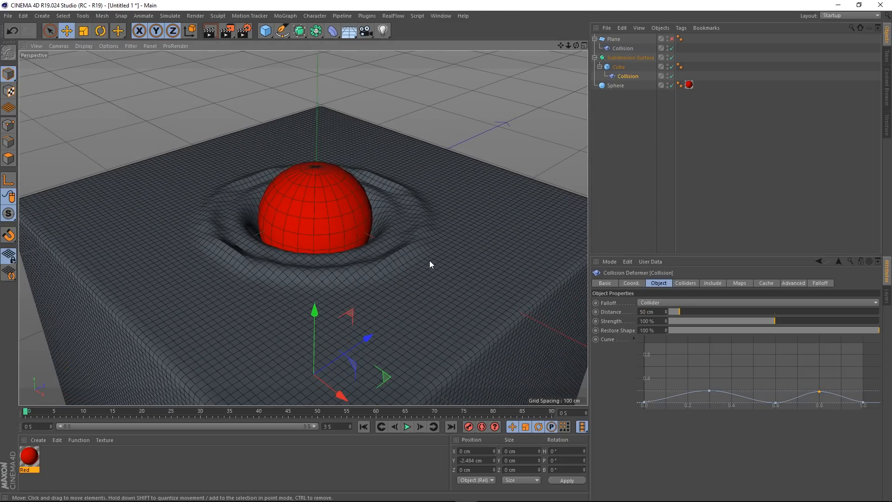
pyautogui.click(659, 312)
pyautogui.write('150')
pyautogui.press('Return')
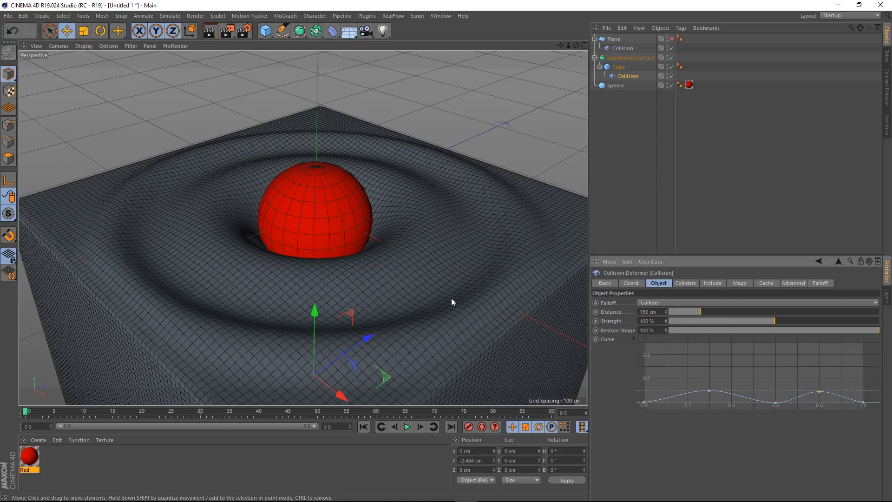
# Lower the sphere into the cube to a Y position of about -13 cm
pyautogui.keyDown('alt'); pyautogui.moveTo(241, 246); pyautogui.dragTo(281, 249); pyautogui.keyUp('alt')
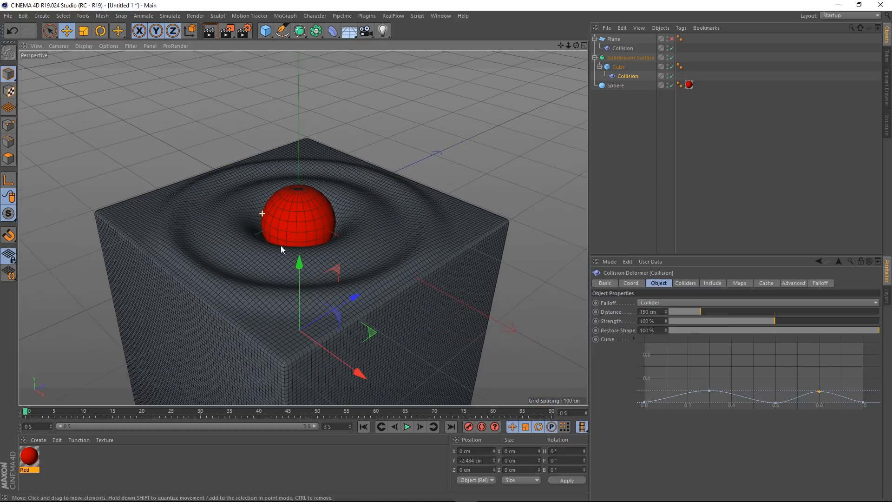
pyautogui.click(616, 86)
pyautogui.moveTo(302, 158)
pyautogui.mouseDown()
pyautogui.moveTo(296, 121)
pyautogui.moveTo(299, 167)
pyautogui.mouseUp()
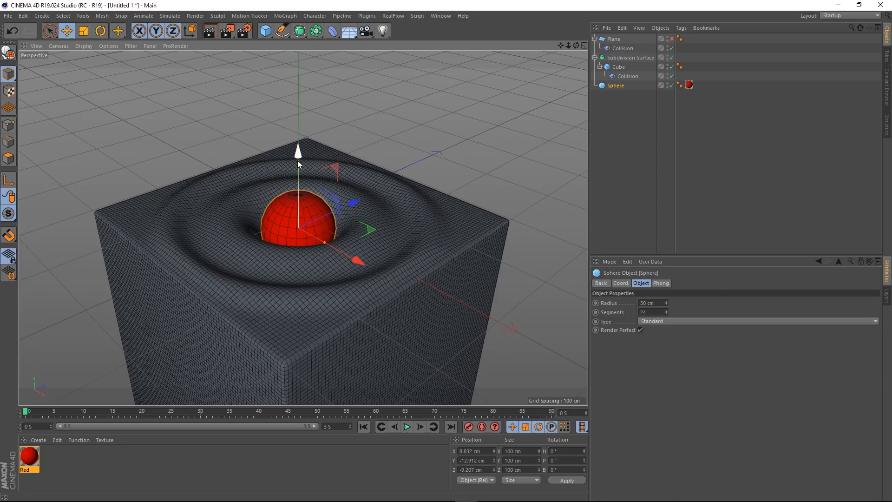
# Reset the falloff distance of the cube's Collision deformer to its default of 100 cm
pyautogui.click(621, 77)
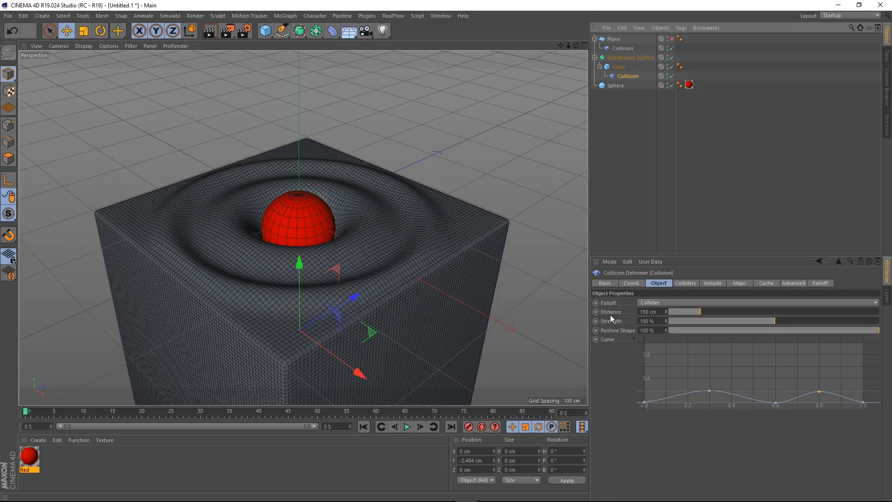
pyautogui.rightClick(610, 314)
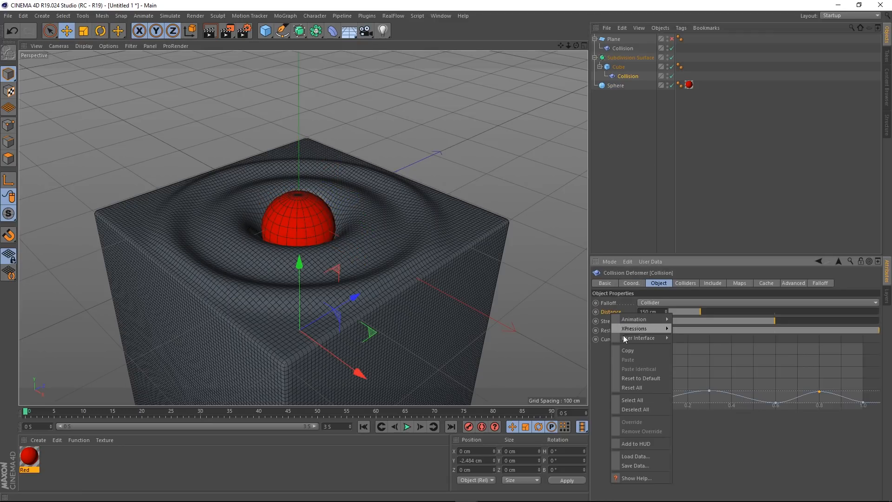
pyautogui.click(639, 378)
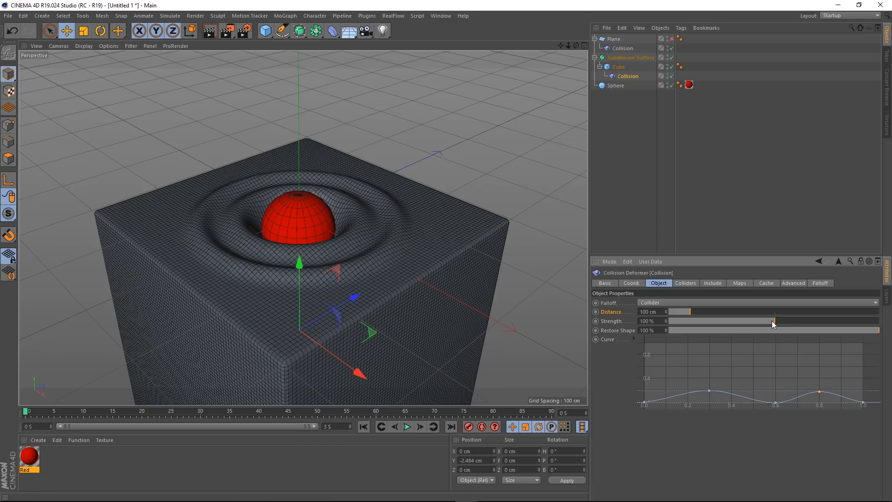
# Try a falloff strength of 200 % on the cube's Collision deformer and undo it
pyautogui.moveTo(763, 322); pyautogui.dragTo(882, 332)
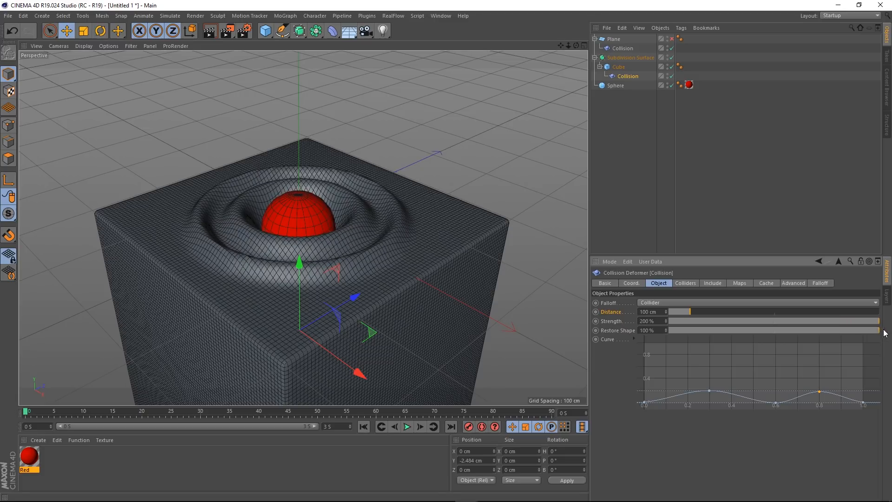
pyautogui.keyDown('alt'); pyautogui.moveTo(307, 269); pyautogui.dragTo(327, 255); pyautogui.keyUp('alt')
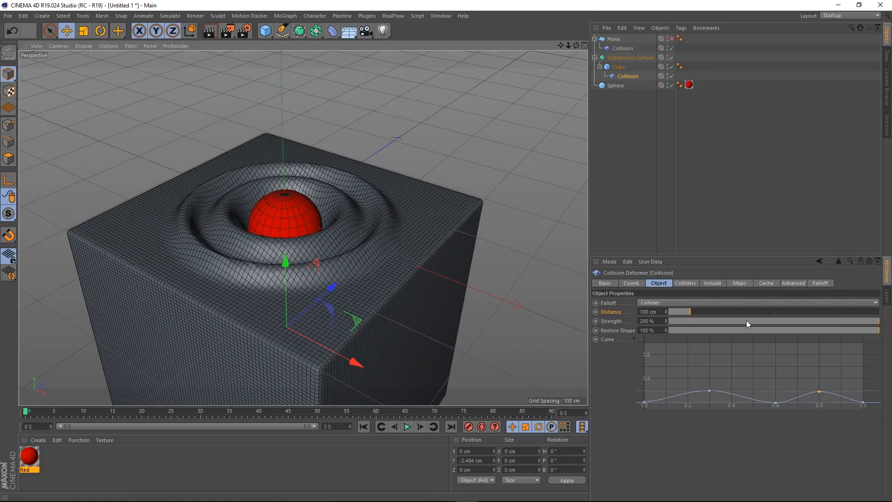
pyautogui.hotkey('ctrl', 'z')
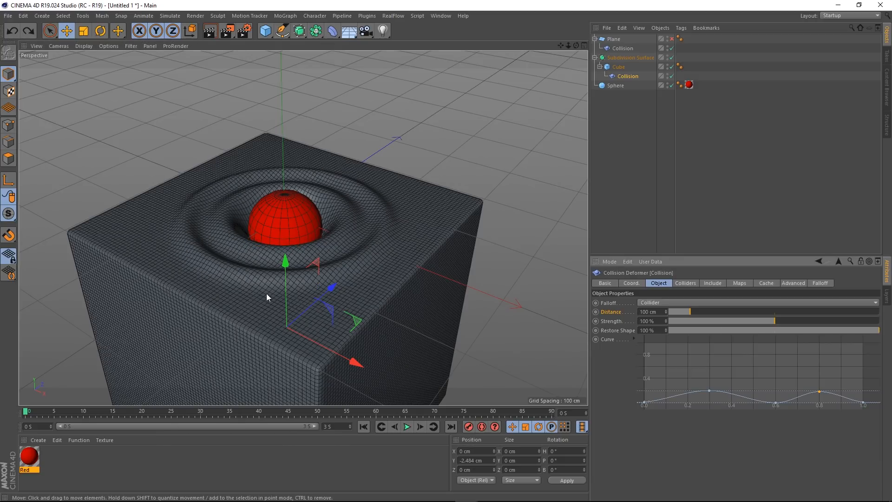
pyautogui.keyDown('alt'); pyautogui.moveTo(315, 232); pyautogui.dragTo(293, 233); pyautogui.keyUp('alt')
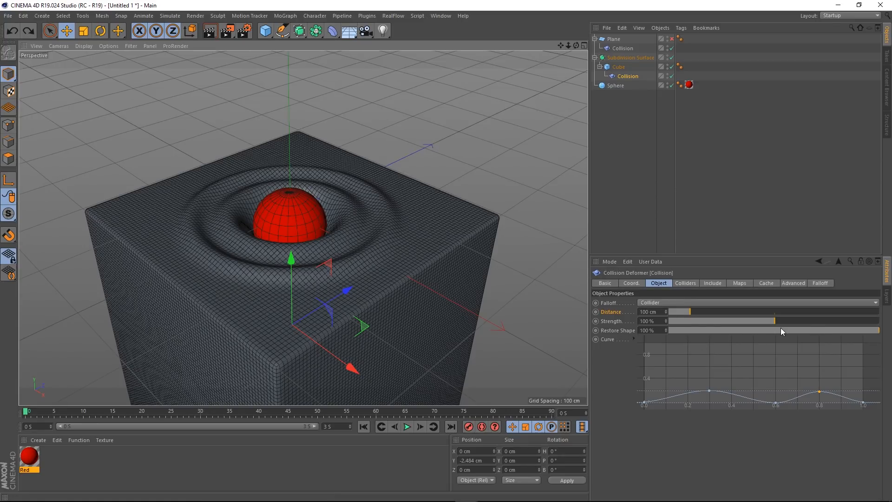
# Switch the deformer's falloff to None and move the sphere horizontally to about X 16 cm, Z -15 cm
pyautogui.click(659, 303)
pyautogui.click(651, 311)
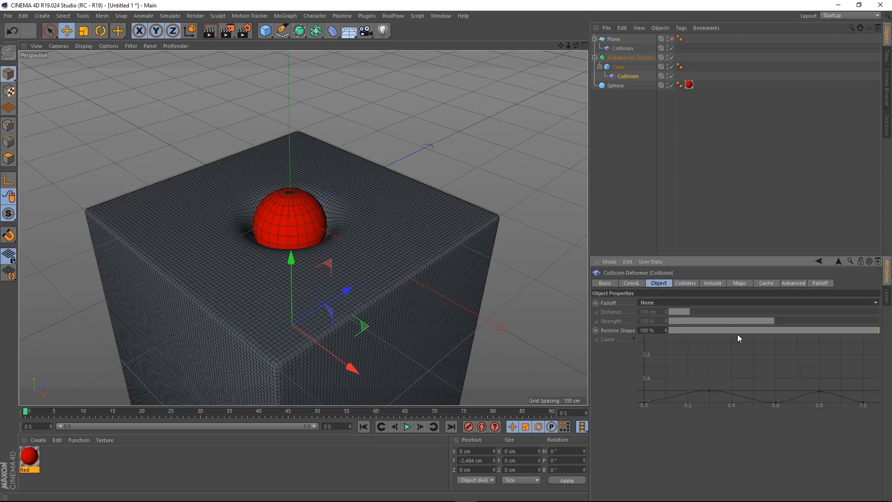
pyautogui.click(601, 87)
pyautogui.moveTo(361, 246)
pyautogui.mouseDown()
pyautogui.moveTo(362, 227)
pyautogui.moveTo(462, 216)
pyautogui.moveTo(347, 235)
pyautogui.moveTo(332, 292)
pyautogui.moveTo(314, 169)
pyautogui.moveTo(445, 222)
pyautogui.moveTo(306, 250)
pyautogui.moveTo(379, 214)
pyautogui.moveTo(347, 229)
pyautogui.moveTo(355, 232)
pyautogui.mouseUp()
# Set the deformer's Restore Shape to 0 %, try moving the sphere across the cube's top and undo the moves
pyautogui.click(628, 76)
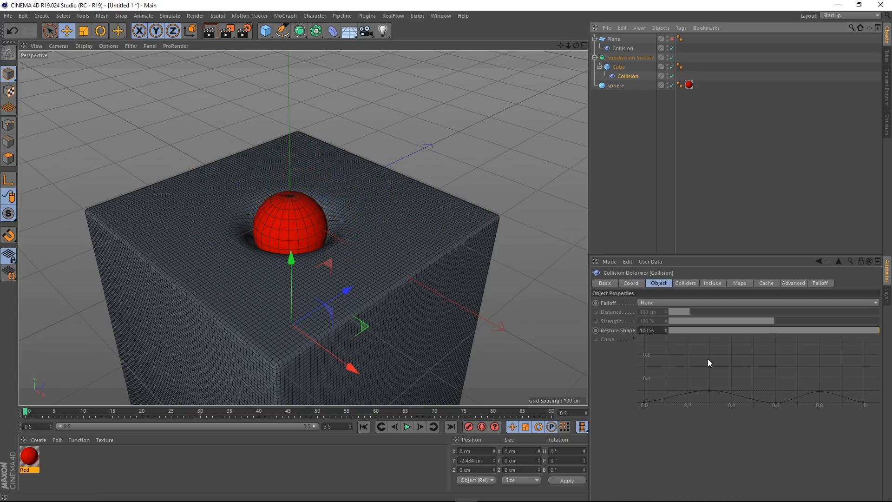
pyautogui.moveTo(774, 331); pyautogui.dragTo(763, 331)
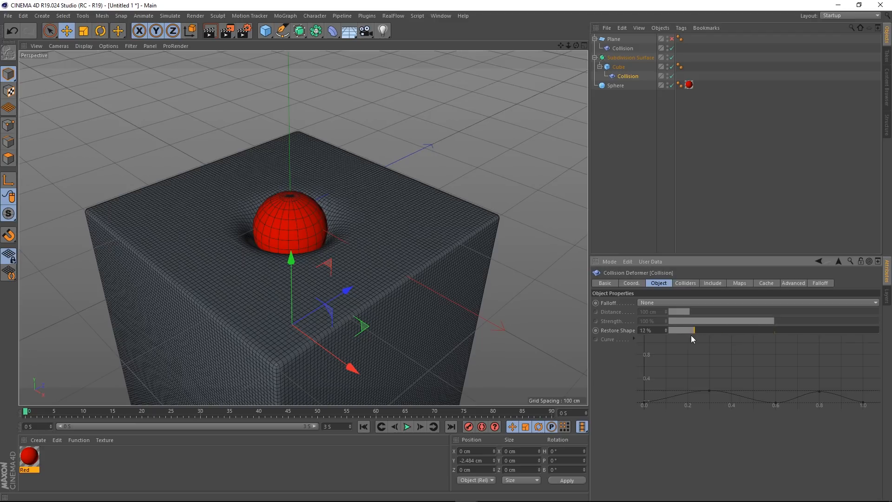
pyautogui.click(614, 86)
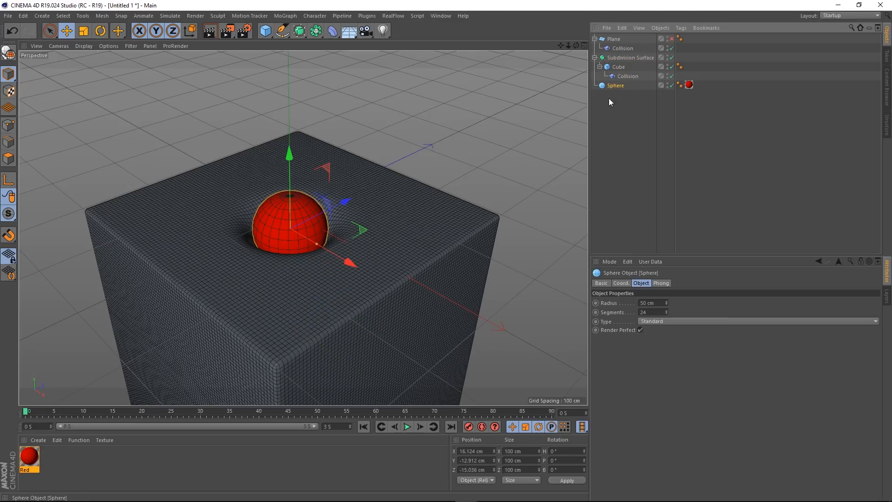
pyautogui.moveTo(361, 235); pyautogui.dragTo(316, 276)
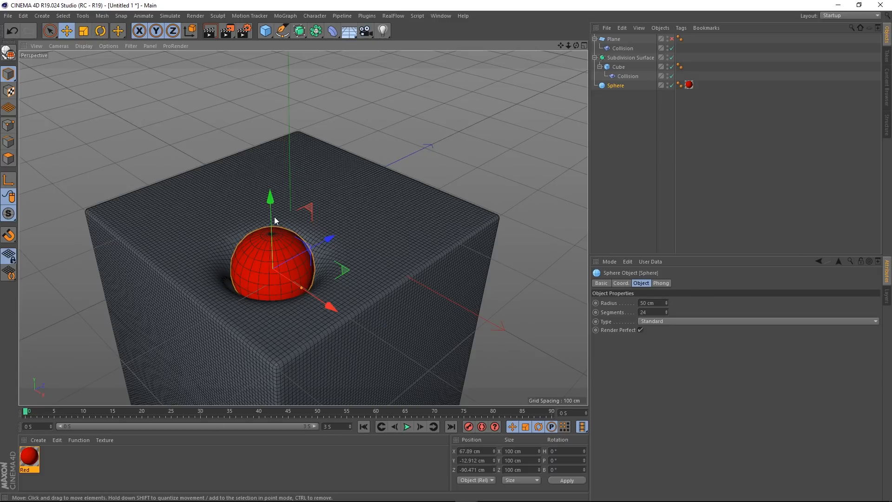
pyautogui.moveTo(356, 266); pyautogui.dragTo(381, 290)
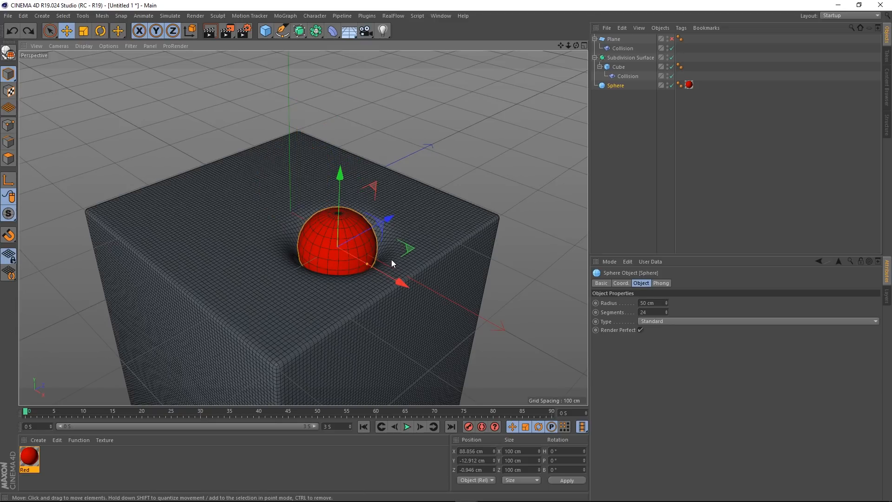
pyautogui.hotkey('ctrl', 'z')
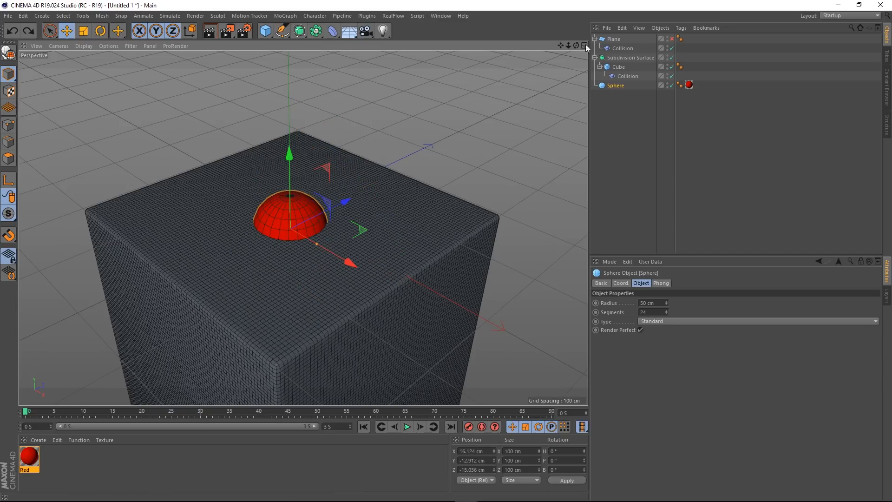
# Raise the sphere to a Y position of about 13 cm and extend the project length and preview range to 10 seconds
pyautogui.moveTo(289, 153)
pyautogui.mouseDown()
pyautogui.moveTo(289, 107)
pyautogui.moveTo(289, 144)
pyautogui.mouseUp()
pyautogui.click(345, 427)
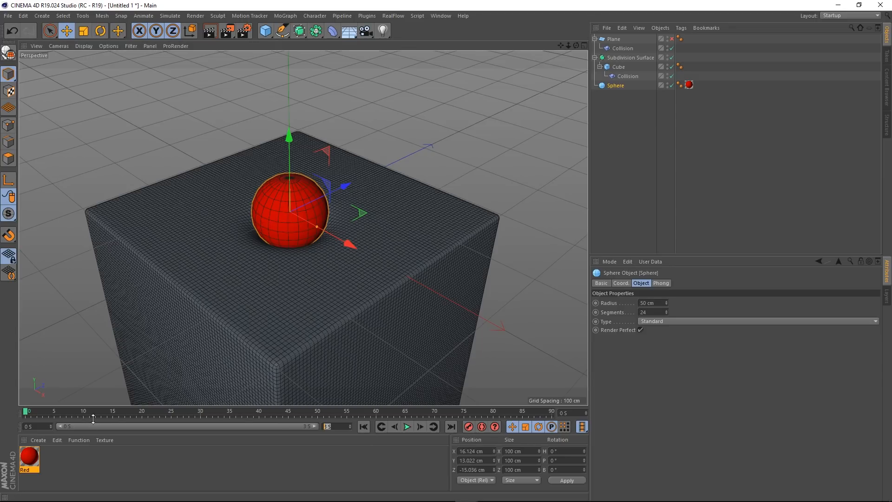
pyautogui.press('Return')
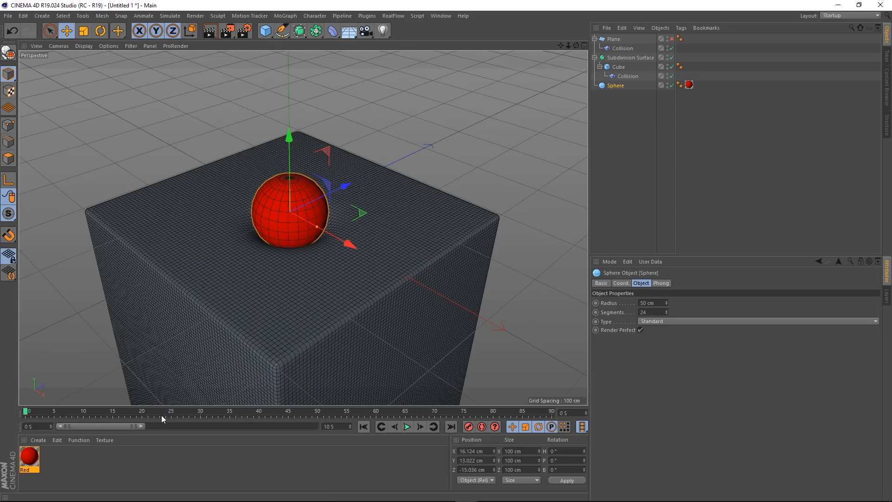
pyautogui.moveTo(142, 425); pyautogui.dragTo(291, 430)
# Start playback and move the sphere across the cube's top to about X 105 cm, Z 78 cm
pyautogui.click(407, 426)
pyautogui.moveTo(360, 215)
pyautogui.mouseDown()
pyautogui.moveTo(331, 194)
pyautogui.moveTo(355, 177)
pyautogui.moveTo(386, 177)
pyautogui.moveTo(437, 191)
pyautogui.moveTo(467, 233)
pyautogui.moveTo(388, 283)
pyautogui.moveTo(330, 281)
pyautogui.moveTo(255, 222)
pyautogui.moveTo(317, 164)
pyautogui.moveTo(381, 174)
pyautogui.moveTo(439, 199)
pyautogui.moveTo(453, 232)
pyautogui.moveTo(425, 246)
pyautogui.moveTo(351, 210)
pyautogui.moveTo(299, 221)
pyautogui.moveTo(334, 249)
pyautogui.moveTo(374, 252)
pyautogui.moveTo(409, 202)
pyautogui.moveTo(460, 214)
pyautogui.mouseUp()
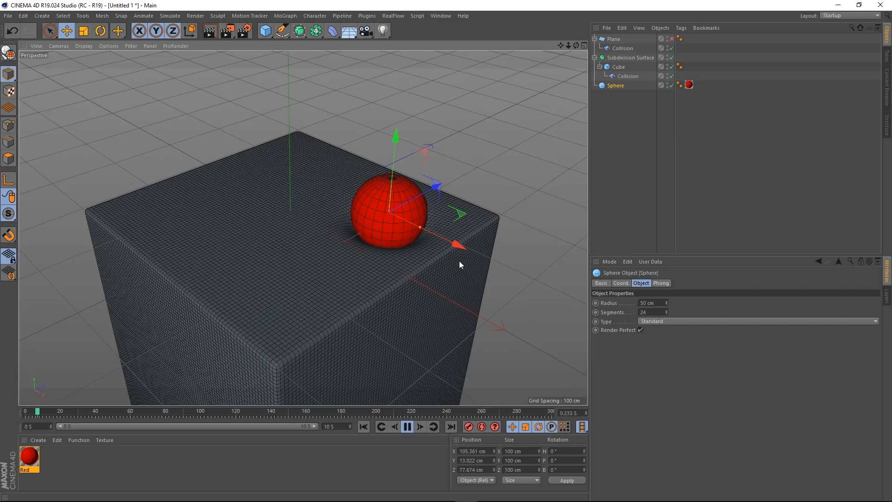
# Set the deformer's Restore Shape to 100 % and move the sphere over the cube to about X 63 cm, Z -9 cm
pyautogui.click(627, 76)
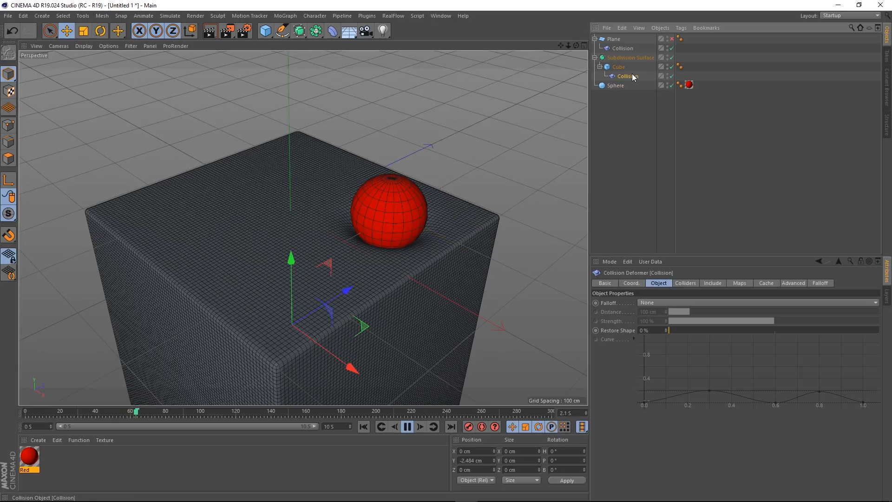
pyautogui.moveTo(674, 330); pyautogui.dragTo(878, 331)
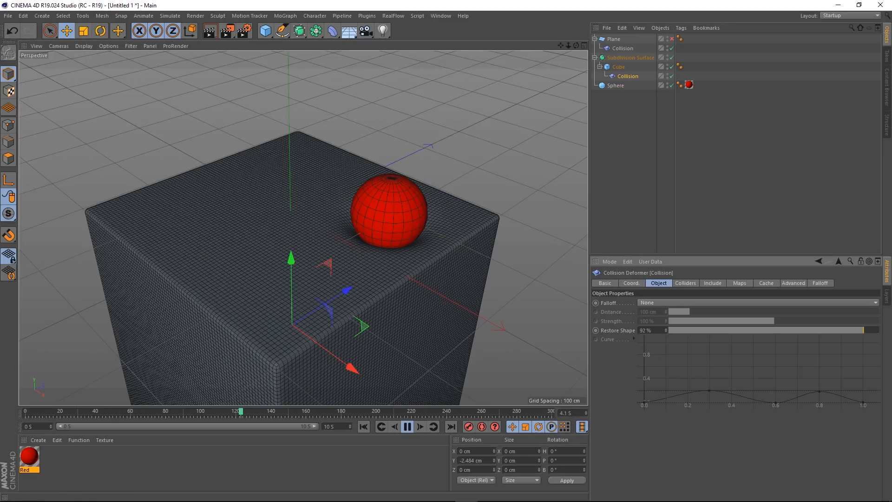
pyautogui.click(612, 86)
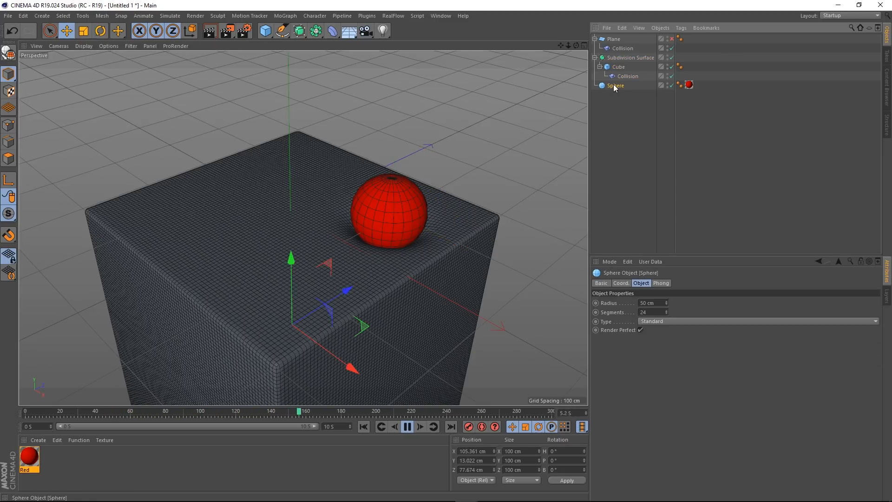
pyautogui.moveTo(461, 213); pyautogui.dragTo(391, 226)
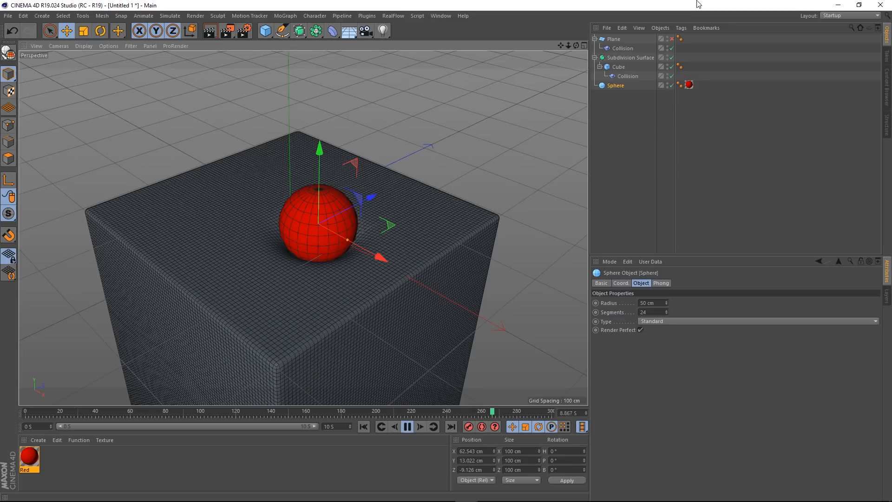
# Set the Restore Shape of the cube's Collision deformer to 5 % and select the sphere
pyautogui.click(629, 77)
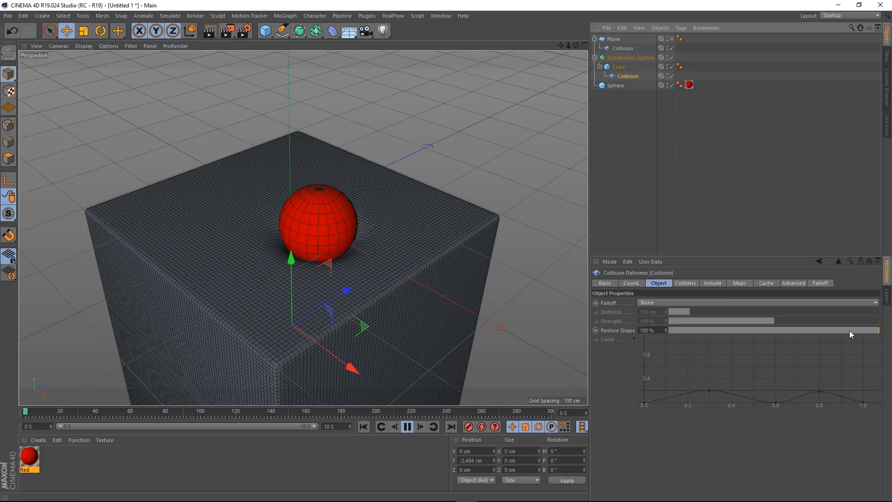
pyautogui.click(658, 329)
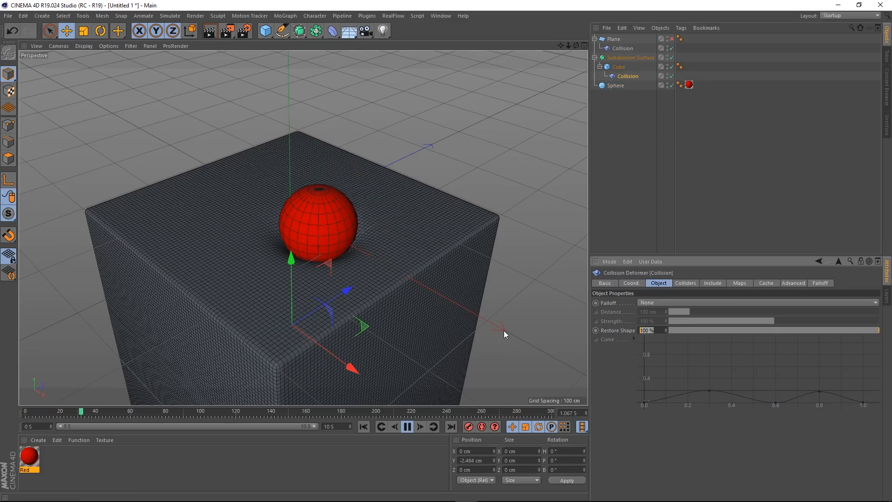
pyautogui.write('5')
pyautogui.press('Return')
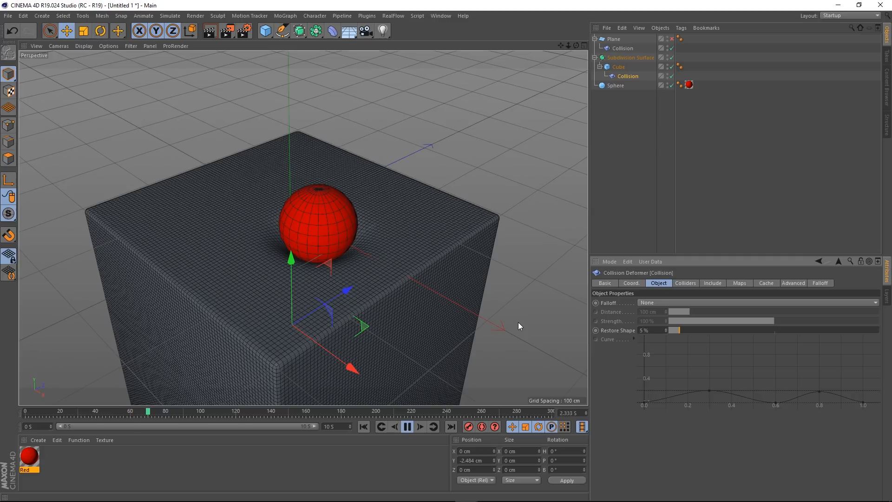
pyautogui.click(618, 86)
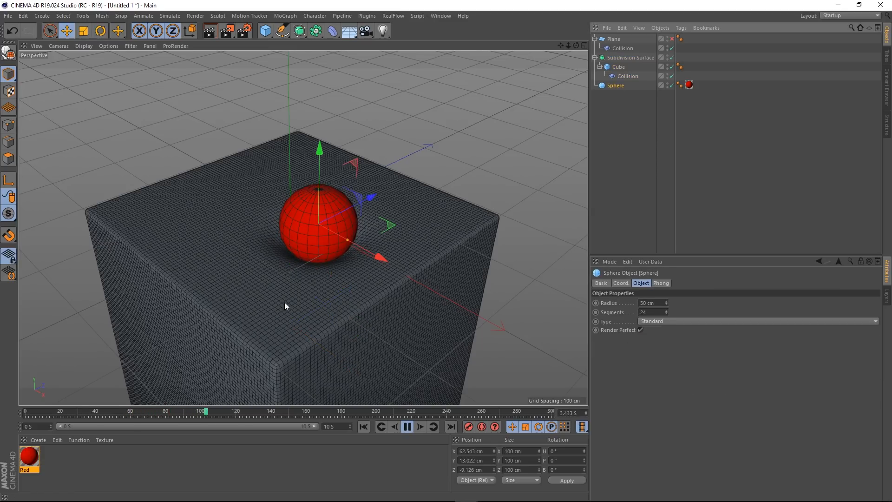
# Move the sphere to about X 9 cm, Z 36 cm and set the cube's Collision deformer Restore Shape to 2 %
pyautogui.moveTo(361, 232); pyautogui.dragTo(402, 161)
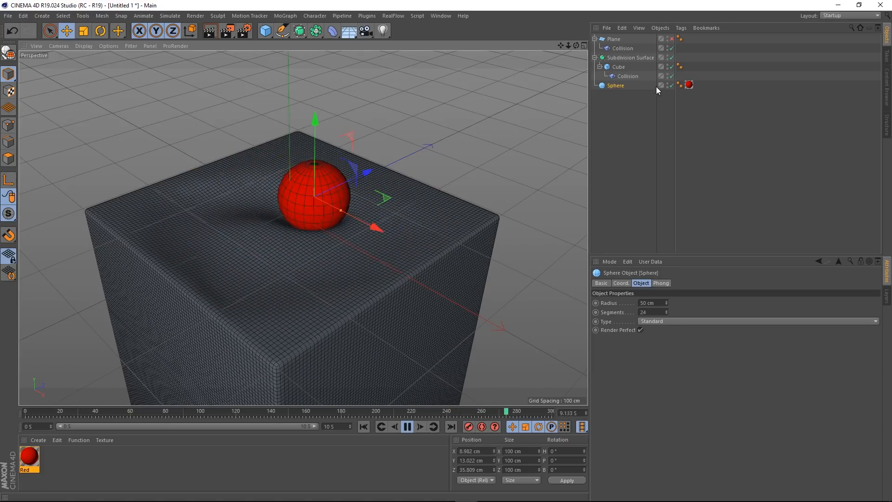
pyautogui.click(627, 77)
pyautogui.click(664, 328)
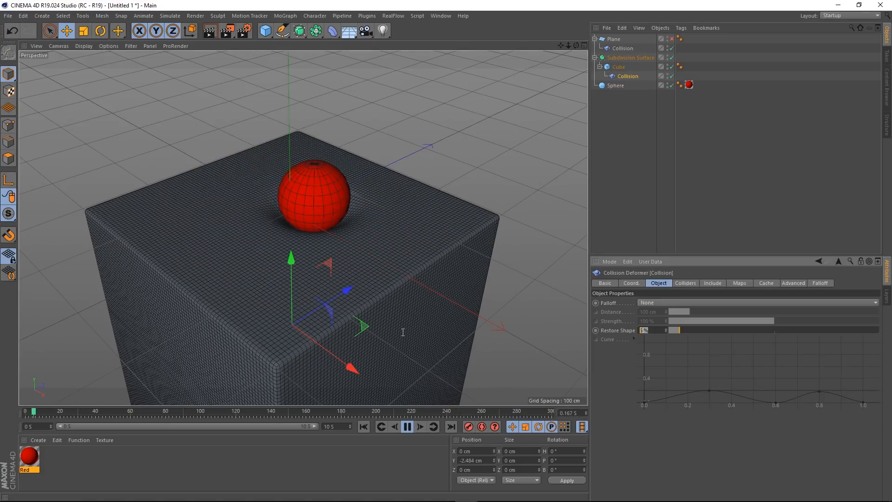
pyautogui.write('2')
pyautogui.press('Return')
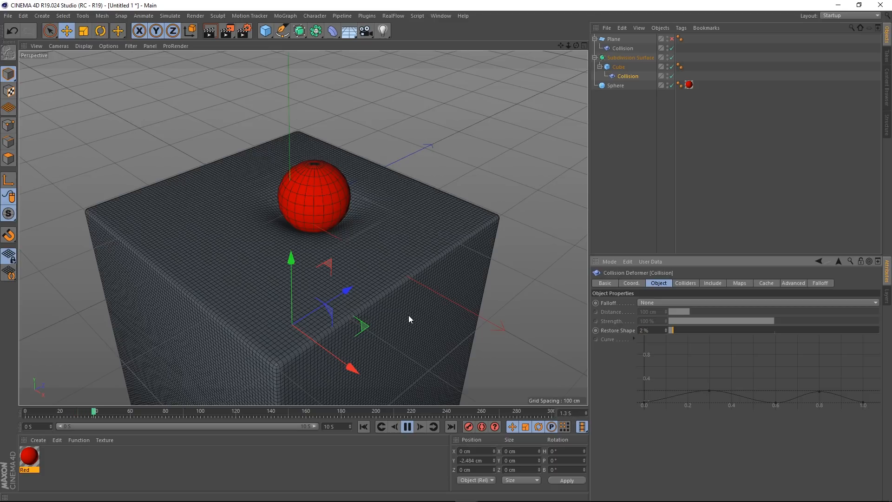
# Lower the sphere into the cube to about Y -25 cm, move it to about X -13 cm, Z 80 cm, and stop and rewind playback
pyautogui.click(615, 86)
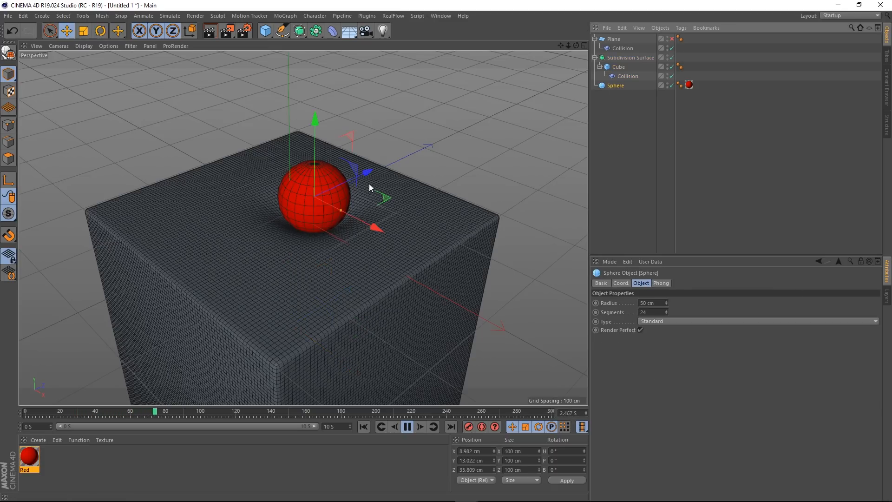
pyautogui.moveTo(370, 181); pyautogui.dragTo(364, 272)
pyautogui.moveTo(294, 205); pyautogui.dragTo(293, 232)
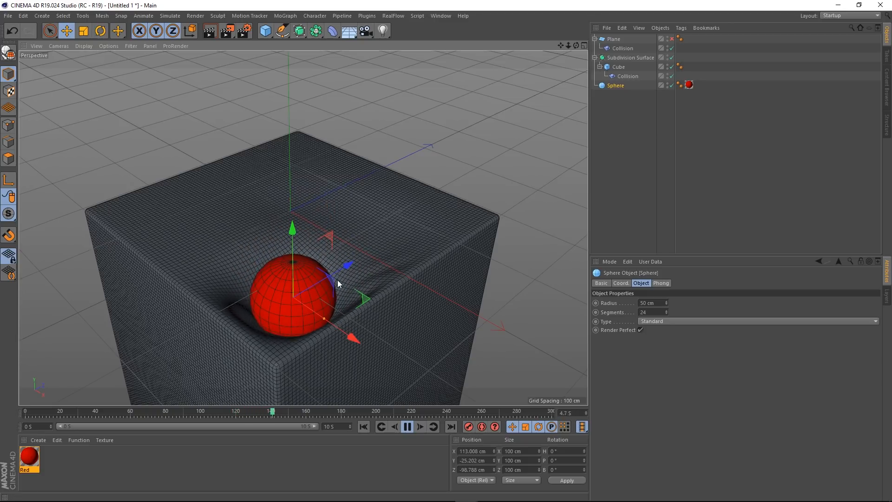
pyautogui.moveTo(364, 300); pyautogui.dragTo(397, 206)
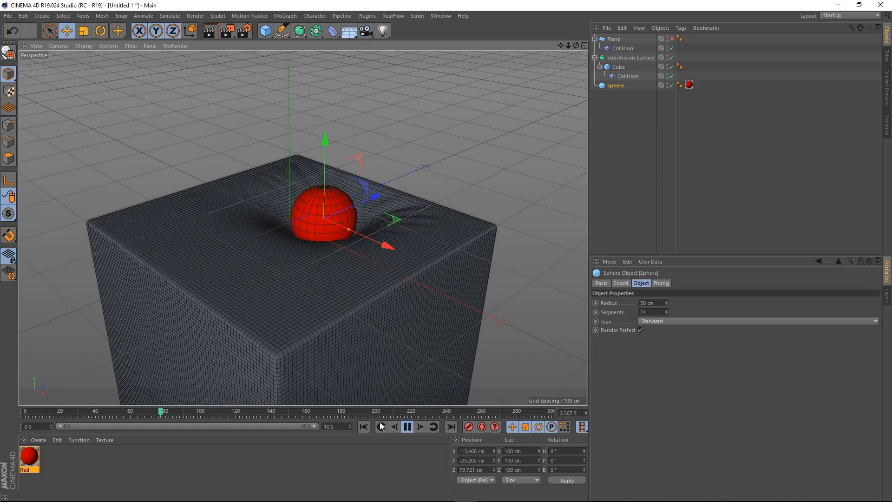
pyautogui.click(407, 427)
pyautogui.click(364, 425)
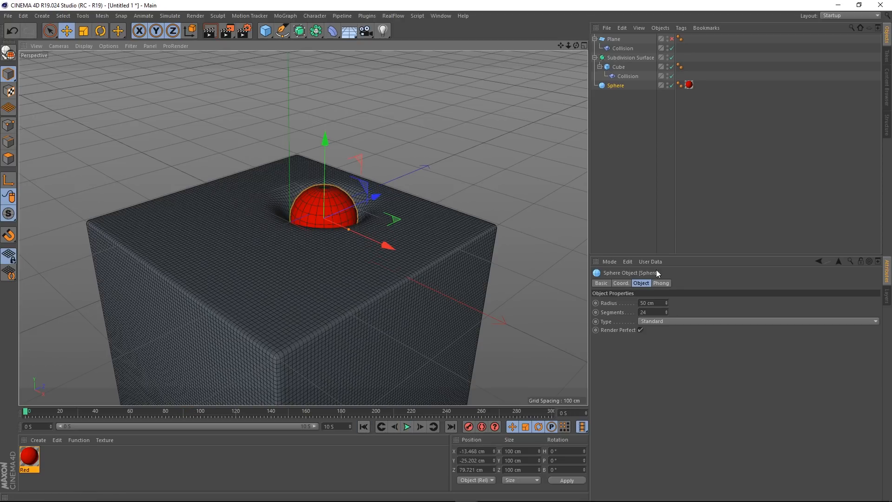
# Set the Restore Shape of the cube's Collision deformer back to 5 %
pyautogui.click(626, 75)
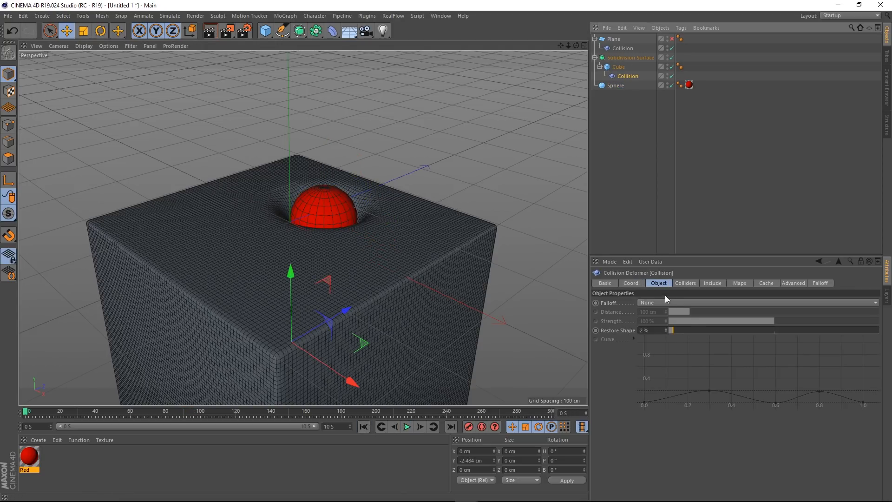
pyautogui.click(650, 330)
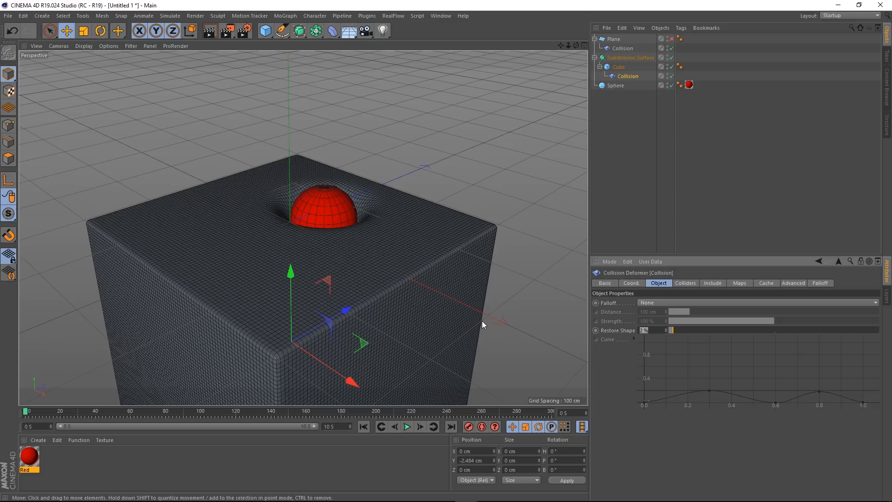
pyautogui.write('5')
pyautogui.press('Return')
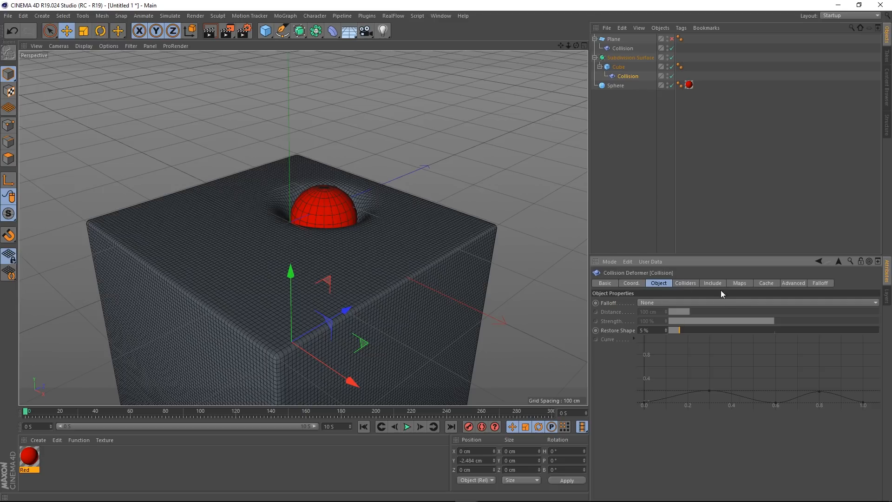
# Examine the Colliders, Include, Maps and Object settings of the cube's Collision deformer
pyautogui.click(684, 282)
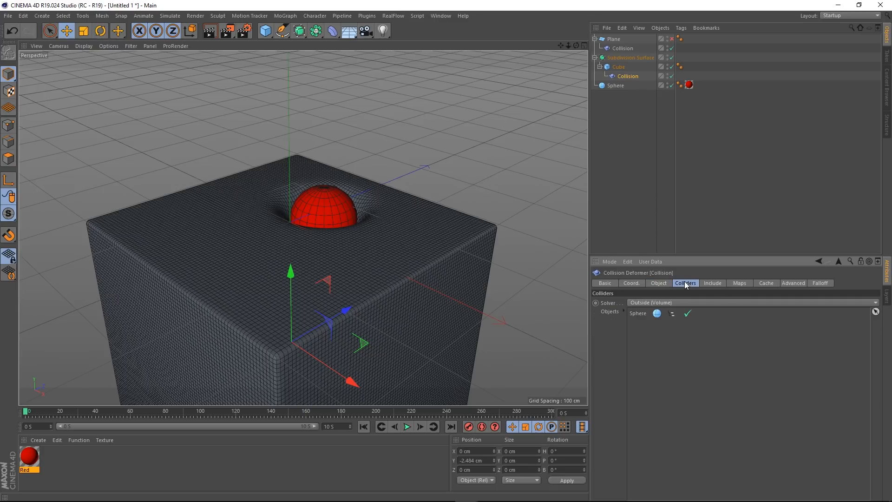
pyautogui.click(713, 284)
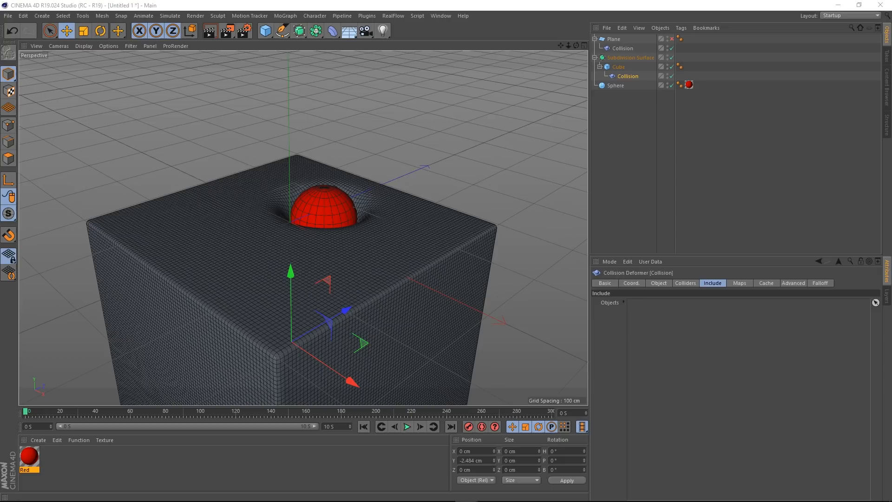
pyautogui.click(684, 284)
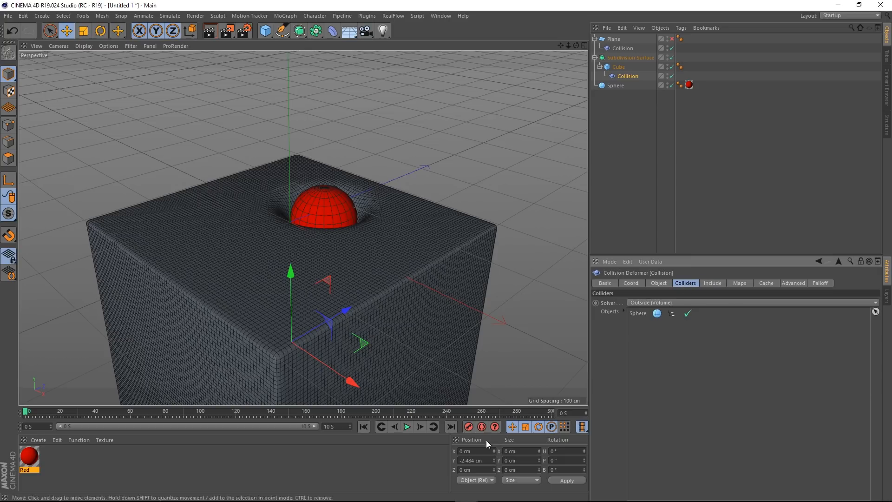
pyautogui.click(711, 284)
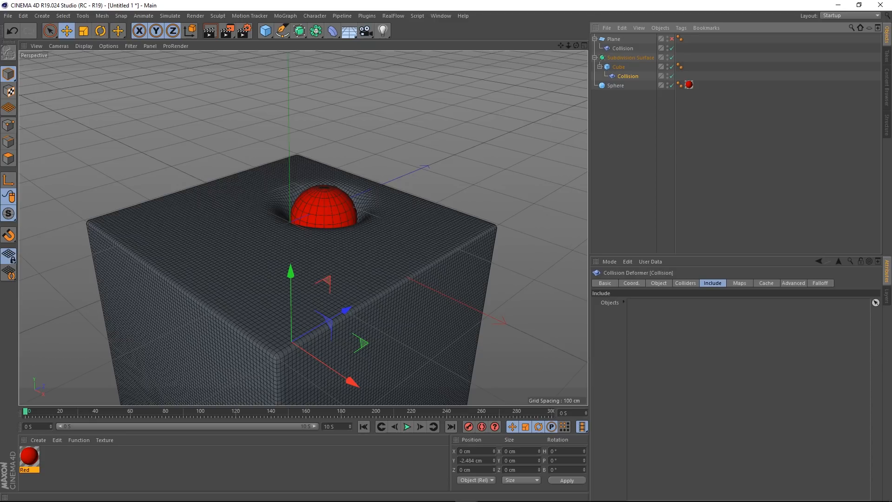
pyautogui.click(739, 284)
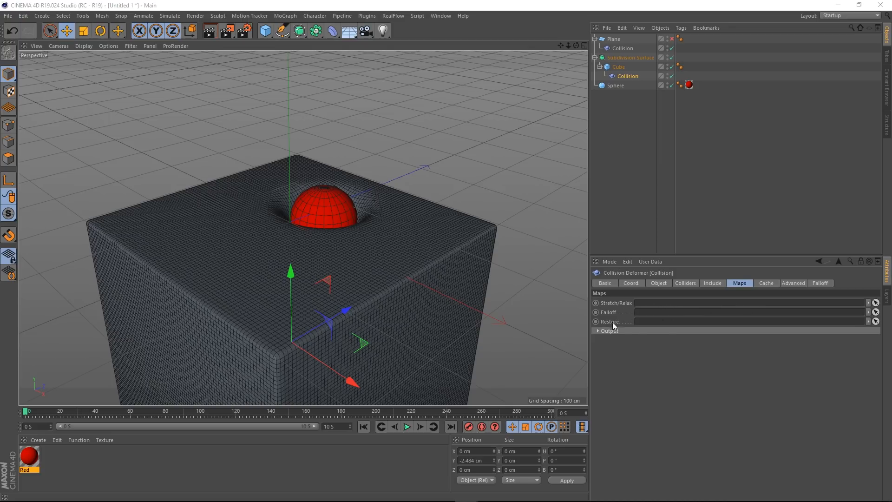
pyautogui.click(656, 284)
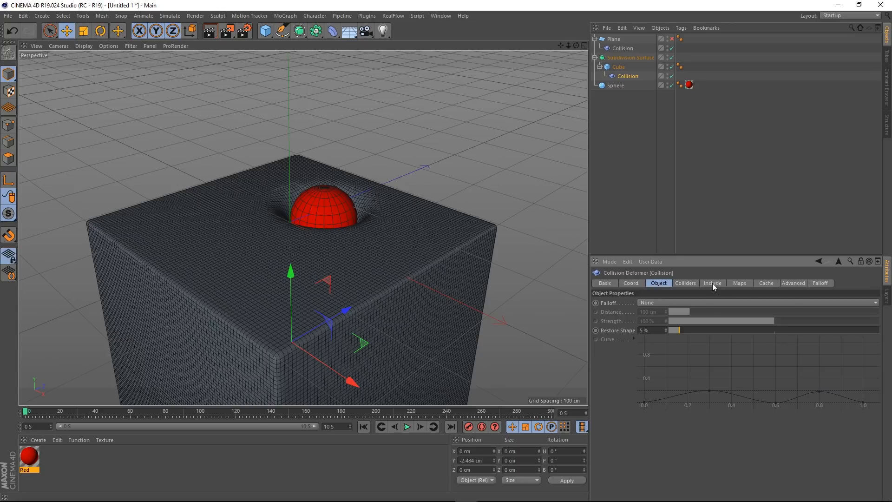
pyautogui.click(748, 283)
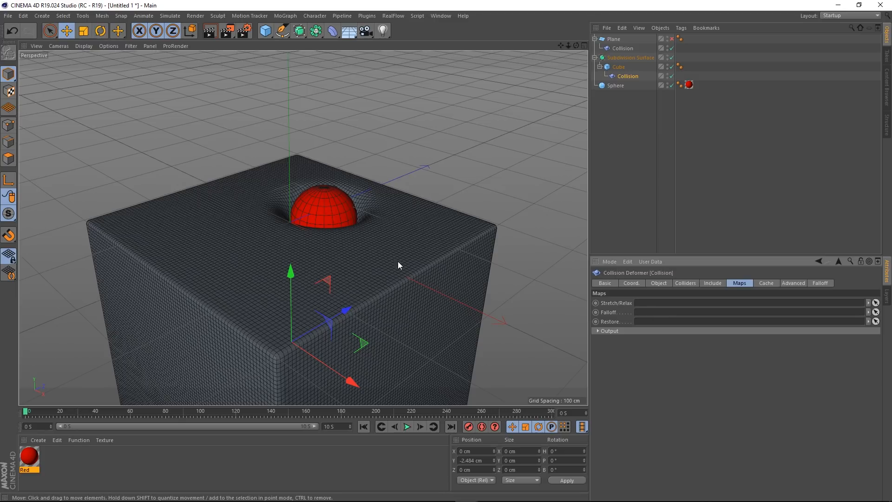
# Move the sphere toward the middle of the cube's top face and reselect the cube's Collision deformer
pyautogui.click(614, 87)
pyautogui.moveTo(390, 220); pyautogui.dragTo(355, 248)
pyautogui.click(627, 76)
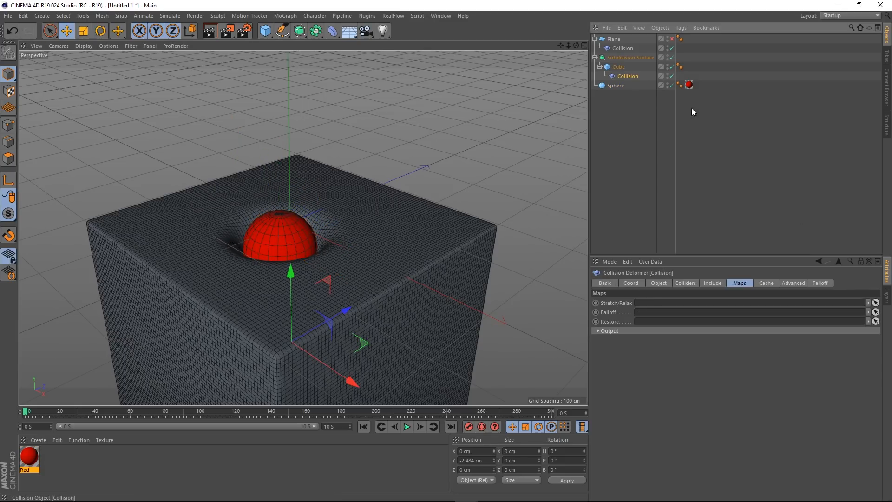
# Examine the Falloff, Maps and Cache settings of the cube's Collision deformer
pyautogui.click(821, 283)
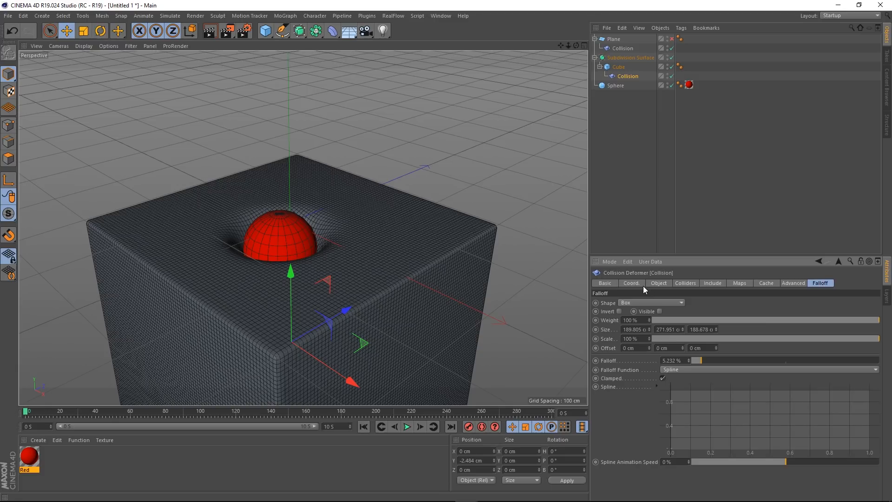
pyautogui.click(740, 283)
pyautogui.click(762, 283)
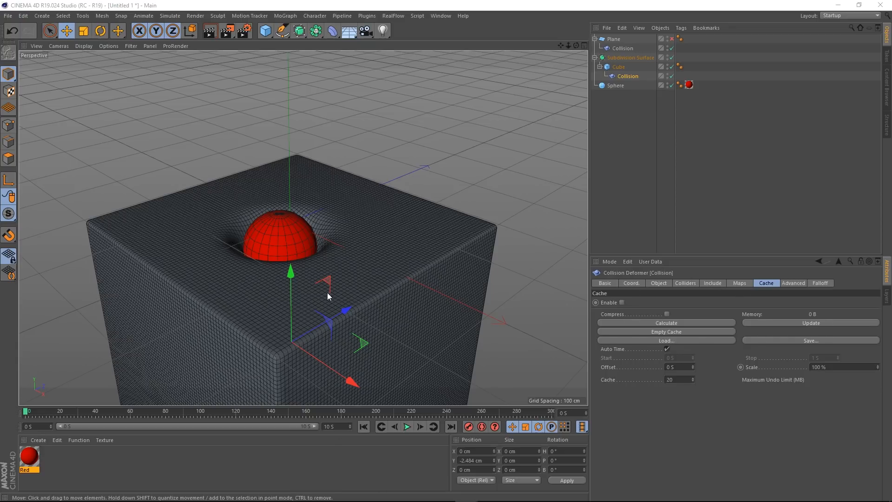
# Move the sphere across the cube's top to about X 64 cm, Z 67 cm, leaving the Collision deformer at its original position
pyautogui.moveTo(366, 344); pyautogui.dragTo(439, 332)
pyautogui.hotkey('ctrl', 'z')
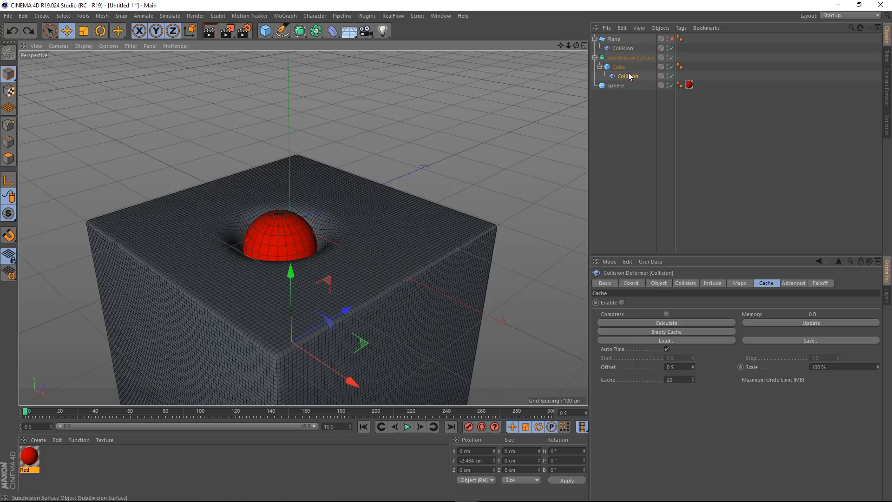
pyautogui.click(614, 85)
pyautogui.moveTo(348, 247); pyautogui.dragTo(434, 239)
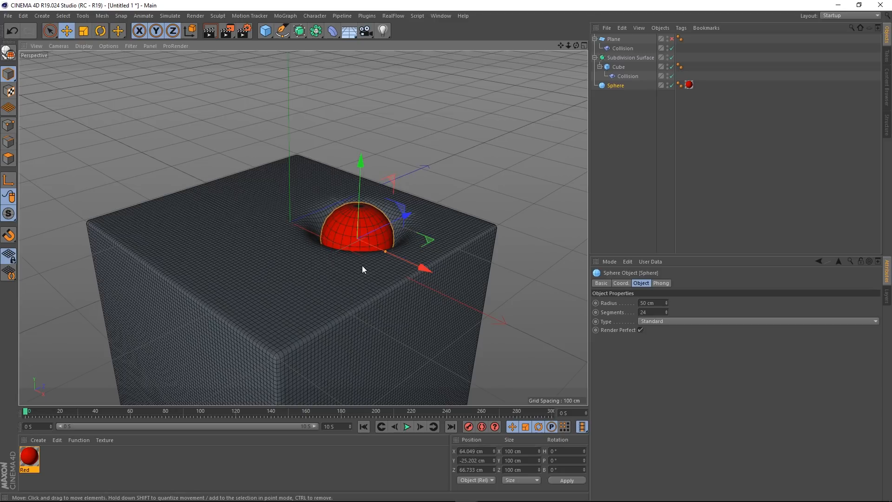
# View the Collision deformer's Advanced settings and move the sphere to about X 11 cm, Z -8 cm
pyautogui.click(628, 77)
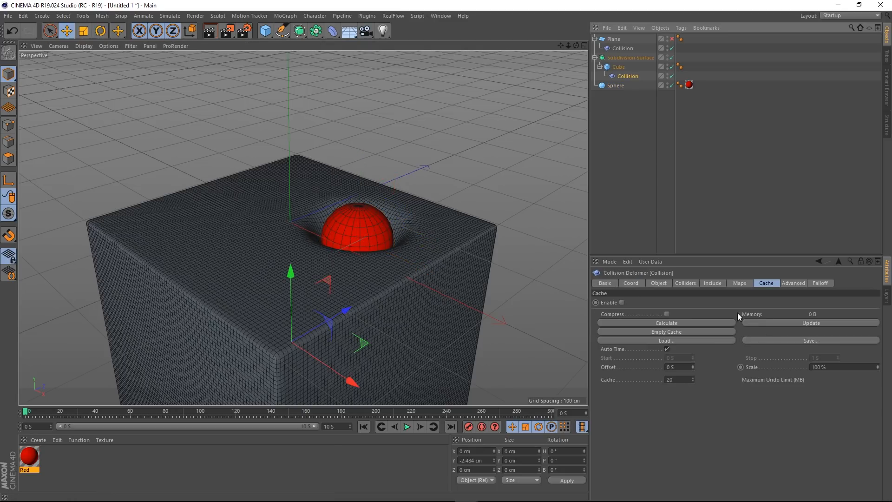
pyautogui.click(793, 284)
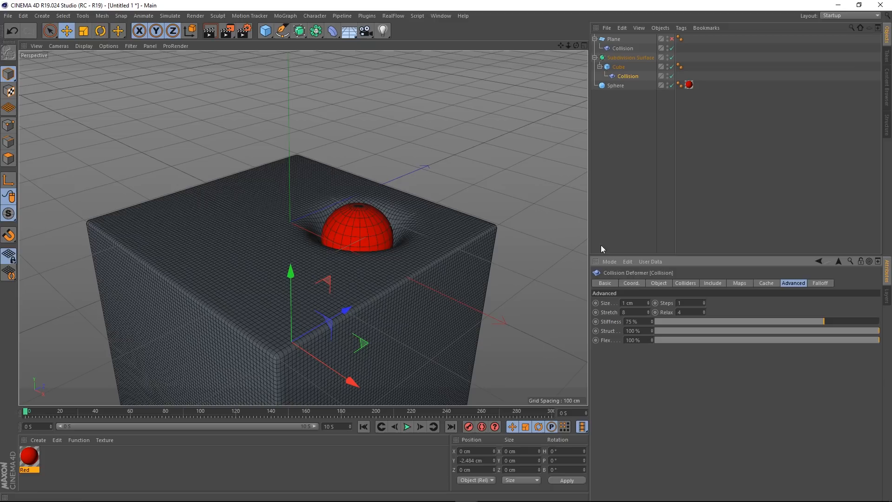
pyautogui.click(616, 86)
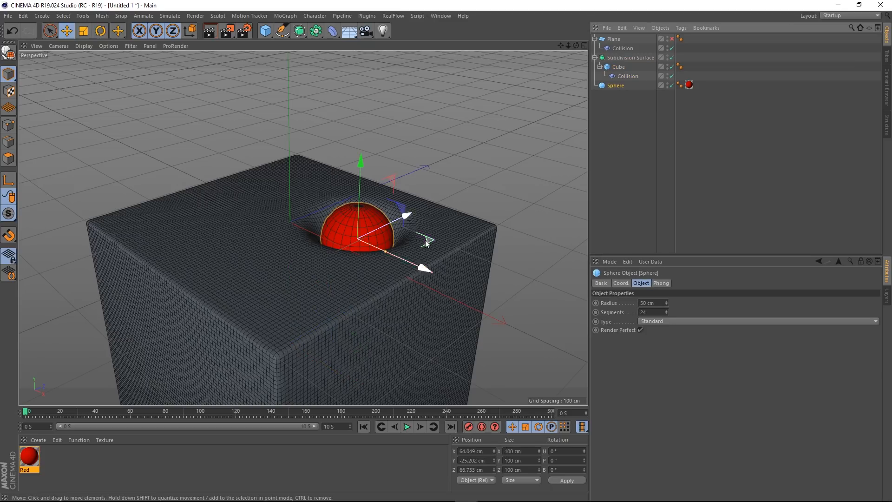
pyautogui.moveTo(429, 243); pyautogui.dragTo(362, 247)
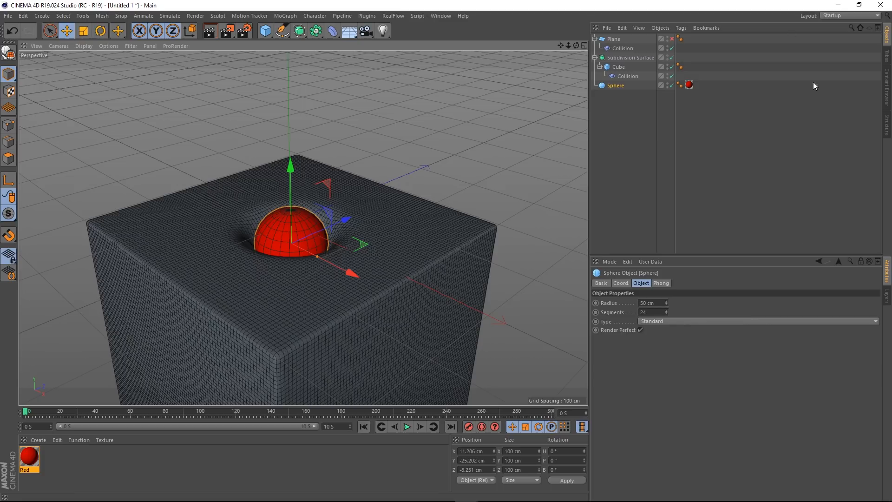
# Set the Solver of the cube's Collision deformer to Inside (Stretch)
pyautogui.click(628, 77)
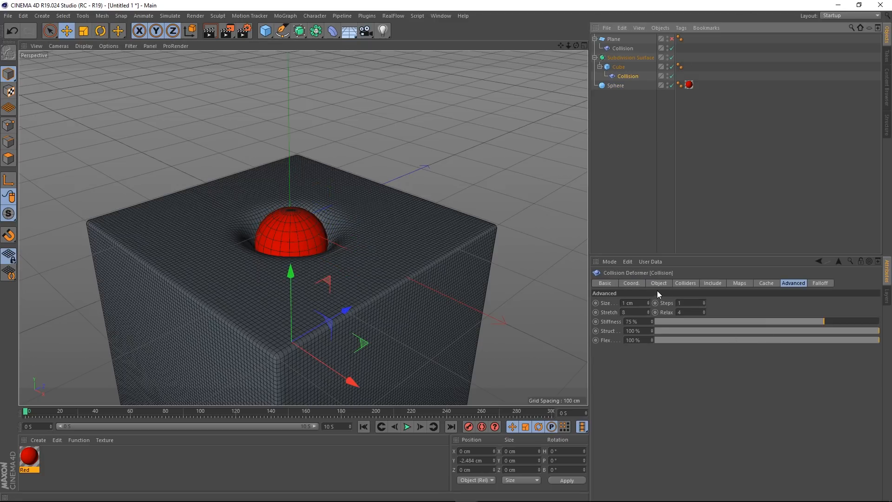
pyautogui.click(822, 283)
pyautogui.click(793, 283)
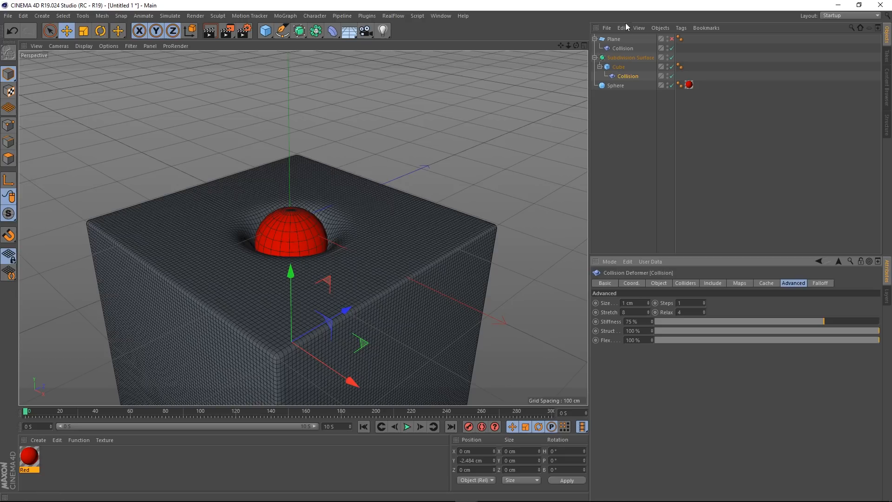
pyautogui.click(659, 285)
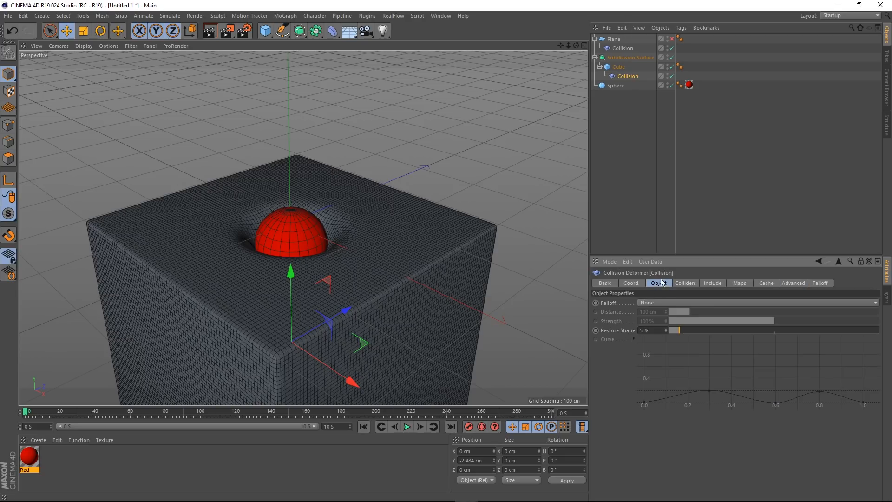
pyautogui.click(688, 283)
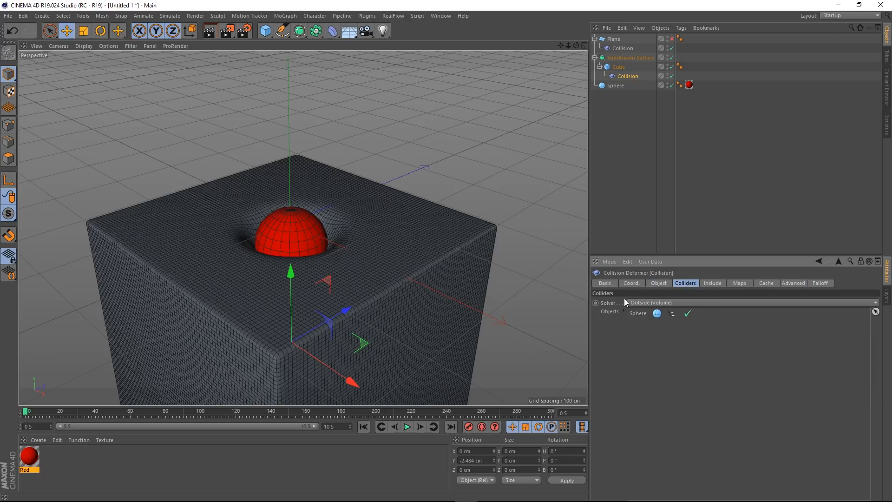
pyautogui.click(653, 302)
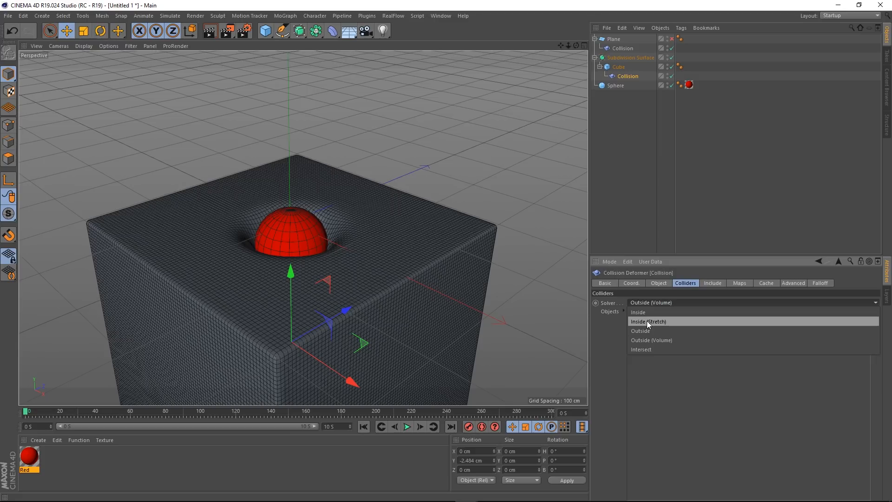
pyautogui.click(647, 321)
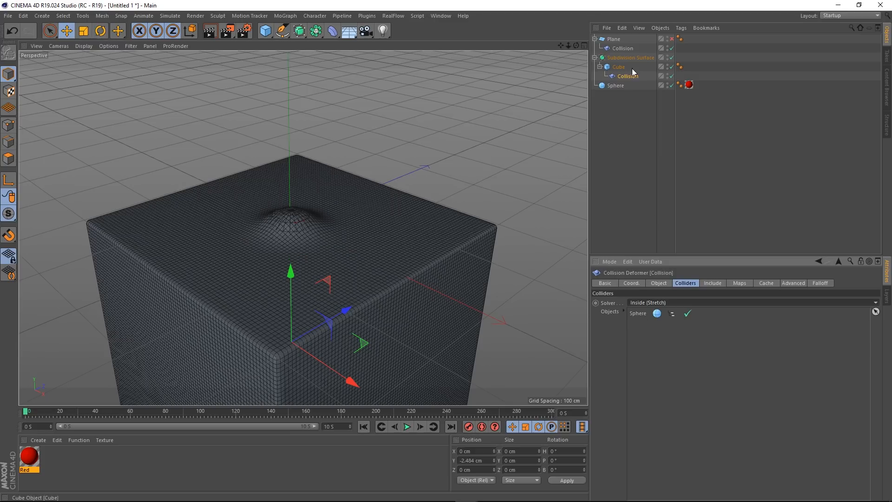
# Raise the sphere to a Y position of about 80 cm to stretch the cube's top and reselect the cube's Collision deformer
pyautogui.click(615, 86)
pyautogui.moveTo(290, 175); pyautogui.dragTo(284, 96)
pyautogui.moveTo(286, 222)
pyautogui.keyDown('alt'); pyautogui.mouseDown()
pyautogui.moveTo(248, 213)
pyautogui.moveTo(239, 163)
pyautogui.moveTo(270, 217)
pyautogui.mouseUp(); pyautogui.keyUp('alt')
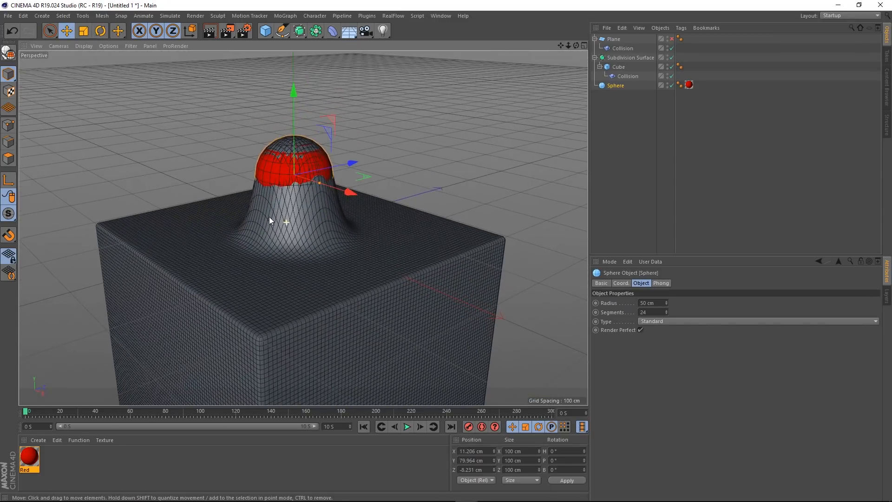
pyautogui.scroll(2, 278, 160)
pyautogui.moveTo(294, 184)
pyautogui.keyDown('alt'); pyautogui.mouseDown()
pyautogui.moveTo(297, 195)
pyautogui.moveTo(280, 191)
pyautogui.mouseUp(); pyautogui.keyUp('alt')
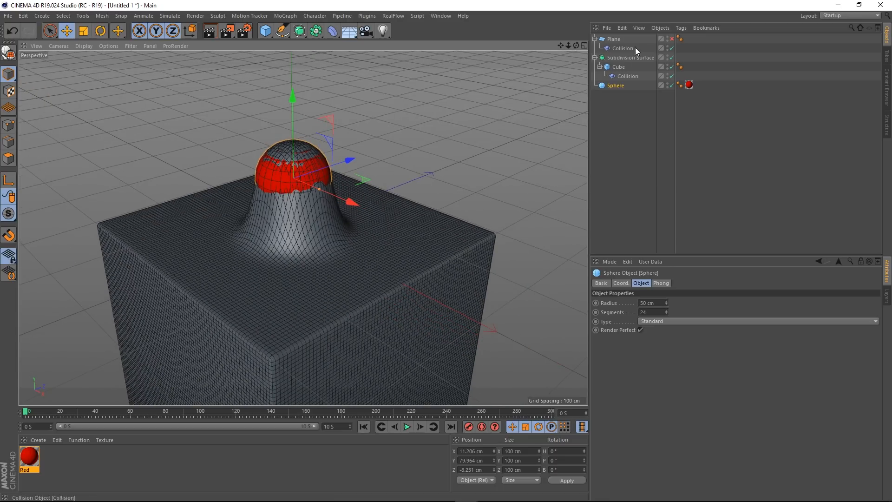
pyautogui.click(627, 77)
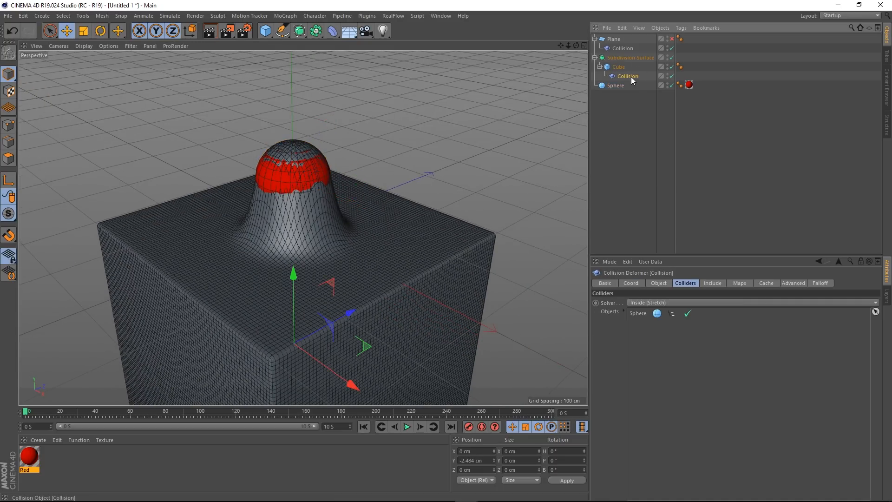
# Set the Advanced Size of the cube's Collision deformer to 5 cm and start playing the animation
pyautogui.click(793, 284)
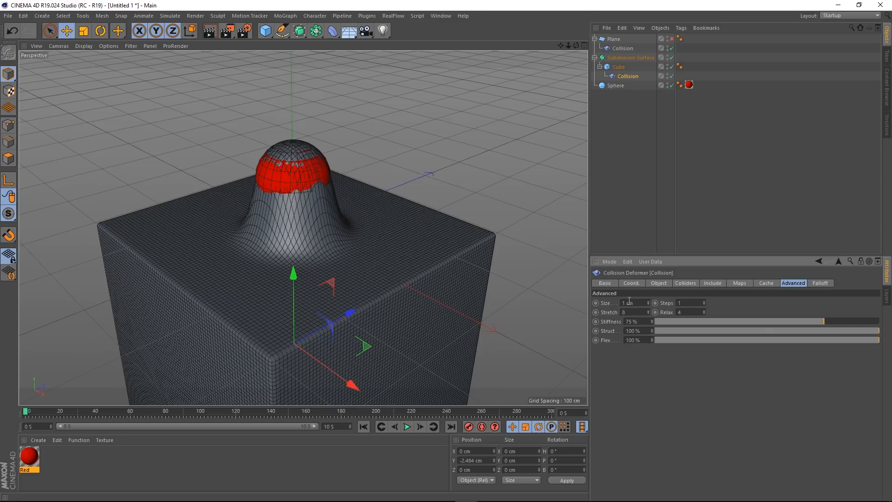
pyautogui.moveTo(636, 303); pyautogui.dragTo(551, 300)
pyautogui.write('5')
pyautogui.press('Return')
pyautogui.click(407, 427)
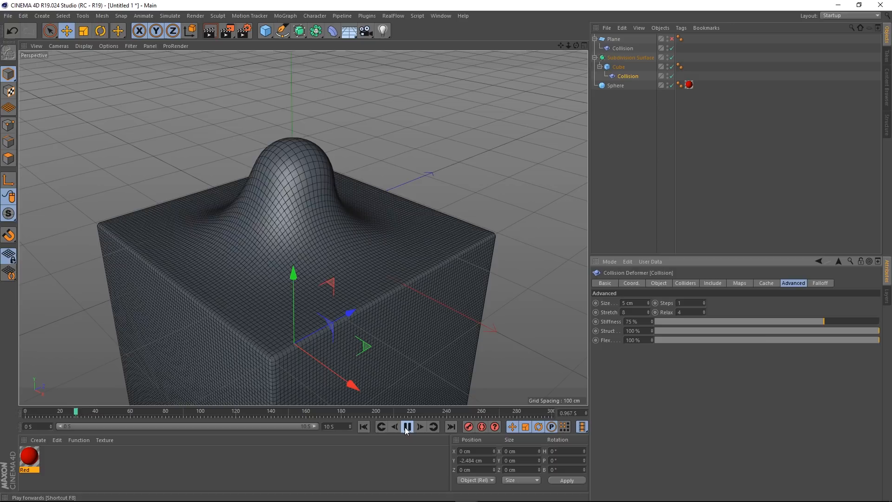
pyautogui.keyDown('alt'); pyautogui.moveTo(313, 194); pyautogui.dragTo(264, 176); pyautogui.keyUp('alt')
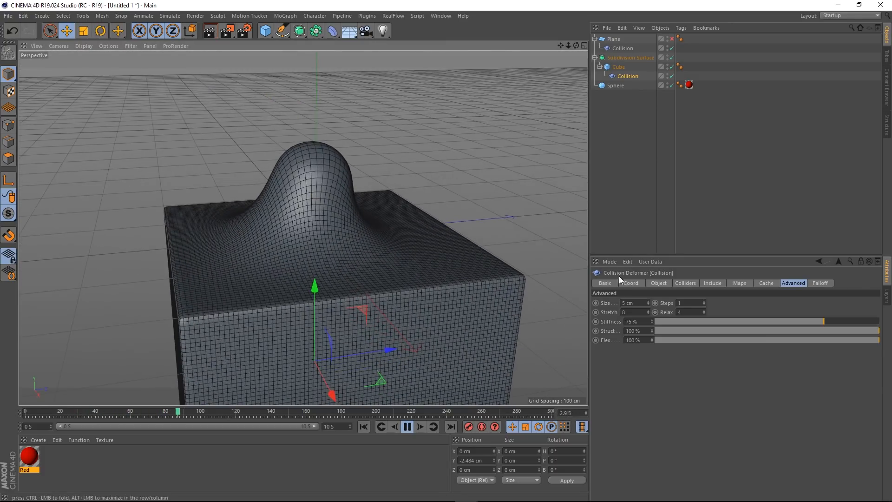
# Set the Collision deformer's Advanced Size to 1 cm during playback
pyautogui.moveTo(641, 302); pyautogui.dragTo(482, 302)
pyautogui.write('1')
pyautogui.press('Return')
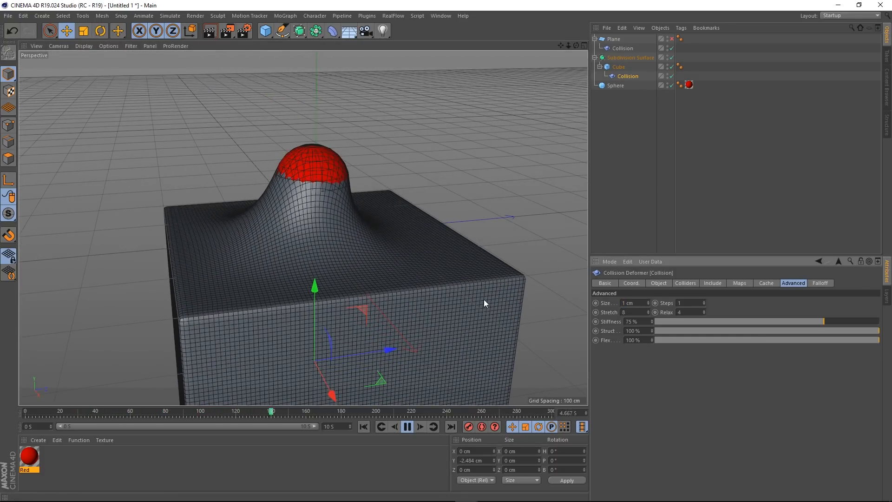
# Set the Collision deformer's Advanced Size to 3 cm and inspect the stretched bump closely
pyautogui.doubleClick(638, 304)
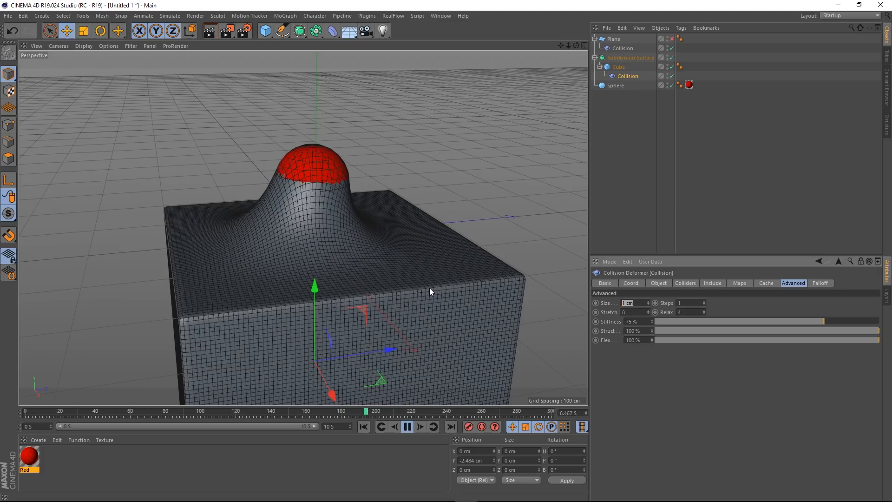
pyautogui.write('3')
pyautogui.press('Return')
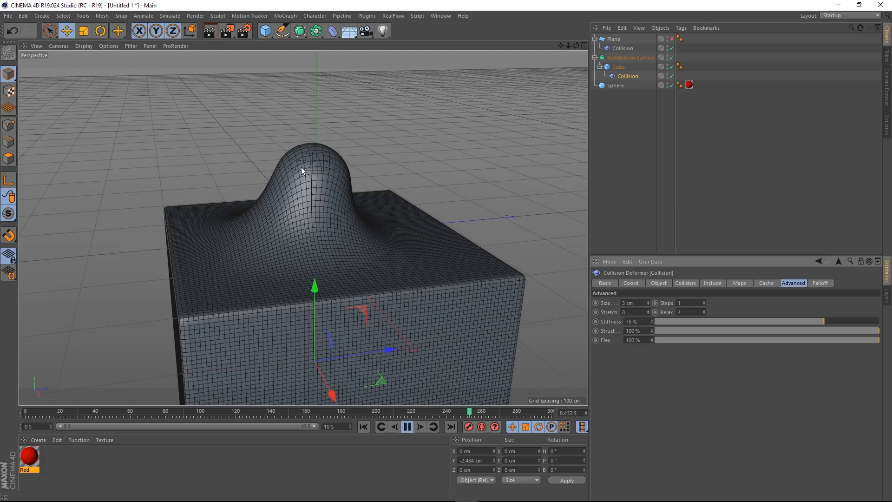
pyautogui.scroll(5, 308, 158)
pyautogui.scroll(-5, 308, 153)
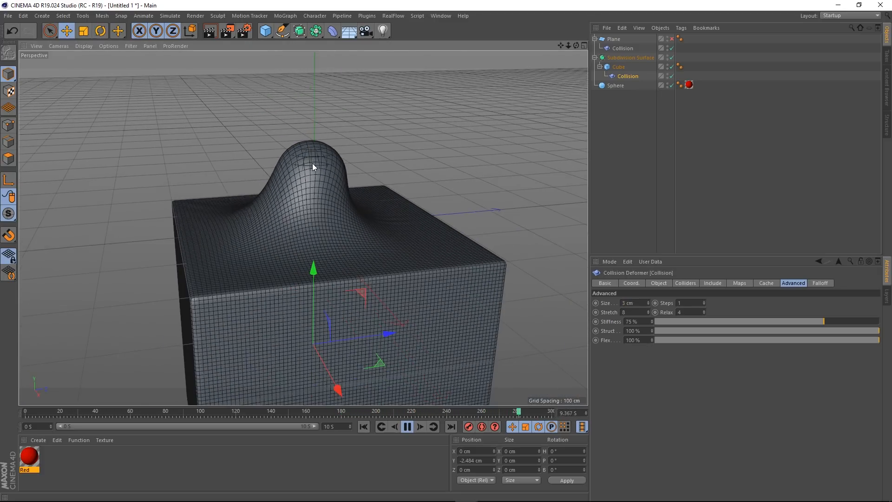
pyautogui.scroll(6, 313, 162)
pyautogui.scroll(-6, 325, 185)
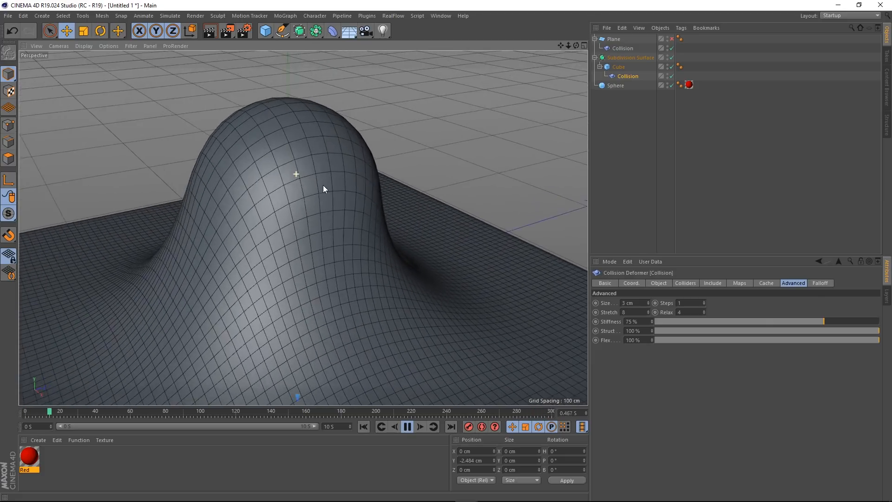
# Set the Collision deformer's Size to 4 cm and move the sphere across the cube's top to about X 29 cm, Z 36 cm
pyautogui.doubleClick(629, 303)
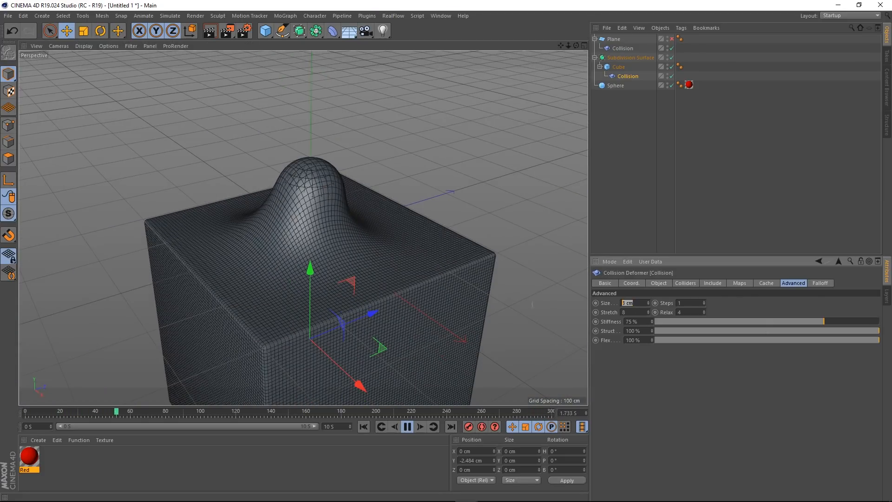
pyautogui.write('4')
pyautogui.press('Return')
pyautogui.keyDown('alt'); pyautogui.moveTo(320, 256); pyautogui.dragTo(270, 274); pyautogui.keyUp('alt')
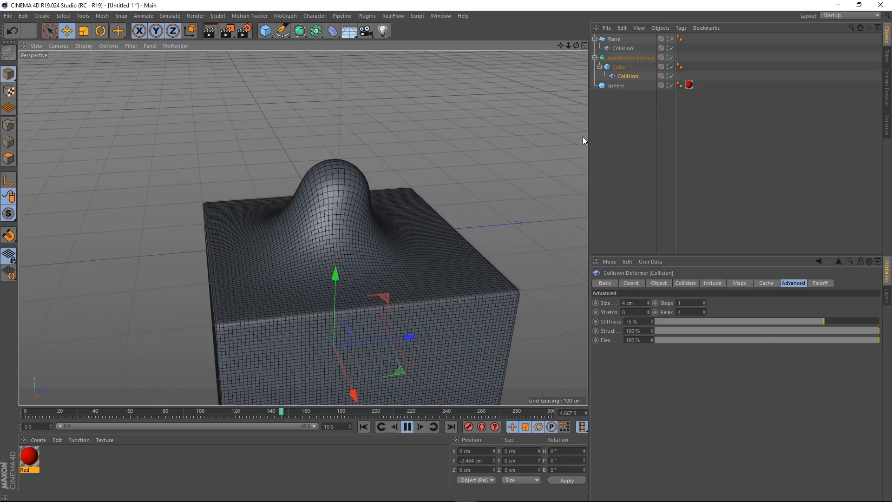
pyautogui.click(616, 86)
pyautogui.moveTo(399, 208); pyautogui.dragTo(431, 212)
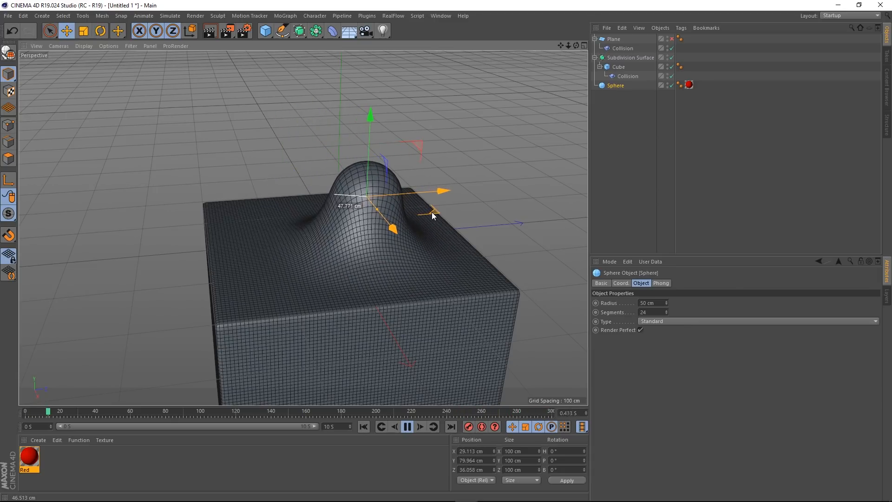
# Set Restore Shape of the cube's Collision deformer to 50 %
pyautogui.click(630, 76)
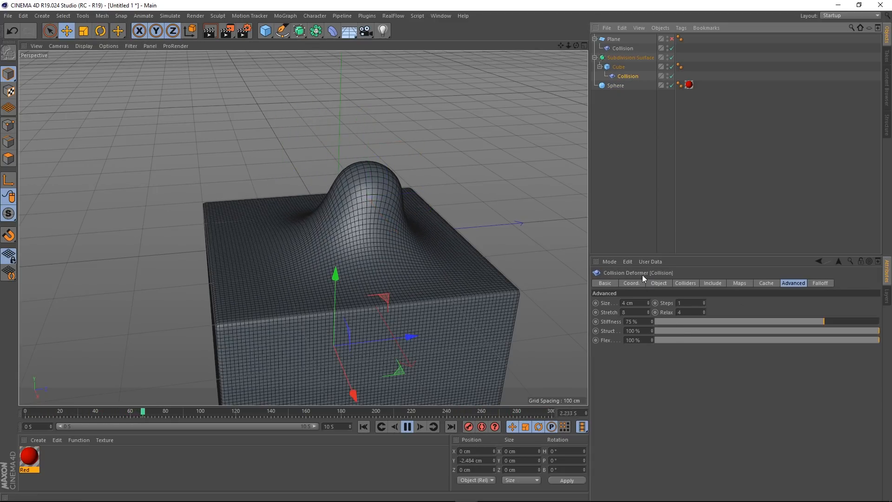
pyautogui.click(659, 283)
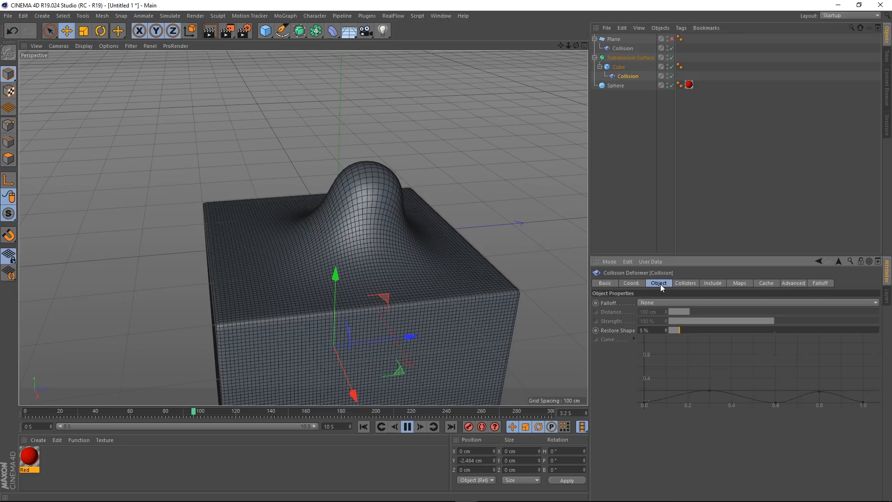
pyautogui.click(653, 331)
pyautogui.write('0')
pyautogui.press('Return')
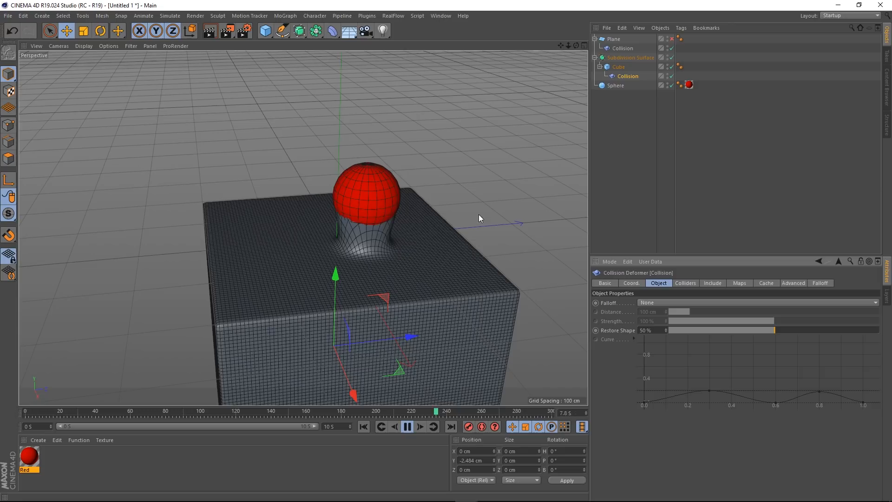
# Move the sphere to about X 25 cm, Z -1 cm and raise it to about Y 93 cm
pyautogui.click(616, 86)
pyautogui.moveTo(433, 214); pyautogui.dragTo(389, 194)
pyautogui.moveTo(342, 124); pyautogui.dragTo(361, 110)
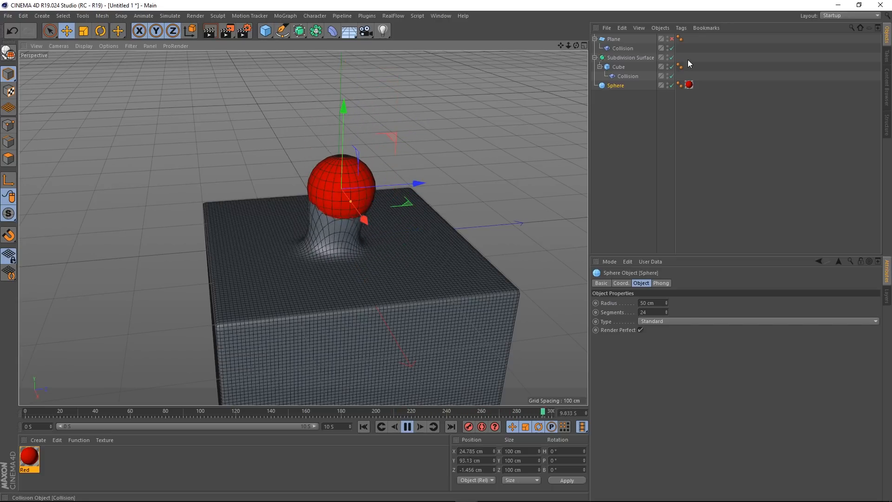
# Set the cube deformer's Restore Shape to 10 % and move the sphere to about X 15 cm, Y 98 cm, Z -6 cm
pyautogui.click(628, 77)
pyautogui.click(656, 330)
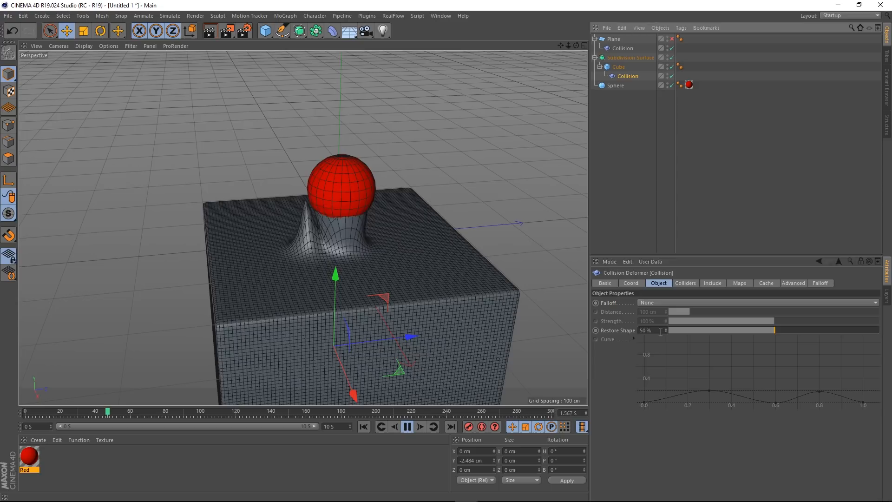
pyautogui.write('10')
pyautogui.press('Return')
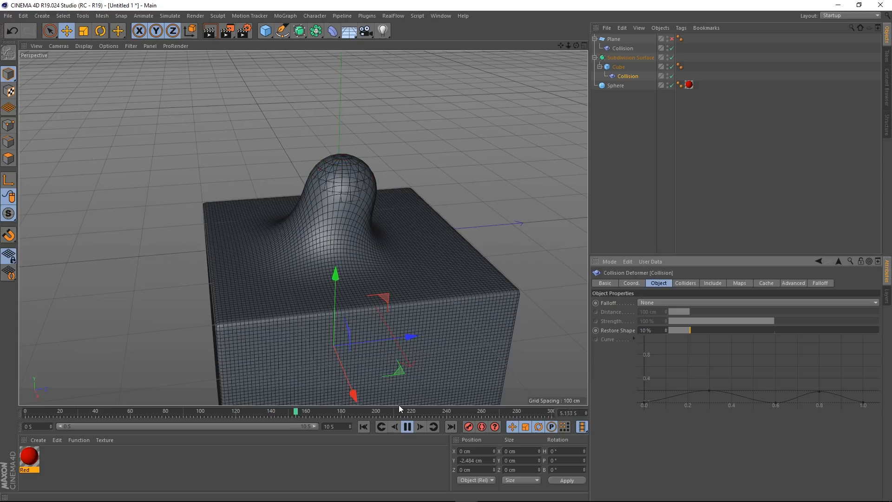
pyautogui.click(615, 86)
pyautogui.moveTo(407, 204); pyautogui.dragTo(430, 200)
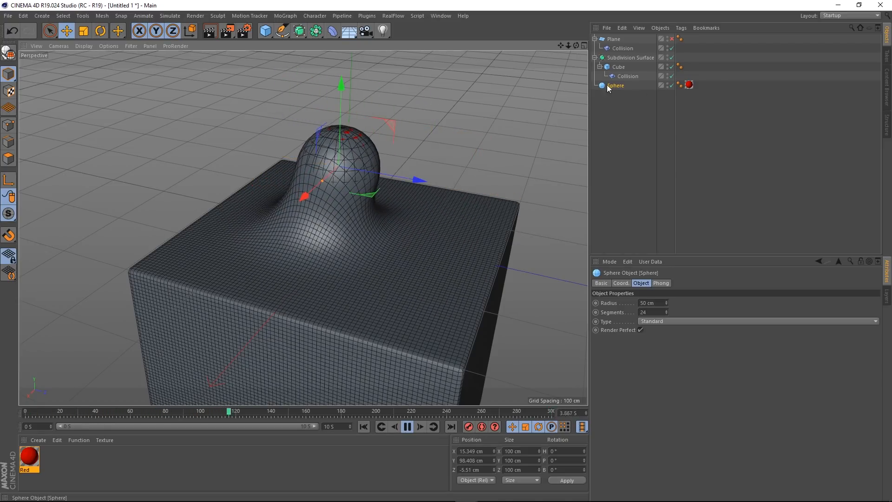
# Try an Advanced Size of 5 cm on the cube's Collision deformer and reset the Size to its default
pyautogui.click(634, 77)
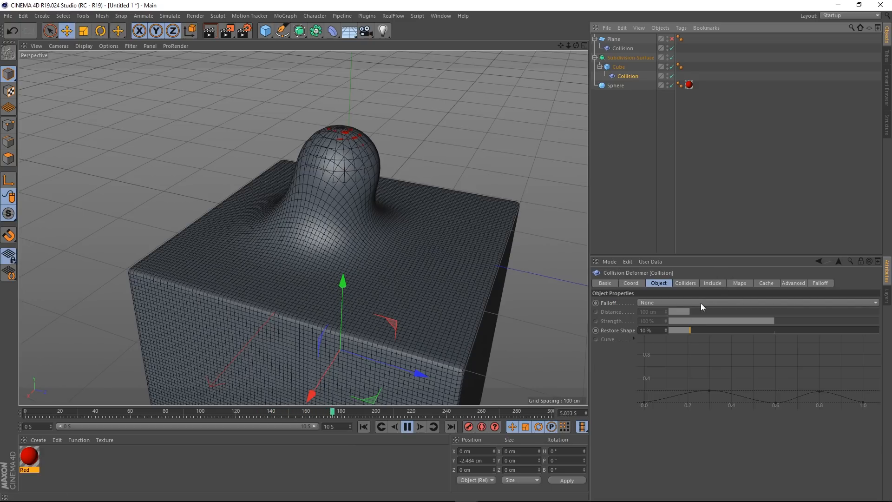
pyautogui.click(795, 283)
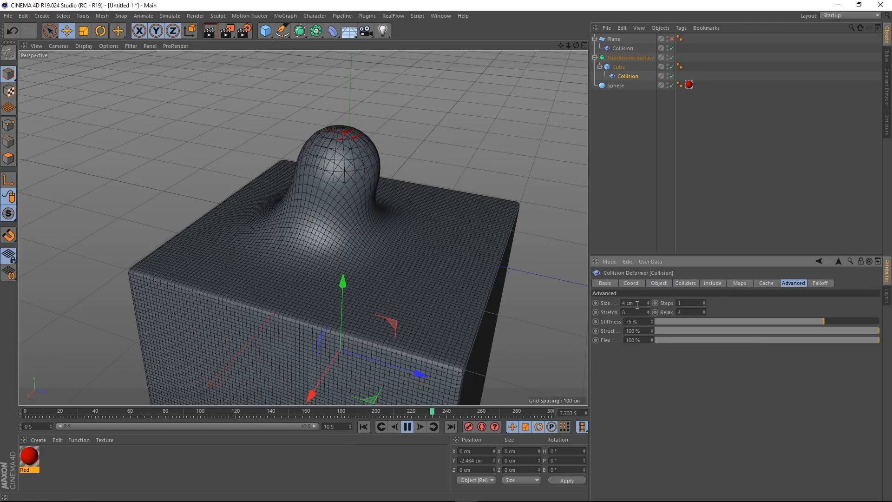
pyautogui.write('5')
pyautogui.press('Return')
pyautogui.keyDown('alt'); pyautogui.moveTo(265, 272); pyautogui.dragTo(342, 247); pyautogui.keyUp('alt')
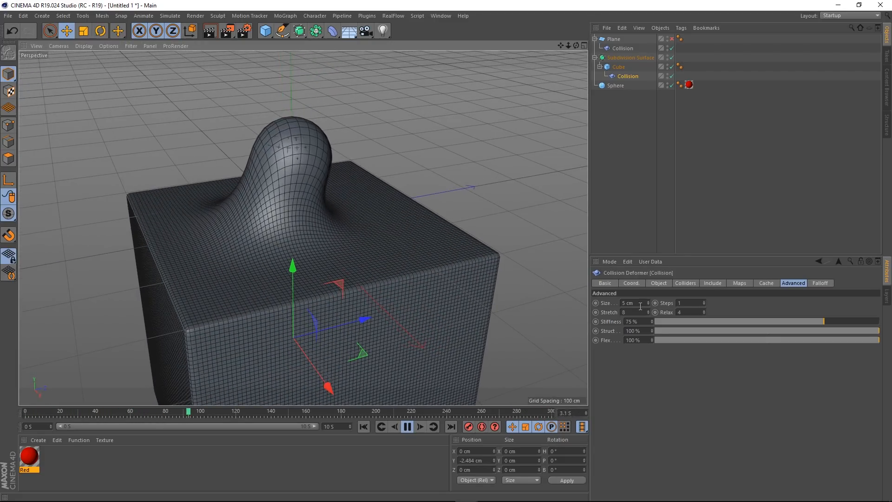
pyautogui.rightClick(607, 303)
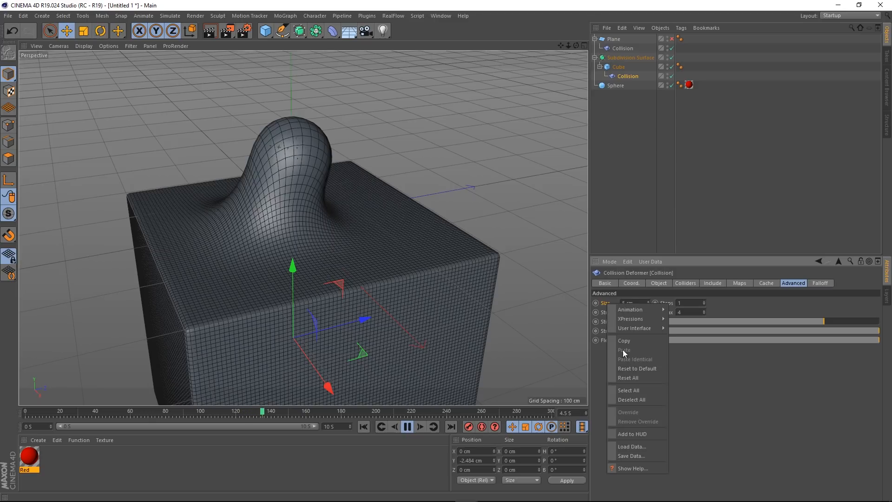
pyautogui.click(630, 368)
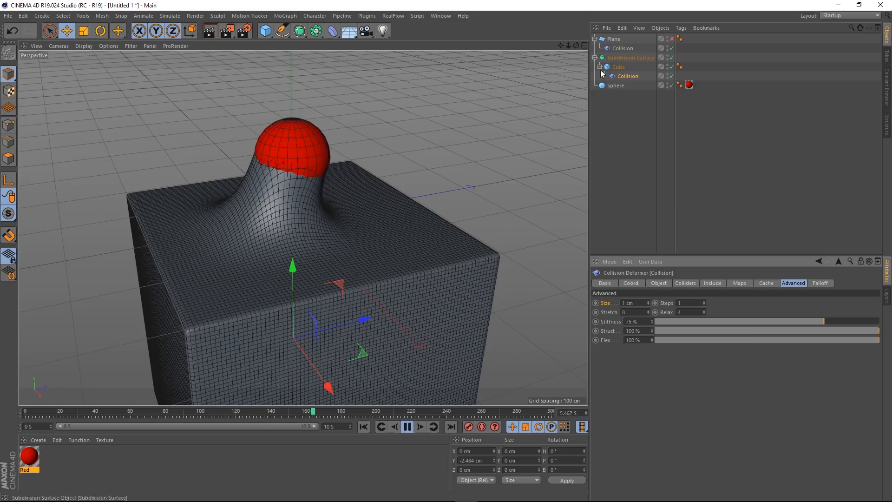
# Set the Solver of the cube's Collision deformer to Outside (Volume)
pyautogui.click(659, 283)
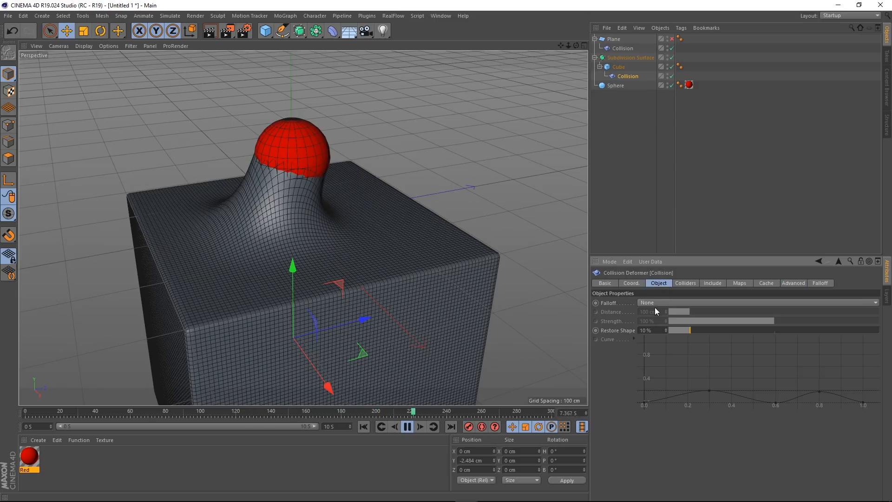
pyautogui.click(685, 283)
pyautogui.click(670, 302)
pyautogui.click(651, 348)
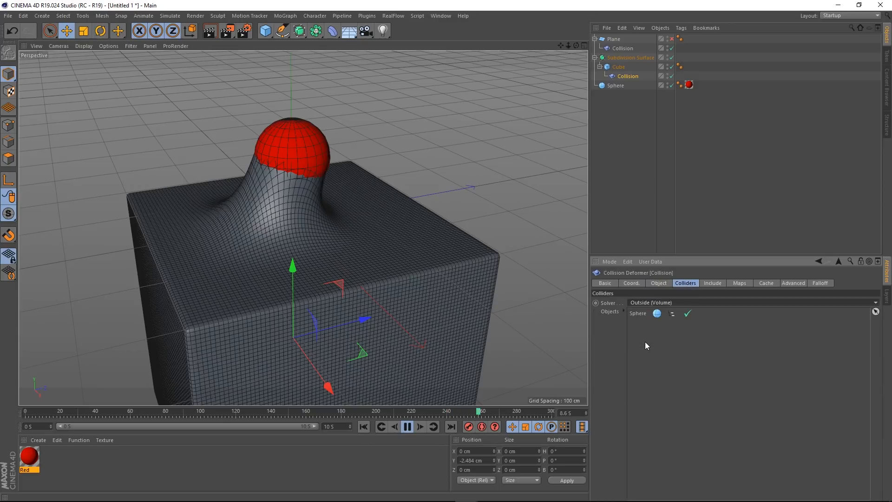
# Lower the sphere into the cube's top to a Y position of about -15 cm
pyautogui.click(616, 85)
pyautogui.moveTo(292, 75); pyautogui.dragTo(305, 155)
pyautogui.keyDown('alt'); pyautogui.moveTo(332, 266); pyautogui.dragTo(361, 269); pyautogui.keyUp('alt')
pyautogui.scroll(2, 209, 244)
pyautogui.keyDown('alt'); pyautogui.moveTo(269, 253); pyautogui.dragTo(297, 254, button='middle'); pyautogui.keyUp('alt')
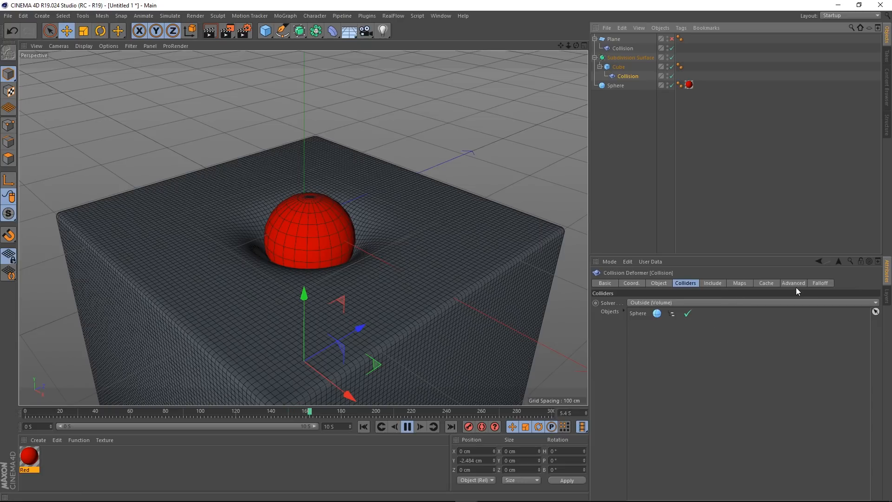
# Set the Collision deformer's Advanced Steps to 2 and move the sphere to about X 12 cm, Z 8 cm
pyautogui.click(794, 285)
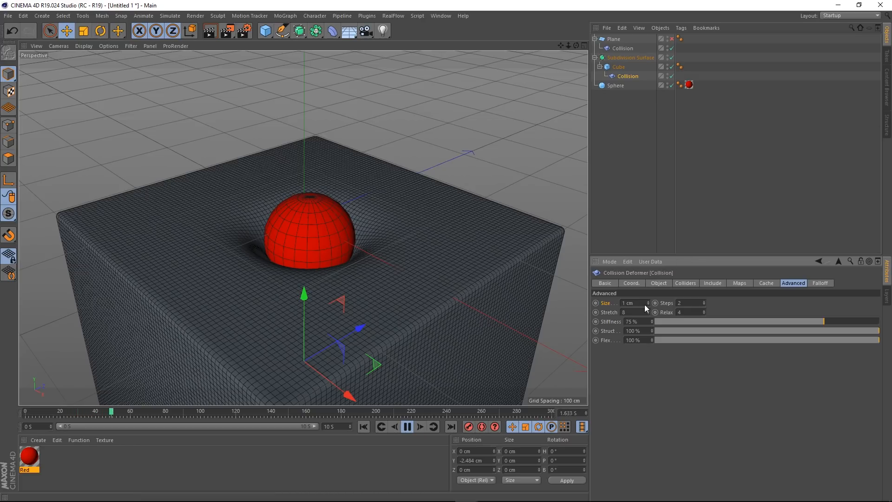
pyautogui.click(607, 86)
pyautogui.moveTo(379, 241)
pyautogui.mouseDown()
pyautogui.moveTo(506, 238)
pyautogui.moveTo(392, 309)
pyautogui.moveTo(288, 263)
pyautogui.moveTo(284, 178)
pyautogui.moveTo(400, 183)
pyautogui.moveTo(470, 262)
pyautogui.moveTo(292, 260)
pyautogui.moveTo(423, 216)
pyautogui.moveTo(395, 238)
pyautogui.moveTo(383, 235)
pyautogui.mouseUp()
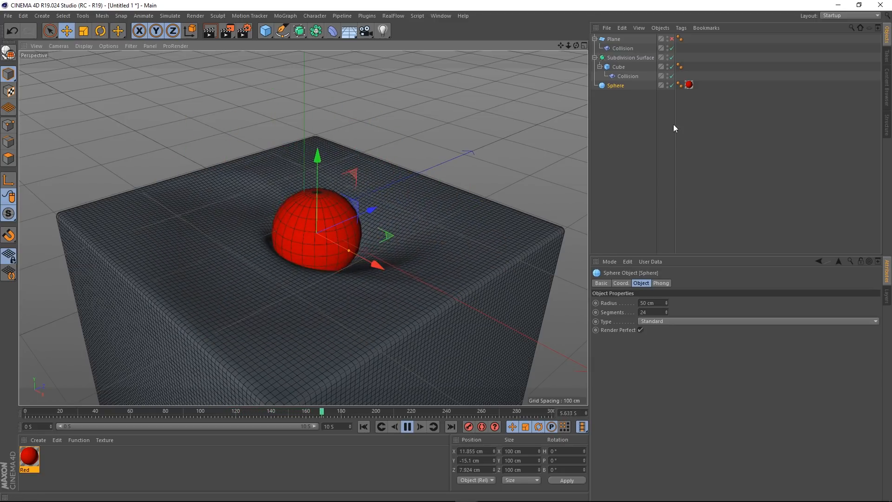
# Set the cube deformer's Steps to 10 and move the sphere to about X 37 cm, Z -18 cm
pyautogui.click(626, 75)
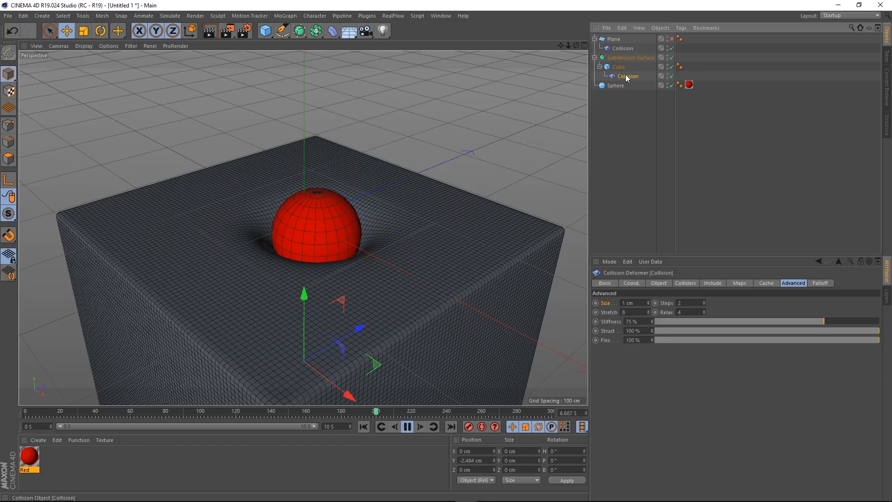
pyautogui.doubleClick(681, 302)
pyautogui.write('10')
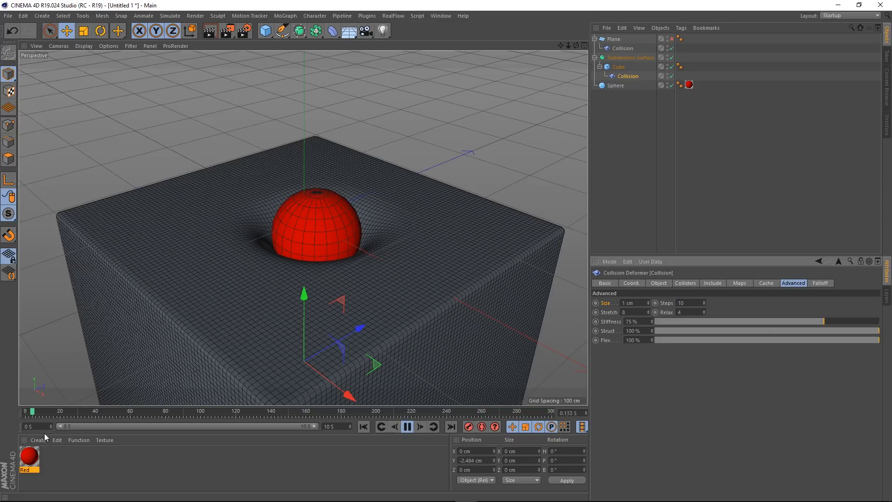
pyautogui.click(615, 86)
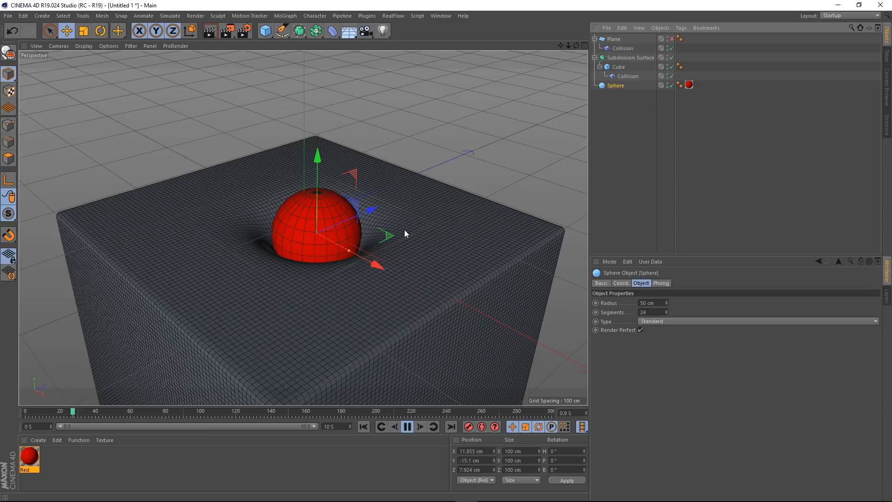
pyautogui.moveTo(386, 241)
pyautogui.mouseDown()
pyautogui.moveTo(431, 233)
pyautogui.moveTo(459, 237)
pyautogui.moveTo(469, 249)
pyautogui.moveTo(433, 294)
pyautogui.moveTo(397, 315)
pyautogui.moveTo(341, 310)
pyautogui.moveTo(304, 278)
pyautogui.moveTo(286, 227)
pyautogui.moveTo(294, 210)
pyautogui.moveTo(389, 214)
pyautogui.moveTo(470, 224)
pyautogui.moveTo(486, 240)
pyautogui.moveTo(447, 267)
pyautogui.moveTo(389, 263)
pyautogui.moveTo(384, 254)
pyautogui.mouseUp()
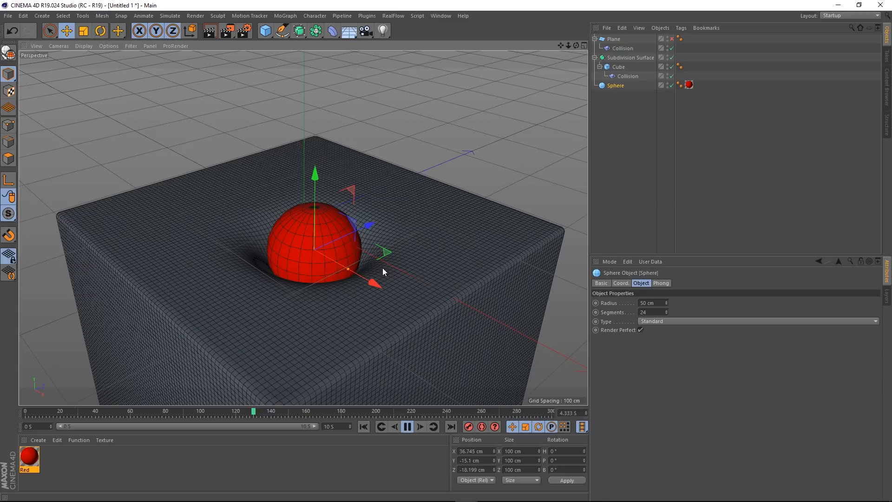
# View the Cache settings of the cube's Collision deformer
pyautogui.click(623, 77)
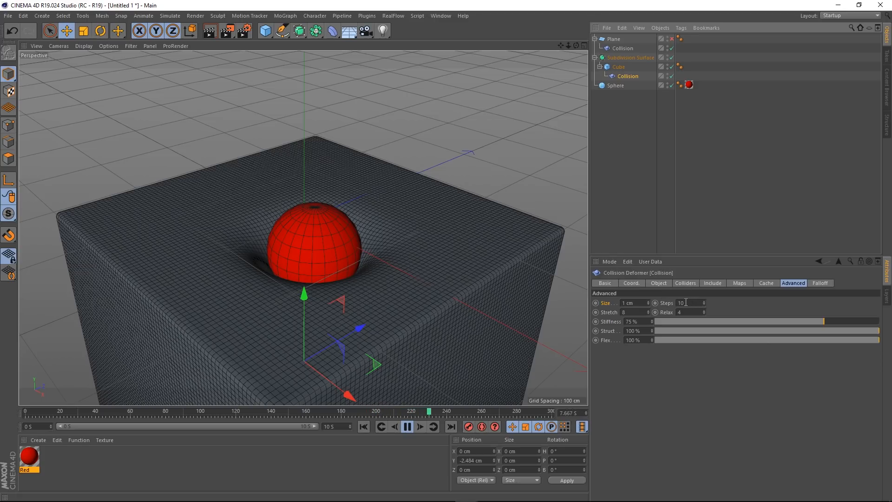
pyautogui.click(691, 303)
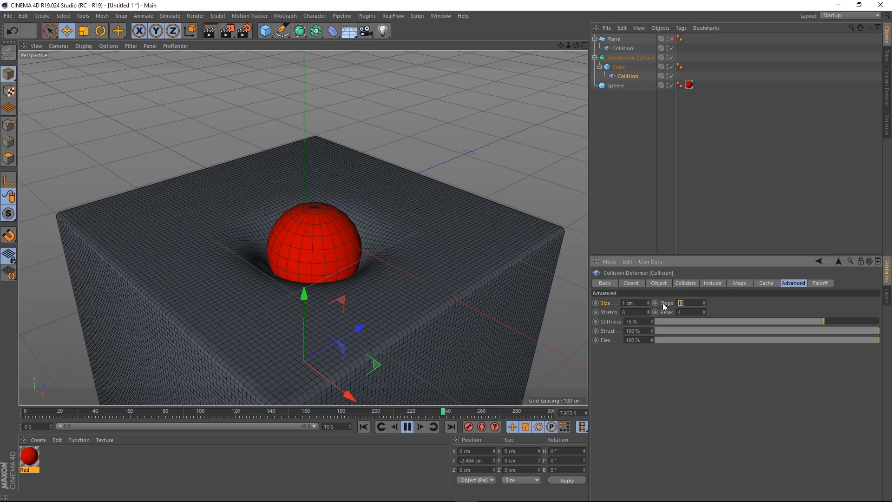
pyautogui.click(765, 284)
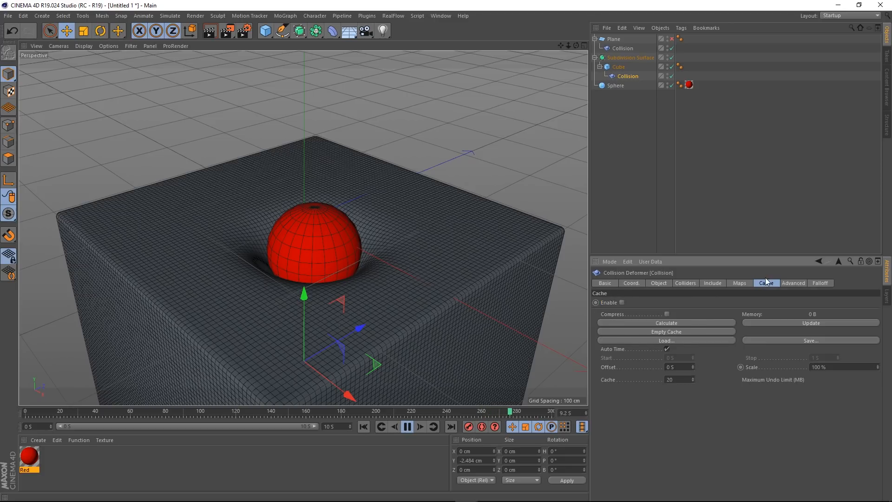
# Reset the Advanced Steps of the cube's Collision deformer to the default of 1
pyautogui.click(790, 284)
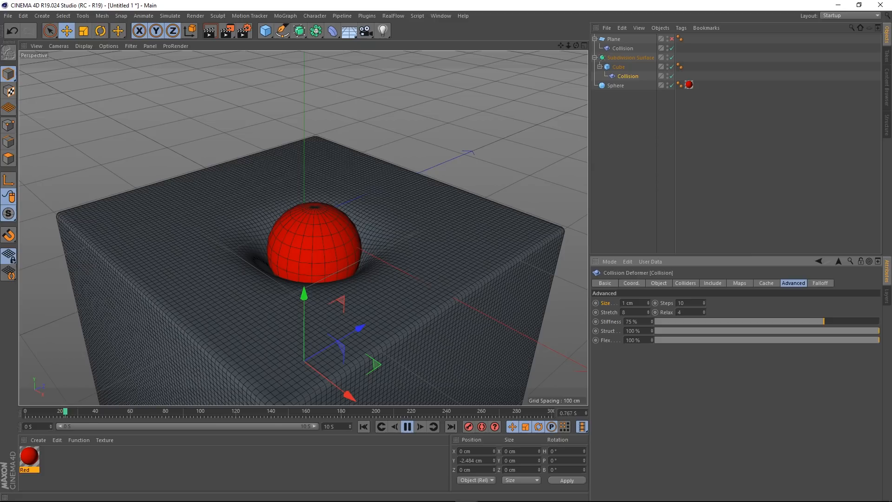
pyautogui.rightClick(665, 303)
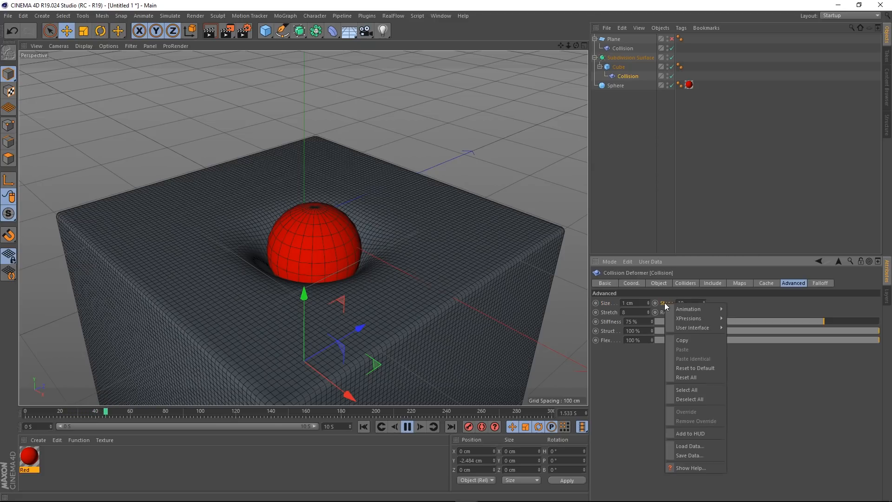
pyautogui.click(702, 367)
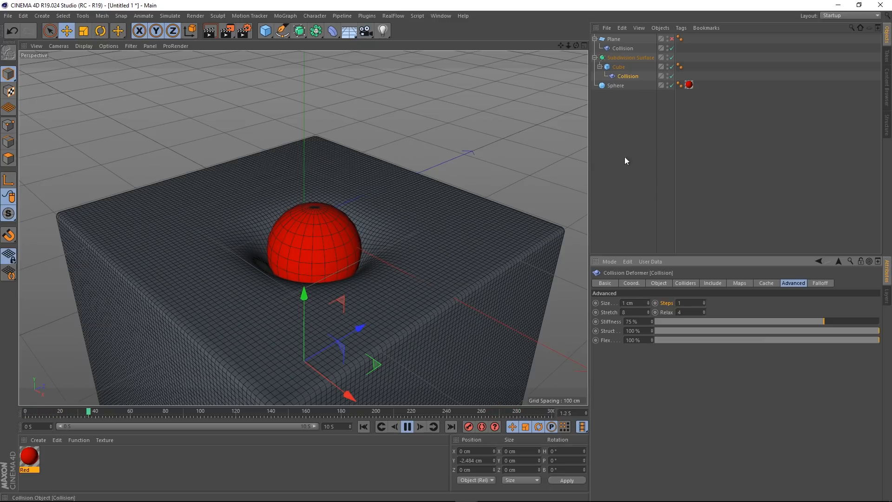
# Switch the solver of the cube's Collision deformer to Inside (Stretch)
pyautogui.click(683, 283)
pyautogui.click(653, 302)
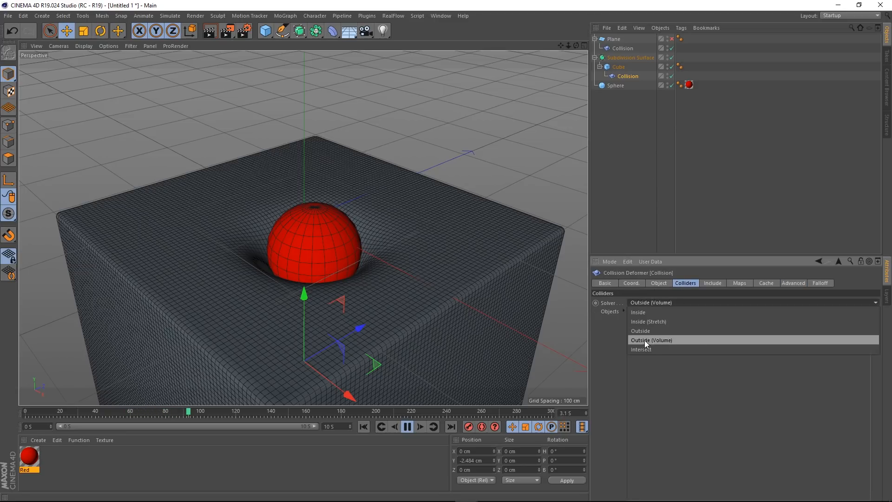
pyautogui.click(650, 322)
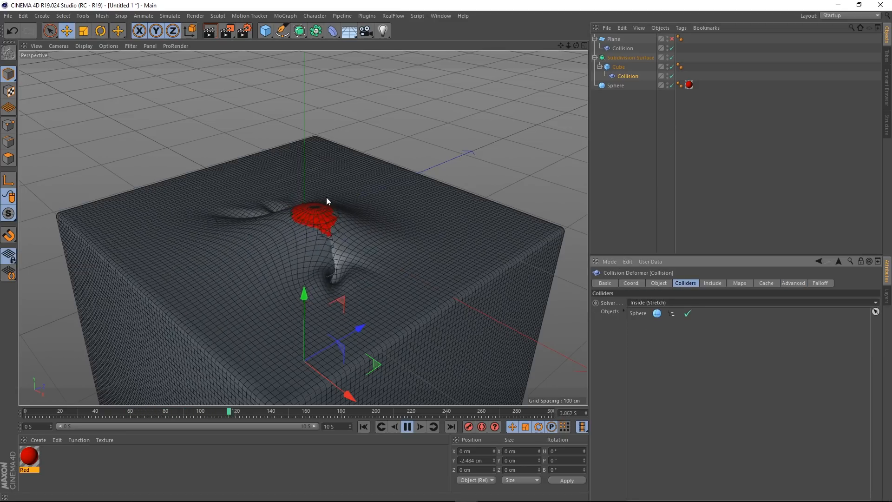
# Restart the animation from its first frame and raise the sphere to a Y position of about 76 cm
pyautogui.click(364, 429)
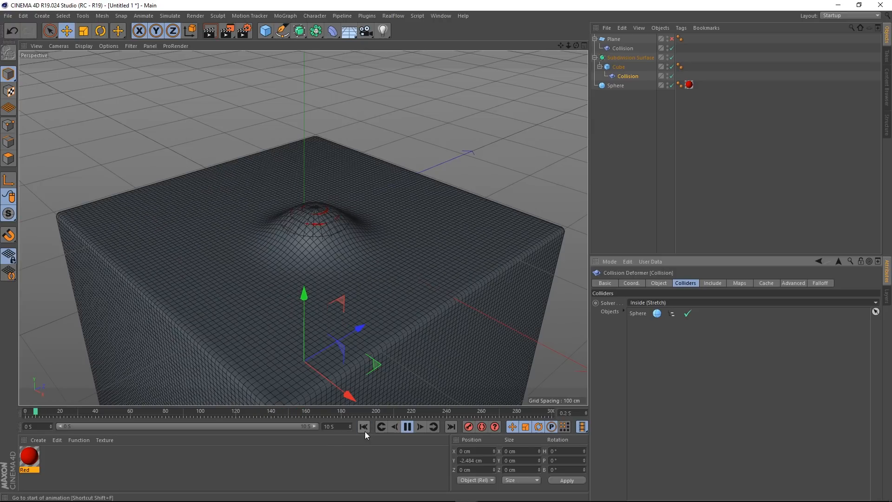
pyautogui.click(615, 86)
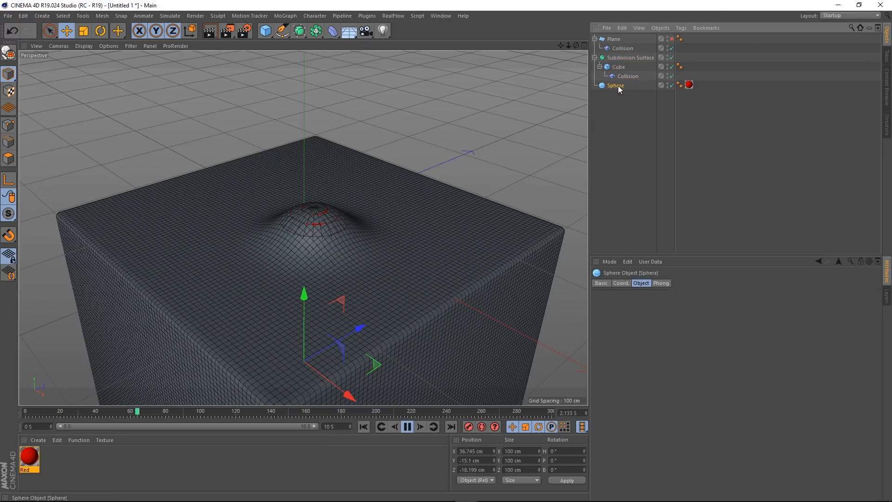
pyautogui.moveTo(316, 181); pyautogui.dragTo(316, 91)
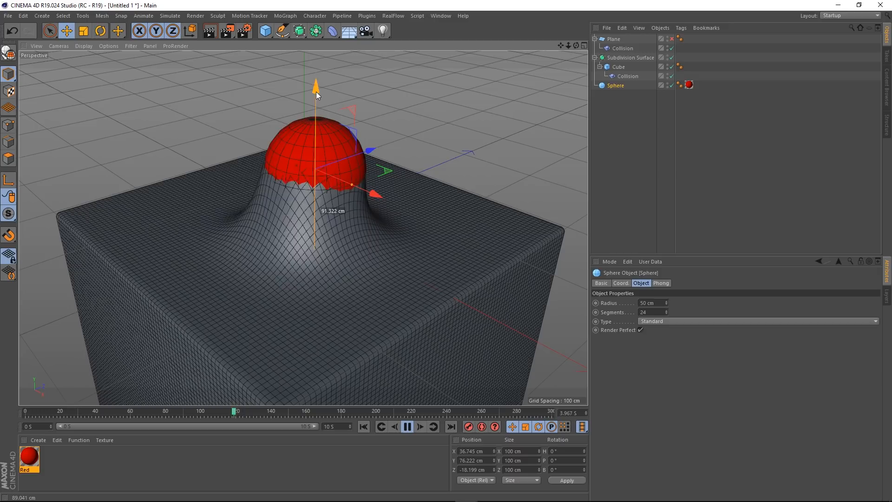
# Set the Advanced Size of the cube's Collision deformer to 5 cm and inspect the bulge from the side
pyautogui.click(634, 79)
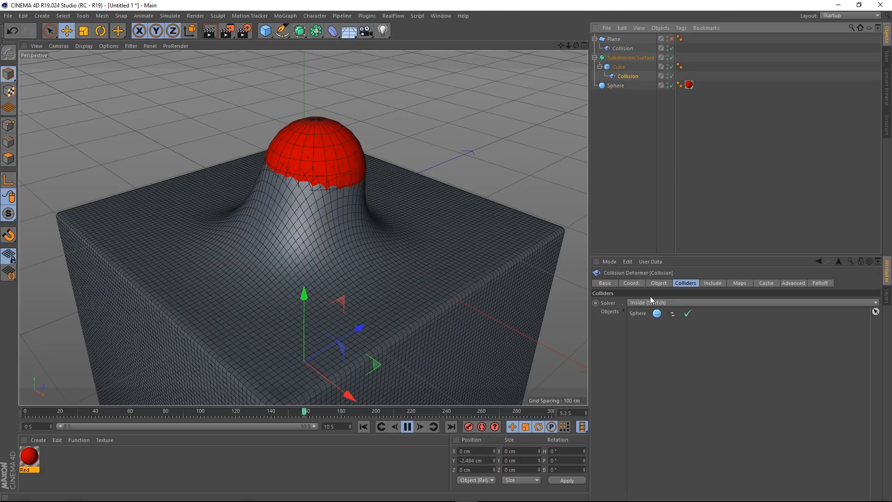
pyautogui.click(818, 284)
pyautogui.click(801, 283)
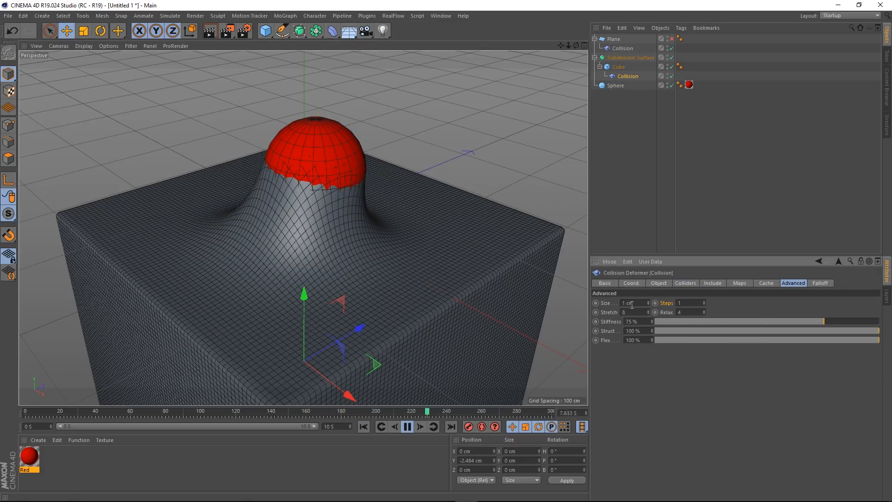
pyautogui.moveTo(637, 302); pyautogui.dragTo(618, 302)
pyautogui.write('5')
pyautogui.press('Return')
pyautogui.keyDown('alt'); pyautogui.moveTo(476, 294); pyautogui.dragTo(362, 255); pyautogui.keyUp('alt')
# Try a Stretch value of 16 on the cube's Collision deformer, then undo it
pyautogui.doubleClick(627, 313)
pyautogui.write('16')
pyautogui.press('Return')
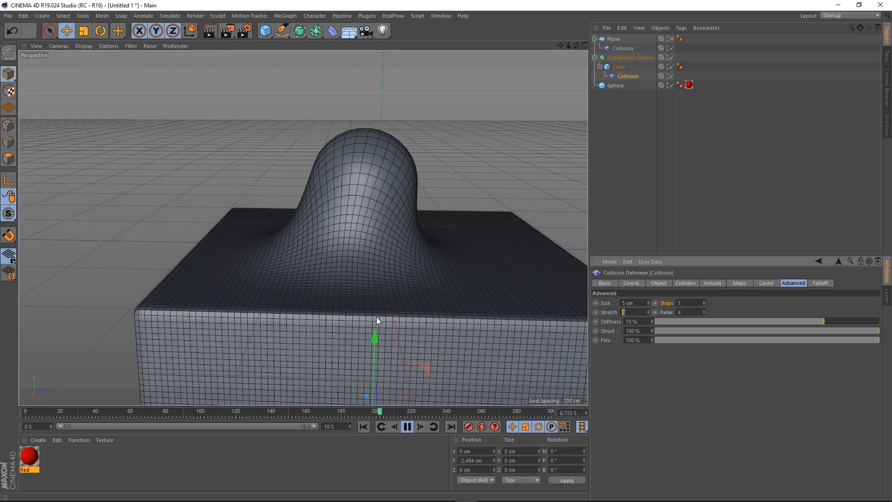
pyautogui.keyDown('alt'); pyautogui.moveTo(332, 263); pyautogui.dragTo(384, 286); pyautogui.keyUp('alt')
pyautogui.hotkey('ctrl', 'z')
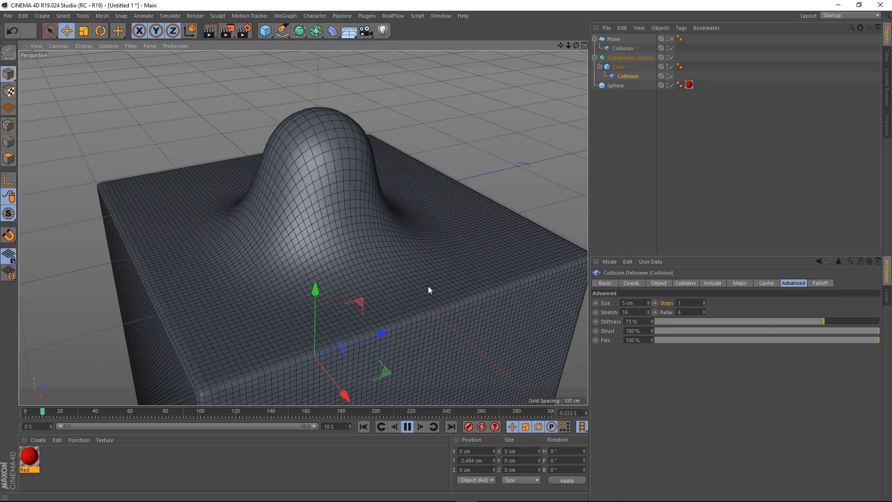
# Set the deformer's Stretch to 50 and inspect the slope around the bulge
pyautogui.click(626, 303)
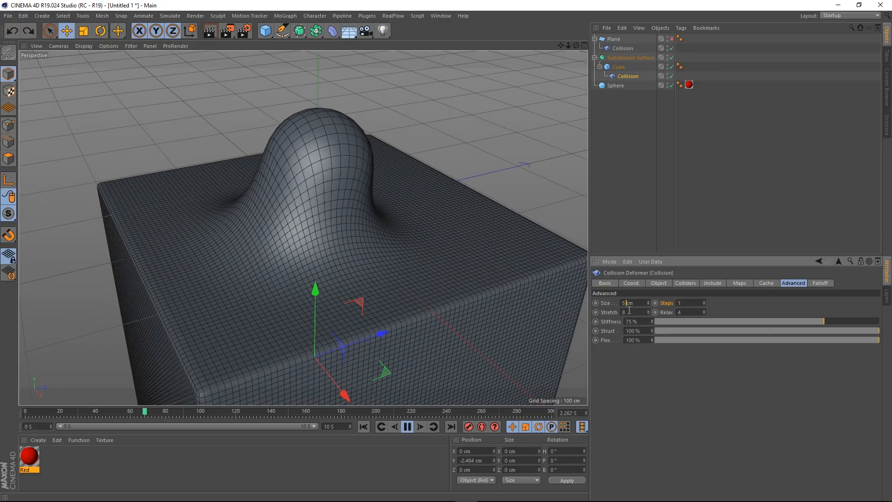
pyautogui.click(632, 312)
pyautogui.write('50')
pyautogui.press('Return')
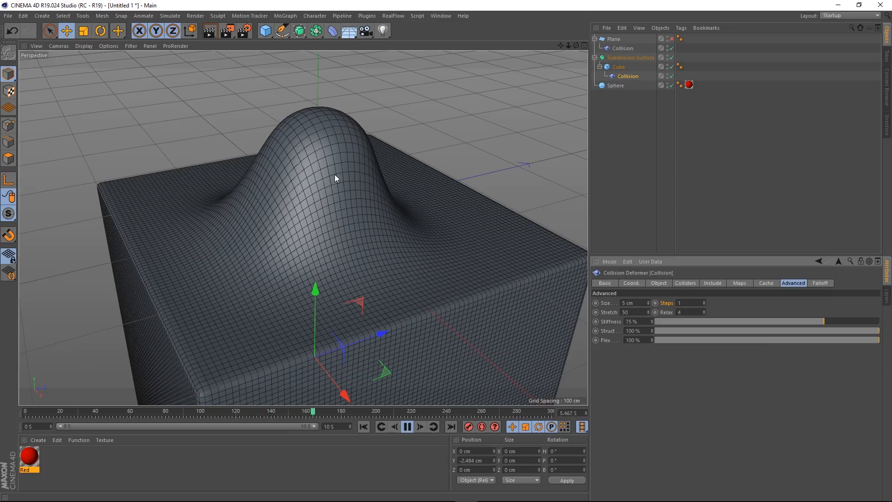
pyautogui.keyDown('alt'); pyautogui.moveTo(393, 287); pyautogui.dragTo(418, 209); pyautogui.keyUp('alt')
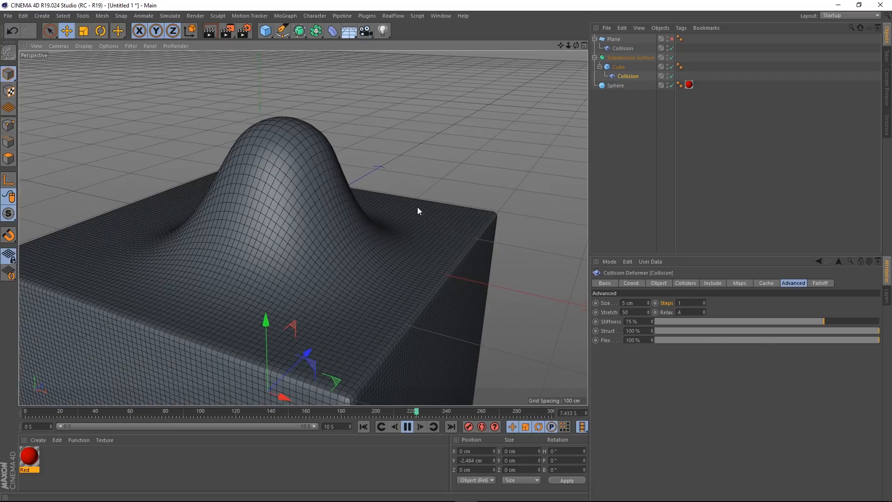
# Set the deformer's Stretch to 75 and view the bulge from a lower angle
pyautogui.doubleClick(628, 312)
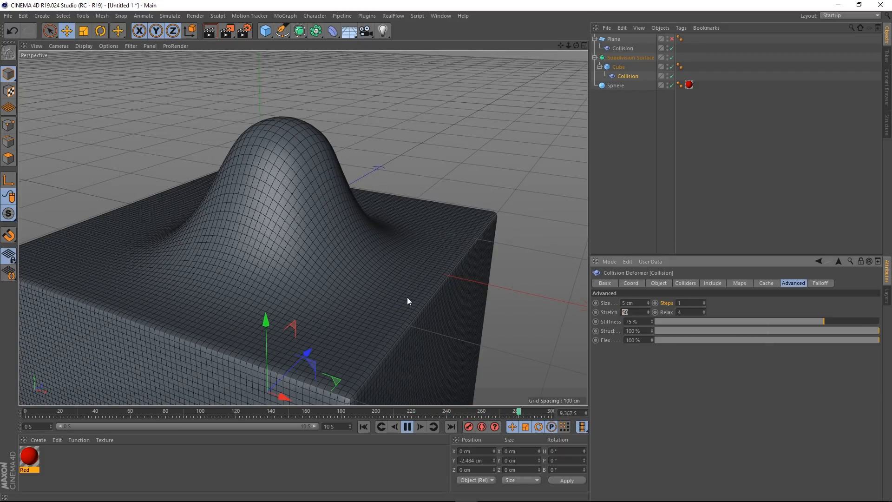
pyautogui.write('75')
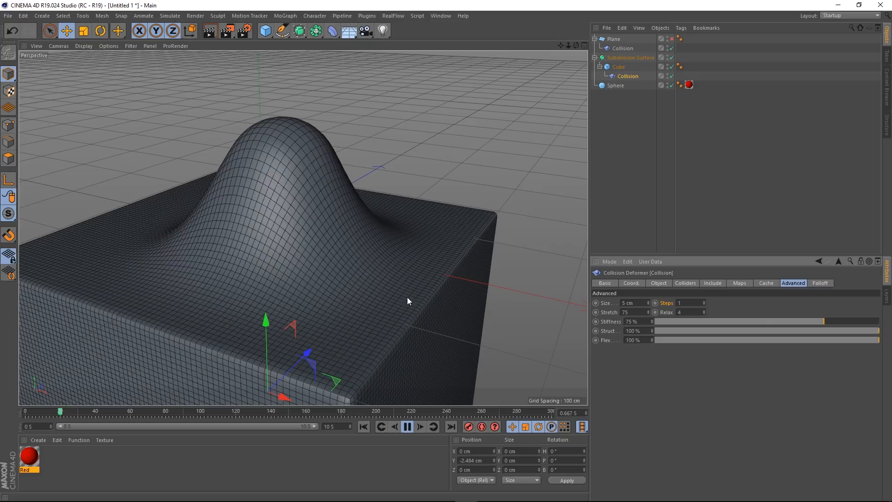
pyautogui.press('Return')
pyautogui.keyDown('alt'); pyautogui.moveTo(269, 214); pyautogui.dragTo(336, 230); pyautogui.keyUp('alt')
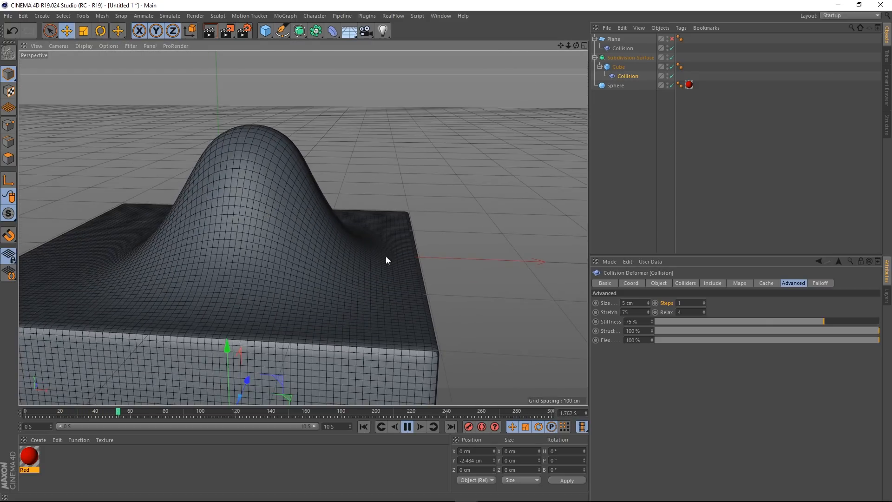
# Reset the deformer's Stretch to the default of 8 and inspect the bulge on the cube
pyautogui.rightClick(612, 313)
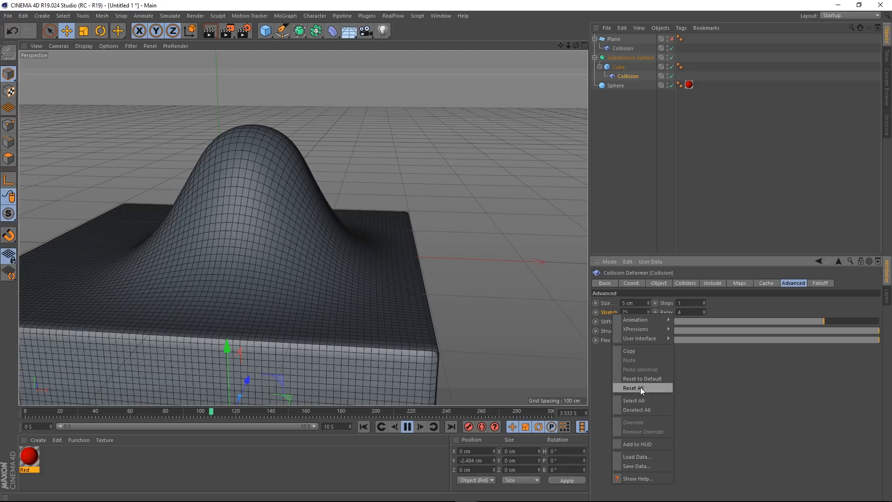
pyautogui.click(654, 378)
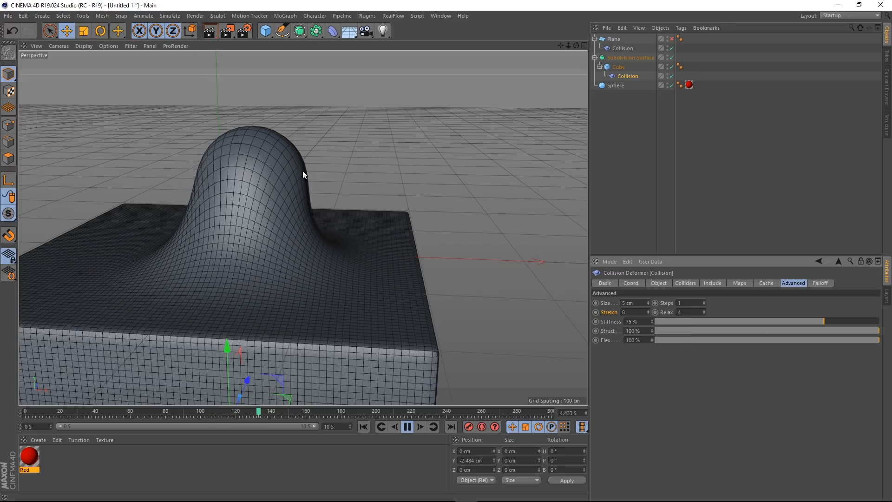
pyautogui.keyDown('alt'); pyautogui.moveTo(315, 271); pyautogui.dragTo(238, 283); pyautogui.keyUp('alt')
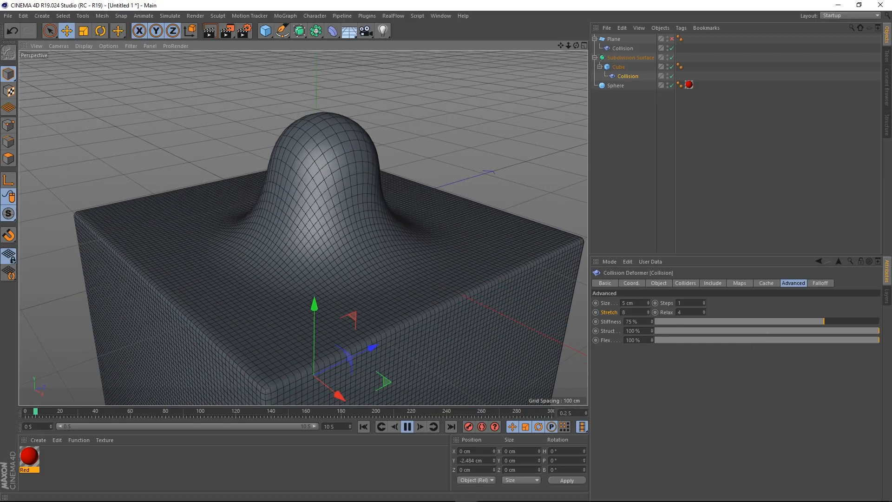
pyautogui.keyDown('alt'); pyautogui.moveTo(355, 267); pyautogui.dragTo(369, 229); pyautogui.keyUp('alt')
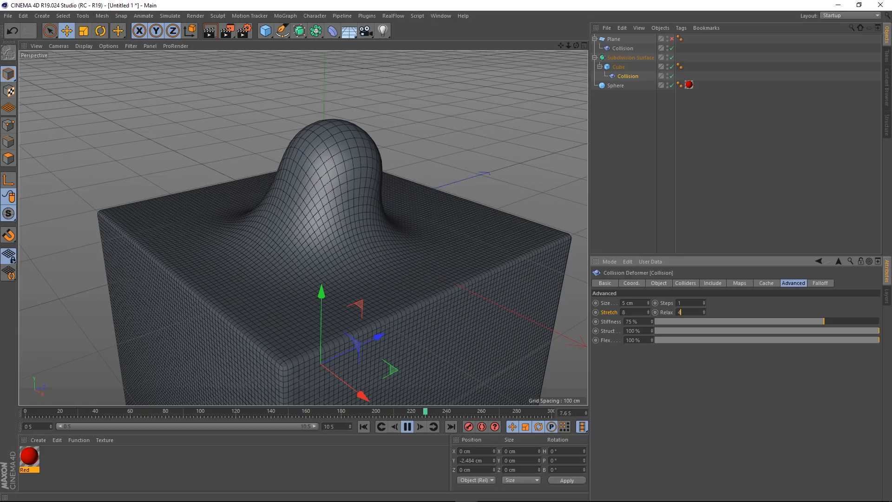
pyautogui.moveTo(407, 253)
pyautogui.keyDown('alt'); pyautogui.mouseDown()
pyautogui.moveTo(351, 261)
pyautogui.moveTo(395, 255)
pyautogui.mouseUp(); pyautogui.keyUp('alt')
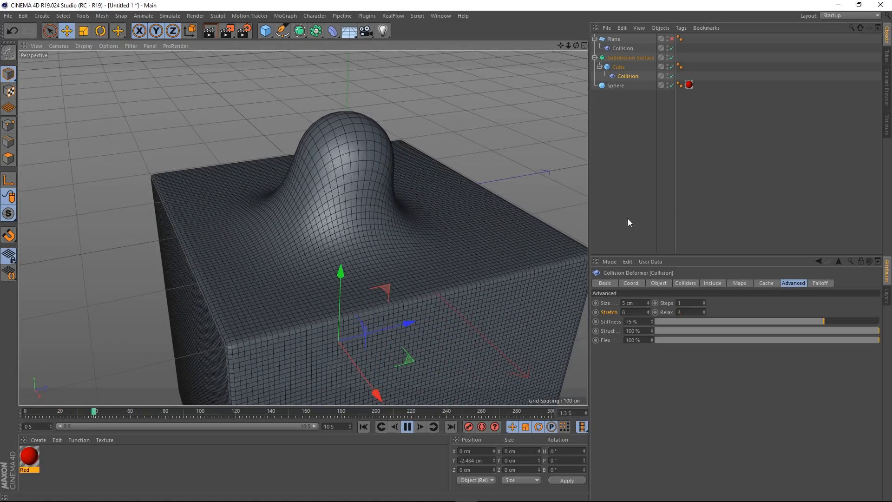
# Switch the cube deformer's solver to Outside (Volume)
pyautogui.click(660, 284)
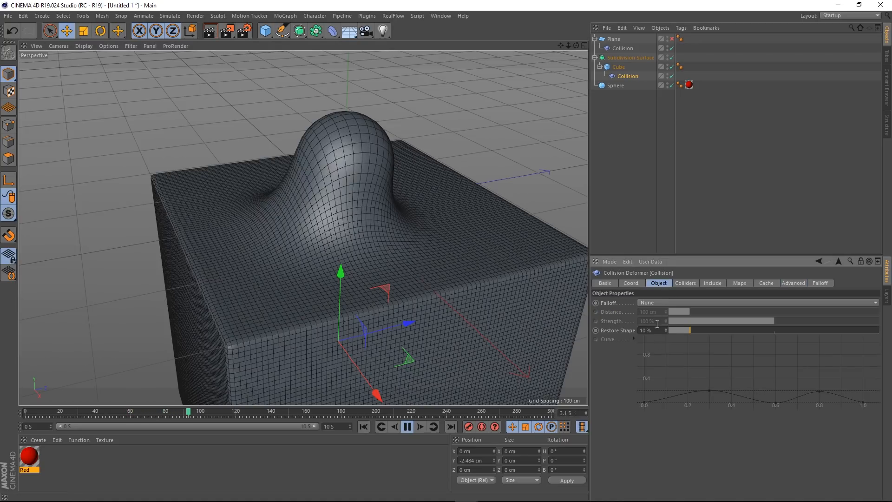
pyautogui.click(686, 284)
pyautogui.click(676, 302)
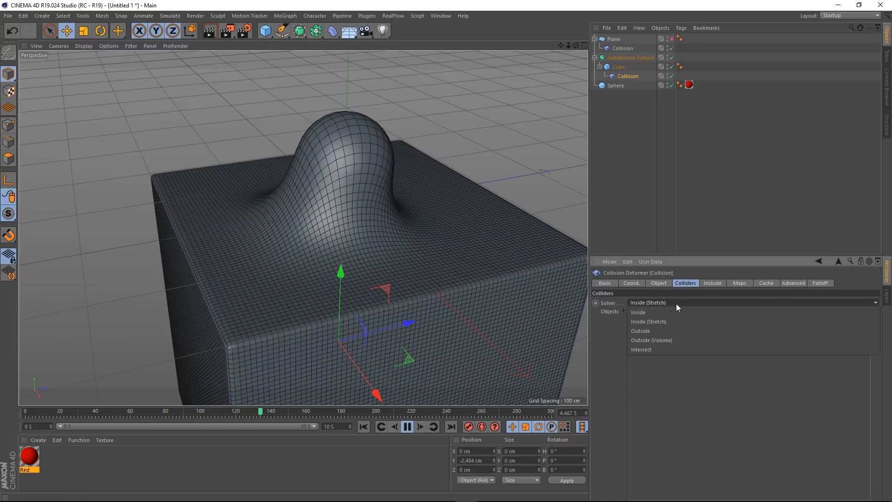
pyautogui.click(647, 341)
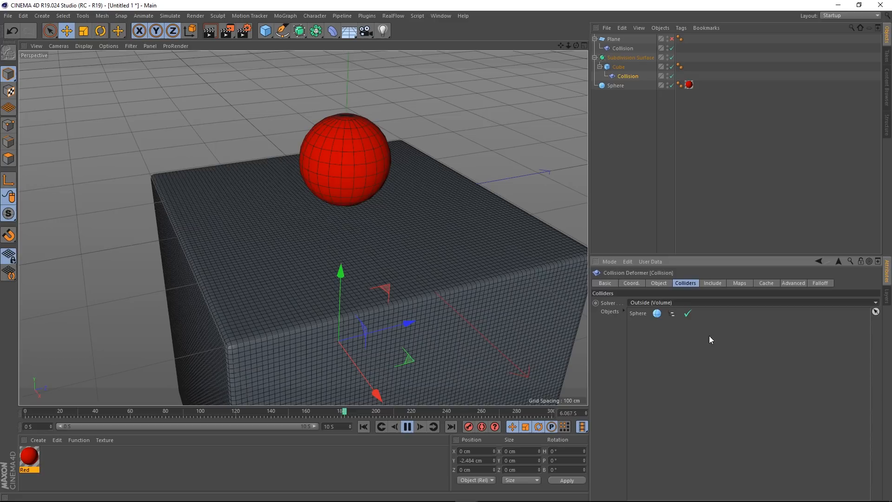
# Lower the sphere into the cube's top to a Y position of about -27 cm and shift it slightly along Z
pyautogui.click(794, 283)
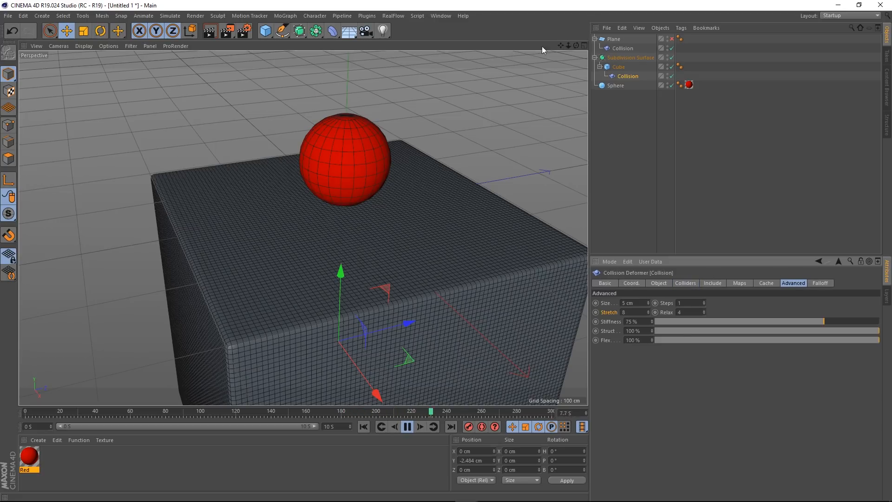
pyautogui.click(616, 85)
pyautogui.moveTo(349, 73); pyautogui.dragTo(349, 136)
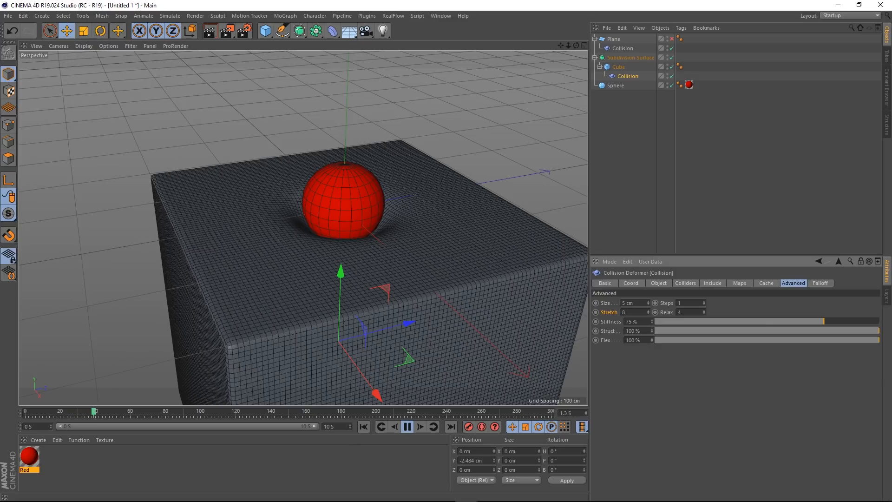
pyautogui.click(614, 85)
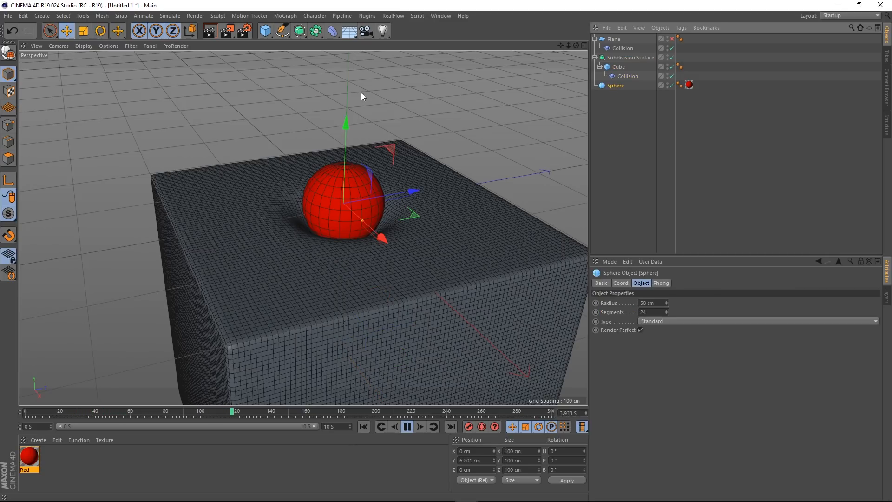
pyautogui.moveTo(346, 153); pyautogui.dragTo(340, 154)
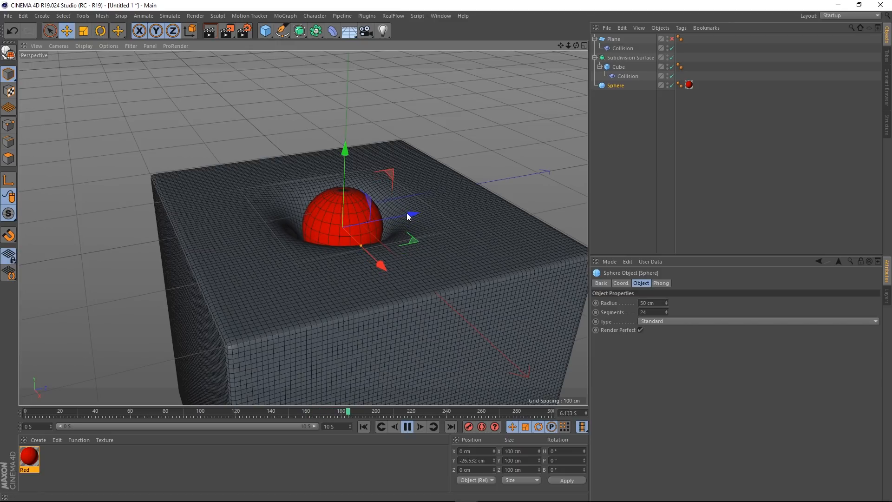
pyautogui.moveTo(412, 216); pyautogui.dragTo(427, 212)
# Set the Advanced Relax value of the cube's Collision deformer to 40
pyautogui.click(628, 76)
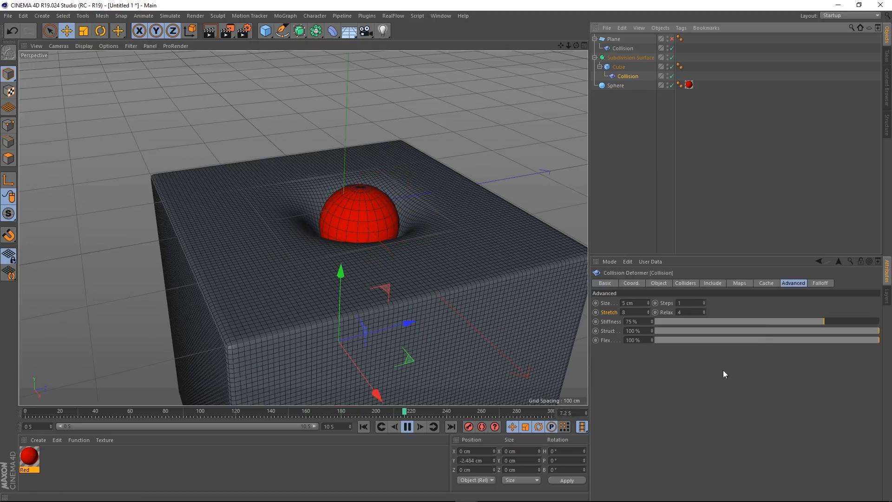
pyautogui.click(687, 313)
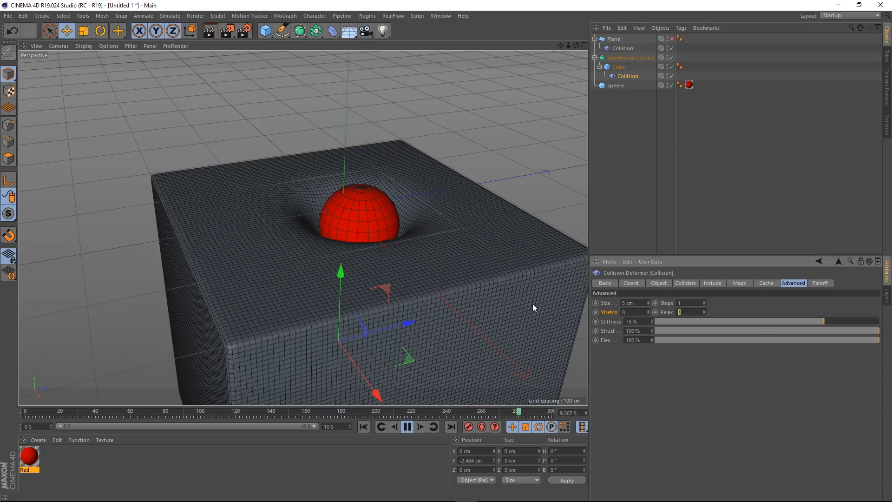
pyautogui.write('40')
pyautogui.press('Return')
# Make the cube deformer's box Falloff visible in the viewport
pyautogui.click(654, 284)
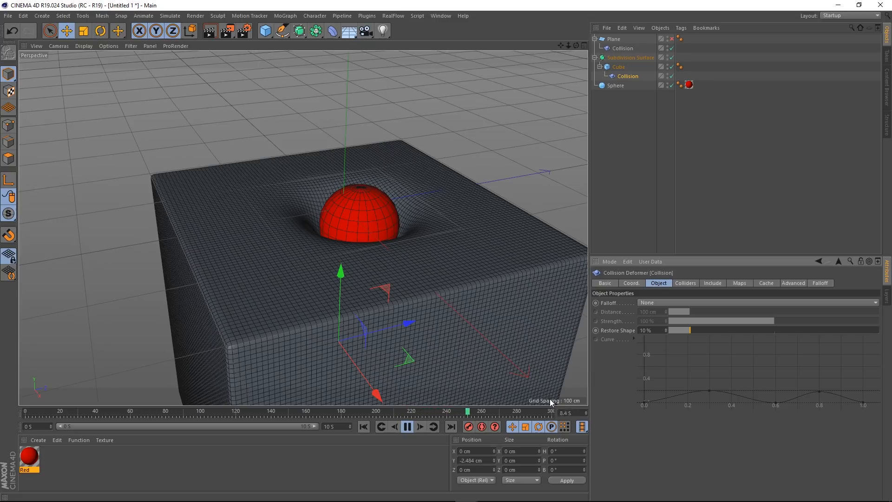
pyautogui.click(820, 283)
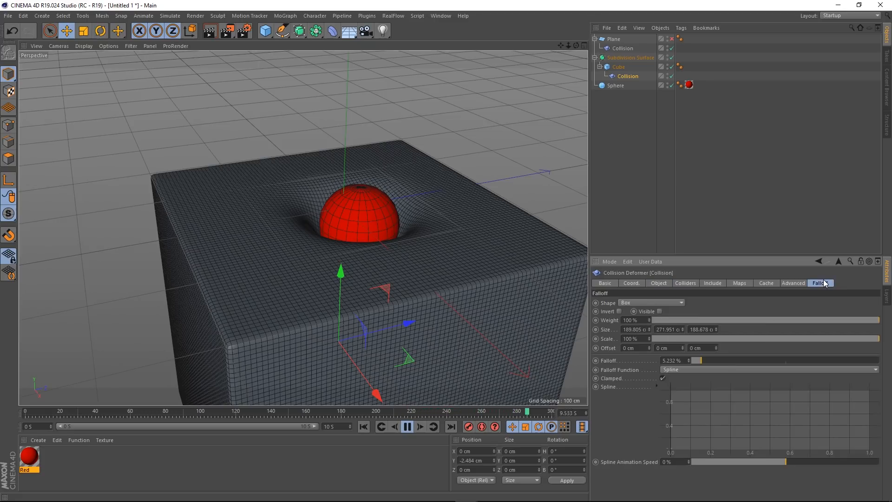
pyautogui.click(659, 311)
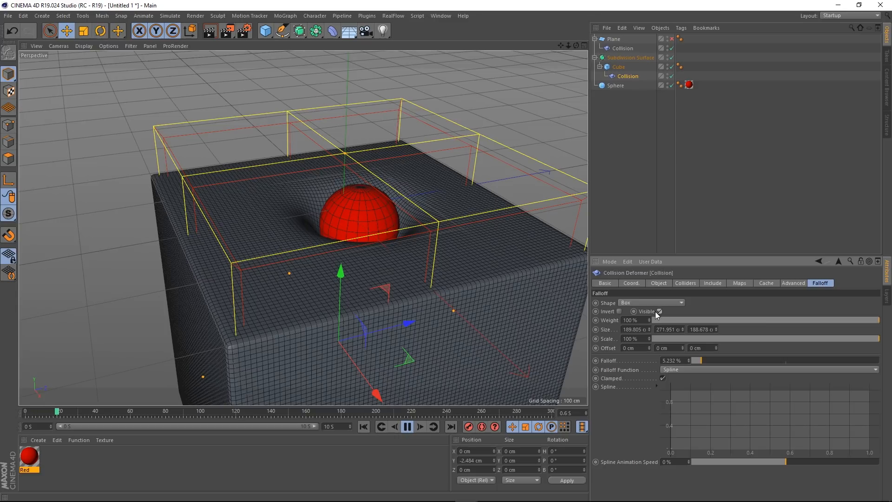
# Set the cube deformer's Falloff shape to Infinite, replay the simulation from the start and rewind it
pyautogui.click(628, 302)
pyautogui.click(631, 313)
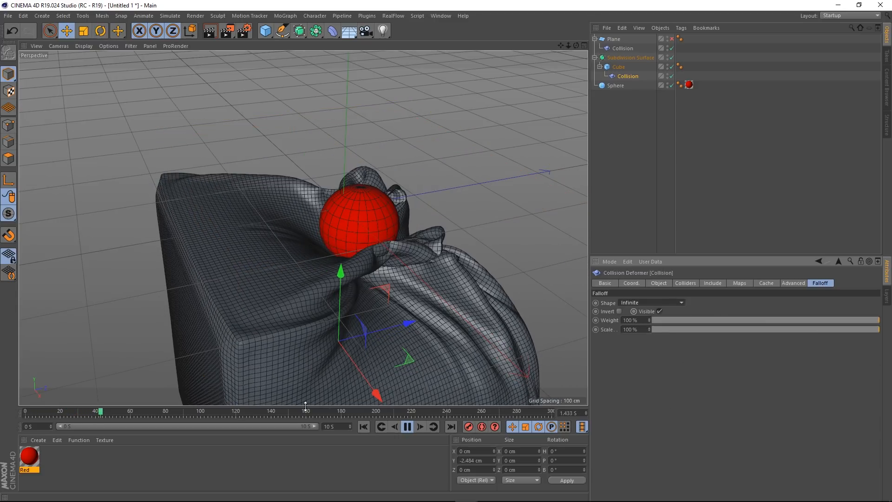
pyautogui.click(407, 427)
pyautogui.click(363, 427)
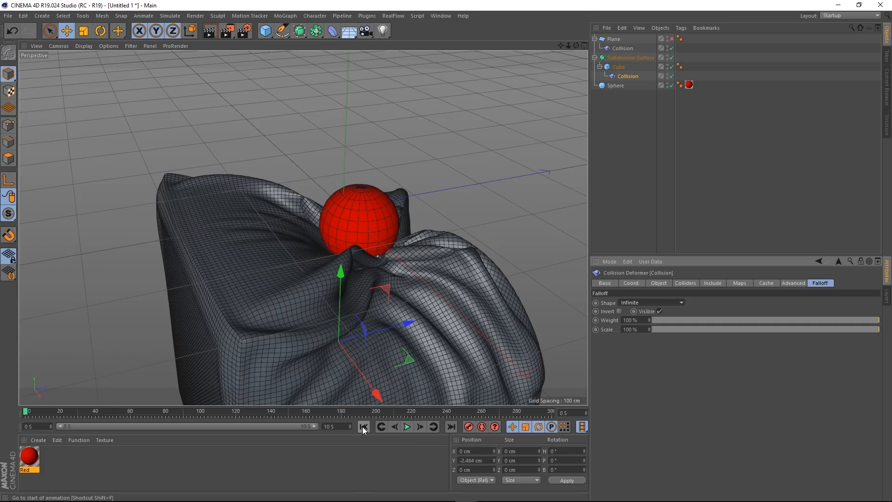
pyautogui.click(408, 427)
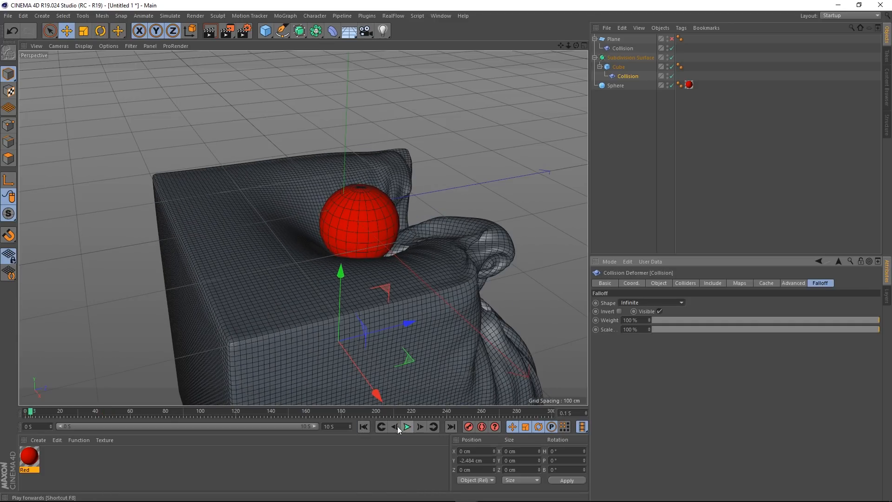
pyautogui.click(365, 428)
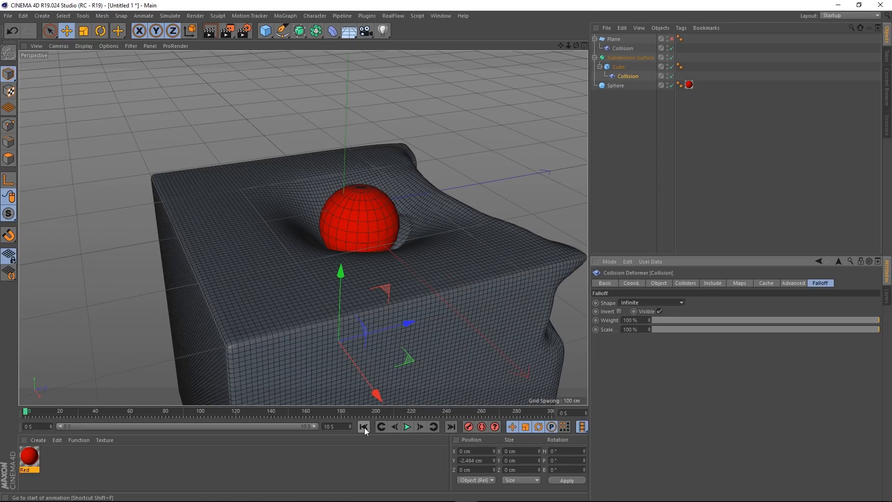
# Set the Advanced Relax value of the cube's Collision deformer to 20
pyautogui.click(628, 77)
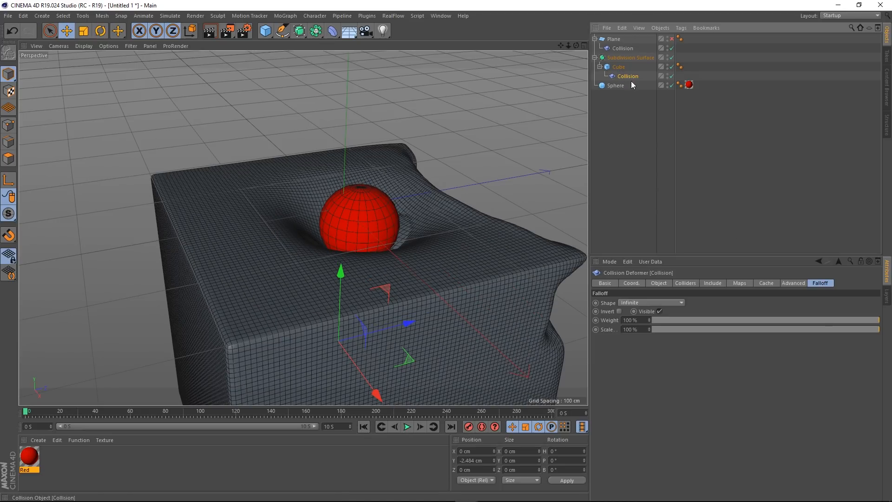
pyautogui.click(794, 282)
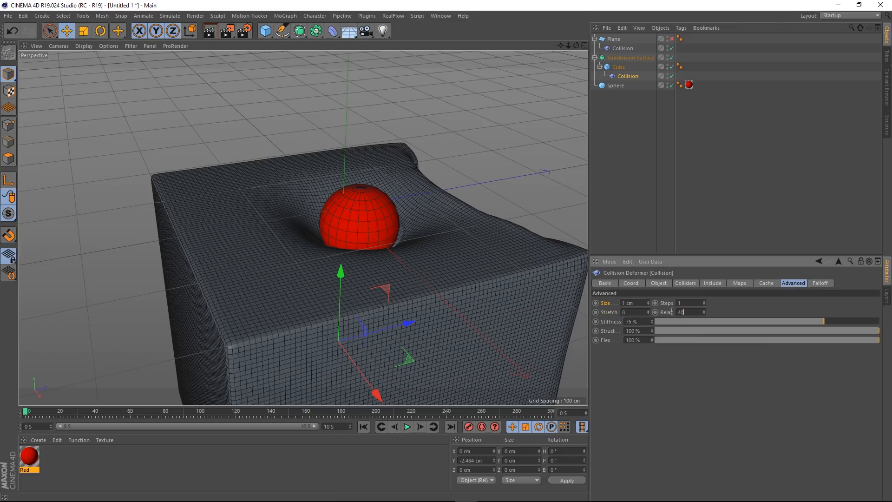
pyautogui.write('20')
pyautogui.press('Return')
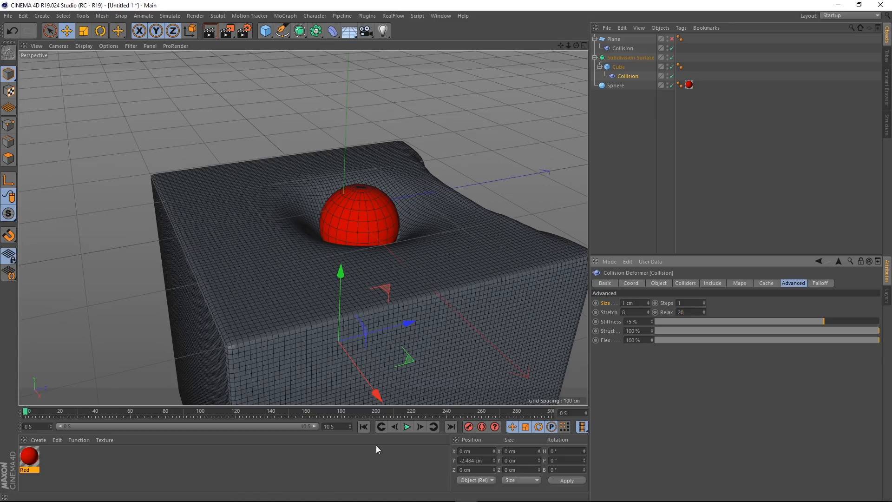
# Raise the sphere above the cube to a Y position of about 94 cm while playing the simulation
pyautogui.click(613, 86)
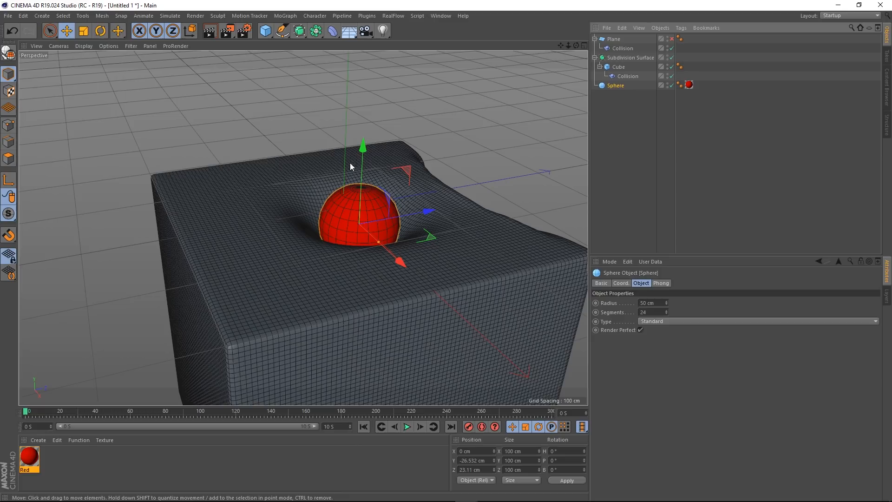
pyautogui.moveTo(353, 152); pyautogui.dragTo(352, 72)
pyautogui.click(407, 426)
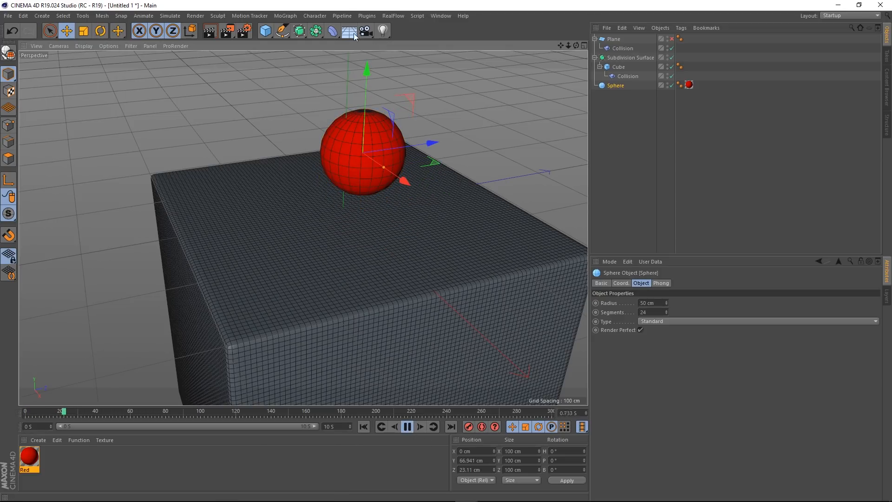
pyautogui.moveTo(366, 71); pyautogui.dragTo(361, 50)
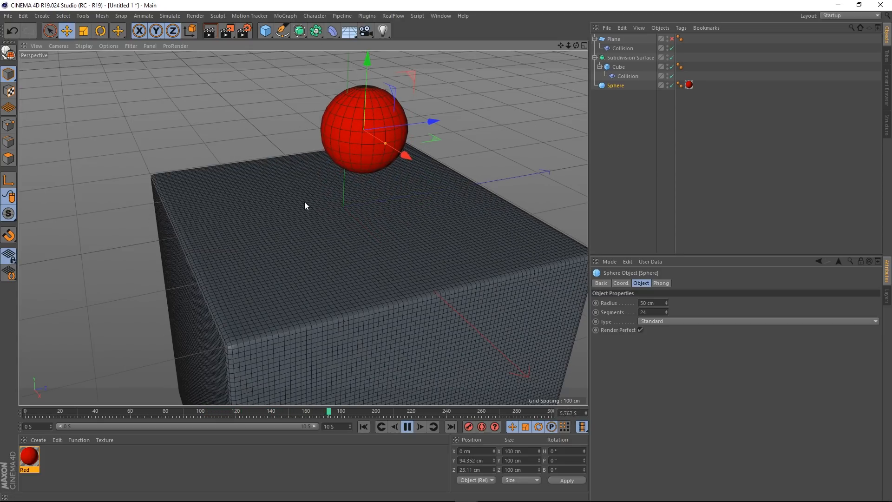
pyautogui.click(408, 427)
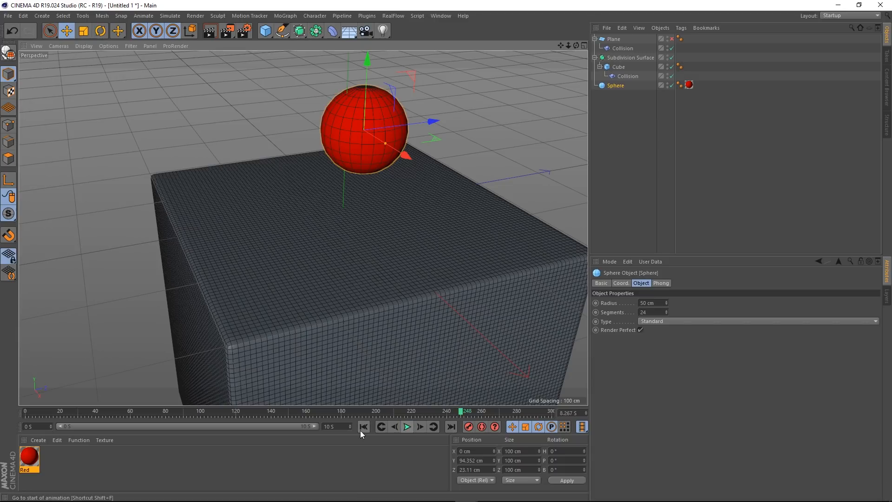
# Replace the plane's Collision deformer with a copy of the cube's Collision deformer
pyautogui.click(629, 77)
pyautogui.keyDown('ctrl'); pyautogui.moveTo(630, 76); pyautogui.dragTo(623, 141); pyautogui.keyUp('ctrl')
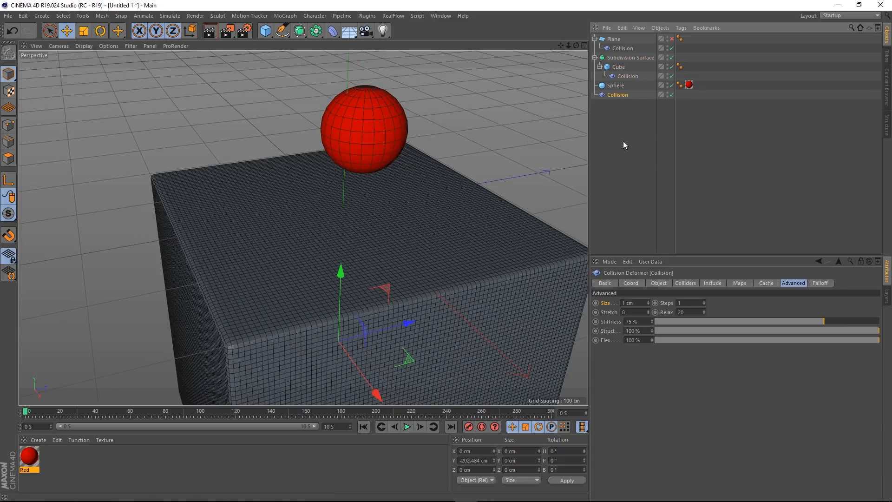
pyautogui.click(617, 48)
pyautogui.press('Delete')
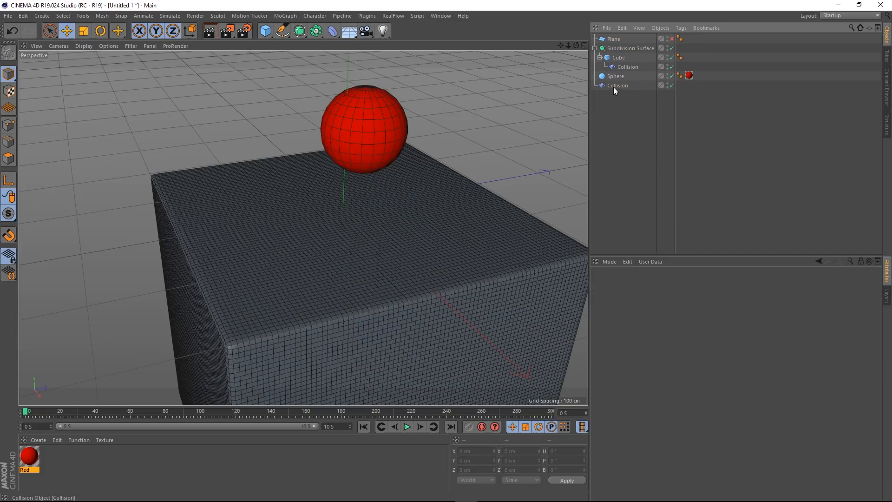
pyautogui.moveTo(617, 88)
pyautogui.mouseDown()
pyautogui.moveTo(617, 38)
pyautogui.moveTo(617, 83)
pyautogui.mouseUp()
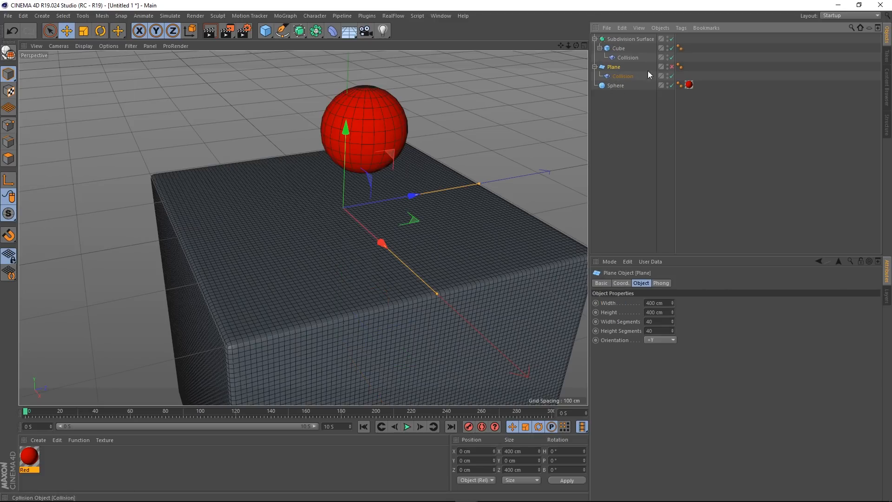
# Disable the cube, enable the plane, and review the Colliders and Advanced settings of the plane's Collision deformer
pyautogui.click(671, 48)
pyautogui.click(599, 69)
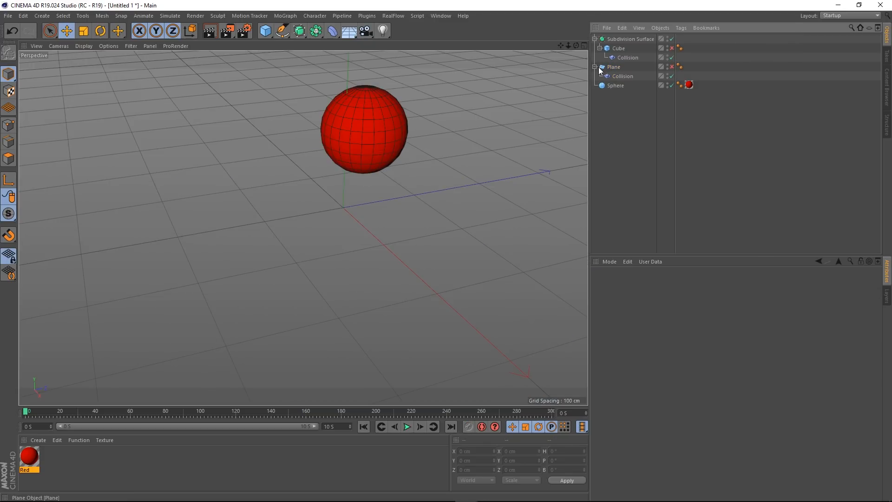
pyautogui.click(672, 67)
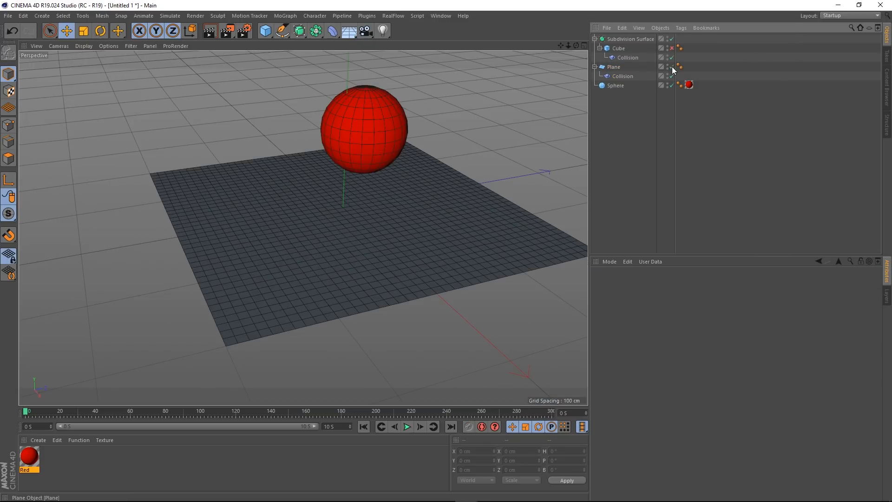
pyautogui.click(623, 77)
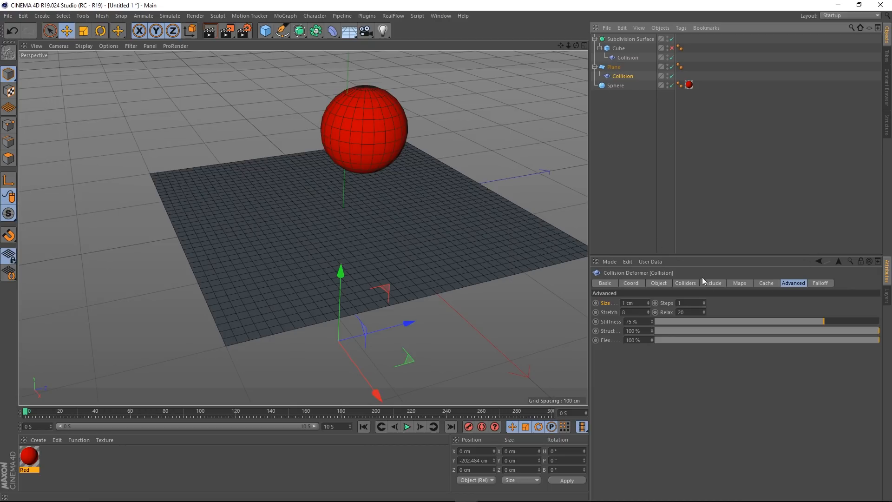
pyautogui.click(686, 284)
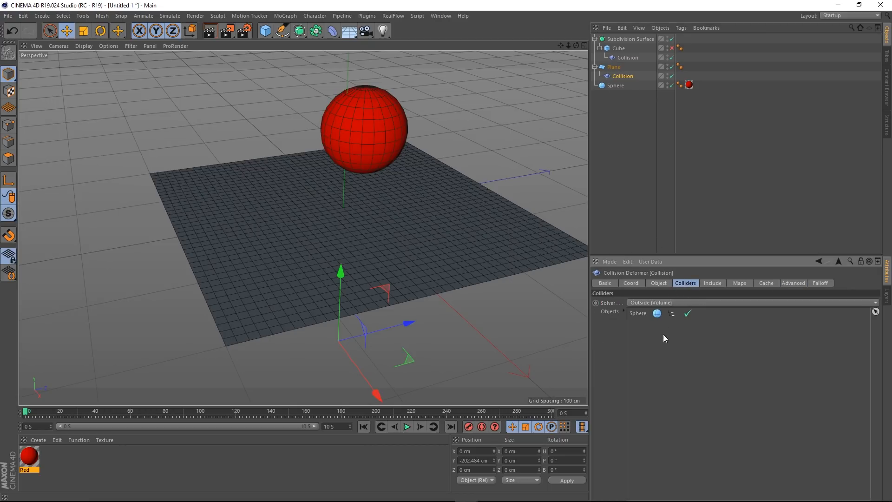
pyautogui.click(793, 284)
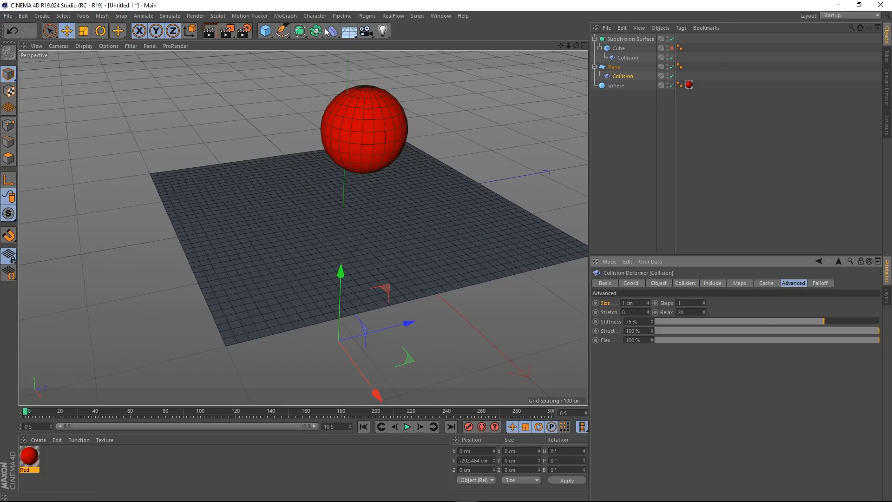
# Put the plane inside a Subdivision Surface with Subdivision Editor 1 and Subdivision Renderer 2
pyautogui.click(614, 67)
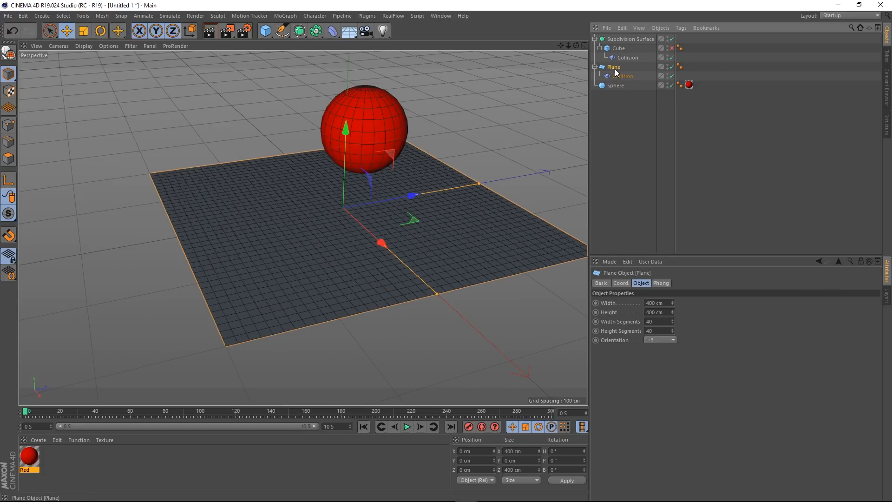
pyautogui.keyDown('alt'); pyautogui.click(299, 31); pyautogui.keyUp('alt')
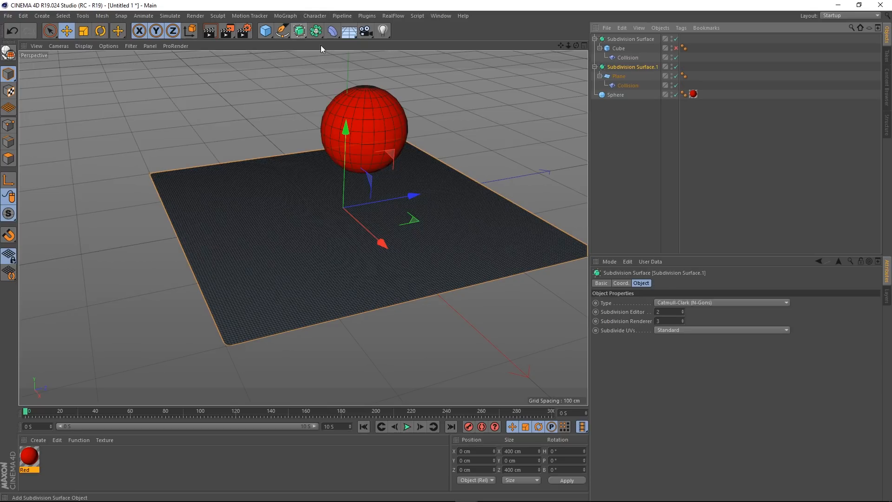
pyautogui.click(630, 67)
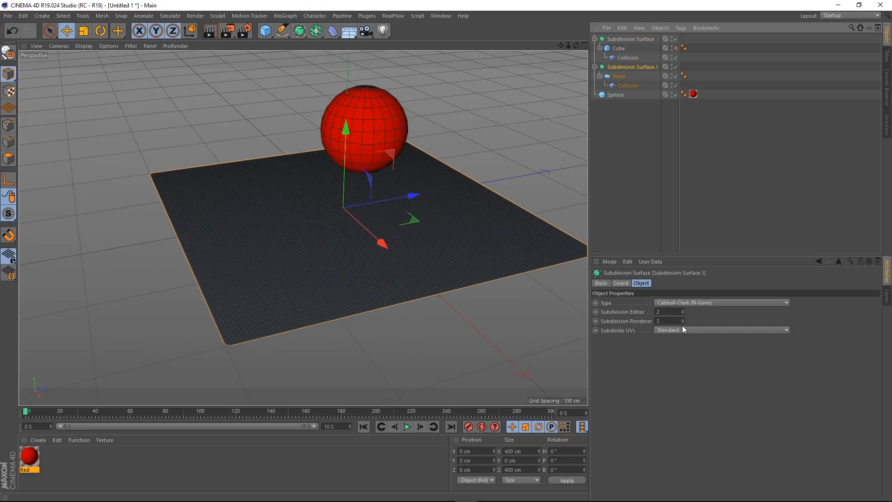
pyautogui.click(683, 313)
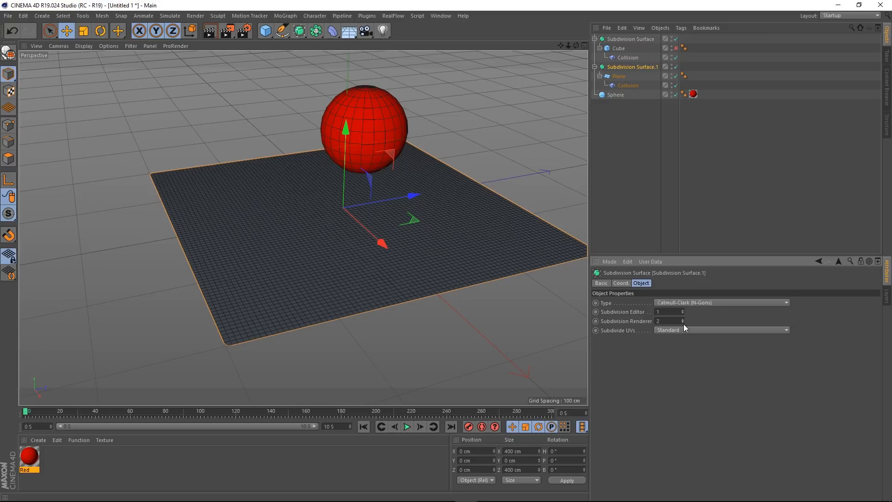
pyautogui.click(628, 126)
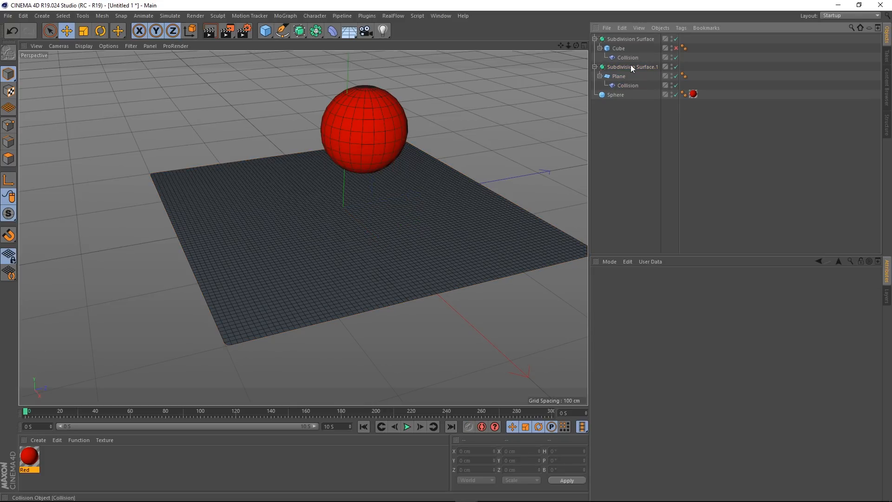
# Play the simulation while lowering the sphere into the plane to a Y position of about 39 cm, and rewind it
pyautogui.keyDown('alt'); pyautogui.moveTo(326, 260); pyautogui.dragTo(307, 280, button='middle'); pyautogui.keyUp('alt')
pyautogui.moveTo(306, 281)
pyautogui.keyDown('alt'); pyautogui.mouseDown()
pyautogui.moveTo(295, 297)
pyautogui.moveTo(317, 289)
pyautogui.mouseUp(); pyautogui.keyUp('alt')
pyautogui.click(407, 426)
pyautogui.click(616, 94)
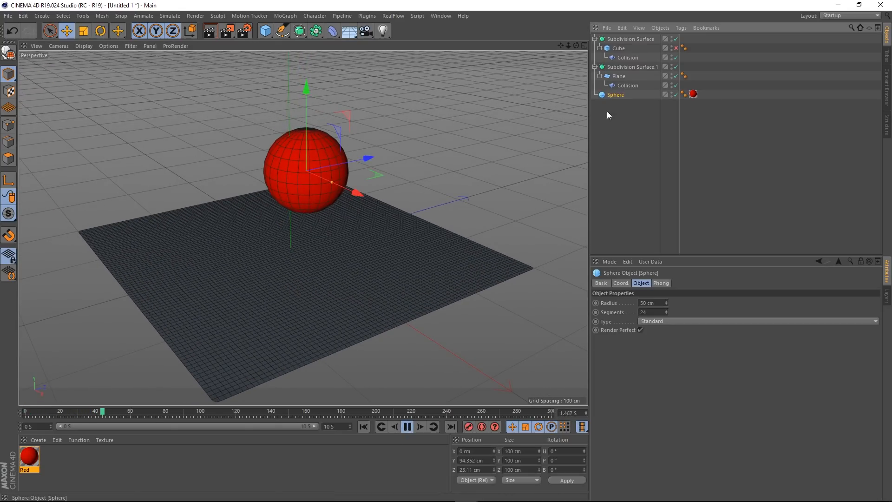
pyautogui.moveTo(305, 88); pyautogui.dragTo(292, 147)
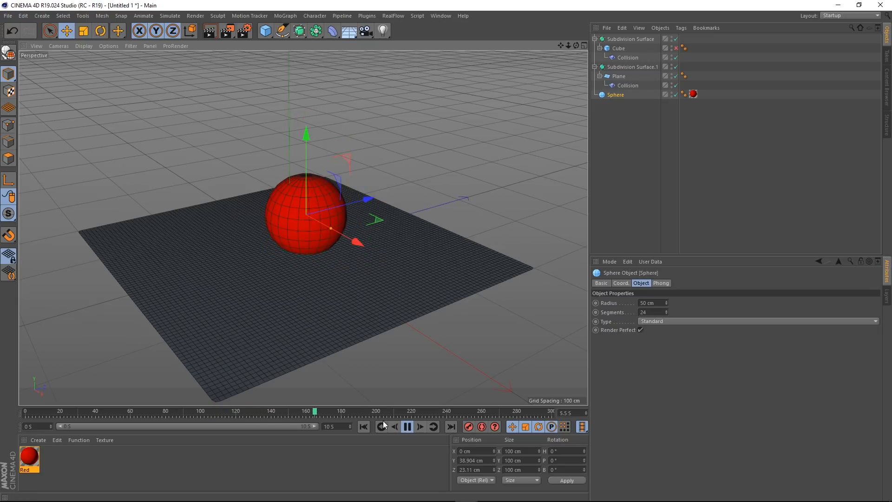
pyautogui.click(408, 429)
pyautogui.click(363, 426)
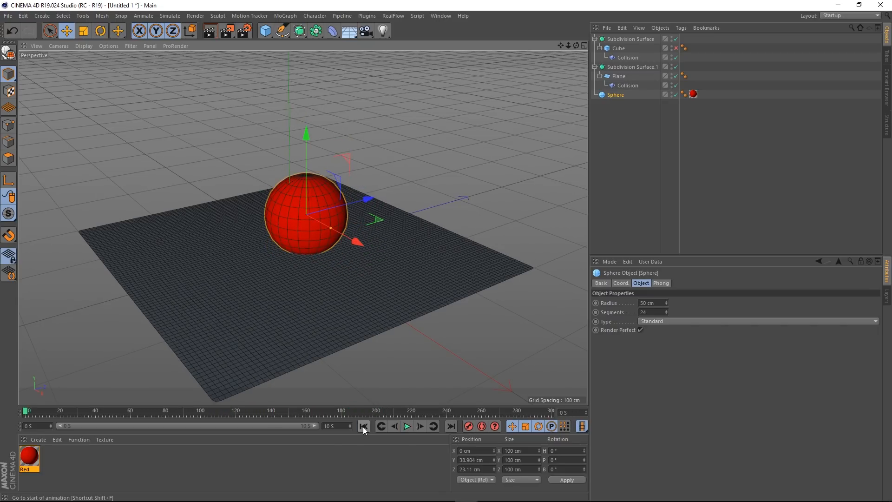
# Switch the plane deformer's solver to Outside and play the simulation
pyautogui.click(624, 85)
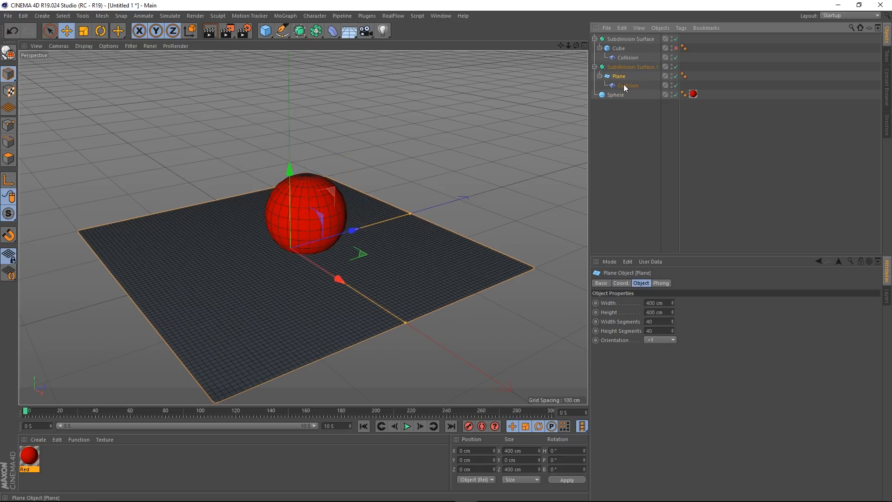
pyautogui.click(679, 283)
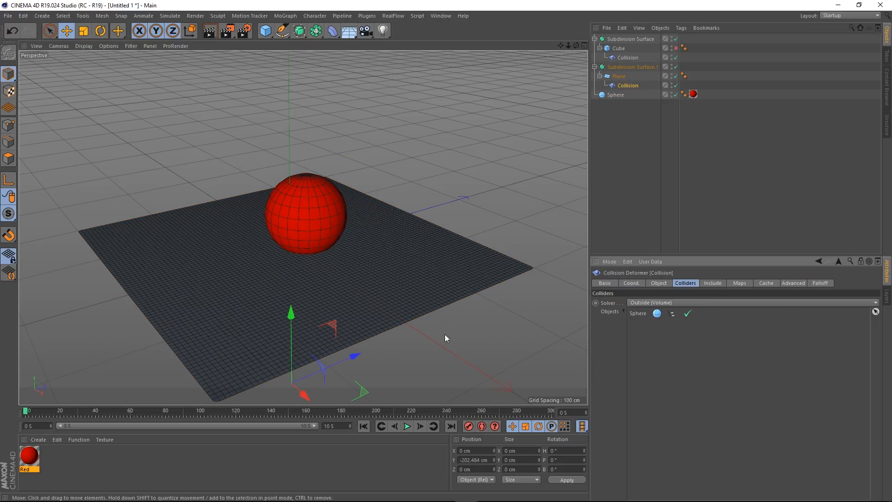
pyautogui.click(653, 304)
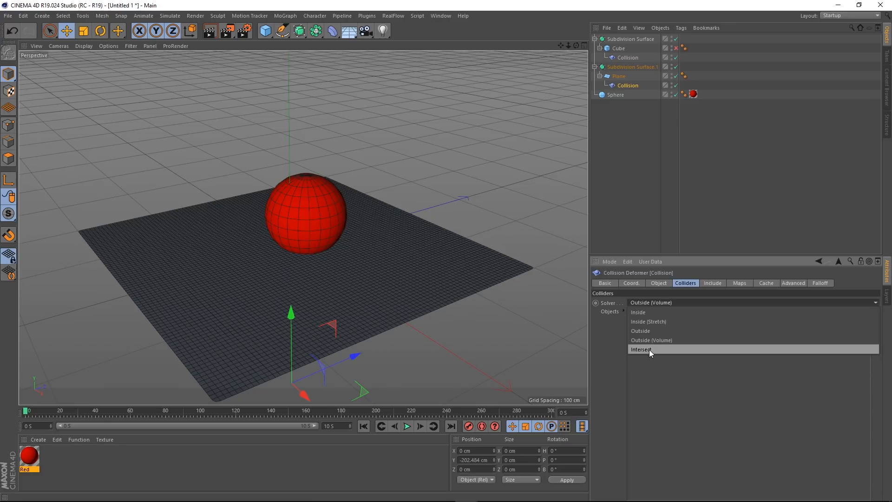
pyautogui.click(649, 331)
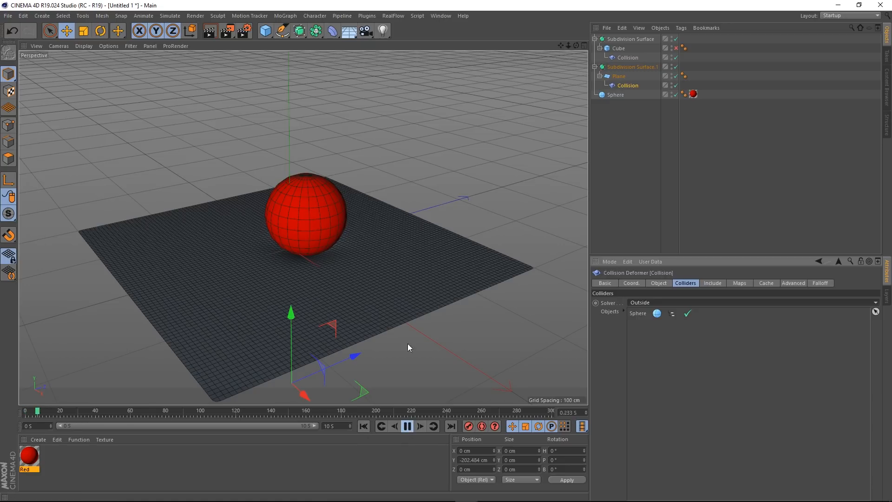
# Raise the sphere to a Y position of about 74 cm and set the plane deformer's Advanced Relax to 4
pyautogui.click(608, 95)
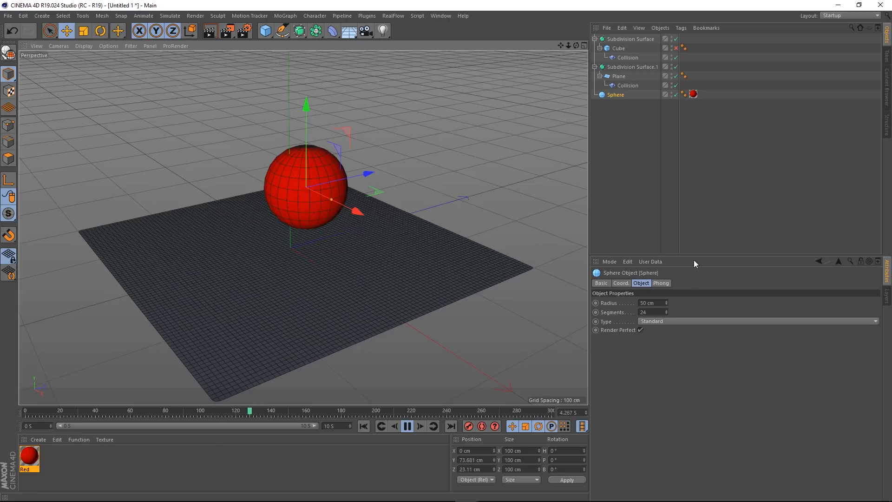
pyautogui.click(632, 87)
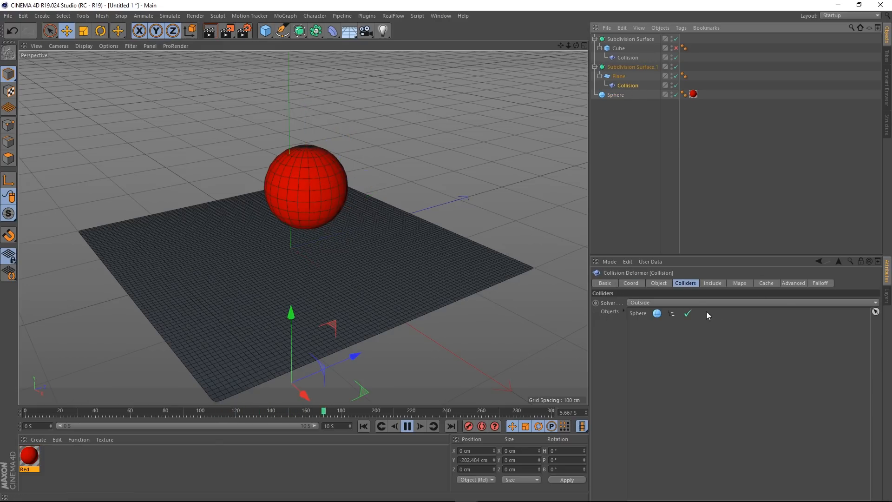
pyautogui.click(794, 283)
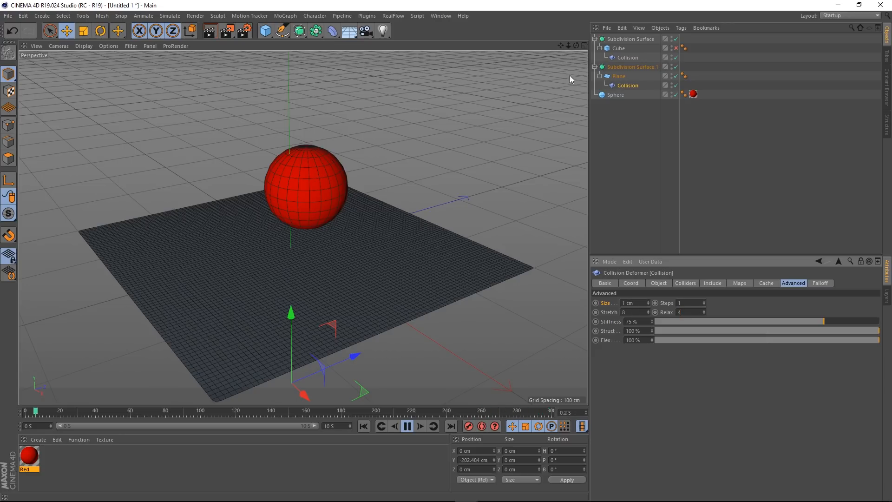
# Lower the sphere onto the plane at a Y position of about 20 cm and set the plane deformer's Advanced Relax to 20
pyautogui.click(610, 96)
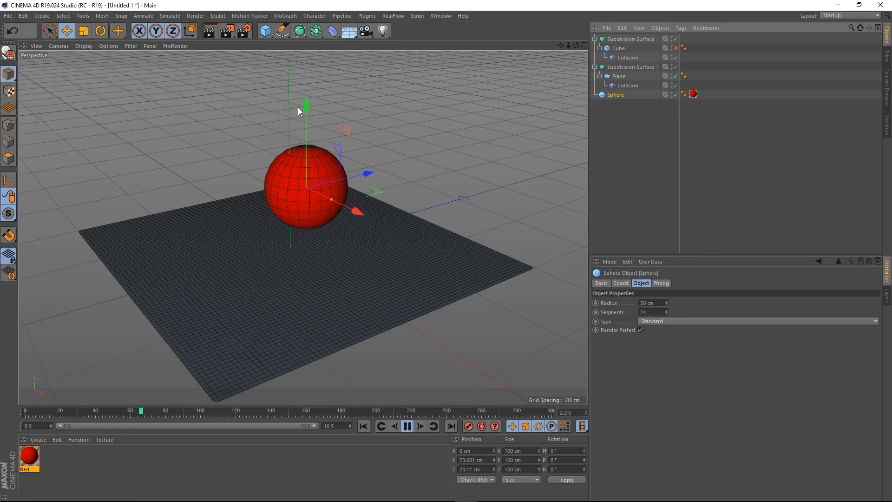
pyautogui.moveTo(378, 236)
pyautogui.mouseDown()
pyautogui.moveTo(441, 257)
pyautogui.moveTo(310, 276)
pyautogui.moveTo(335, 213)
pyautogui.moveTo(415, 237)
pyautogui.moveTo(295, 260)
pyautogui.moveTo(469, 254)
pyautogui.moveTo(338, 202)
pyautogui.moveTo(390, 256)
pyautogui.moveTo(391, 247)
pyautogui.mouseUp()
pyautogui.click(636, 85)
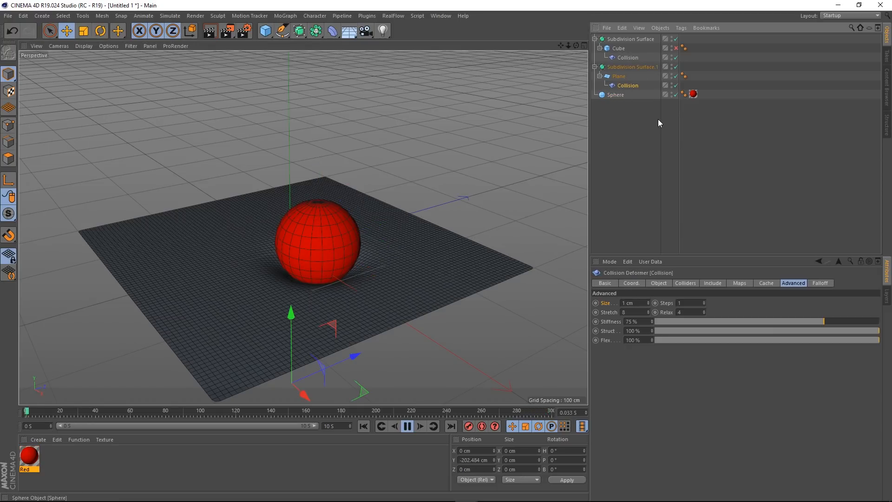
pyautogui.click(793, 284)
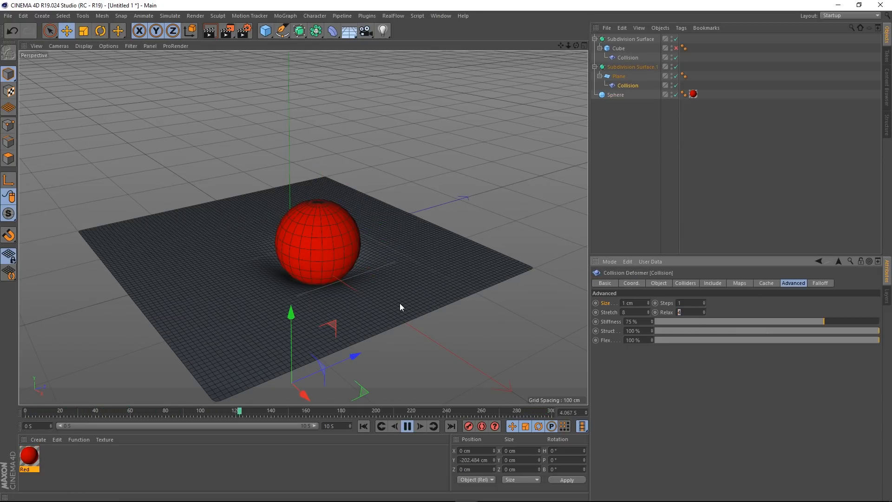
pyautogui.write('0')
pyautogui.press('Return')
pyautogui.keyDown('alt'); pyautogui.moveTo(307, 296); pyautogui.dragTo(340, 251); pyautogui.keyUp('alt')
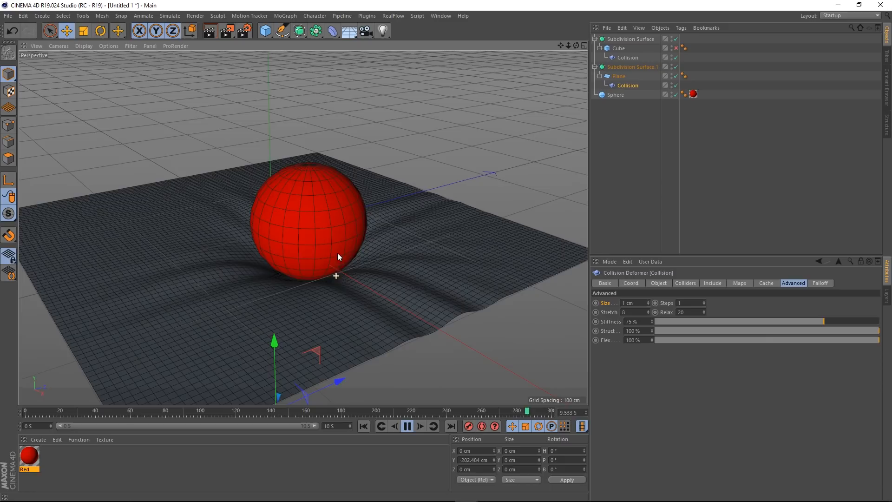
# Move the sphere across the plane during playback and place it at about X 19, Y 0.4, Z 9 cm
pyautogui.click(614, 95)
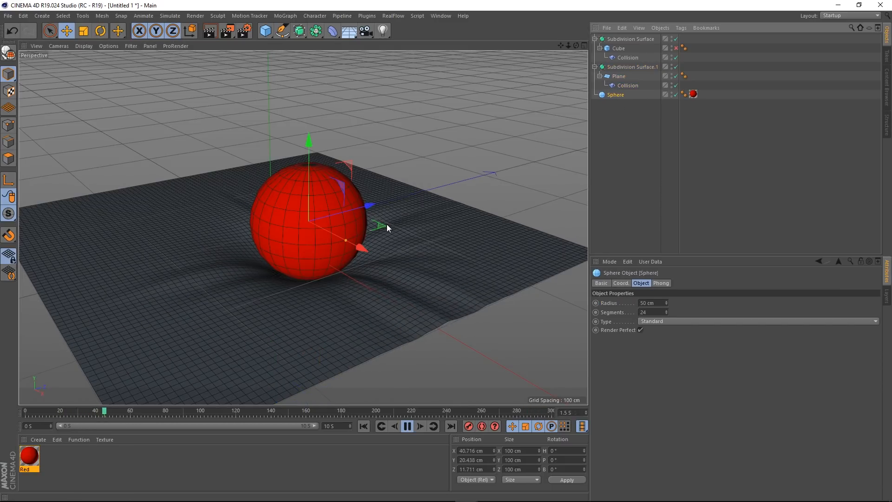
pyautogui.moveTo(378, 226); pyautogui.dragTo(349, 170)
pyautogui.moveTo(314, 108); pyautogui.dragTo(316, 131)
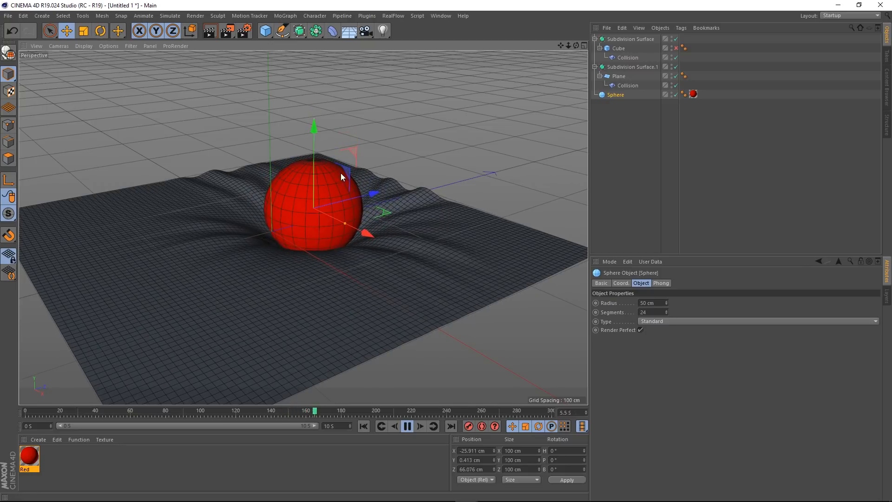
pyautogui.moveTo(384, 213); pyautogui.dragTo(363, 241)
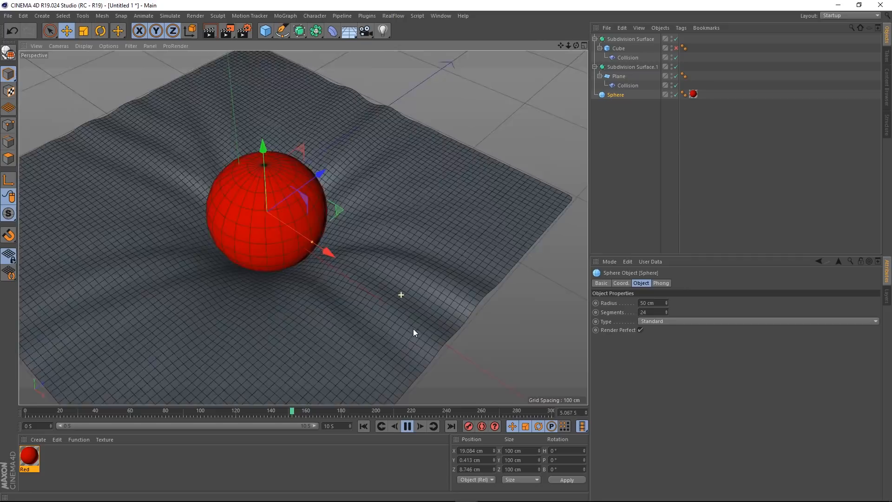
pyautogui.keyDown('alt'); pyautogui.moveTo(254, 306); pyautogui.dragTo(278, 295); pyautogui.keyUp('alt')
# Set the plane deformer's Advanced Relax to 40 and slide the sphere across the plane to about X 30, Z -4 cm
pyautogui.click(628, 85)
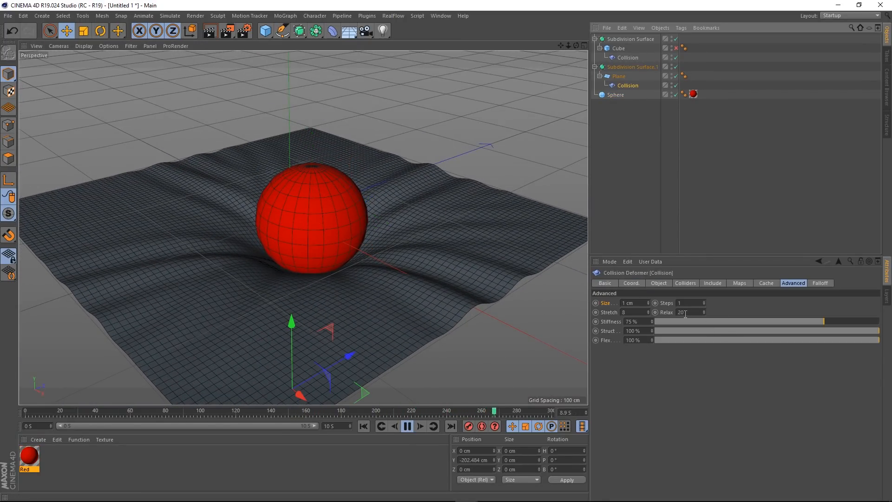
pyautogui.write('40')
pyautogui.press('Return')
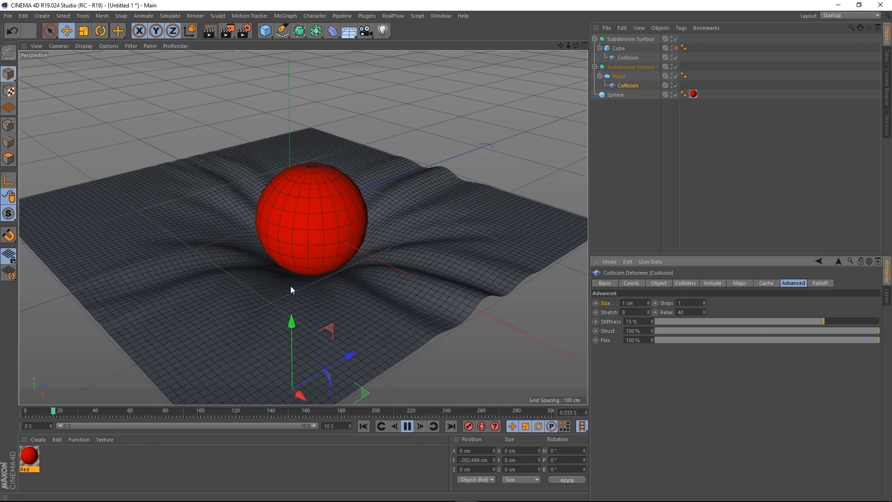
pyautogui.keyDown('alt'); pyautogui.moveTo(252, 229); pyautogui.dragTo(356, 252); pyautogui.keyUp('alt')
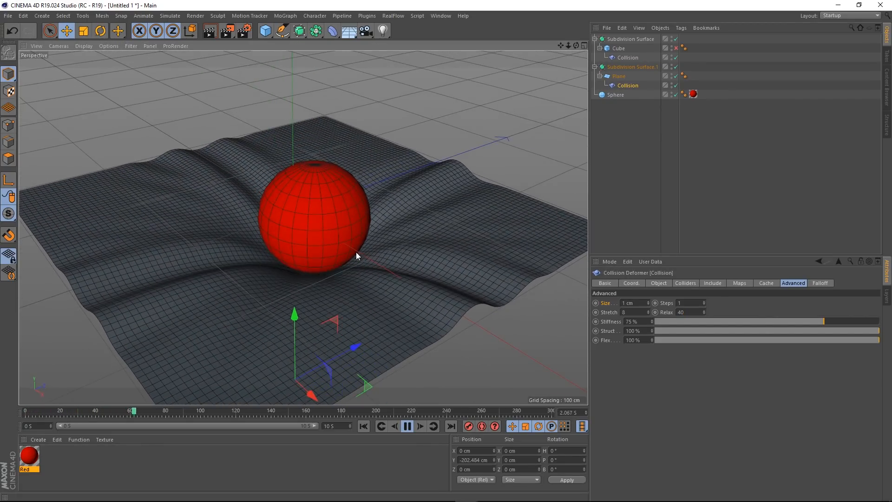
pyautogui.click(615, 94)
pyautogui.moveTo(391, 220); pyautogui.dragTo(367, 260)
# Switch the plane deformer's collider solver to Inside (Stretch)
pyautogui.click(628, 86)
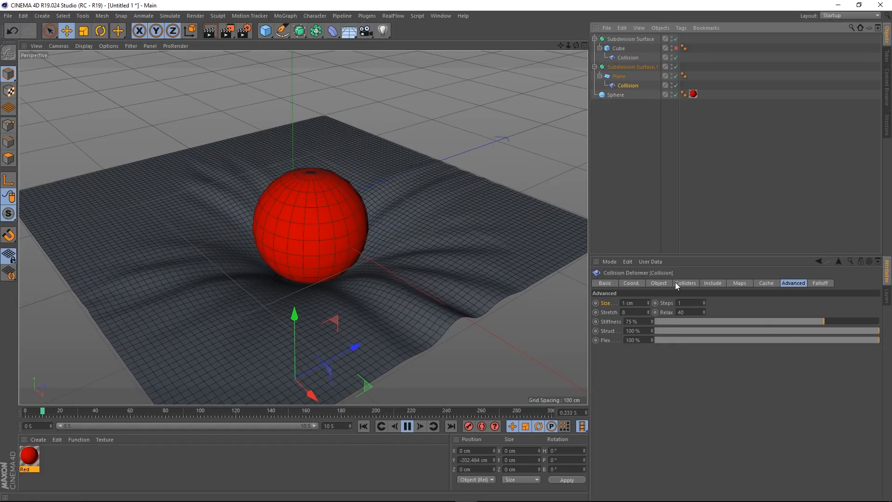
pyautogui.click(679, 282)
pyautogui.click(654, 303)
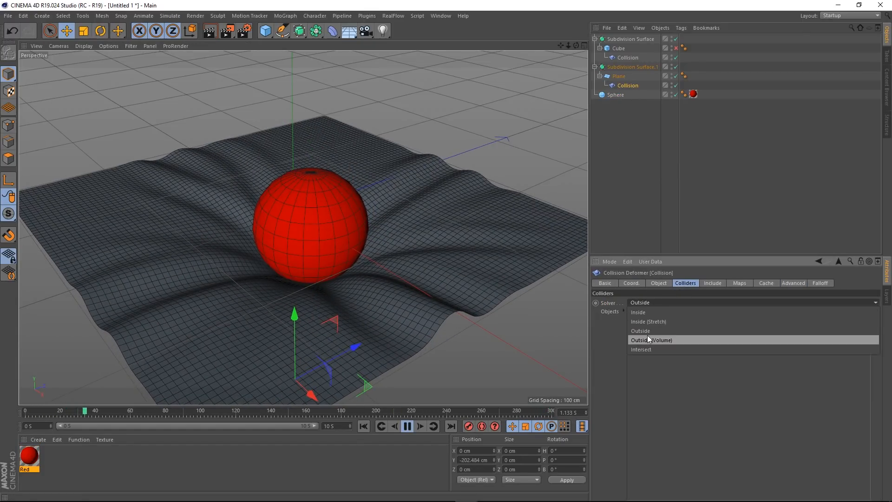
pyautogui.click(651, 321)
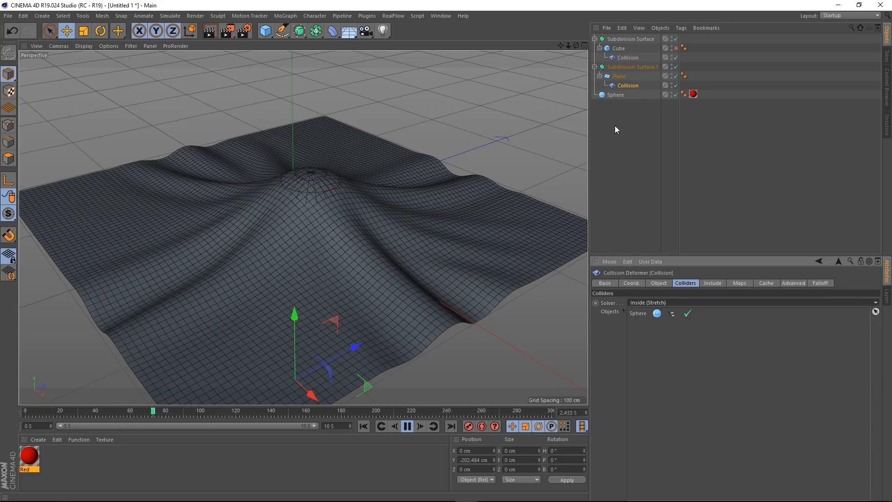
# Set the plane deformer's Advanced Size to 4 cm
pyautogui.click(790, 284)
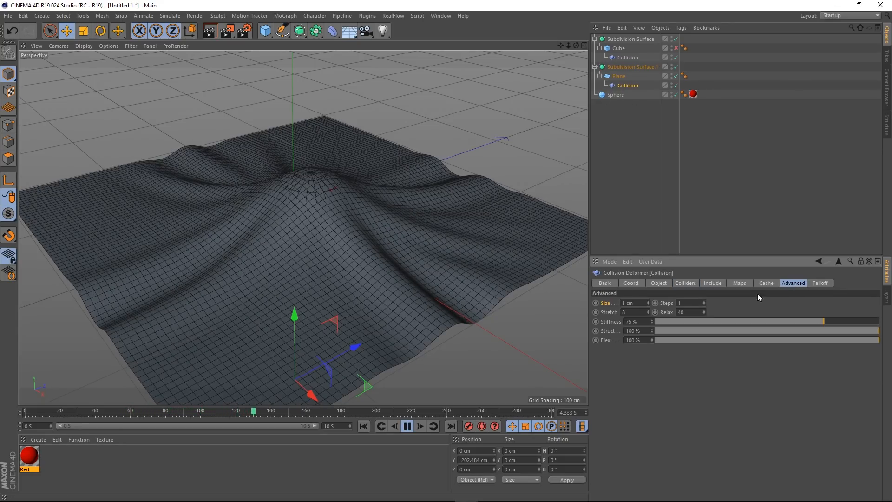
pyautogui.click(632, 303)
pyautogui.write('4')
pyautogui.press('Return')
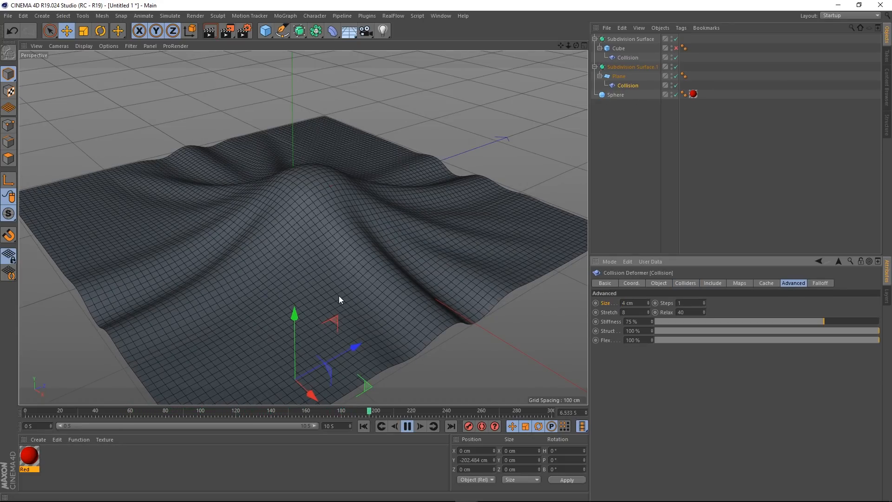
# Raise the sphere beneath the cloth-like plane to a Y position of about 140 cm
pyautogui.click(621, 95)
pyautogui.scroll(-2, 316, 235)
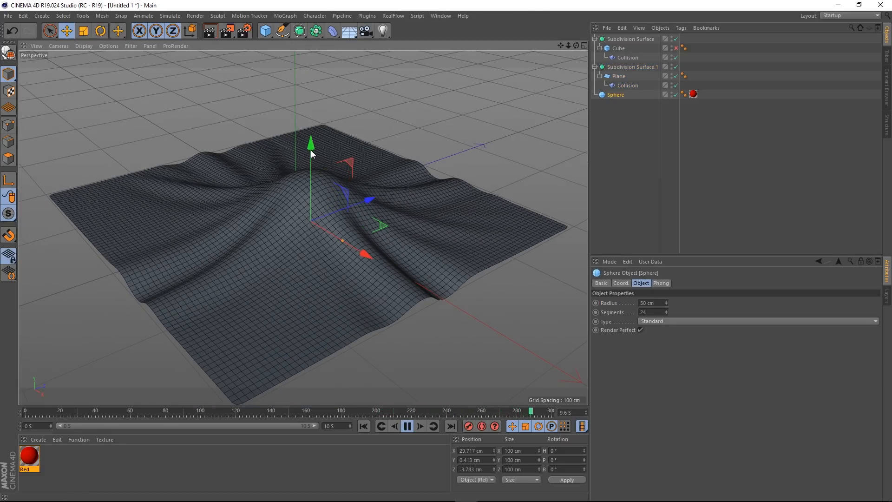
pyautogui.moveTo(310, 150); pyautogui.dragTo(307, 51)
pyautogui.scroll(-2, 277, 185)
pyautogui.keyDown('alt'); pyautogui.moveTo(263, 175); pyautogui.dragTo(361, 277); pyautogui.keyUp('alt')
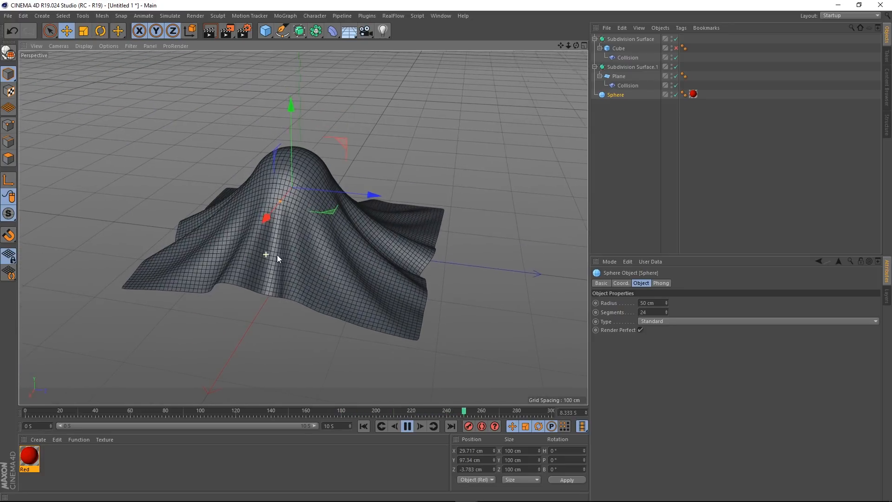
pyautogui.moveTo(291, 103); pyautogui.dragTo(311, 75)
pyautogui.keyDown('alt'); pyautogui.moveTo(361, 204); pyautogui.dragTo(304, 227); pyautogui.keyUp('alt')
pyautogui.keyDown('alt'); pyautogui.moveTo(303, 228); pyautogui.dragTo(316, 216); pyautogui.keyUp('alt')
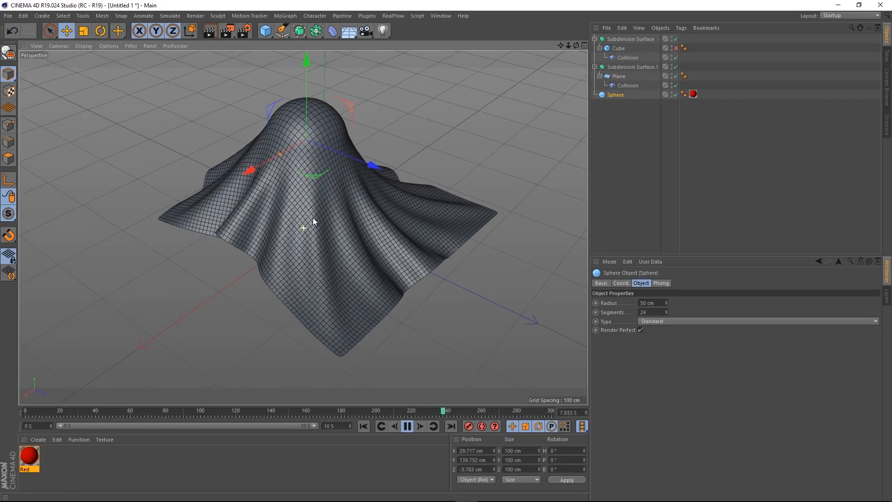
# Set the plane deformer's Advanced Relax to 4 and its Stiffness to 0%
pyautogui.click(626, 85)
pyautogui.click(793, 283)
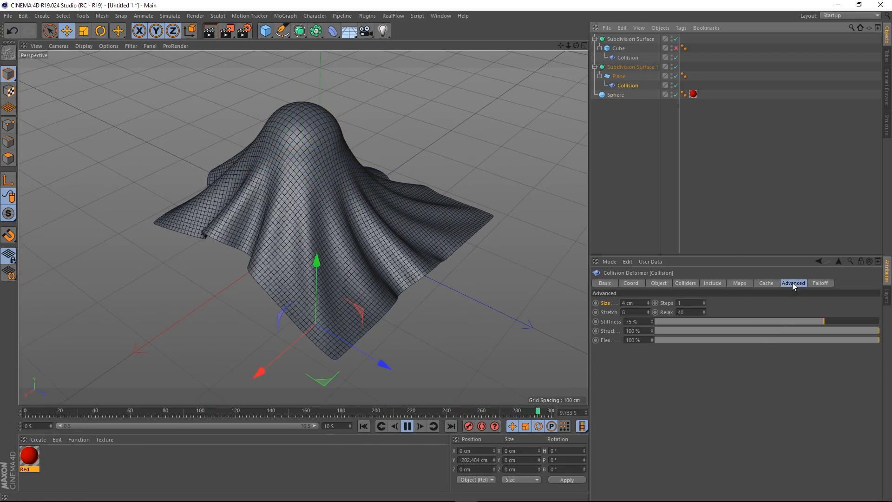
pyautogui.rightClick(664, 311)
pyautogui.click(673, 314)
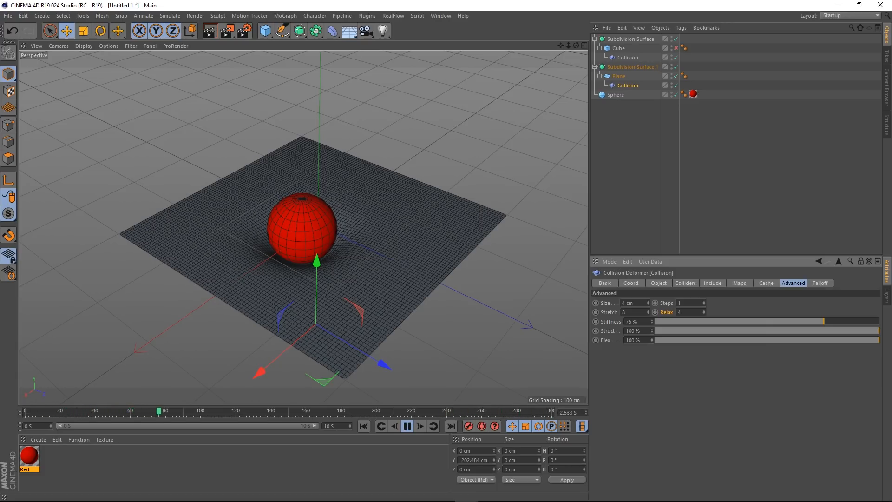
pyautogui.keyDown('alt'); pyautogui.moveTo(283, 239); pyautogui.dragTo(367, 216); pyautogui.keyUp('alt')
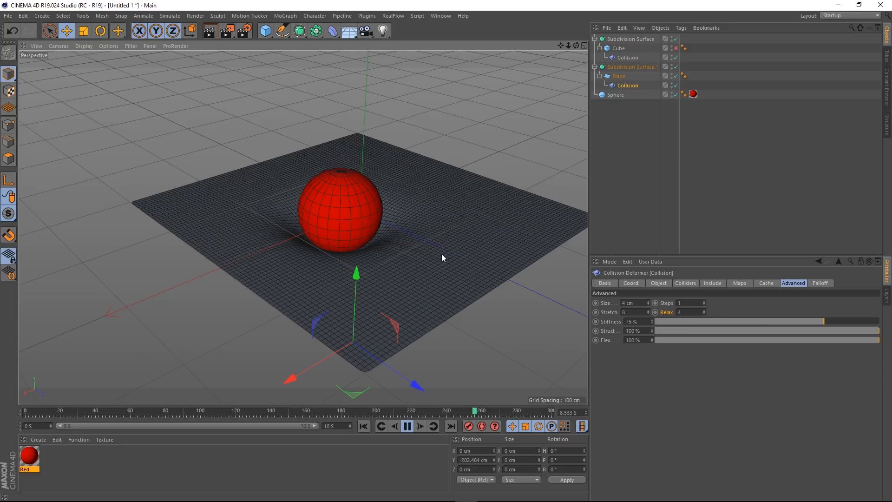
pyautogui.moveTo(758, 322); pyautogui.dragTo(589, 329)
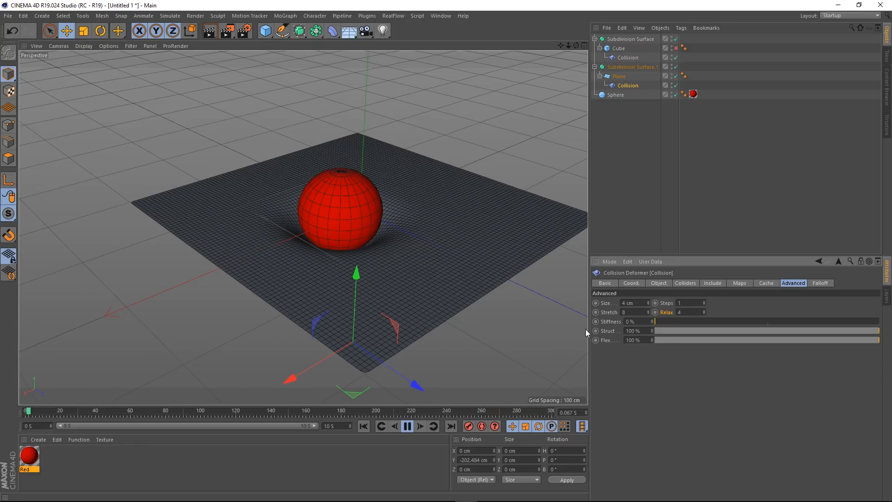
# Move the sphere over the plane and raise it above the surface to about X -58, Y 170, Z -28 cm
pyautogui.click(378, 224)
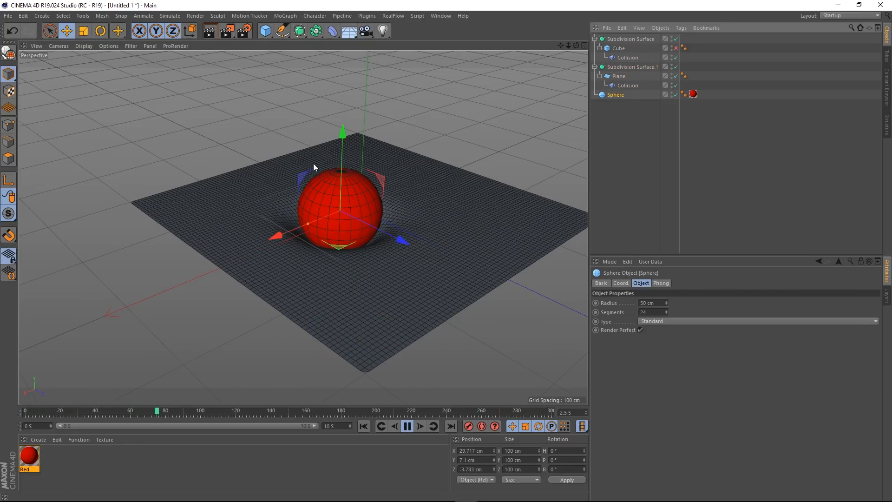
pyautogui.moveTo(338, 244); pyautogui.dragTo(378, 215)
pyautogui.moveTo(381, 104)
pyautogui.mouseDown()
pyautogui.moveTo(381, 207)
pyautogui.moveTo(386, 114)
pyautogui.moveTo(365, 213)
pyautogui.moveTo(358, 112)
pyautogui.moveTo(349, 113)
pyautogui.moveTo(353, 177)
pyautogui.moveTo(367, 113)
pyautogui.moveTo(370, 148)
pyautogui.moveTo(370, 107)
pyautogui.moveTo(363, 159)
pyautogui.moveTo(358, 69)
pyautogui.moveTo(359, 199)
pyautogui.moveTo(382, 105)
pyautogui.mouseUp()
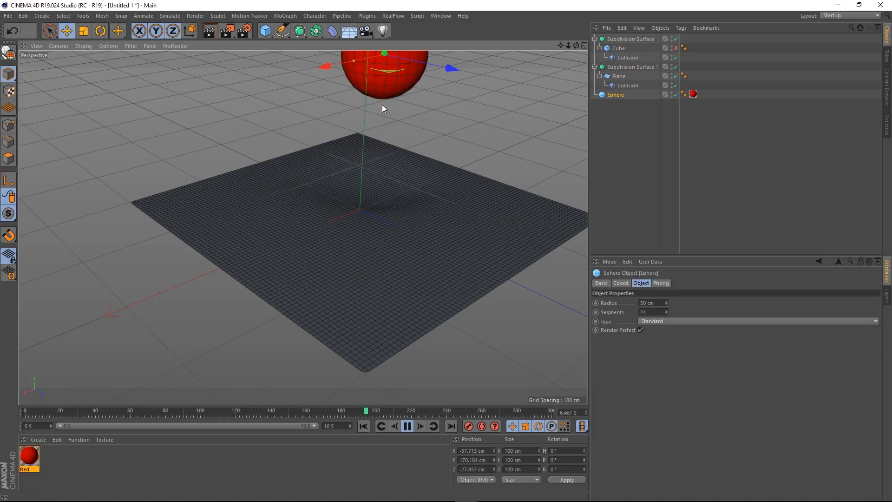
# Set the plane deformer's Stiffness to 100% and lower the sphere through the plane to a Y position of about -54 cm
pyautogui.click(626, 85)
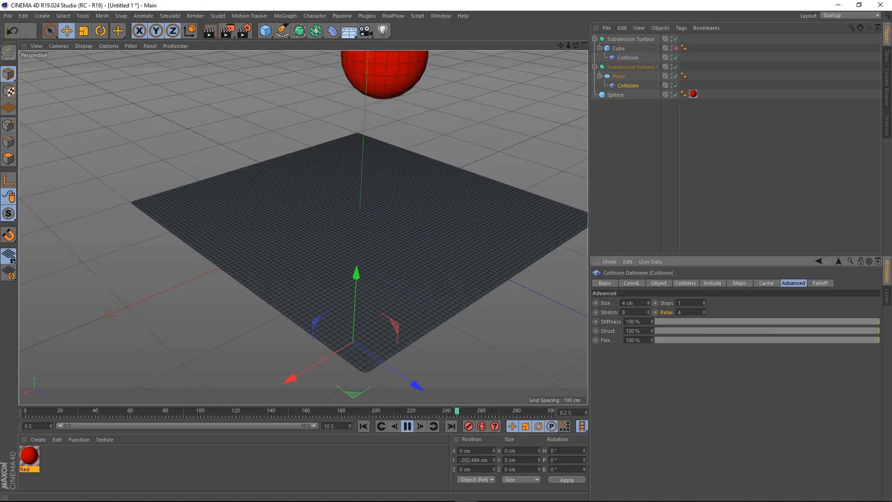
pyautogui.click(614, 95)
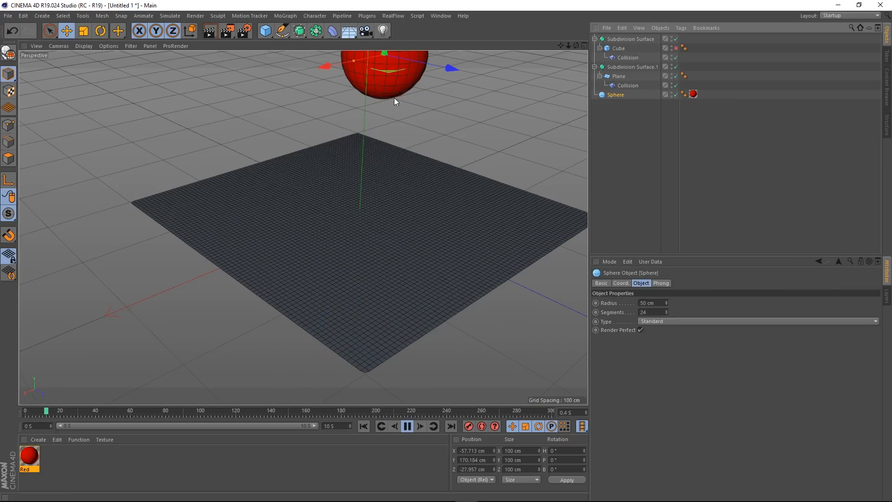
pyautogui.moveTo(391, 63); pyautogui.dragTo(377, 134)
pyautogui.moveTo(374, 160)
pyautogui.keyDown('alt'); pyautogui.mouseDown(button='right')
pyautogui.moveTo(413, 135)
pyautogui.moveTo(402, 129)
pyautogui.moveTo(403, 181)
pyautogui.moveTo(381, 149)
pyautogui.mouseUp(button='right'); pyautogui.keyUp('alt')
pyautogui.moveTo(365, 99); pyautogui.dragTo(373, 172)
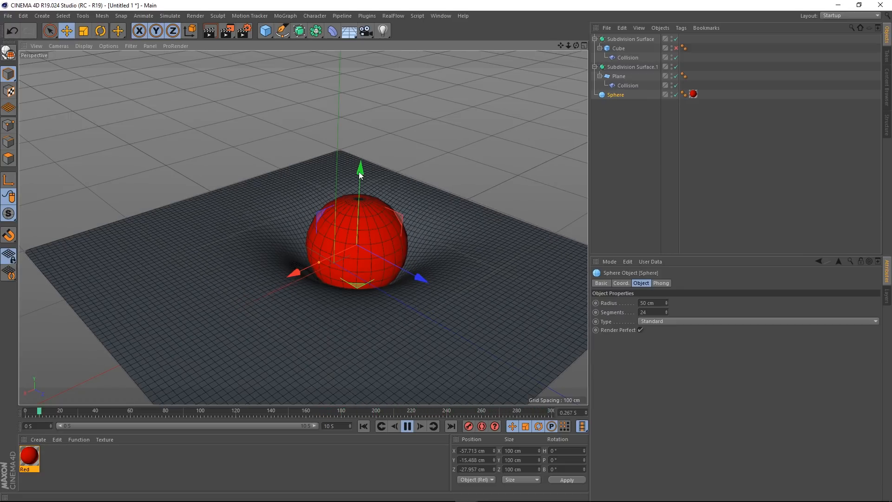
pyautogui.moveTo(360, 169); pyautogui.dragTo(342, 203)
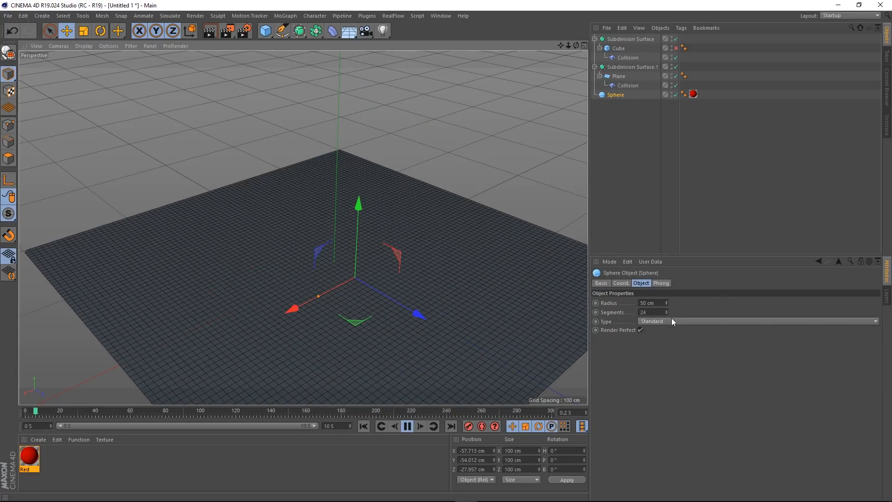
# Set the plane deformer's Stiffness to 10% and move the sphere below the plane to a Y position of about -75 cm
pyautogui.click(627, 87)
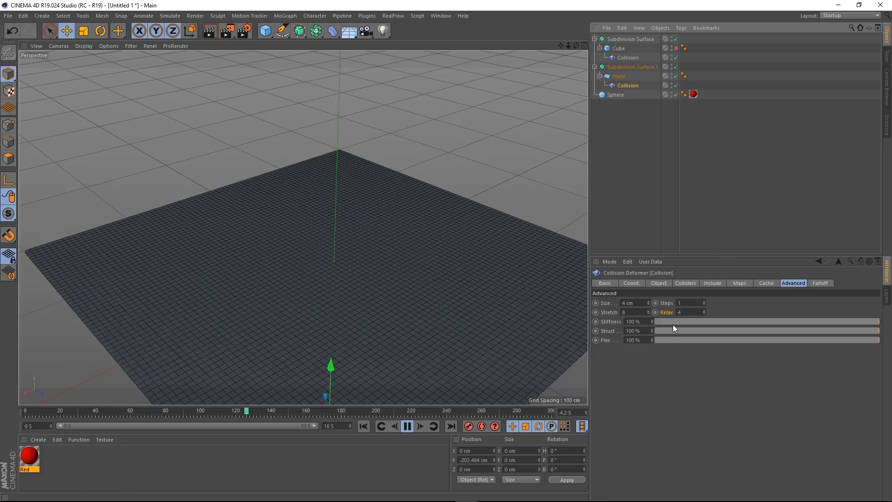
pyautogui.moveTo(632, 322); pyautogui.dragTo(408, 309)
pyautogui.write('10')
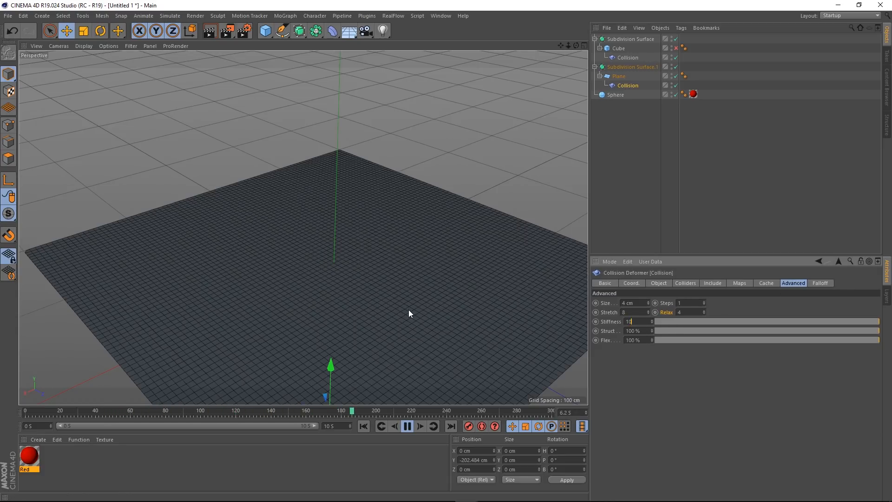
pyautogui.press('Return')
pyautogui.click(616, 95)
pyautogui.moveTo(359, 205); pyautogui.dragTo(326, 235)
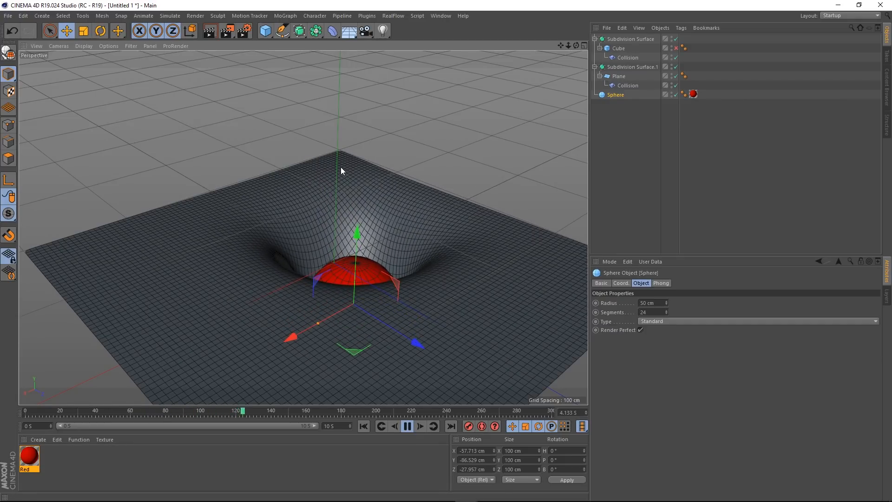
pyautogui.moveTo(355, 233)
pyautogui.mouseDown()
pyautogui.moveTo(362, 116)
pyautogui.moveTo(361, 236)
pyautogui.moveTo(360, 223)
pyautogui.mouseUp()
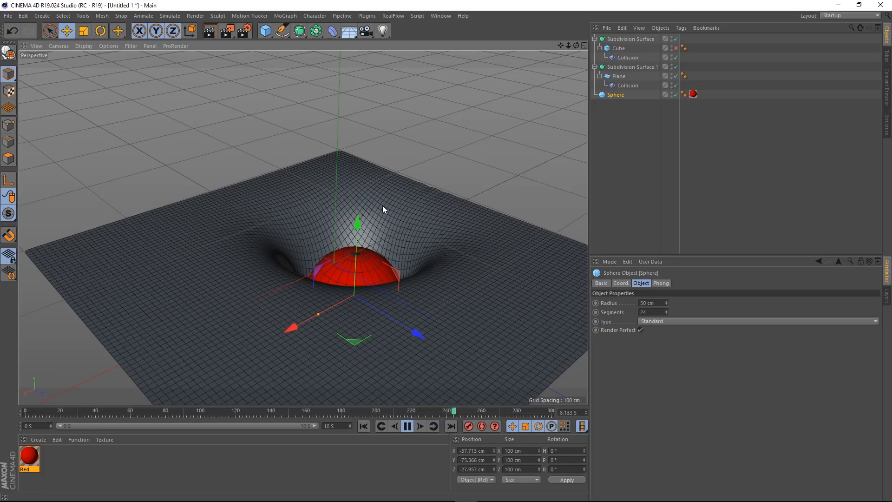
# Set the plane deformer's Stiffness to 100% and lower the sphere further below the plane
pyautogui.click(621, 86)
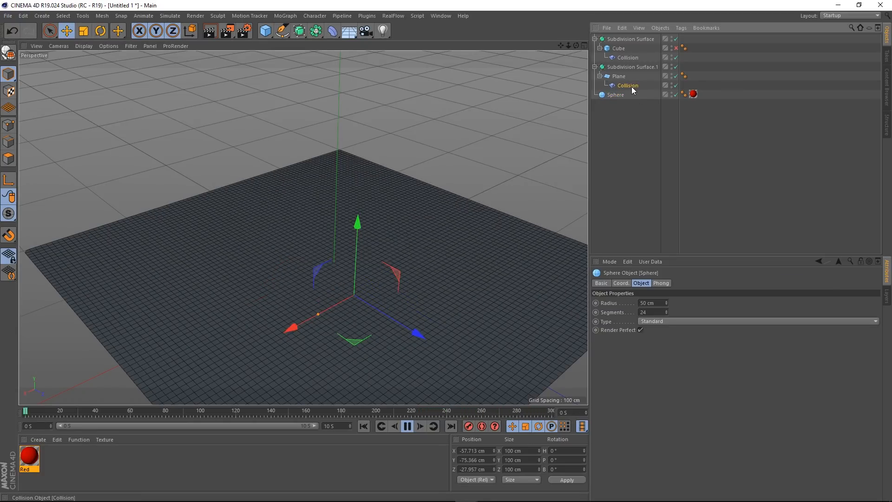
pyautogui.moveTo(677, 322); pyautogui.dragTo(888, 320)
pyautogui.click(615, 95)
pyautogui.moveTo(359, 228); pyautogui.dragTo(340, 277)
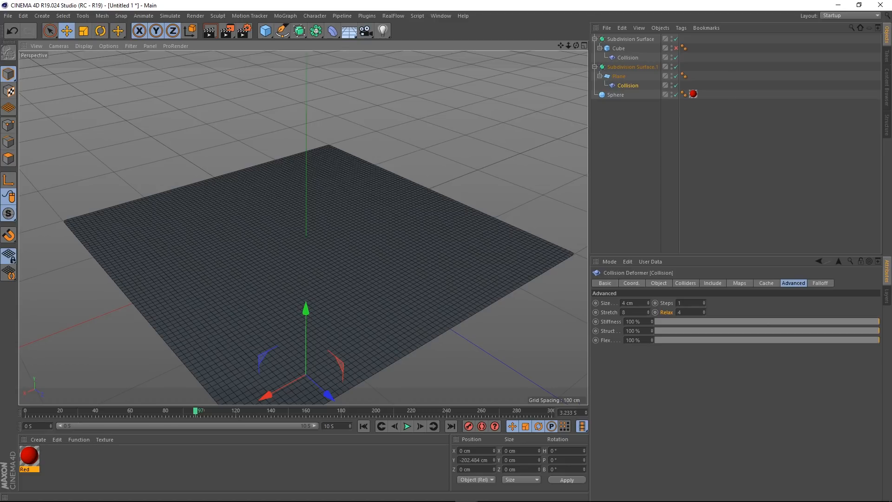
# Raise the sphere until it only partly sinks into the plane, and reselect the plane's Collision deformer
pyautogui.click(617, 94)
pyautogui.moveTo(338, 188); pyautogui.dragTo(330, 144)
pyautogui.click(640, 84)
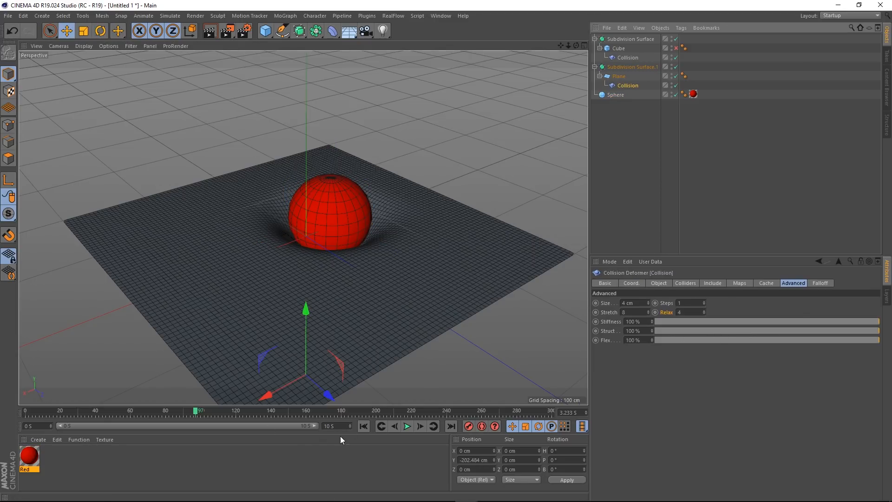
# Play the animation, raise the sphere slightly to a Y position of about 3 cm, and reselect the plane's Collision deformer
pyautogui.click(407, 427)
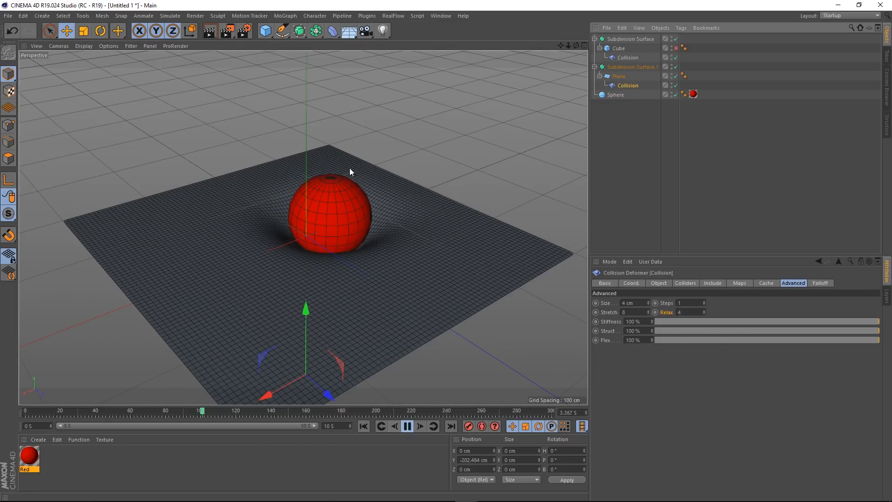
pyautogui.click(628, 94)
pyautogui.moveTo(332, 148)
pyautogui.mouseDown()
pyautogui.moveTo(328, 60)
pyautogui.moveTo(342, 180)
pyautogui.moveTo(331, 55)
pyautogui.moveTo(341, 172)
pyautogui.moveTo(334, 69)
pyautogui.moveTo(335, 132)
pyautogui.mouseUp()
pyautogui.click(625, 86)
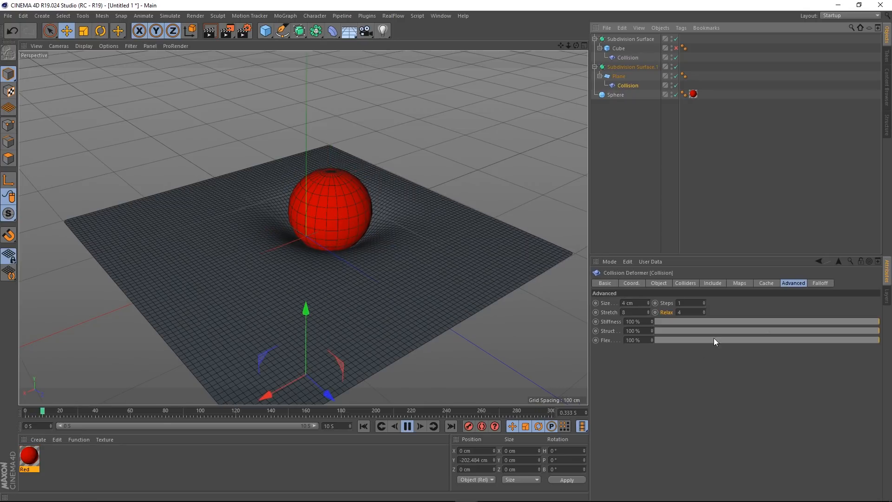
# Sharply reduce the plane deformer's Structural strength and push the sphere down through the plane to a Y position of about -83 cm
pyautogui.moveTo(722, 333); pyautogui.dragTo(678, 330)
pyautogui.click(615, 95)
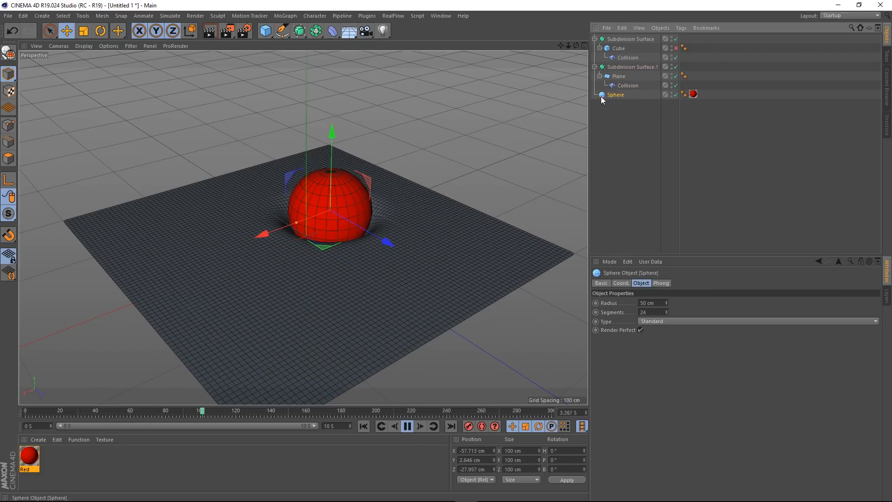
pyautogui.moveTo(330, 136); pyautogui.dragTo(396, 201)
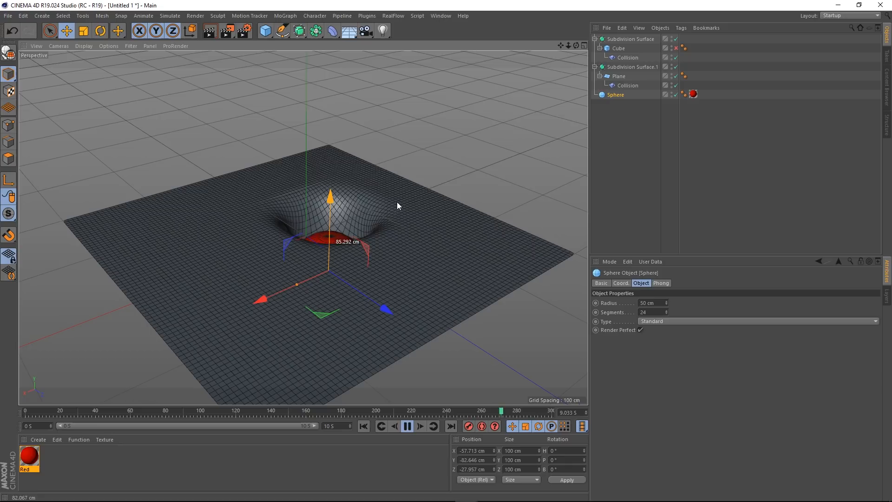
pyautogui.keyDown('alt'); pyautogui.moveTo(424, 271); pyautogui.dragTo(397, 146); pyautogui.keyUp('alt')
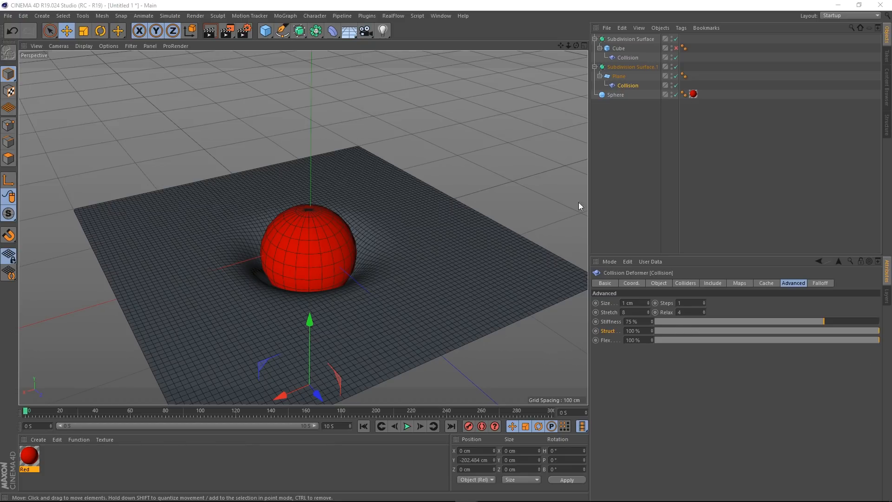
# Play the animation and move the sphere across the plane to about X 81 cm and Z 8 cm
pyautogui.click(608, 94)
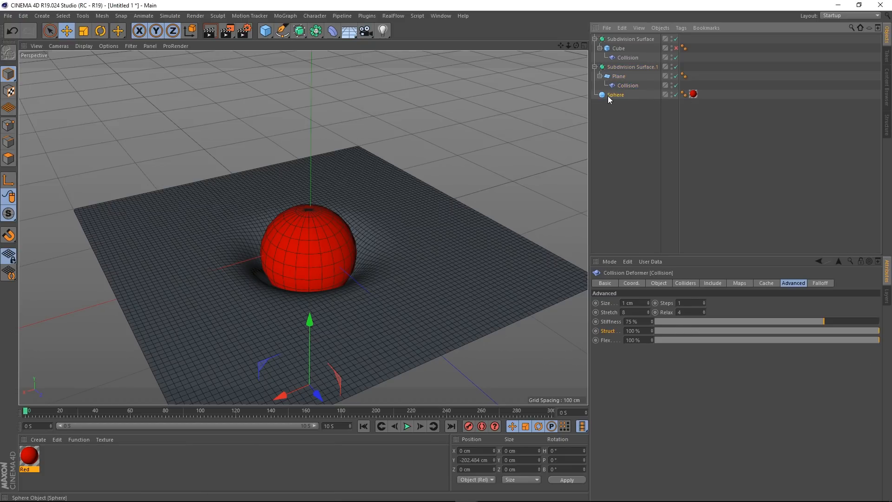
pyautogui.click(407, 426)
pyautogui.moveTo(254, 270); pyautogui.dragTo(188, 310)
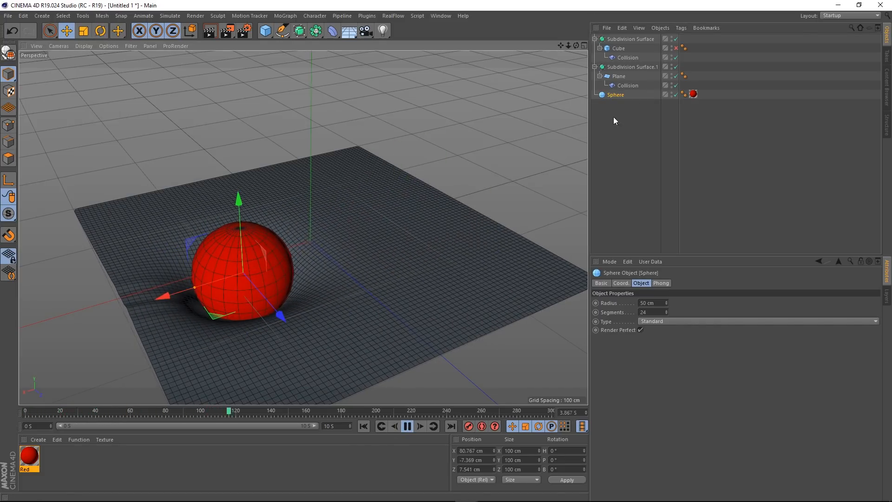
# Set the plane deformer's Flexion to 5% and move the sphere through the plane, ending at about X -16 cm and Y -41 cm
pyautogui.click(631, 87)
pyautogui.moveTo(726, 341); pyautogui.dragTo(664, 344)
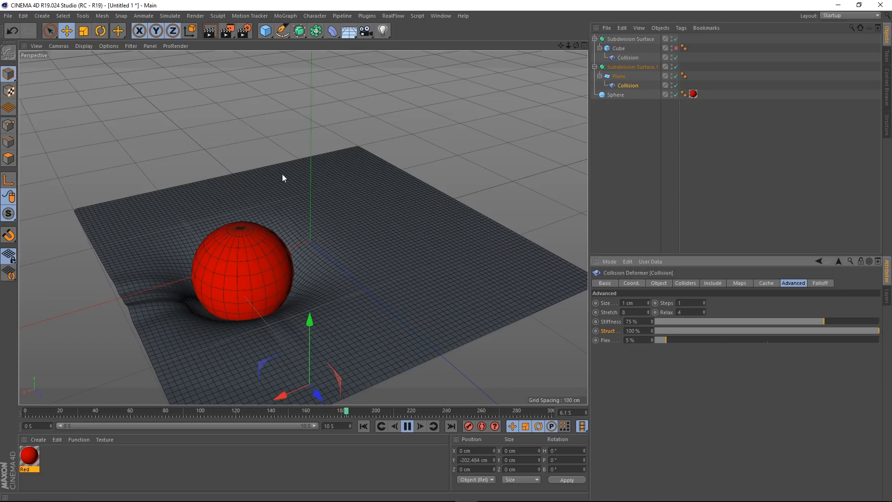
pyautogui.click(614, 95)
pyautogui.moveTo(169, 292); pyautogui.dragTo(178, 400)
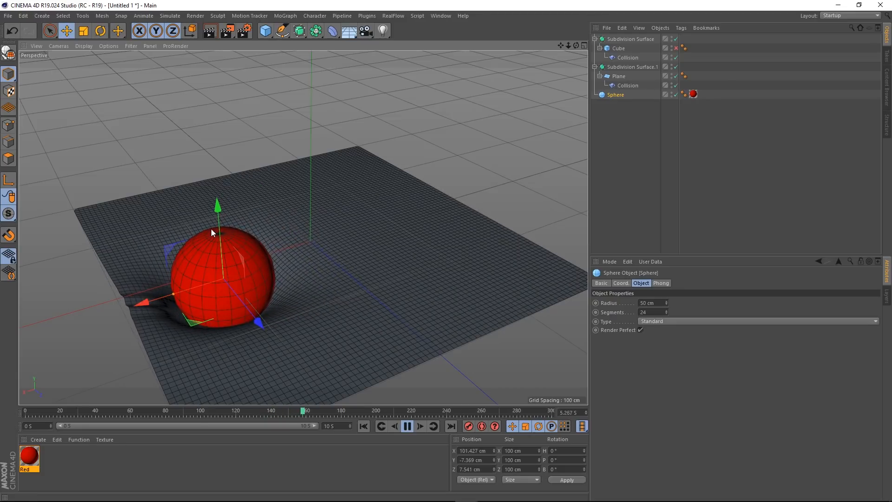
pyautogui.moveTo(219, 208); pyautogui.dragTo(219, 242)
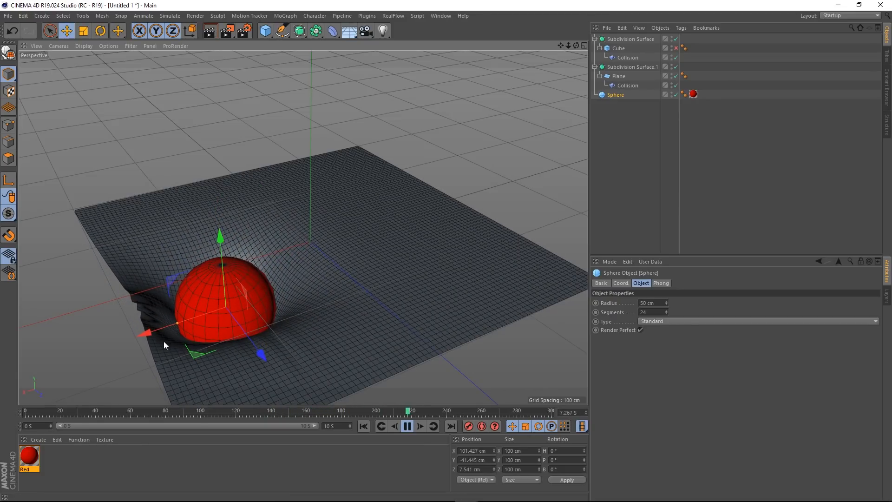
pyautogui.moveTo(139, 336); pyautogui.dragTo(288, 397)
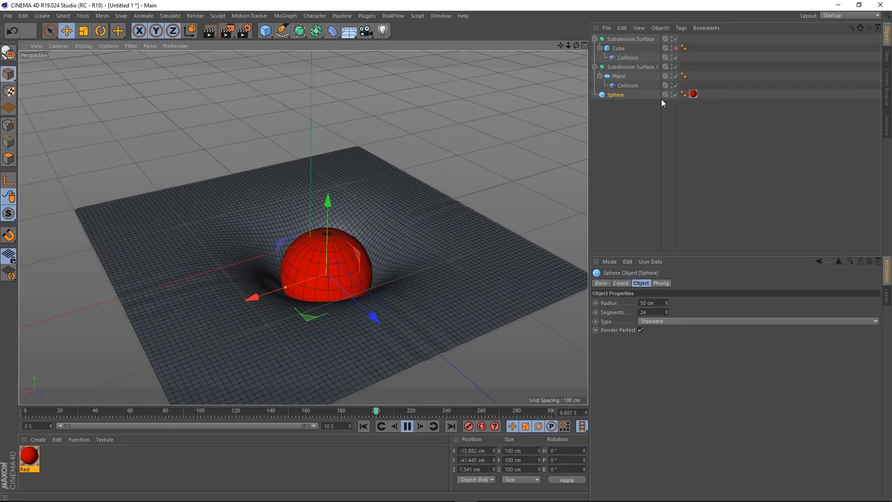
# Set the plane deformer's Relax to 30 and its Stiffness to 100%
pyautogui.click(628, 86)
pyautogui.write('30')
pyautogui.press('Return')
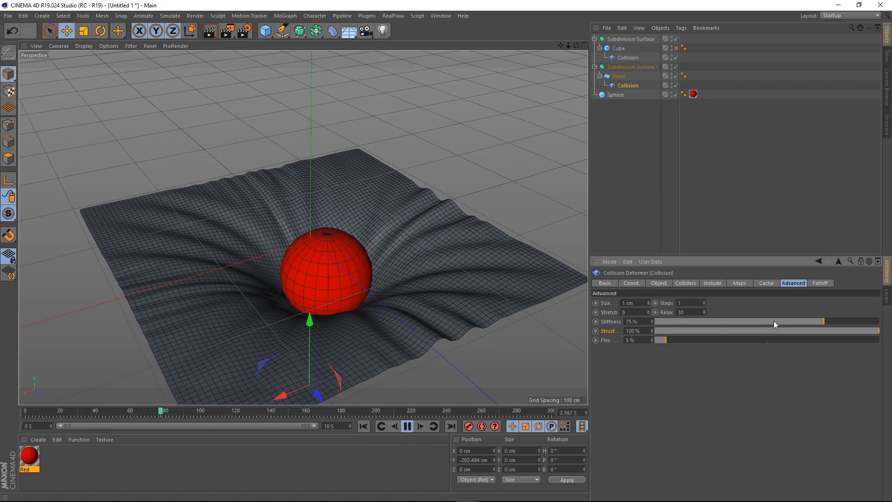
pyautogui.moveTo(824, 321); pyautogui.dragTo(735, 322)
pyautogui.moveTo(635, 324); pyautogui.dragTo(880, 321)
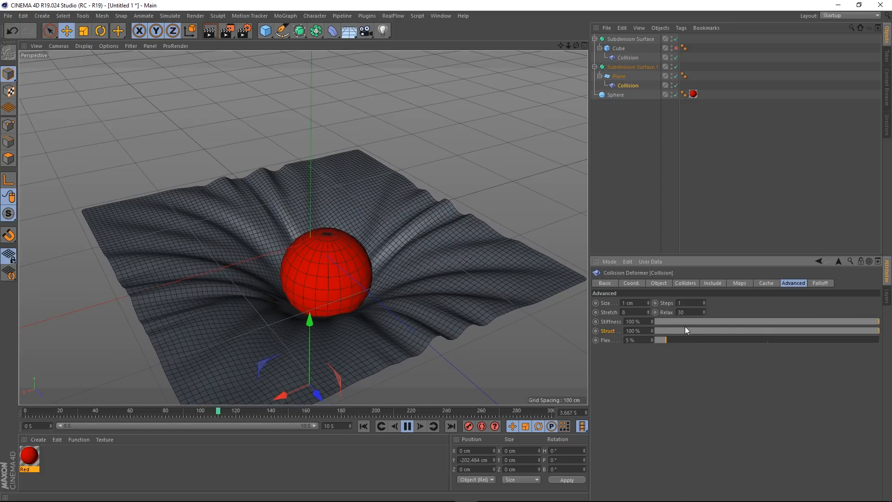
# Set the plane deformer's Structural strength to 52% and move the sphere horizontally across the plane
pyautogui.moveTo(793, 332); pyautogui.dragTo(771, 336)
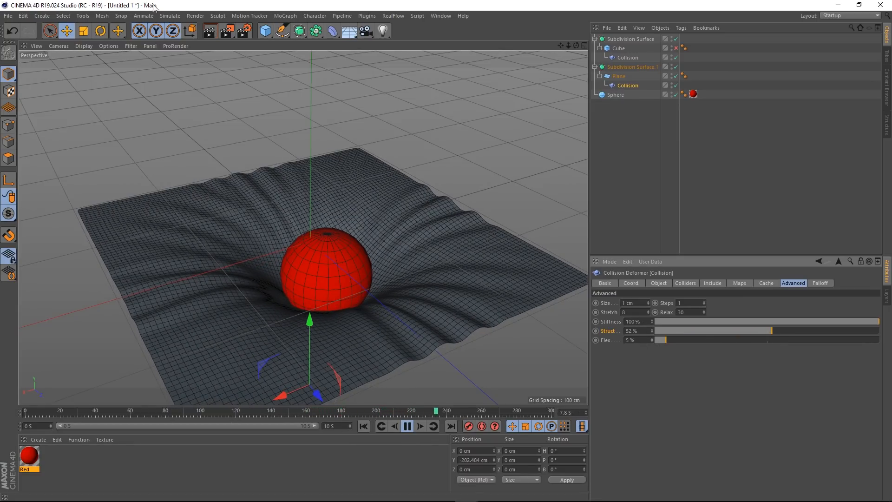
pyautogui.click(615, 95)
pyautogui.moveTo(311, 319); pyautogui.dragTo(344, 370)
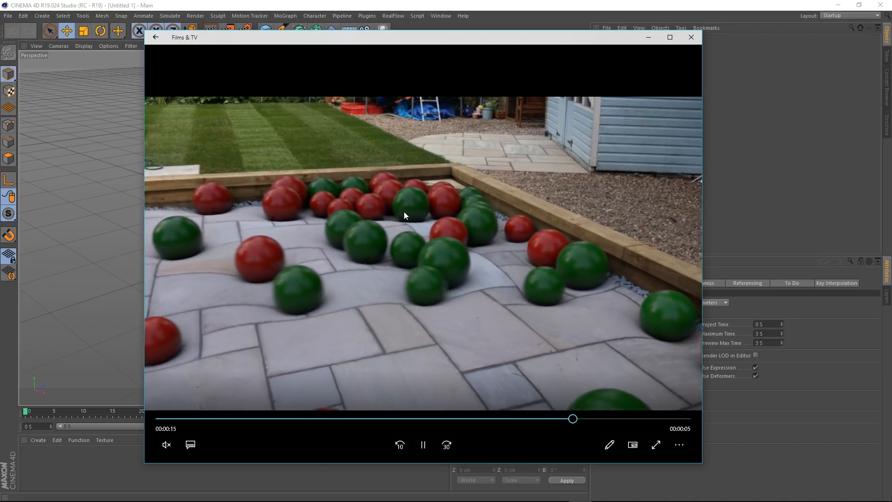
# Close the preview video and add a camera with a Camera Calibrator tag to the empty project
pyautogui.click(689, 39)
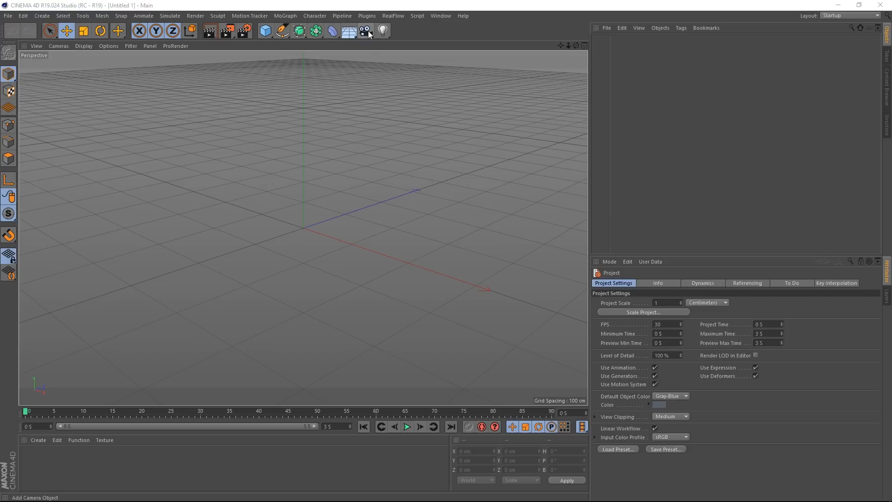
pyautogui.moveTo(365, 33); pyautogui.dragTo(405, 45)
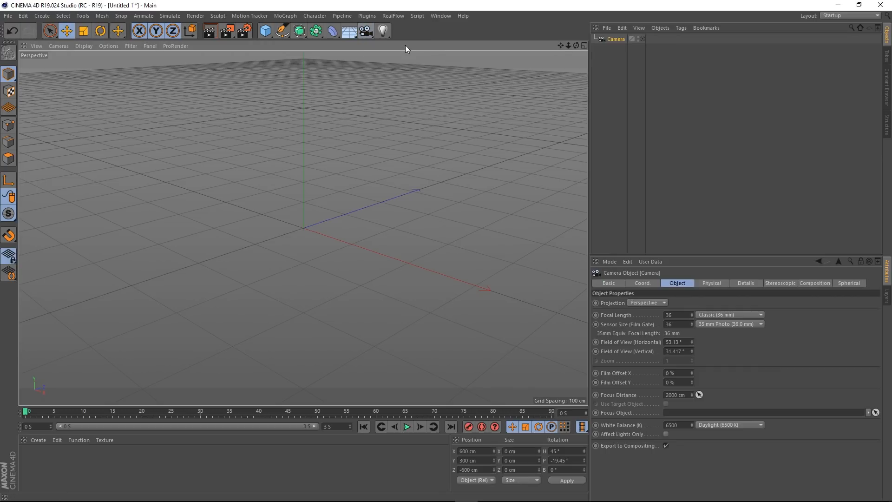
pyautogui.rightClick(616, 38)
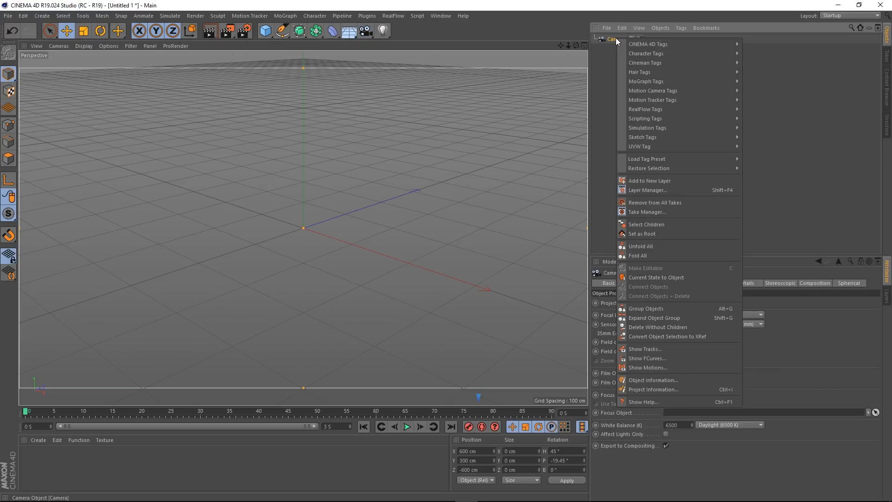
pyautogui.moveTo(682, 45)
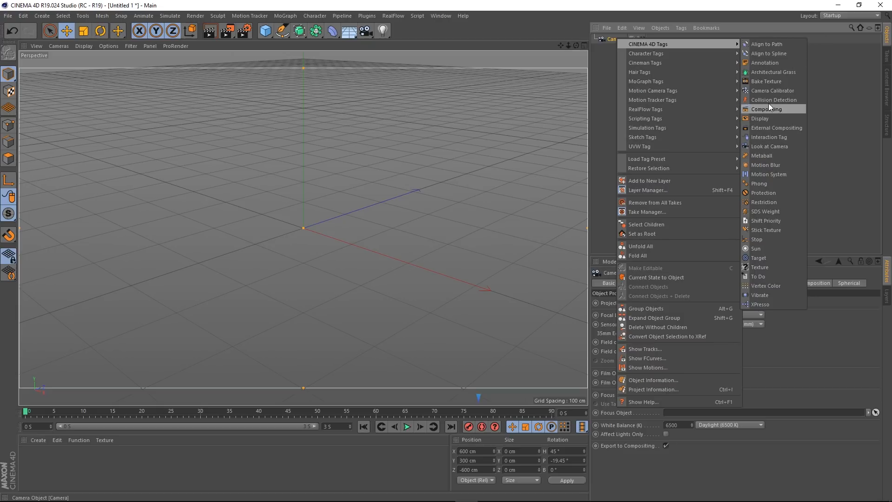
pyautogui.click(773, 91)
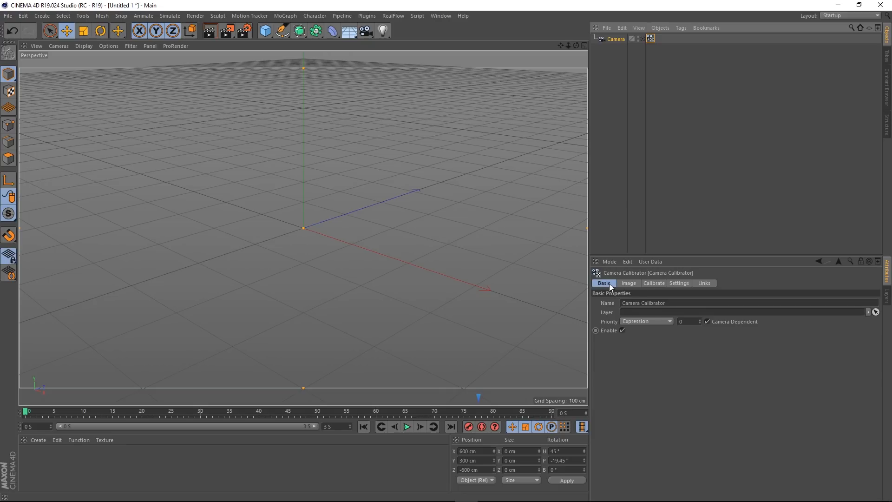
# Load the patio photo from the project's Imports folder as the Camera Calibrator's image
pyautogui.click(631, 285)
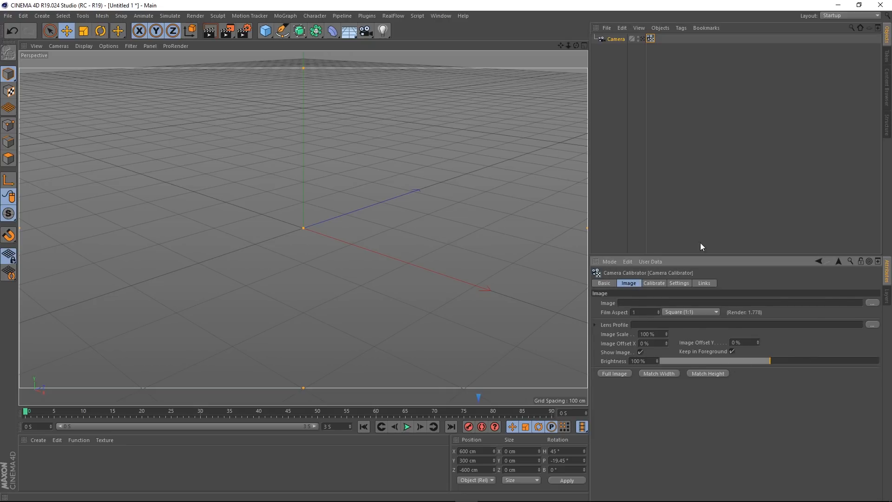
pyautogui.click(872, 303)
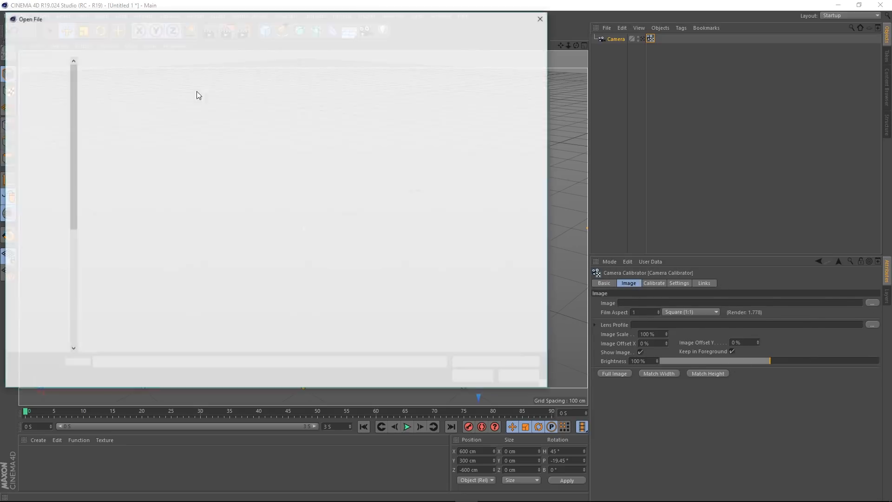
pyautogui.doubleClick(114, 89)
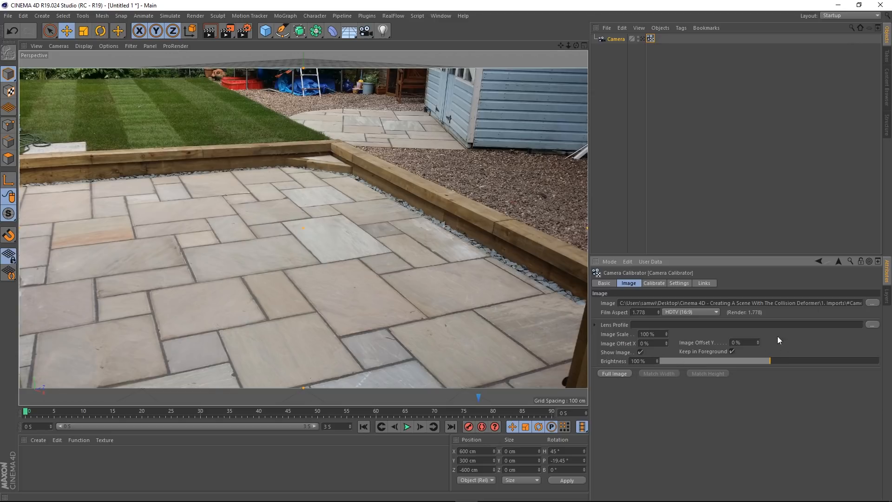
# Look through the new camera and show the Camera Calibrator tag's calibration settings over the patio photo
pyautogui.click(653, 282)
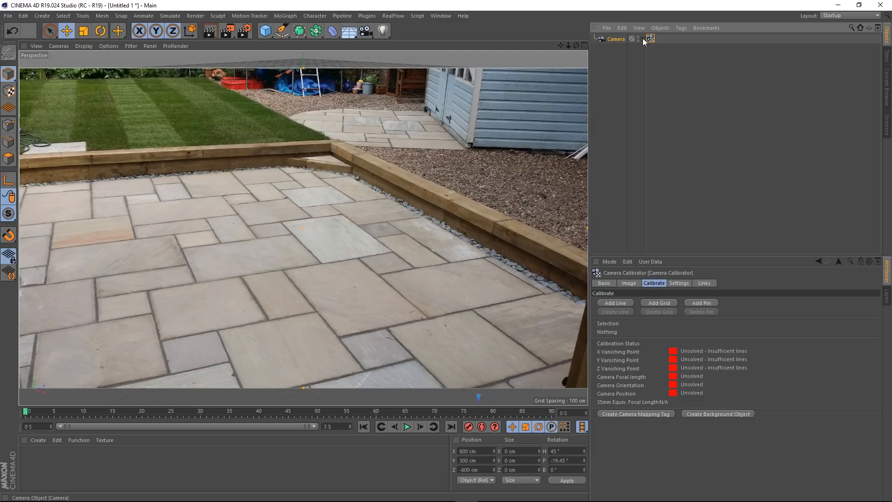
pyautogui.click(677, 89)
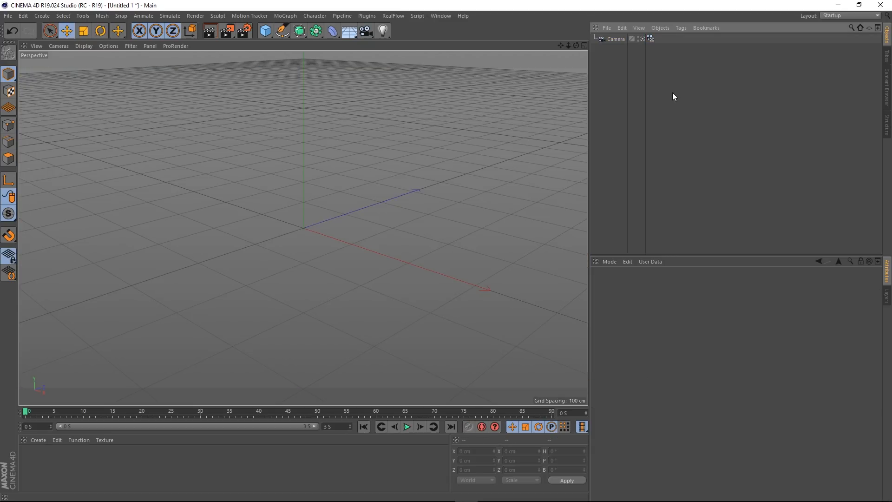
pyautogui.click(651, 39)
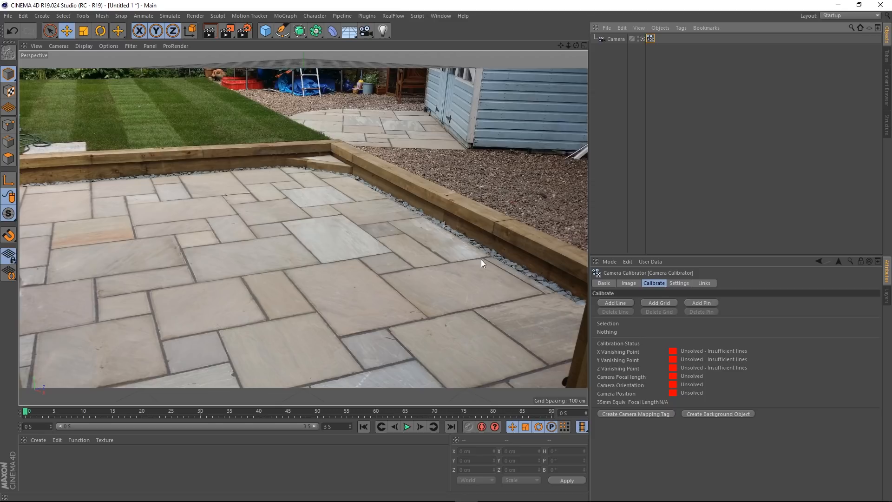
# Add a calibration line along the upper edge of the timber border beside the gravel and assign it to the Z axis
pyautogui.click(624, 303)
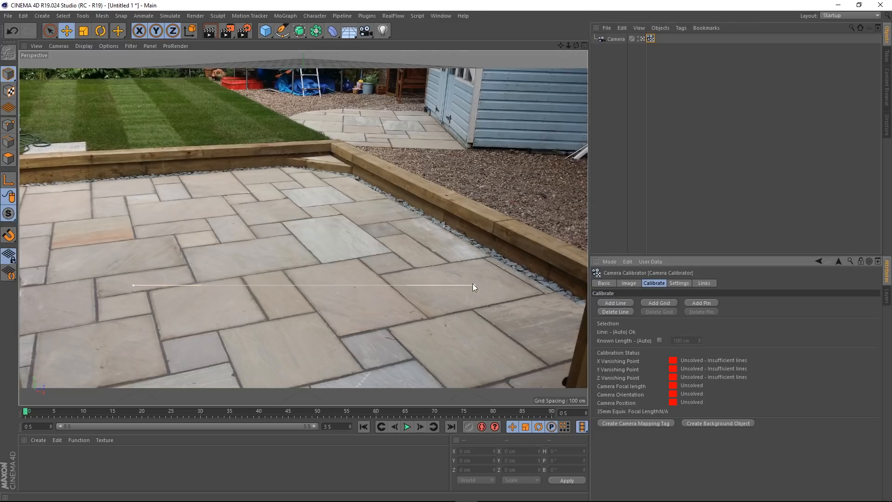
pyautogui.moveTo(474, 284); pyautogui.dragTo(567, 256)
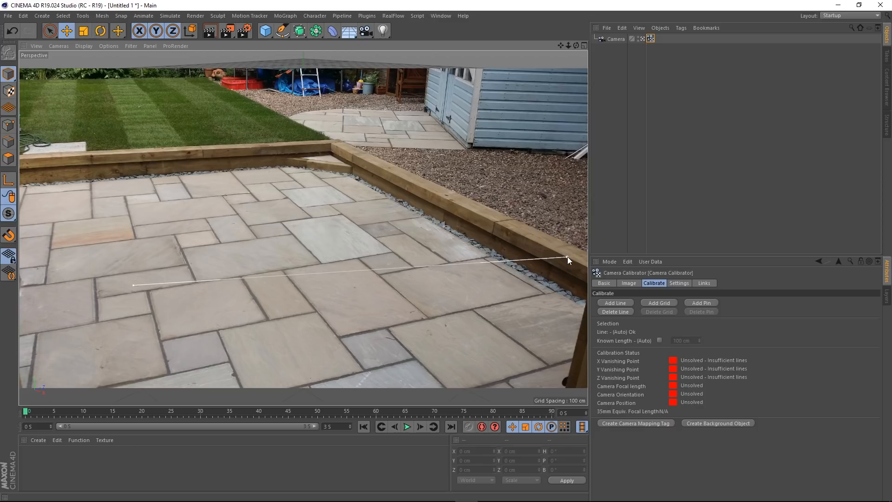
pyautogui.moveTo(134, 286); pyautogui.dragTo(338, 146)
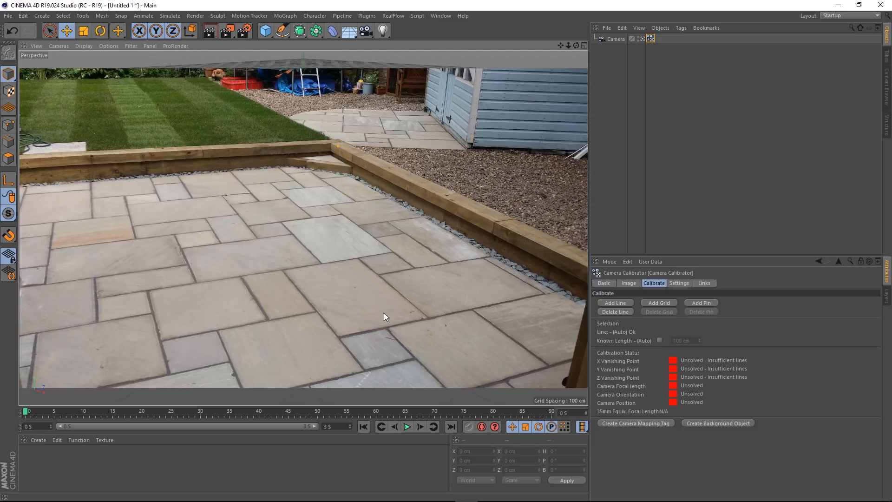
pyautogui.click(475, 212)
pyautogui.keyDown('shift'); pyautogui.click(463, 205); pyautogui.keyUp('shift')
pyautogui.keyDown('shift'); pyautogui.click(462, 205); pyautogui.keyUp('shift')
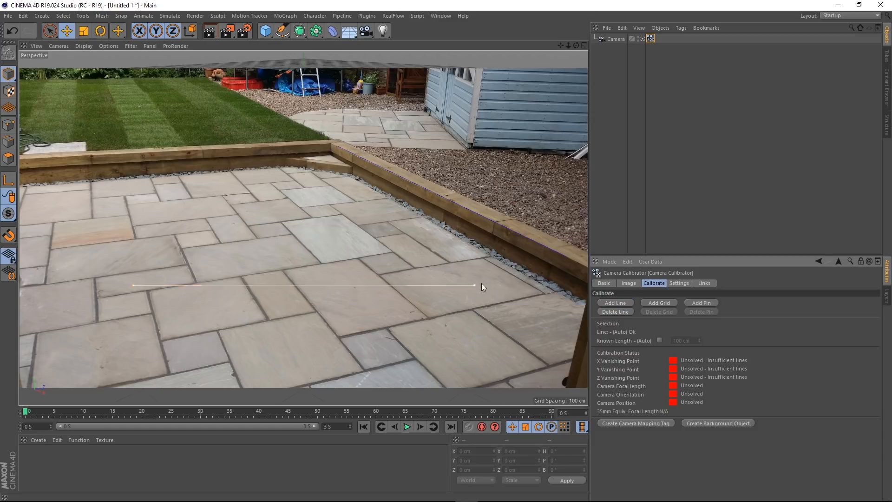
# Fit a second calibration line to the long paving joint nearest the gravel-side timber border and assign it to the Z axis
pyautogui.moveTo(473, 285); pyautogui.dragTo(548, 364)
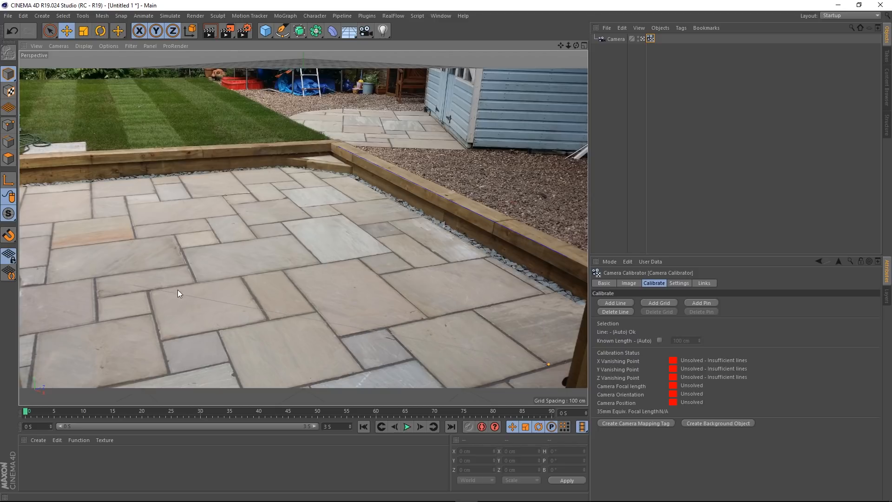
pyautogui.moveTo(133, 286); pyautogui.dragTo(330, 205)
pyautogui.click(444, 289)
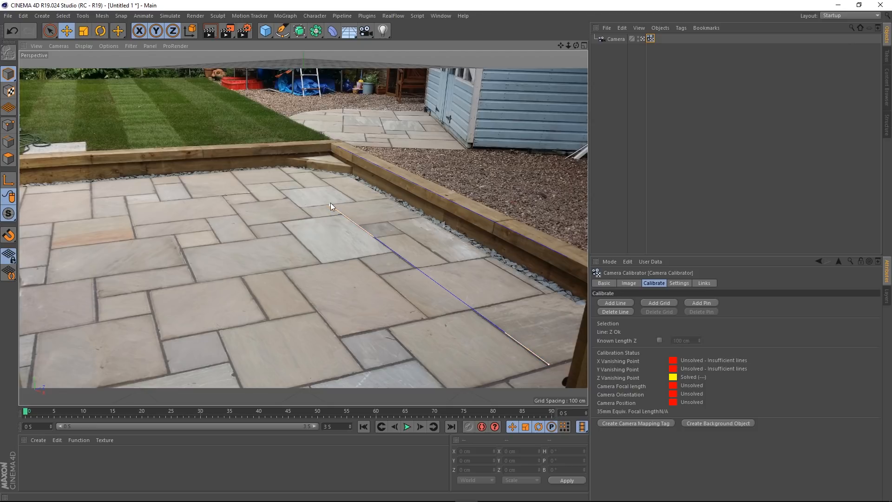
# Add a third Z-axis calibration line along the long paving joint running through the middle of the patio
pyautogui.click(616, 302)
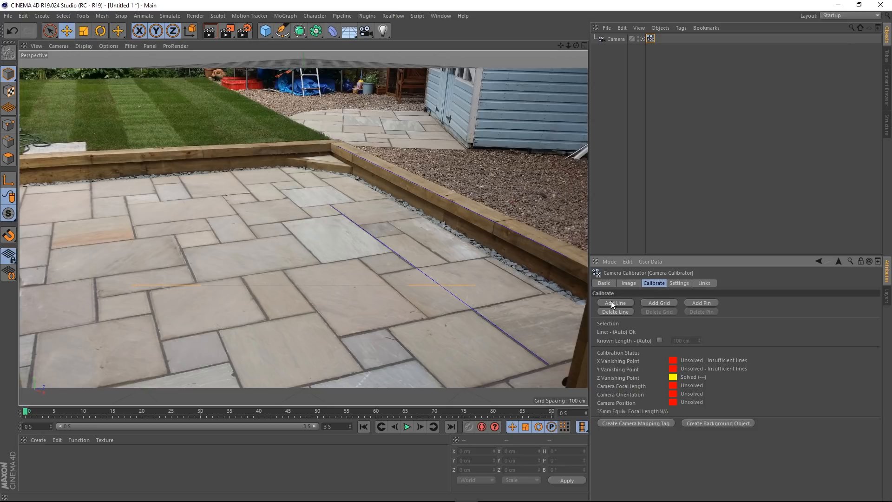
pyautogui.moveTo(476, 285); pyautogui.dragTo(365, 368)
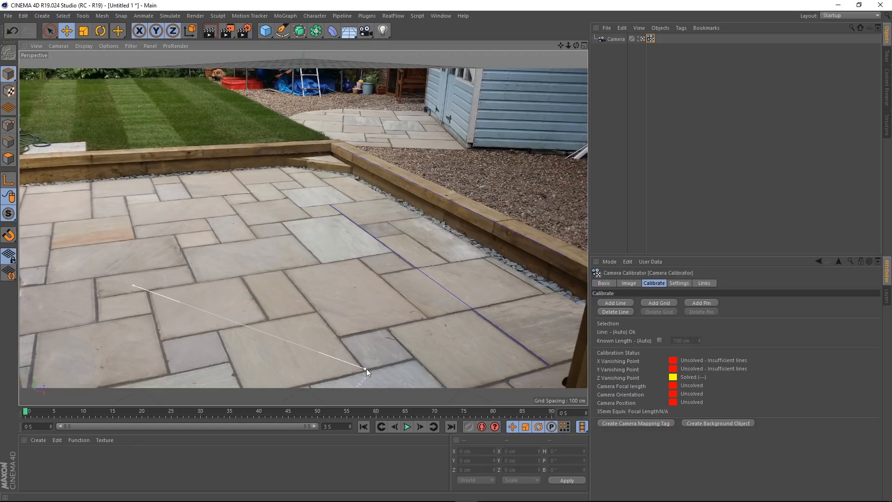
pyautogui.moveTo(132, 285); pyautogui.dragTo(223, 195)
# Add a fourth calibration line along the far-left long paving joint of the patio and assign it to the Z axis
pyautogui.click(622, 303)
pyautogui.moveTo(474, 285); pyautogui.dragTo(170, 373)
pyautogui.moveTo(133, 285); pyautogui.dragTo(127, 196)
pyautogui.click(145, 276)
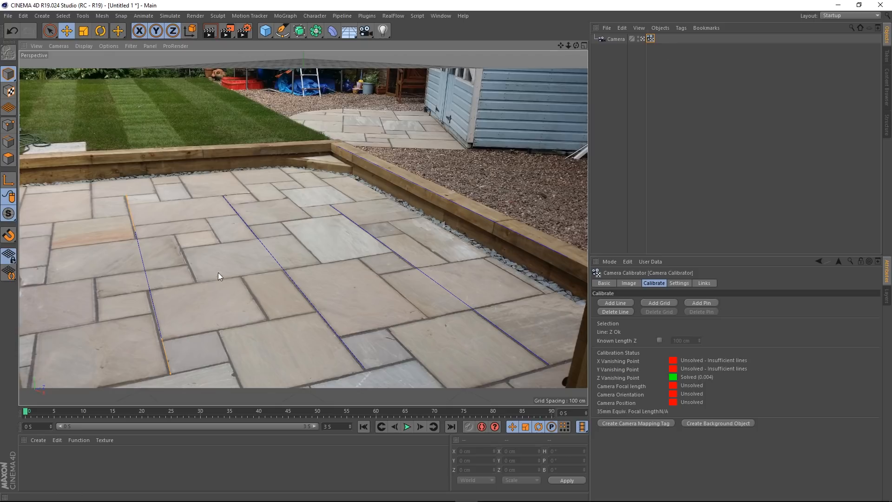
# Add a calibration line along the crosswise paving joint in the patio's foreground and assign it to the X axis
pyautogui.click(610, 303)
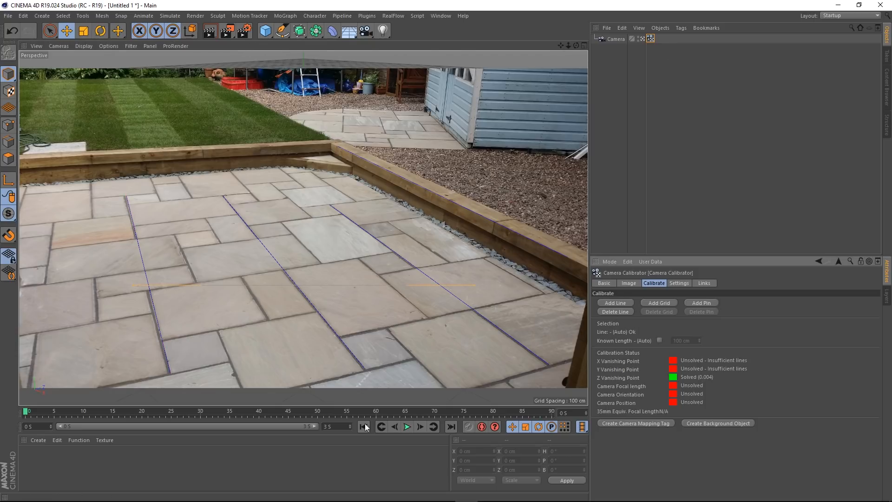
pyautogui.moveTo(475, 285); pyautogui.dragTo(543, 293)
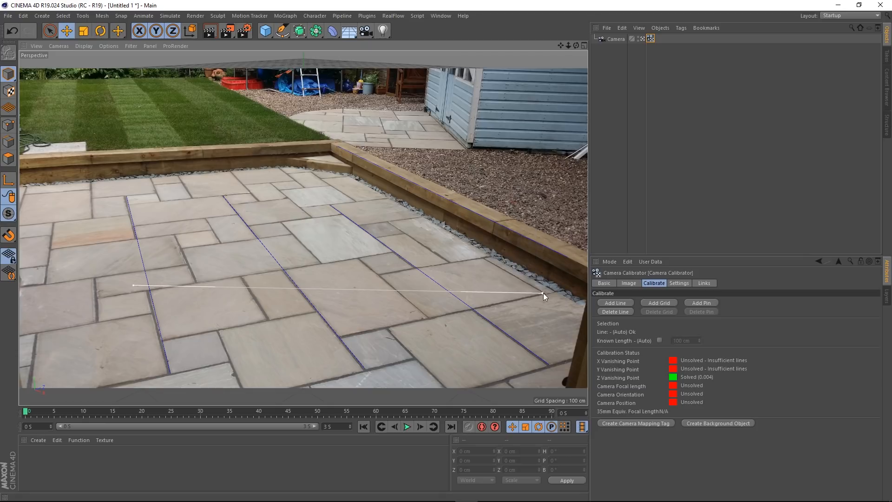
pyautogui.moveTo(139, 285); pyautogui.dragTo(171, 372)
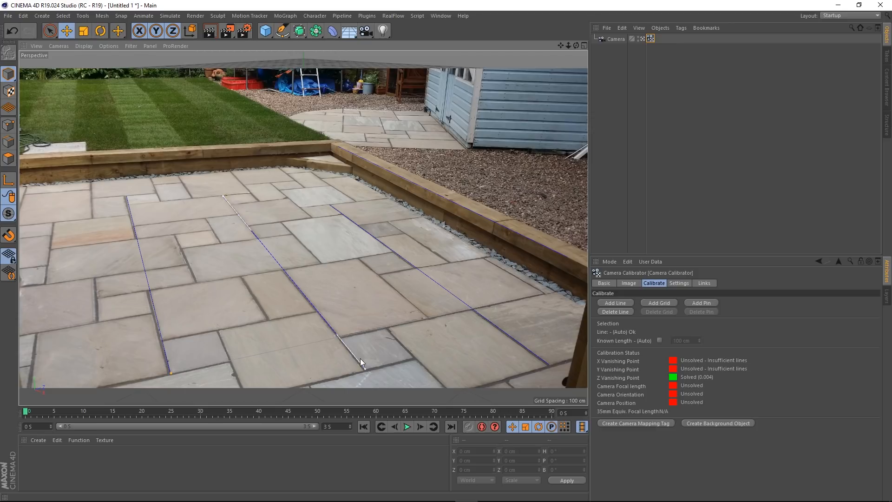
pyautogui.click(378, 328)
# Fit a second X-axis calibration line to the crosswise joint running from the orange slab to the far edge of the pale slab
pyautogui.click(624, 302)
pyautogui.moveTo(473, 283); pyautogui.dragTo(341, 214)
pyautogui.moveTo(136, 282); pyautogui.dragTo(51, 249)
pyautogui.click(225, 229)
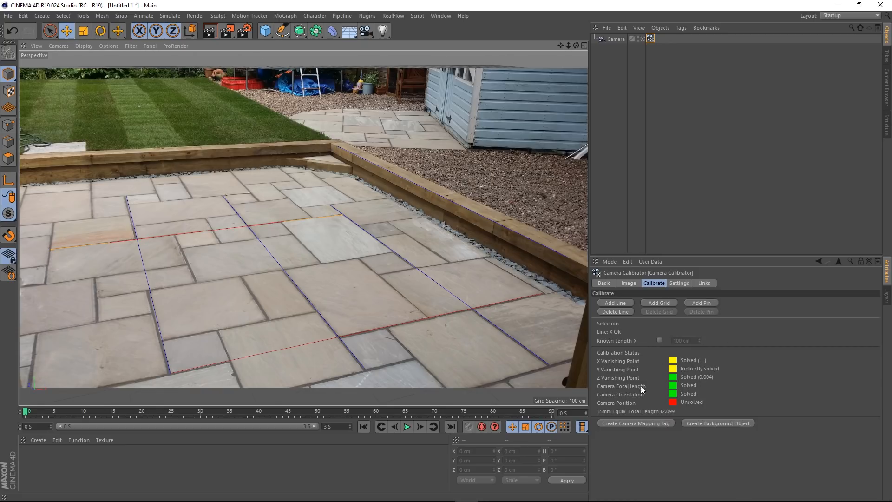
# Add a third calibration line along the crosswise joint between the two existing X-axis lines
pyautogui.click(610, 304)
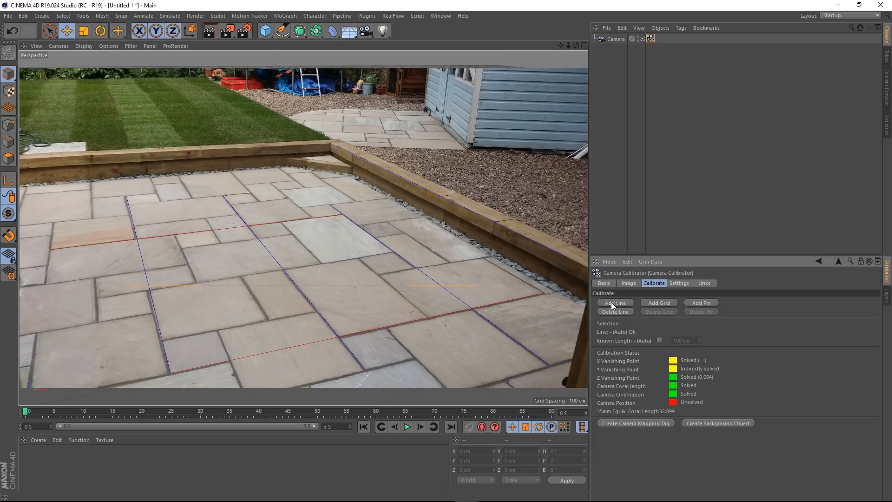
pyautogui.moveTo(475, 285); pyautogui.dragTo(392, 250)
pyautogui.moveTo(134, 285); pyautogui.dragTo(97, 298)
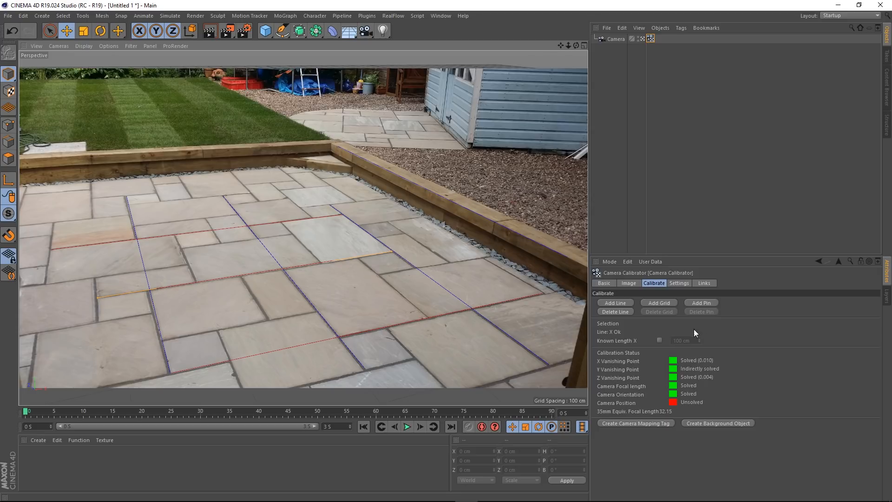
# Add a calibration pin and place it where the middle X-axis line meets the gravel-side Z-axis line on the patio
pyautogui.click(702, 302)
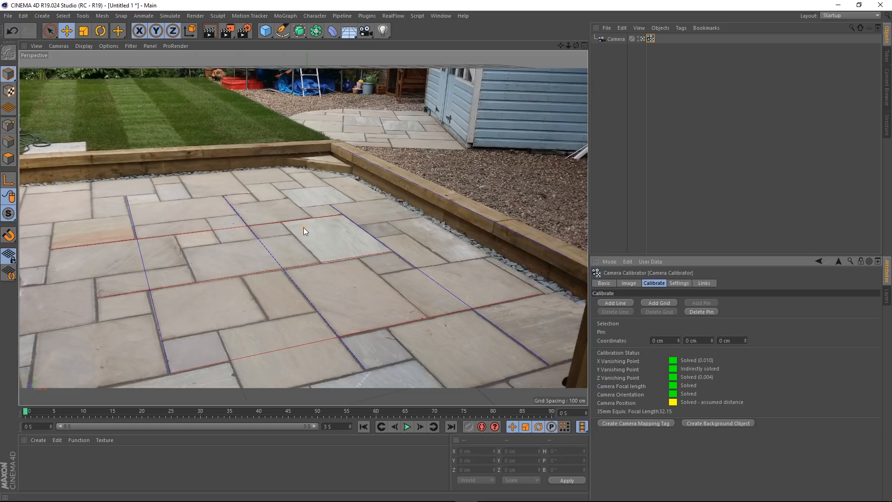
pyautogui.moveTo(303, 227); pyautogui.dragTo(392, 251)
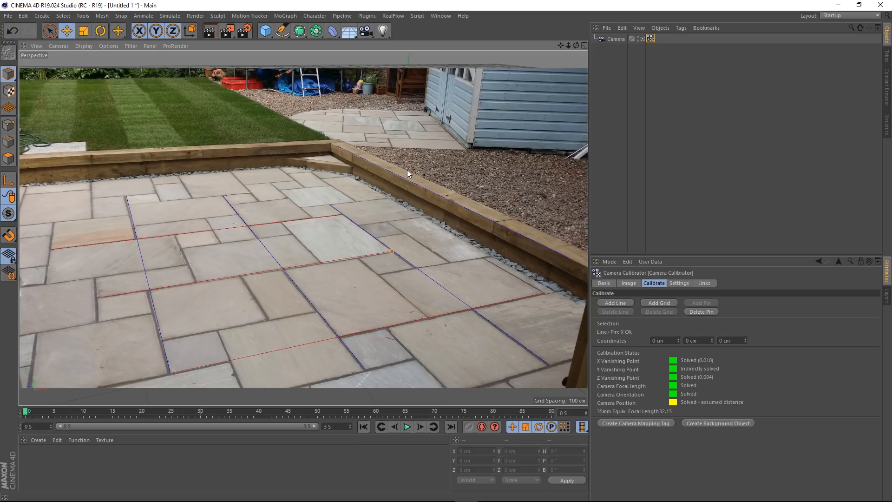
# Enable a known Z length of 300 cm for the calibration line along the gravel-side timber border
pyautogui.click(426, 189)
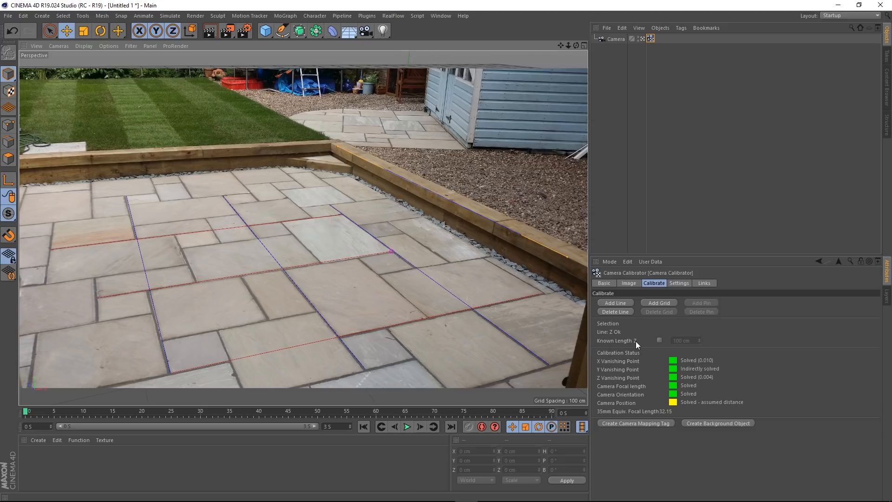
pyautogui.click(660, 341)
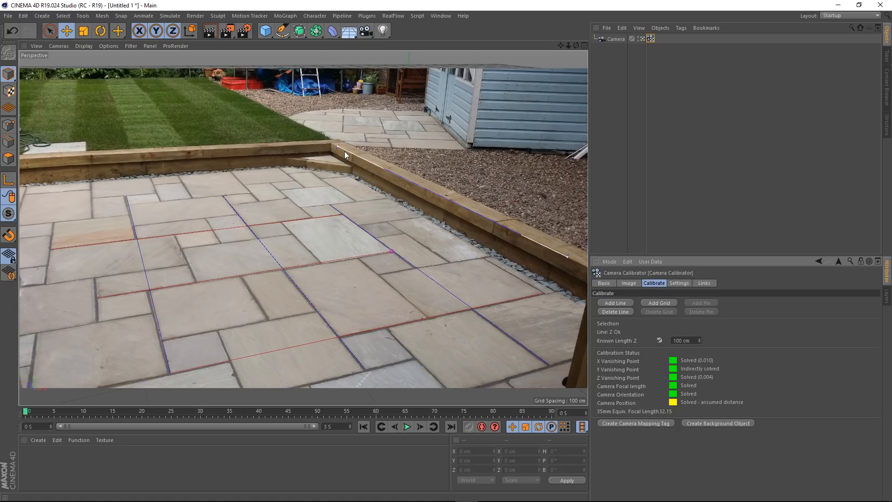
pyautogui.doubleClick(692, 340)
pyautogui.press('BackSpace')
pyautogui.write('300')
pyautogui.press('Return')
# Compare the calibrated camera's perspective grid alone with the photo overlay of the Camera Calibrator tag
pyautogui.click(608, 74)
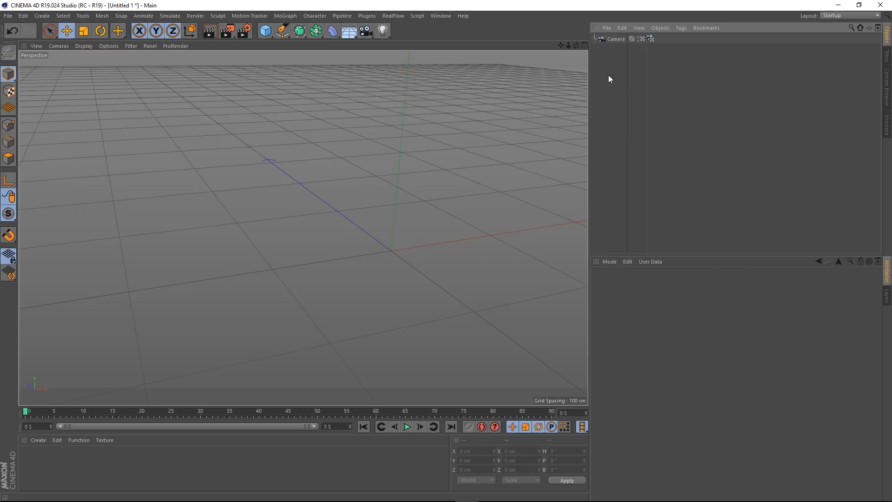
pyautogui.click(650, 39)
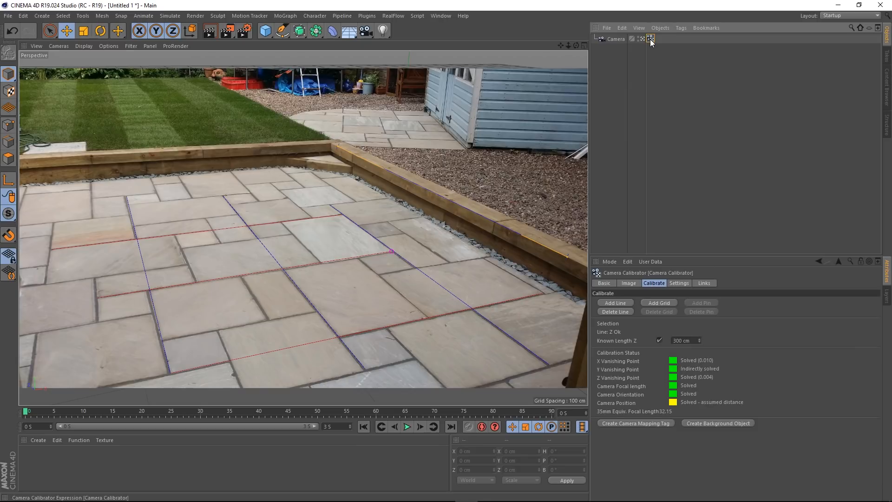
pyautogui.click(621, 39)
pyautogui.click(659, 66)
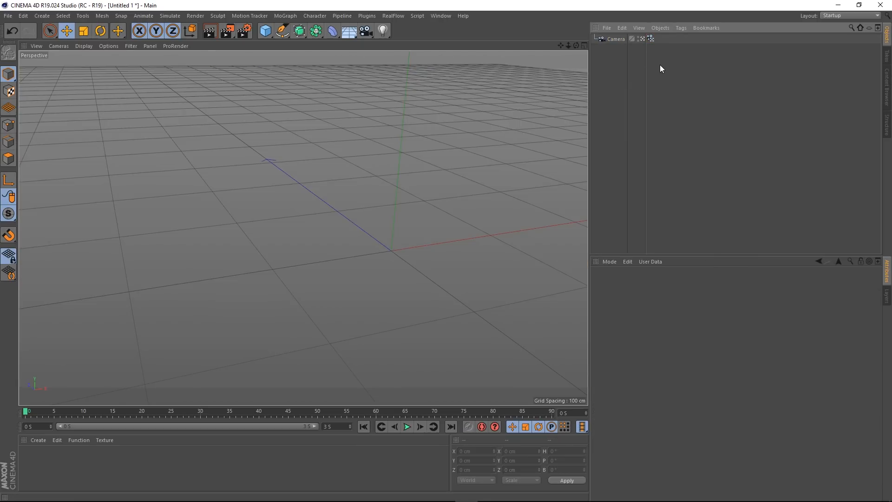
pyautogui.click(651, 39)
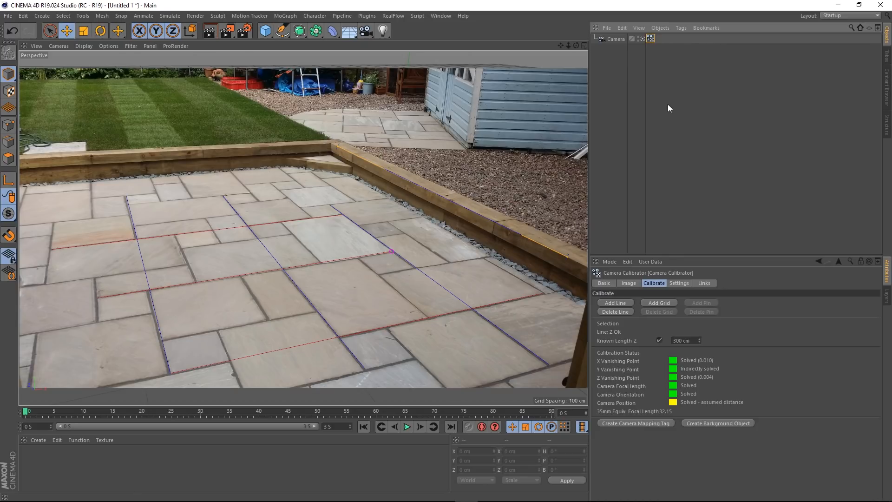
pyautogui.click(656, 66)
pyautogui.click(652, 39)
pyautogui.click(668, 95)
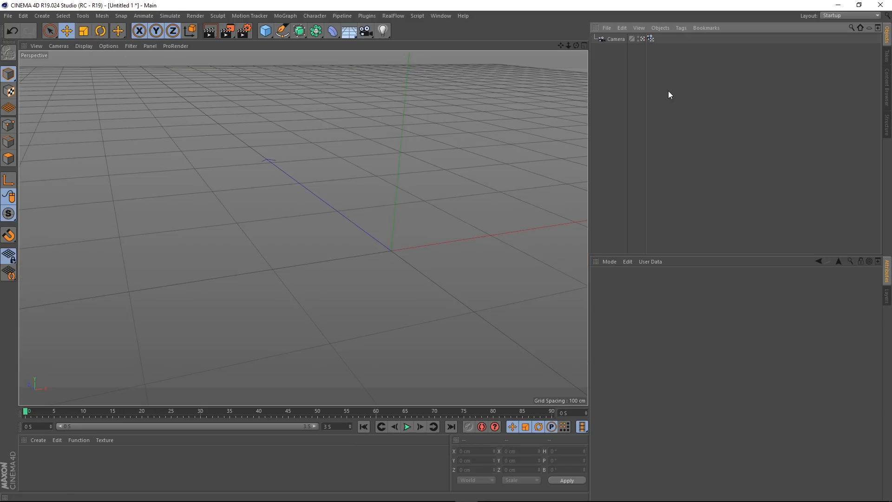
# Create a background object from the Camera Calibrator's image and select its texture tag
pyautogui.click(651, 38)
pyautogui.click(710, 424)
pyautogui.click(613, 49)
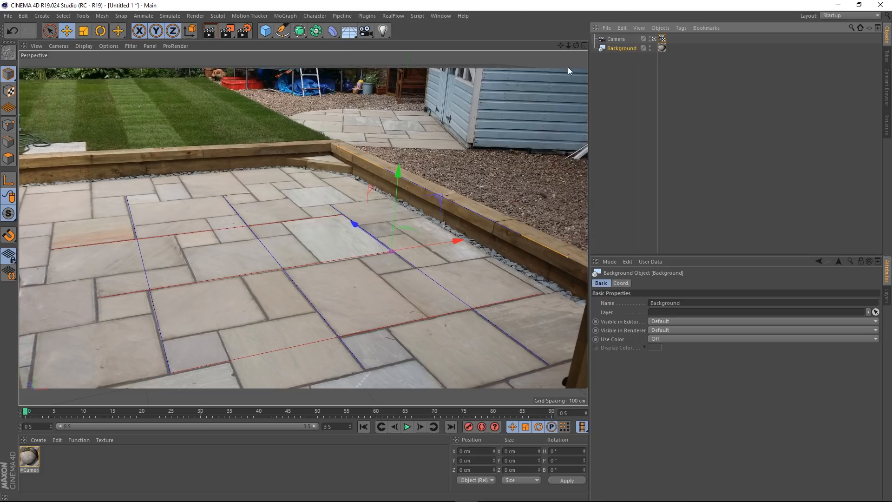
pyautogui.click(662, 48)
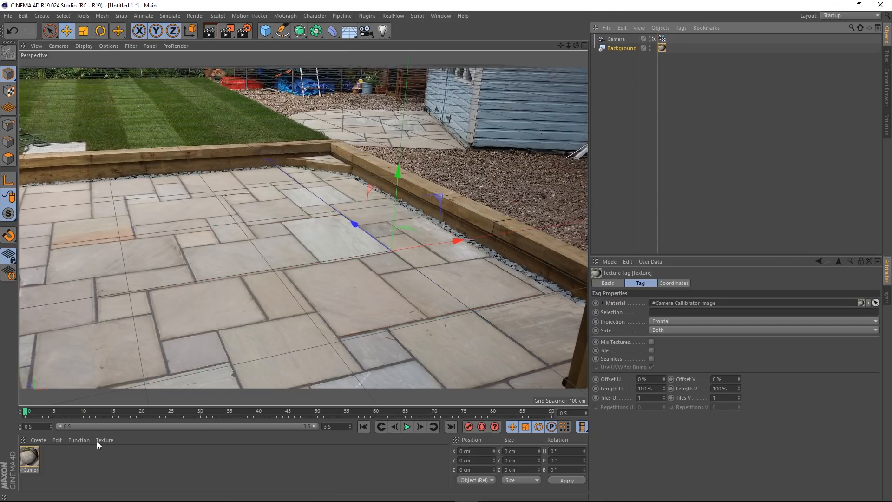
# Rename the camera calibrator image material as Background
pyautogui.doubleClick(37, 456)
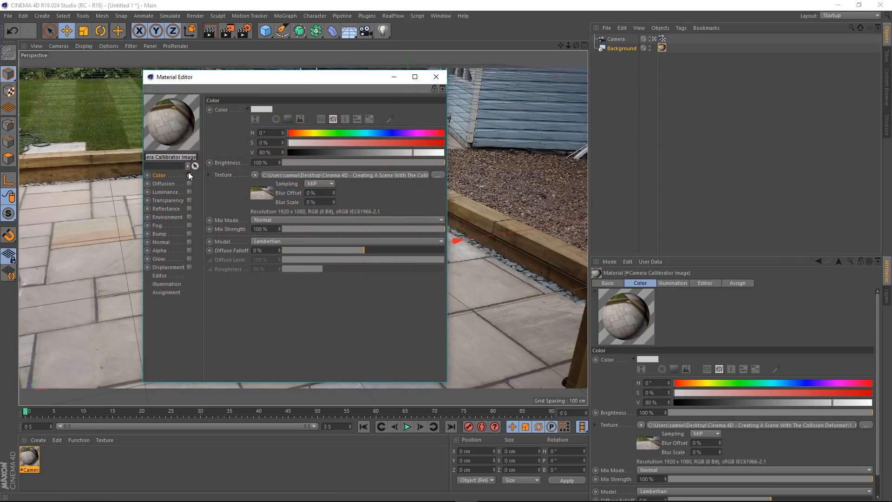
pyautogui.write('Background')
pyautogui.press('Return')
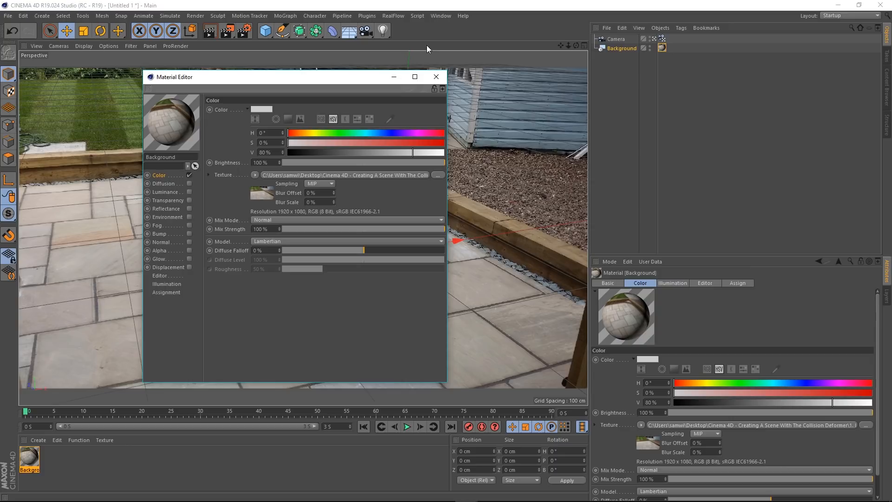
pyautogui.click(437, 77)
pyautogui.click(629, 89)
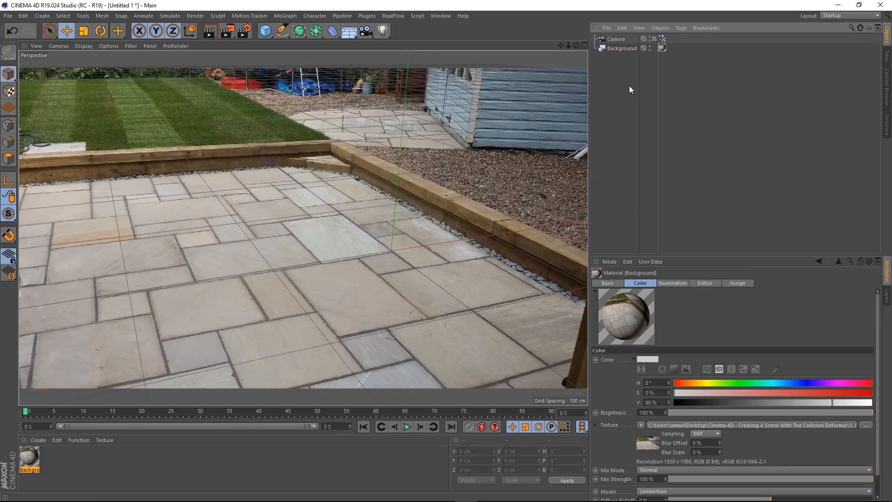
# Add a Protection tag to the camera to lock its position, scale and rotation
pyautogui.click(615, 40)
pyautogui.rightClick(615, 40)
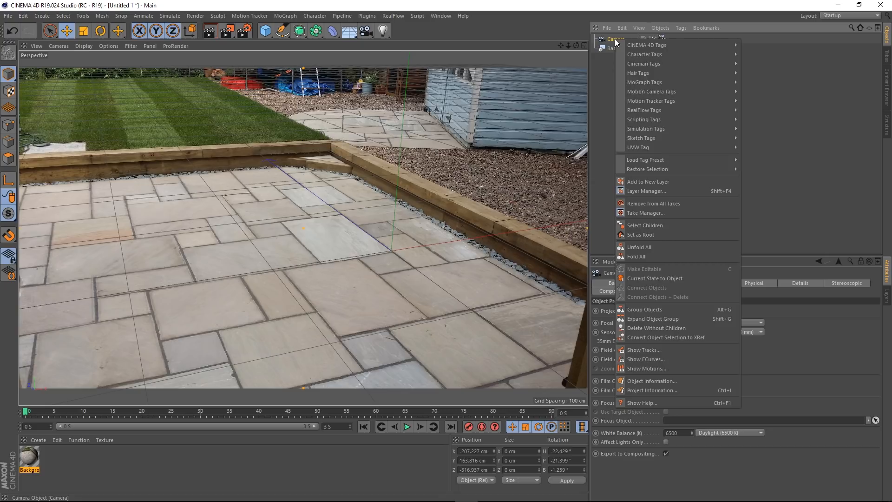
pyautogui.moveTo(726, 43)
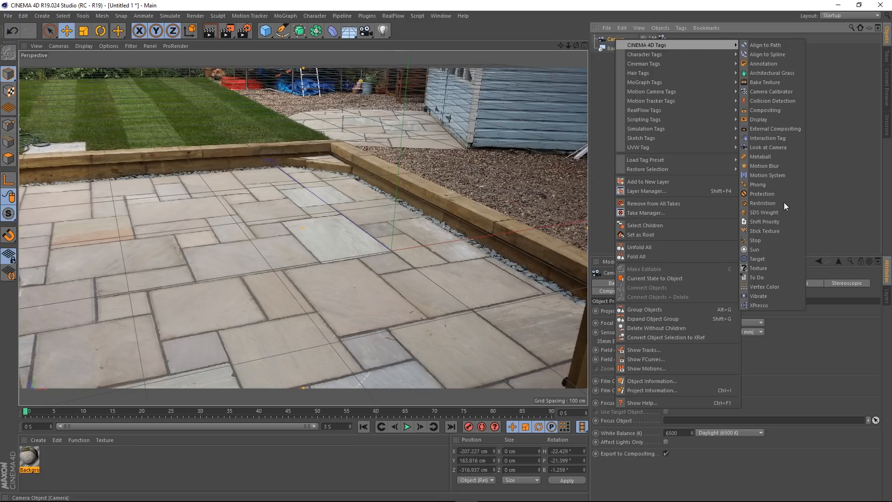
pyautogui.click(767, 194)
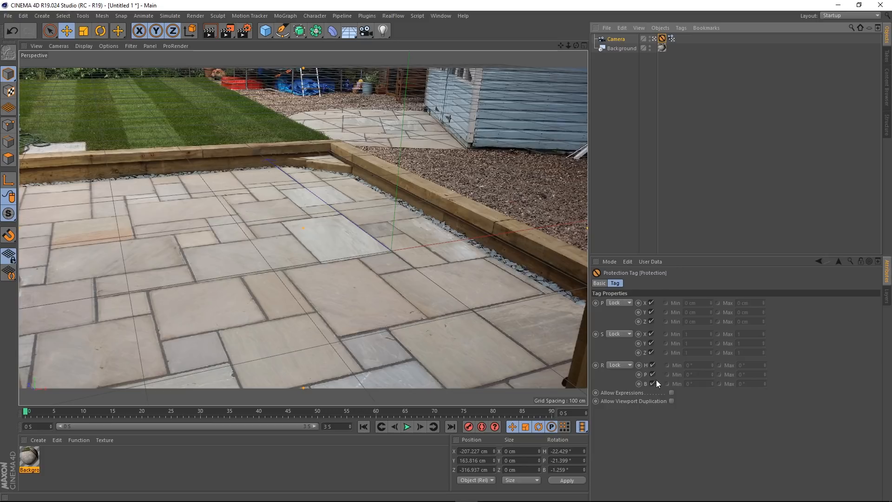
pyautogui.click(680, 80)
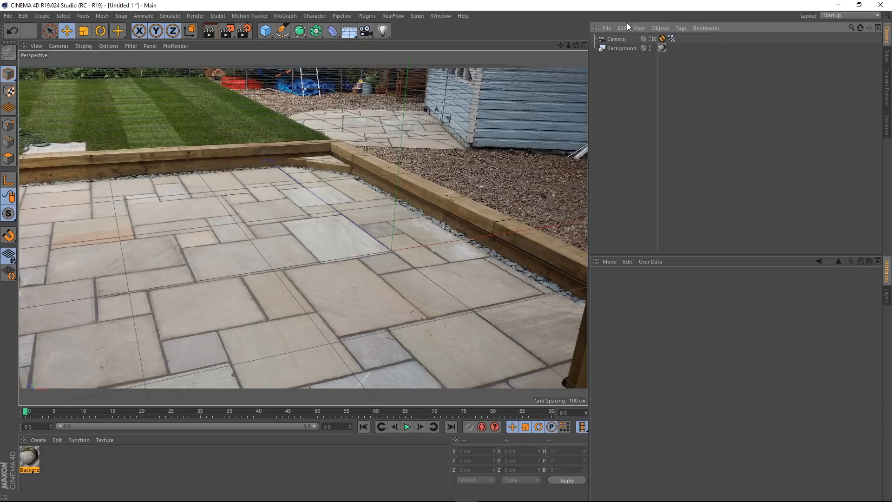
# Add a plane object to the scene and set the viewport display to Gouraud Shading (Lines)
pyautogui.moveTo(263, 36); pyautogui.dragTo(347, 63)
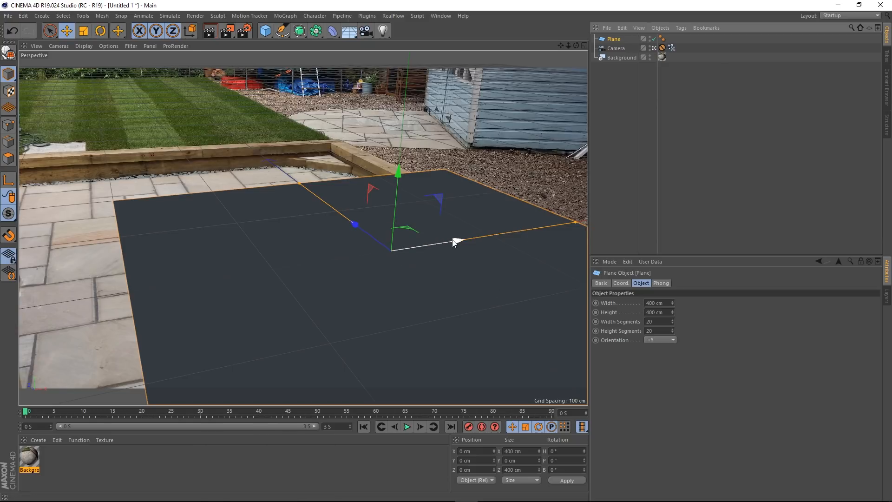
pyautogui.click(82, 46)
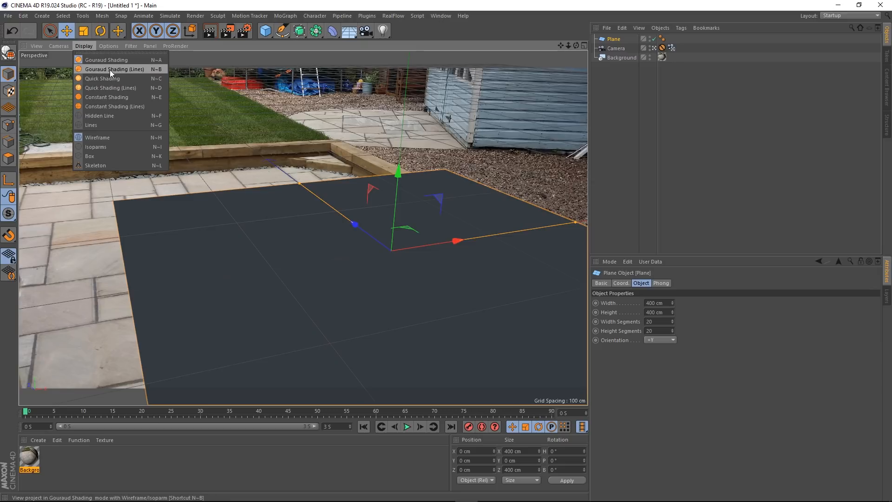
pyautogui.click(109, 70)
# Slide the plane along the X axis to about -123 cm and undo a trial lift along Y
pyautogui.moveTo(455, 241); pyautogui.dragTo(308, 261)
pyautogui.moveTo(242, 198); pyautogui.dragTo(242, 123)
pyautogui.hotkey('ctrl', 'z')
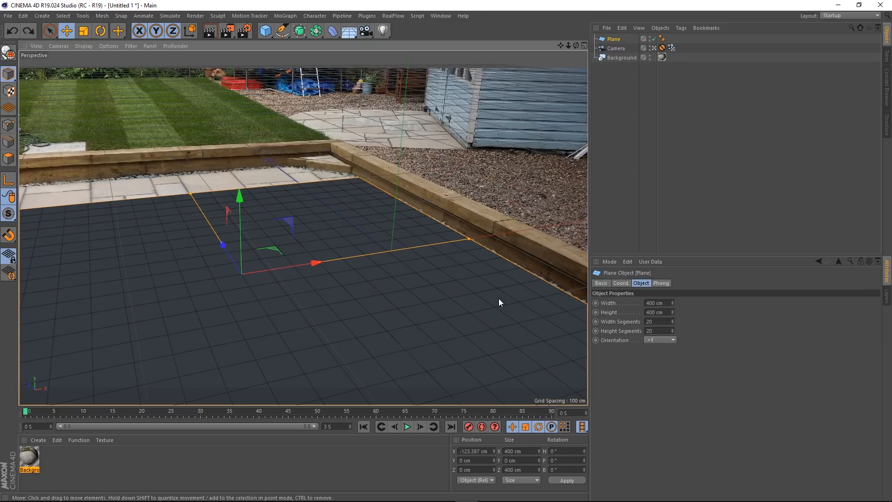
# Examine the plane and camera from outside the calibrated view with the background hidden, restoring the camera view and background at the end
pyautogui.click(655, 48)
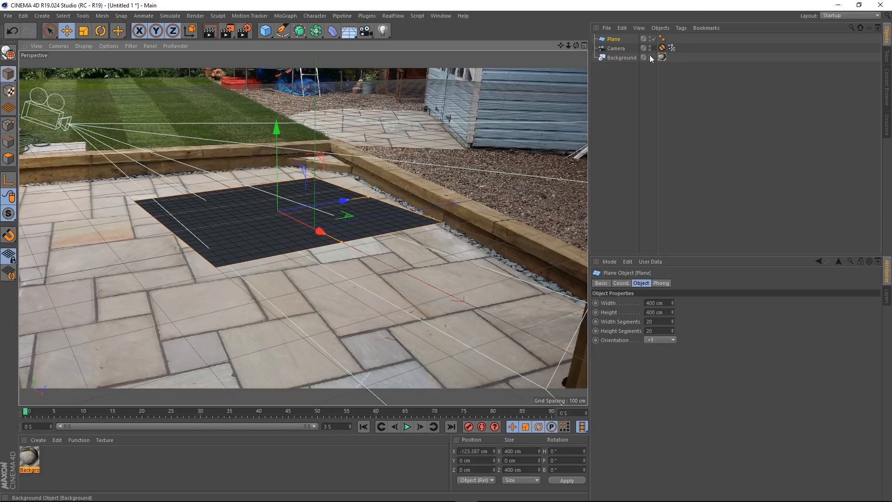
pyautogui.doubleClick(650, 56)
pyautogui.scroll(5, 266, 231)
pyautogui.keyDown('alt'); pyautogui.moveTo(283, 252); pyautogui.dragTo(331, 210); pyautogui.keyUp('alt')
pyautogui.scroll(-4, 332, 208)
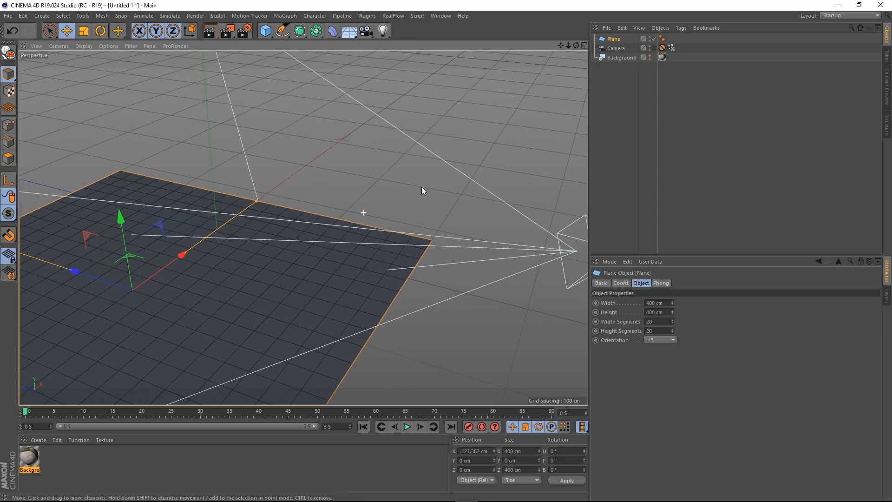
pyautogui.click(654, 49)
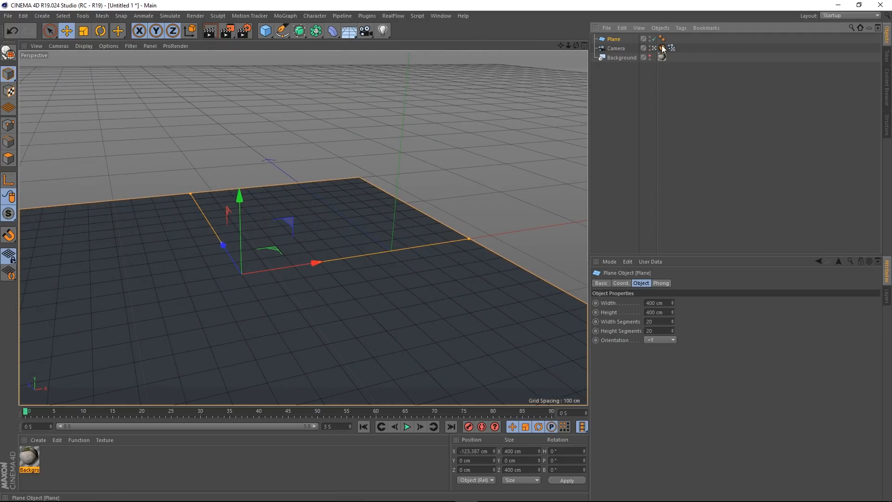
pyautogui.click(650, 56)
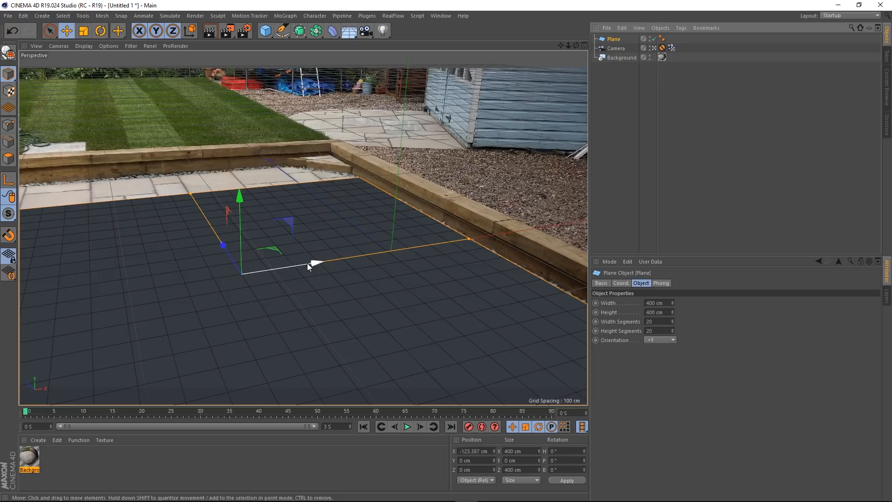
# Slide the plane across the patio floor towards the timber border's corner, to about X -84 cm and Z 139 cm
pyautogui.moveTo(300, 265)
pyautogui.mouseDown()
pyautogui.moveTo(242, 283)
pyautogui.moveTo(303, 276)
pyautogui.mouseUp()
pyautogui.moveTo(223, 246); pyautogui.dragTo(202, 206)
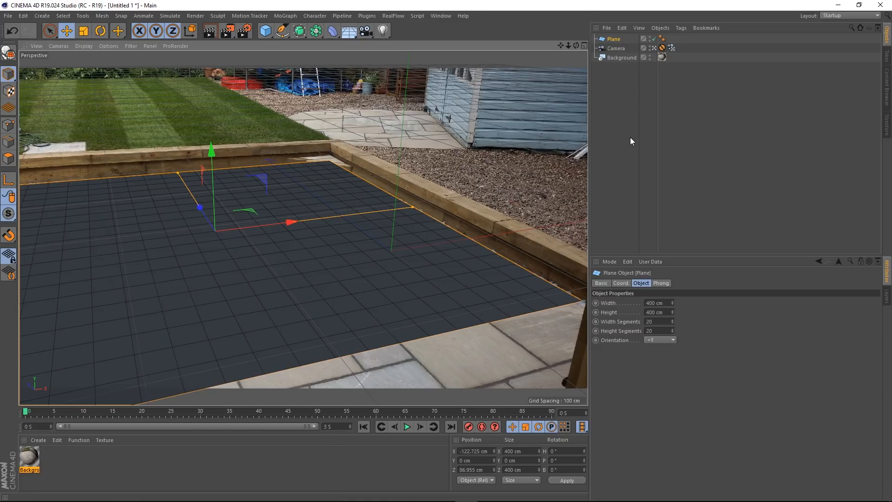
pyautogui.moveTo(291, 222); pyautogui.dragTo(274, 238)
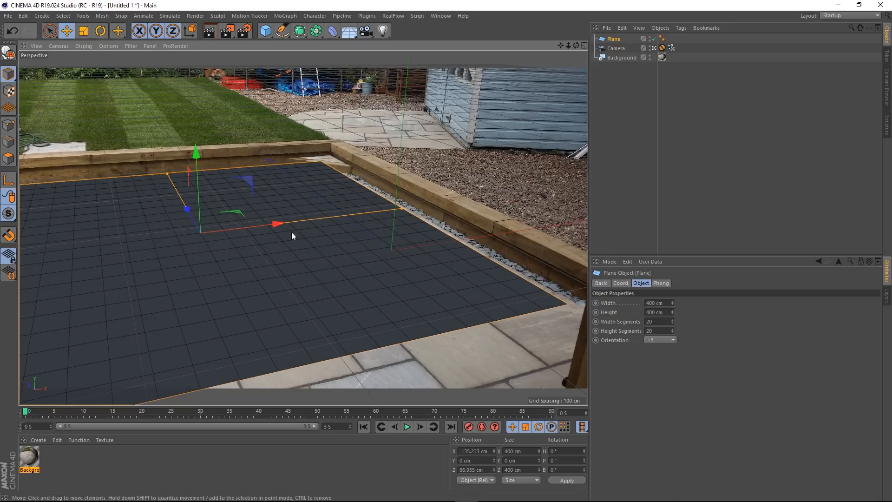
pyautogui.moveTo(253, 226); pyautogui.dragTo(311, 241)
pyautogui.moveTo(241, 200); pyautogui.dragTo(227, 186)
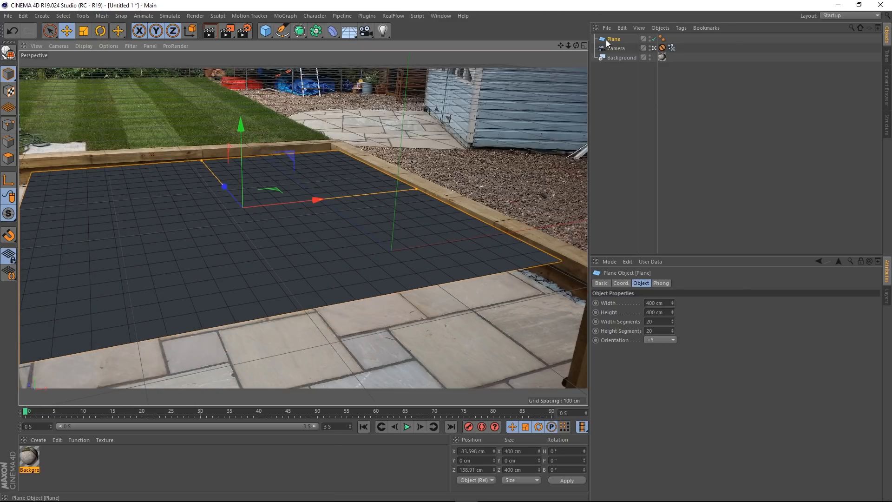
# Set the plane's width to 800 cm
pyautogui.click(660, 303)
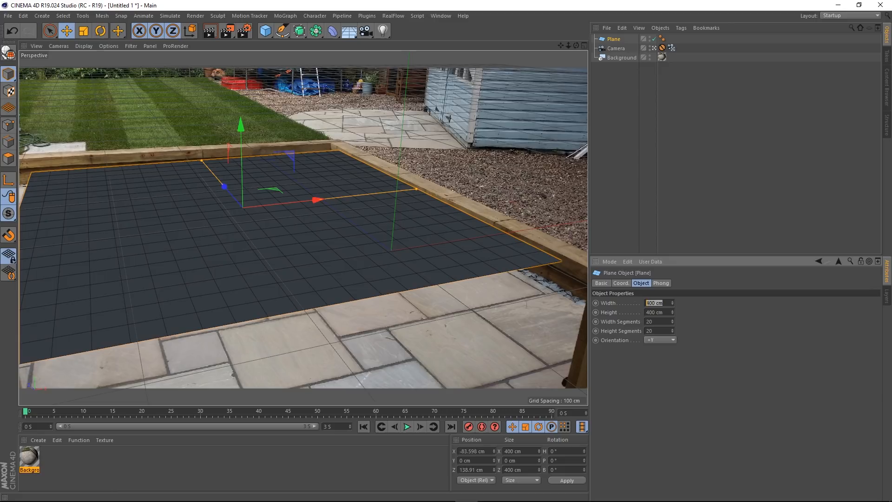
pyautogui.write('800')
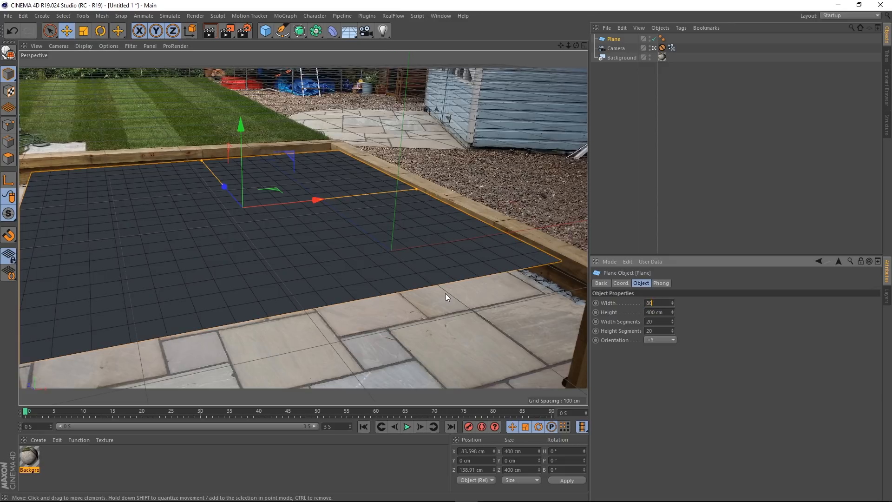
# Set the plane's width and height to 600 cm and move it to about X -178 cm, Z 23 cm, against the timber borders
pyautogui.write('00')
pyautogui.press('Tab')
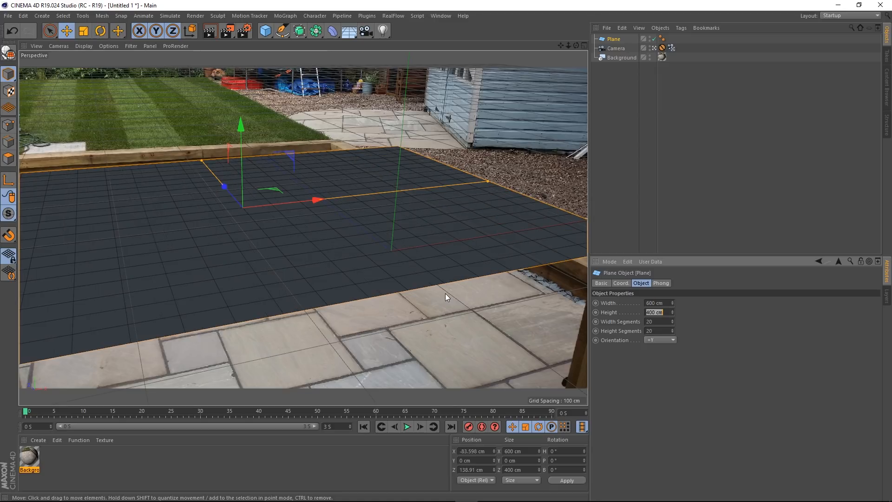
pyautogui.write('600')
pyautogui.press('Tab')
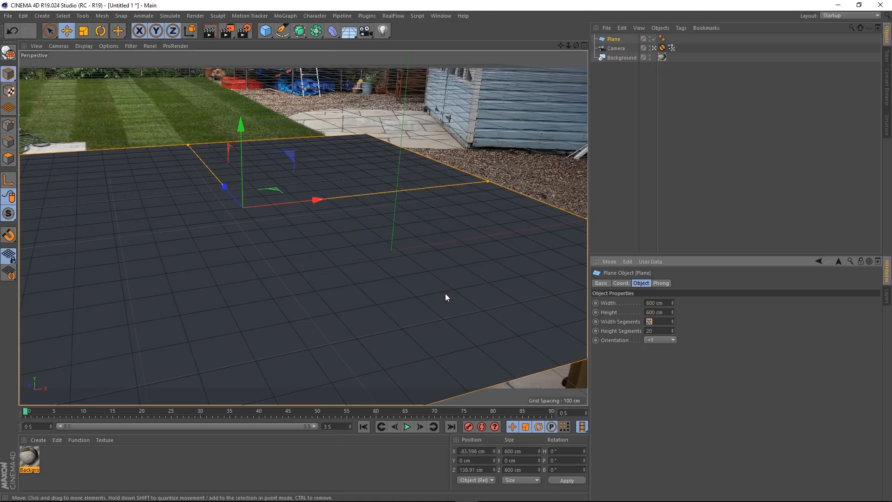
pyautogui.moveTo(224, 188); pyautogui.dragTo(229, 261)
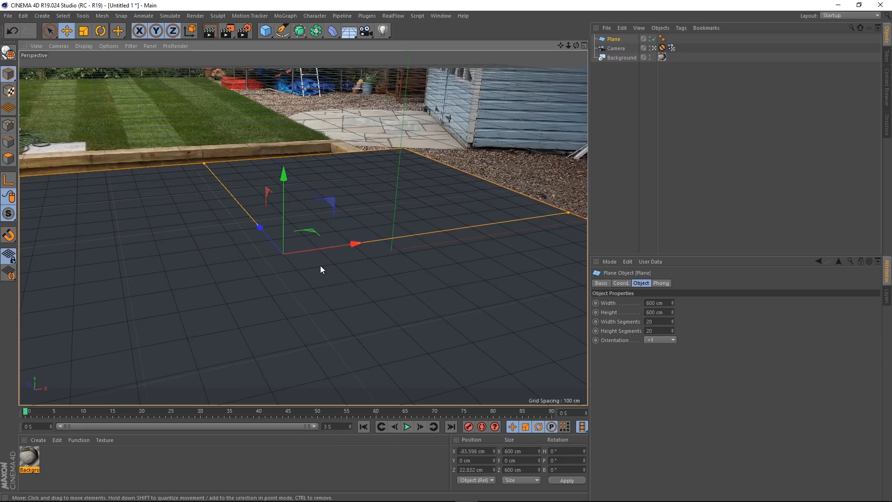
pyautogui.moveTo(356, 247); pyautogui.dragTo(244, 344)
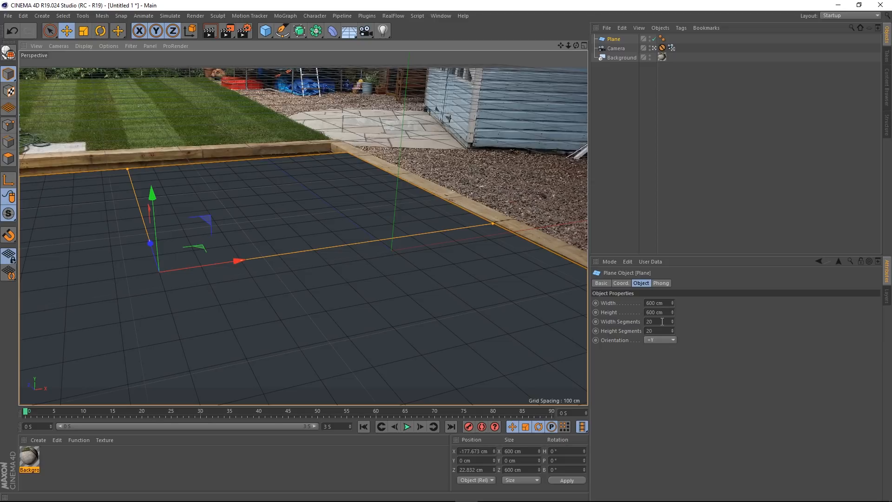
# Set the plane's width segments and height segments to 40
pyautogui.click(662, 321)
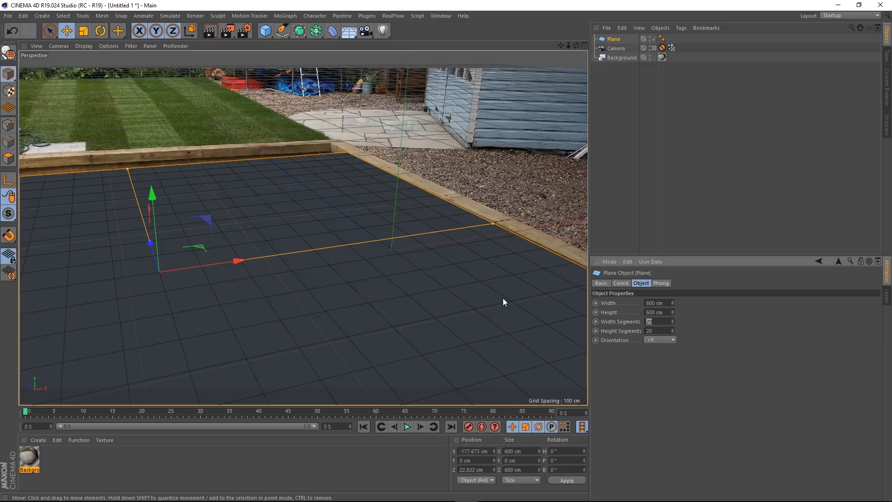
pyautogui.write('40')
pyautogui.press('Tab')
pyautogui.write('40')
pyautogui.press('Tab')
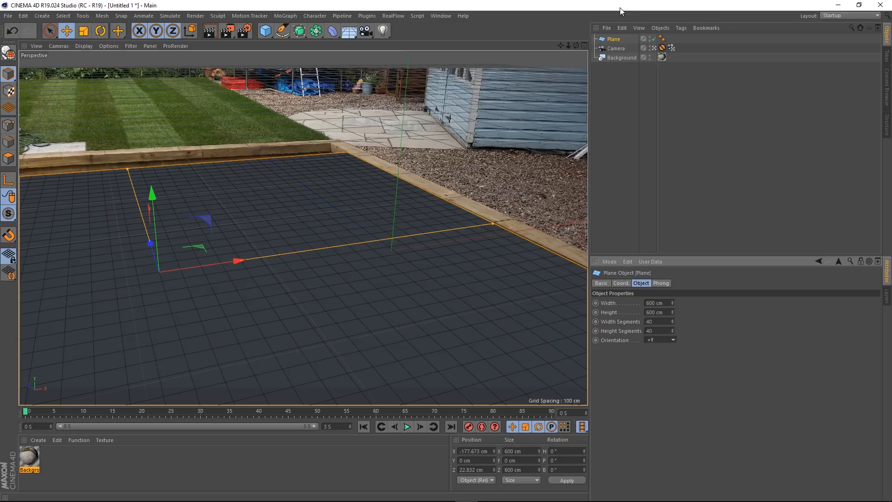
# Move the plane below the Background object in the hierarchy and rename it Floor
pyautogui.moveTo(613, 39); pyautogui.dragTo(620, 71)
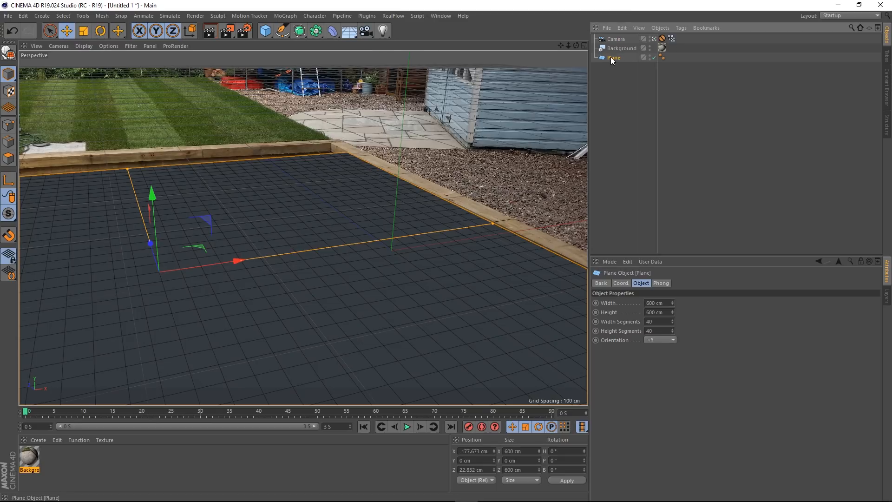
pyautogui.doubleClick(611, 57)
pyautogui.write('Floor')
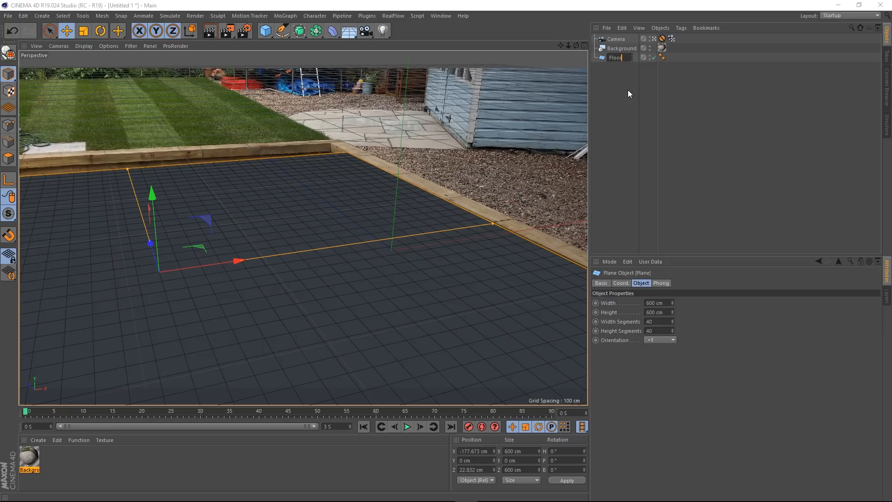
pyautogui.press('Return')
pyautogui.click(614, 119)
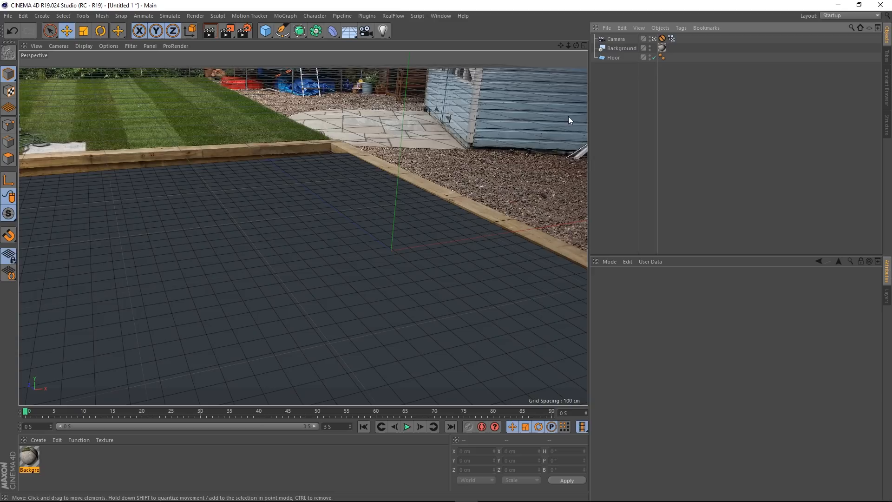
# Copy the Background object's texture tag, with its Frontal projection, onto the Floor object
pyautogui.click(662, 47)
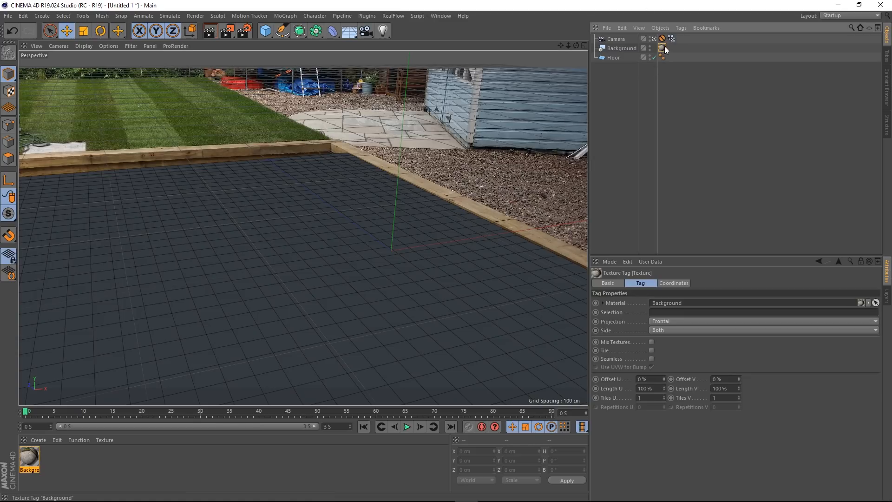
pyautogui.keyDown('ctrl'); pyautogui.moveTo(672, 57); pyautogui.dragTo(672, 58); pyautogui.keyUp('ctrl')
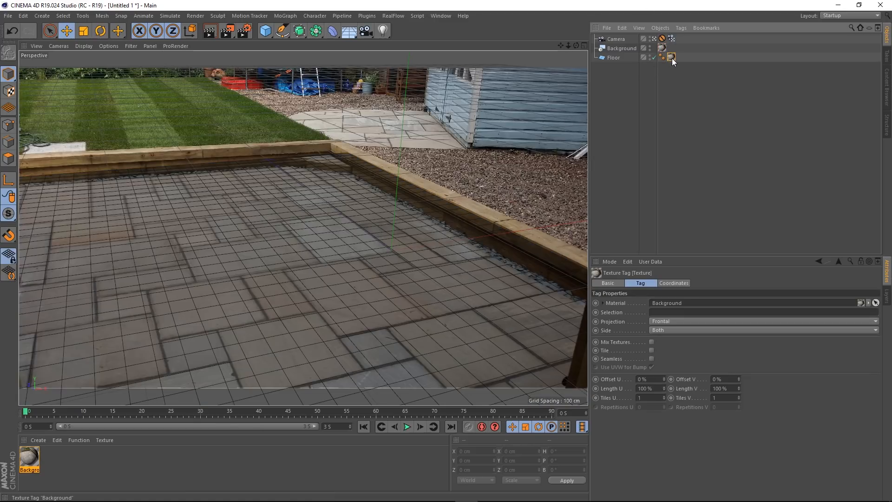
pyautogui.click(651, 182)
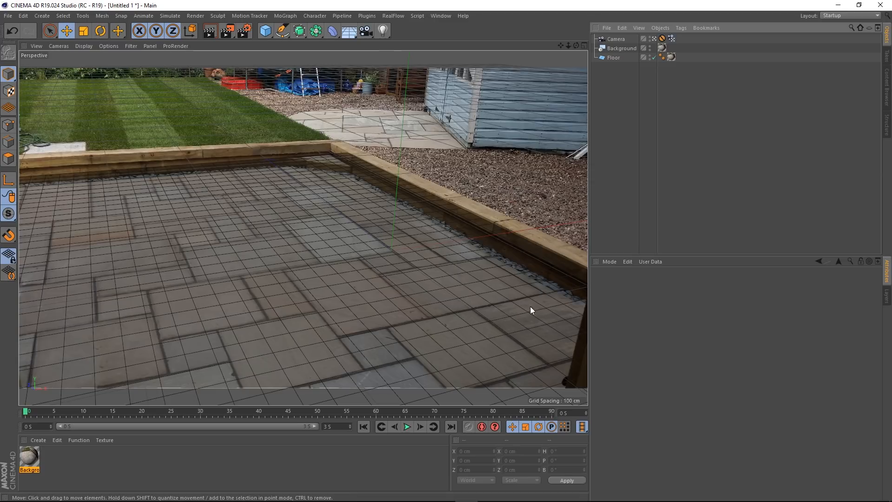
pyautogui.click(672, 57)
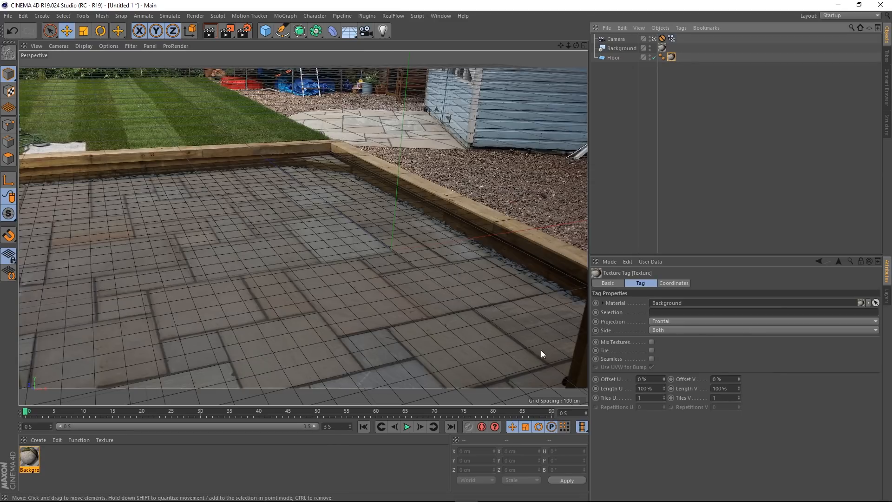
pyautogui.click(644, 111)
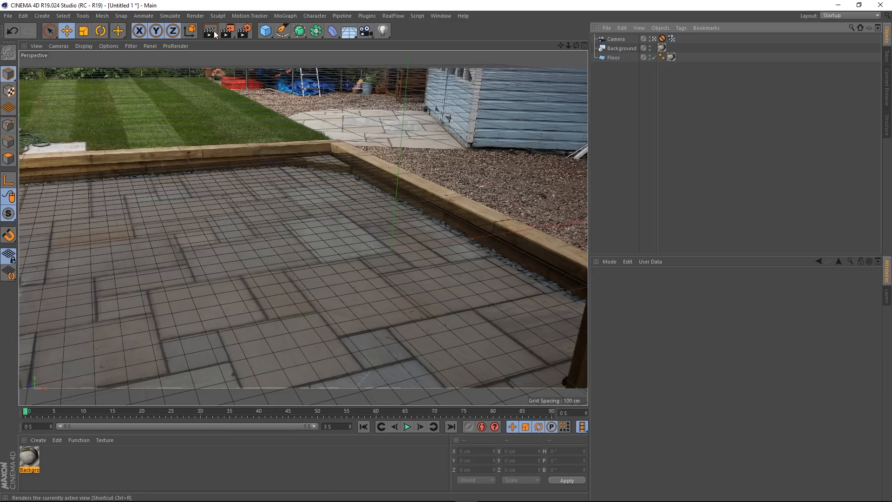
# Add a second plane to the scene and disable the Floor object
pyautogui.click(266, 30)
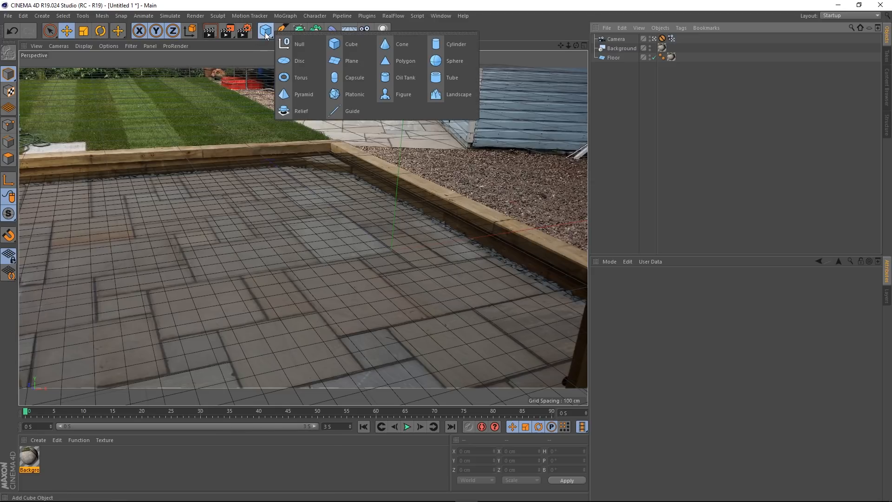
pyautogui.click(351, 60)
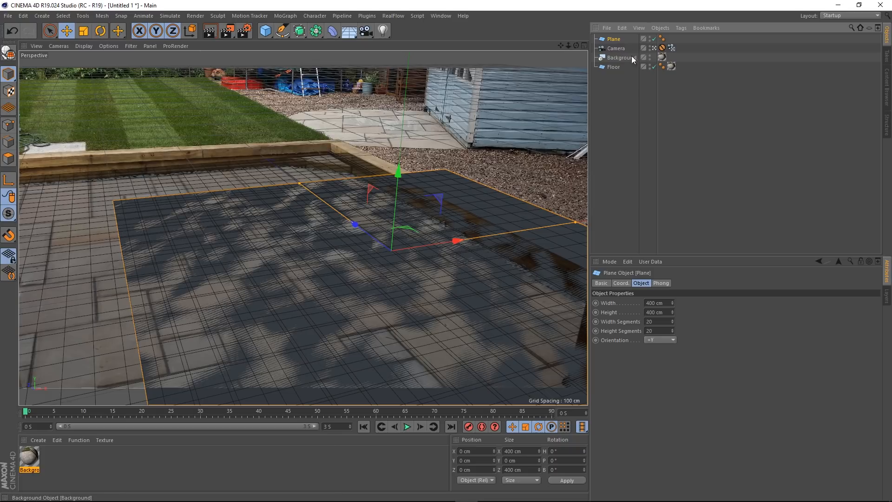
pyautogui.click(654, 66)
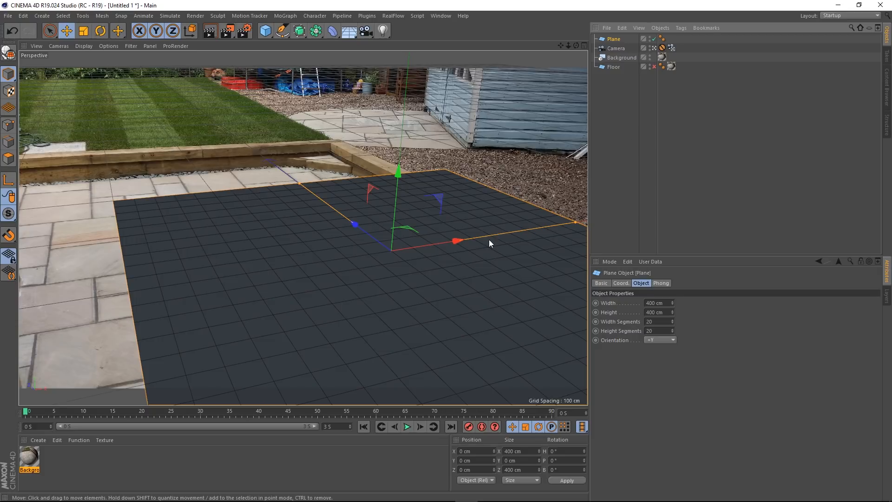
# Shift the new plane along X to about -131 cm and set its width and height segments to 1
pyautogui.moveTo(457, 241); pyautogui.dragTo(308, 277)
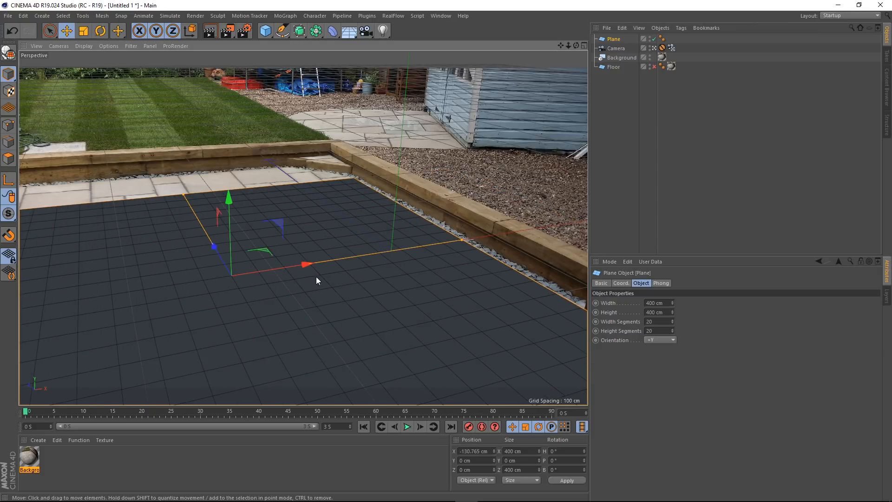
pyautogui.doubleClick(657, 322)
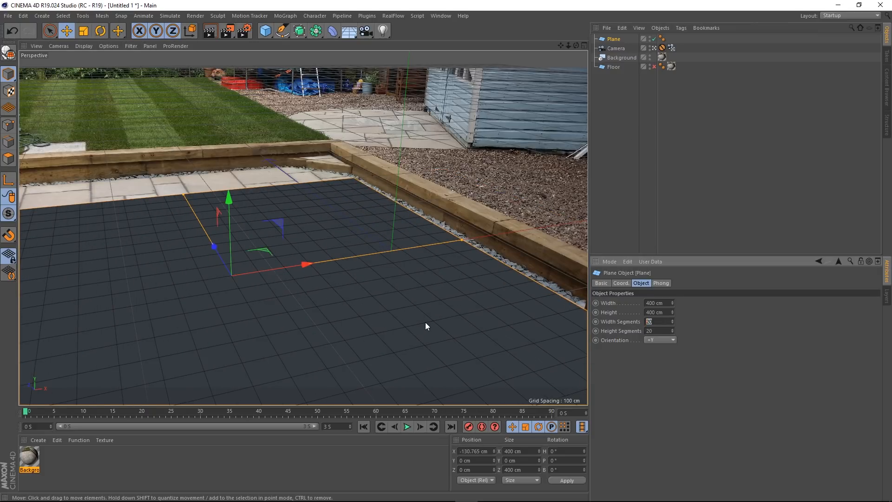
pyautogui.write('1')
pyautogui.press('Tab')
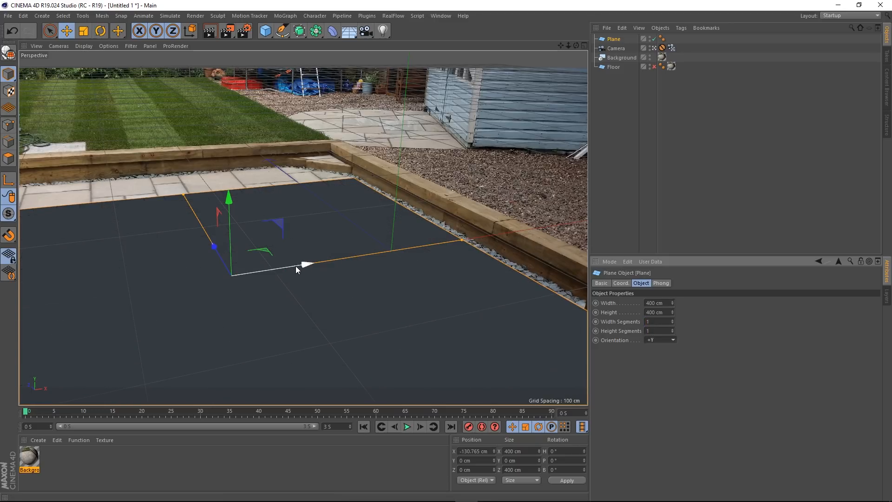
# Resize the new plane to 200 by 200 cm and move it along X to about -22 cm, against the long timber border's base
pyautogui.moveTo(461, 241); pyautogui.dragTo(434, 278)
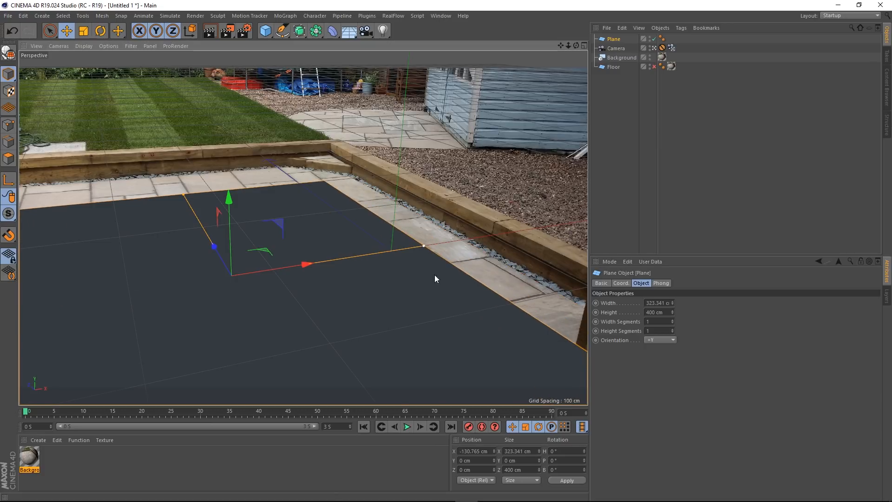
pyautogui.doubleClick(660, 304)
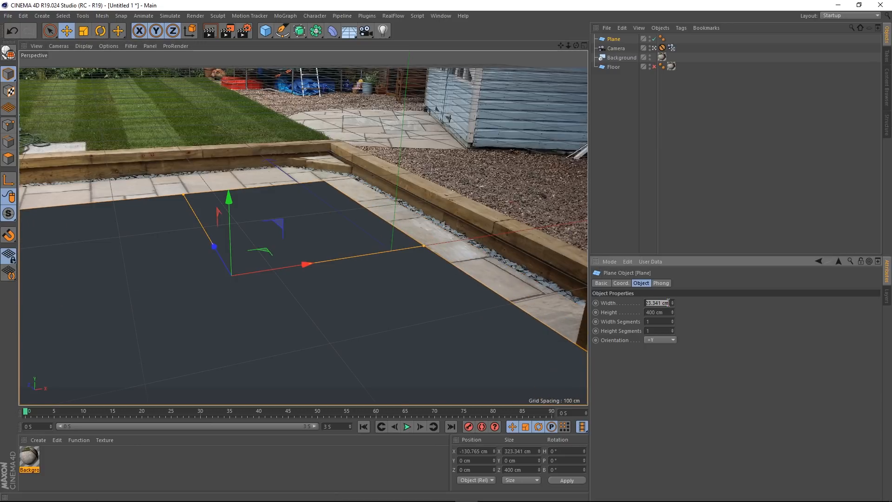
pyautogui.write('200')
pyautogui.press('Tab')
pyautogui.write('200')
pyautogui.press('Return')
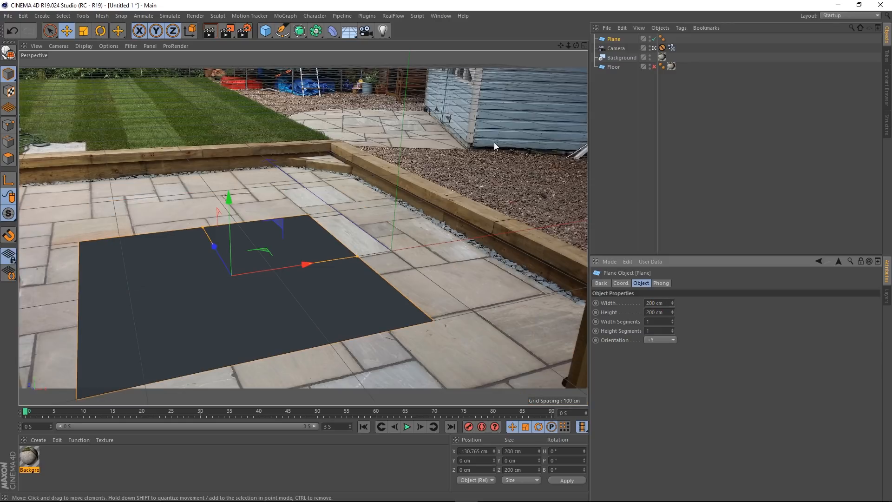
pyautogui.moveTo(286, 266); pyautogui.dragTo(420, 253)
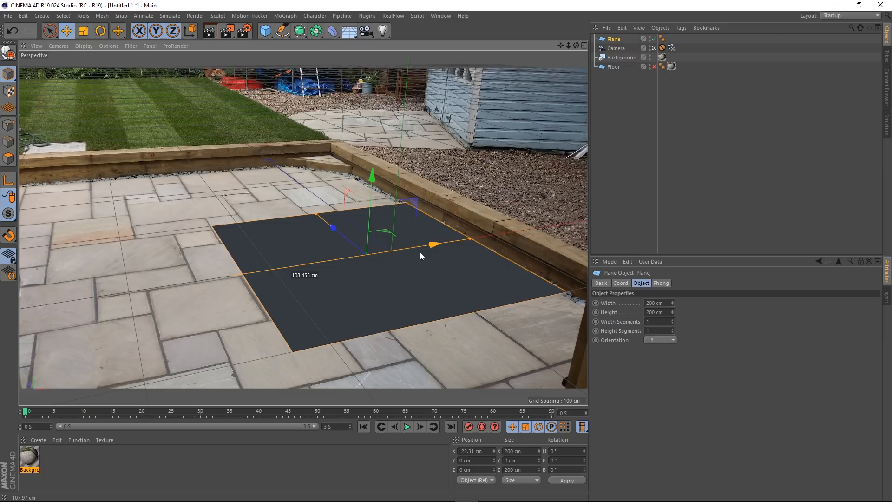
pyautogui.moveTo(419, 253); pyautogui.dragTo(420, 252)
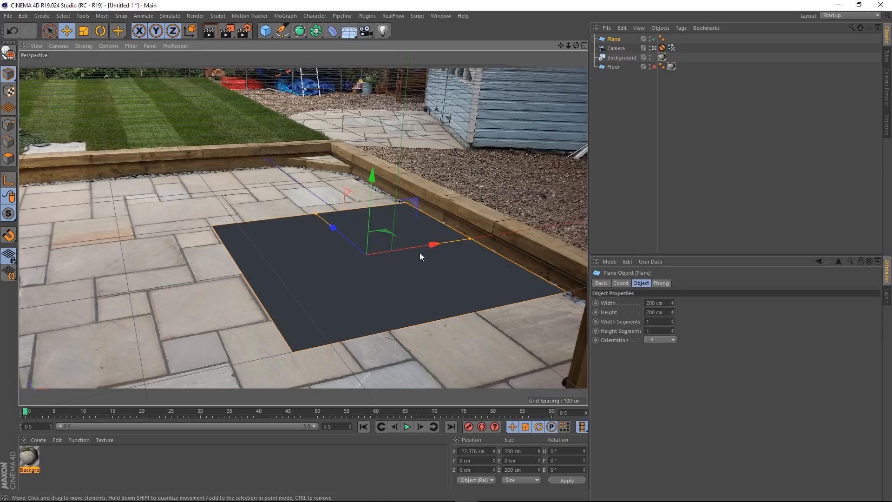
# Make the new plane editable and extrude its edge beside the timber border upward by about 23.5 cm
pyautogui.click(8, 58)
pyautogui.click(55, 29)
pyautogui.click(9, 141)
pyautogui.click(472, 243)
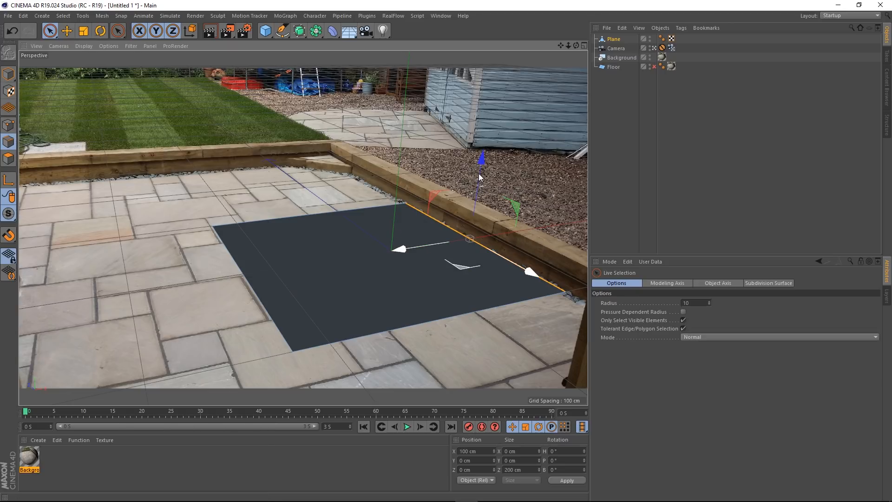
pyautogui.keyDown('ctrl'); pyautogui.moveTo(479, 173); pyautogui.dragTo(479, 146); pyautogui.keyUp('ctrl')
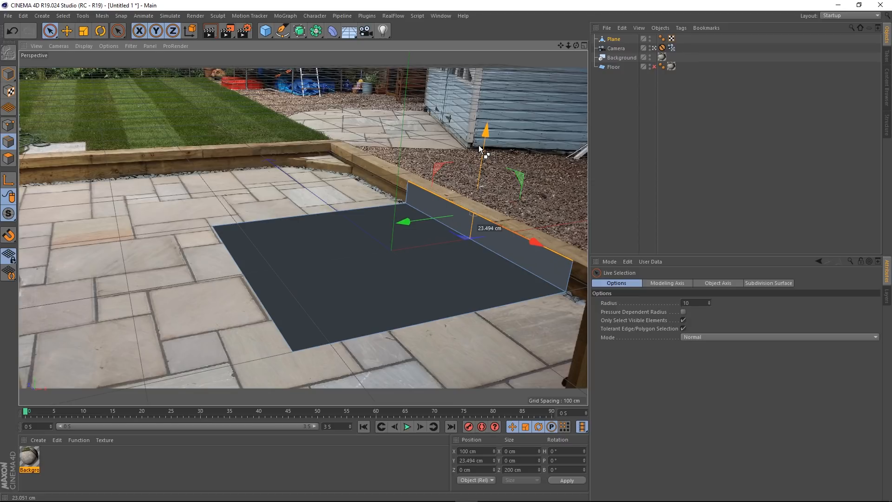
pyautogui.keyDown('ctrl'); pyautogui.moveTo(479, 145); pyautogui.dragTo(479, 145); pyautogui.keyUp('ctrl')
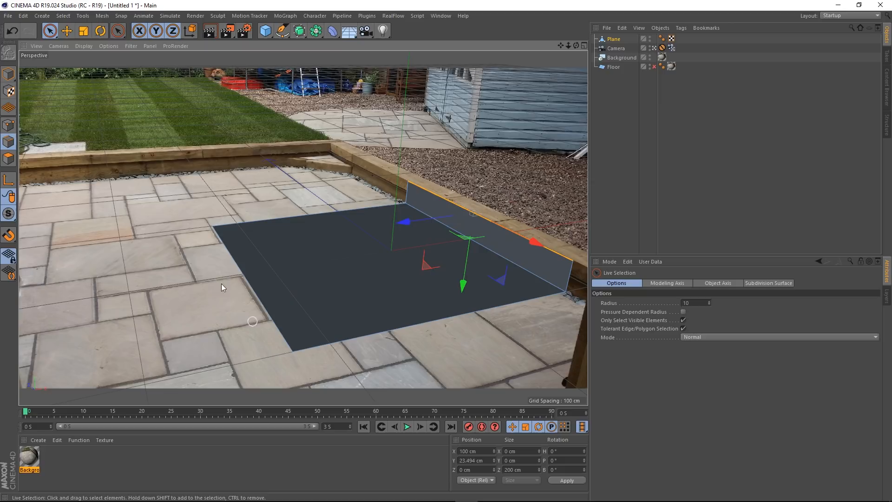
# Delete the two plane points farthest from the extruded wall to remove the horizontal part
pyautogui.click(8, 125)
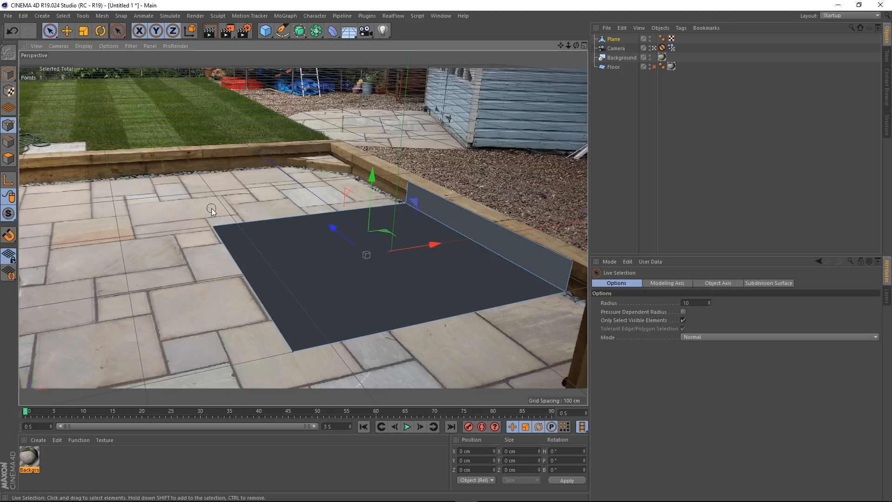
pyautogui.keyDown('shift'); pyautogui.click(294, 352); pyautogui.keyUp('shift')
pyautogui.press('Delete')
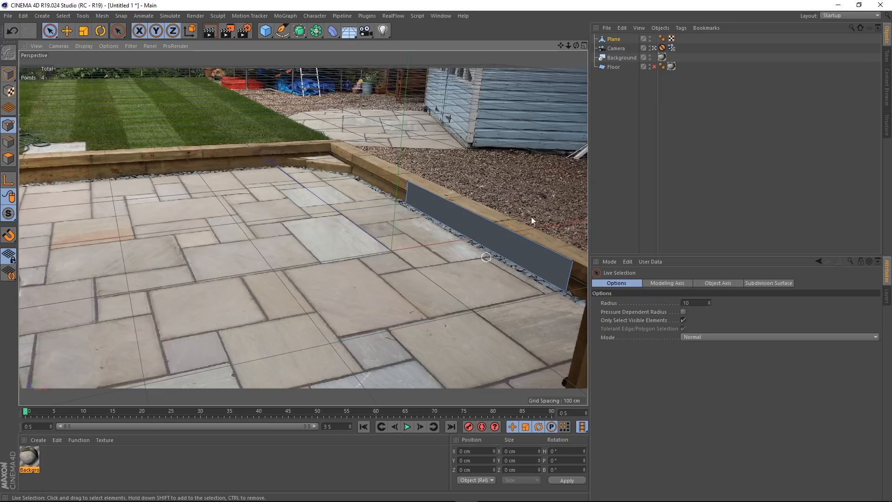
# Extend the wall along the timber border by moving its near end edge to about Z -135 cm and its far end edge to about 284 cm
pyautogui.click(8, 142)
pyautogui.click(570, 276)
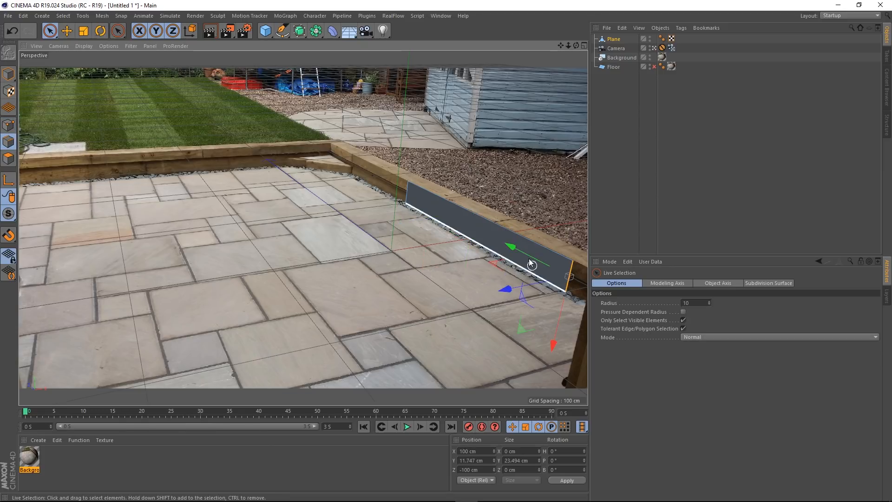
pyautogui.moveTo(515, 250); pyautogui.dragTo(557, 269)
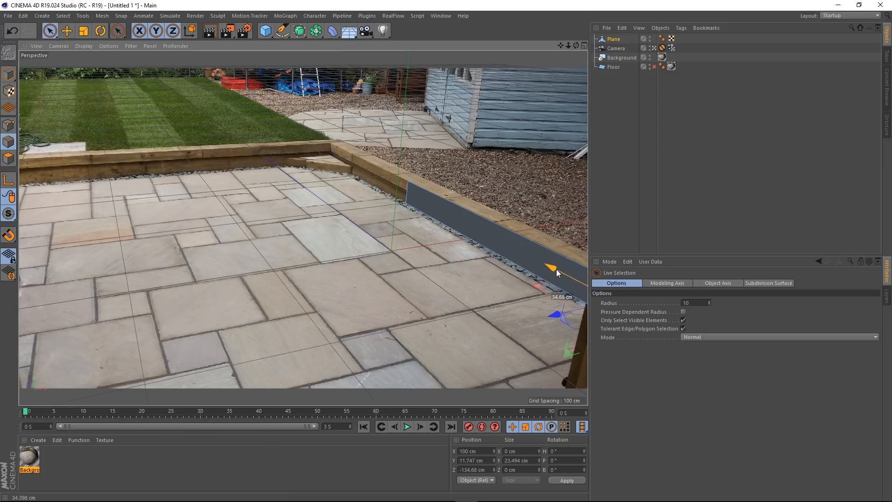
pyautogui.click(407, 192)
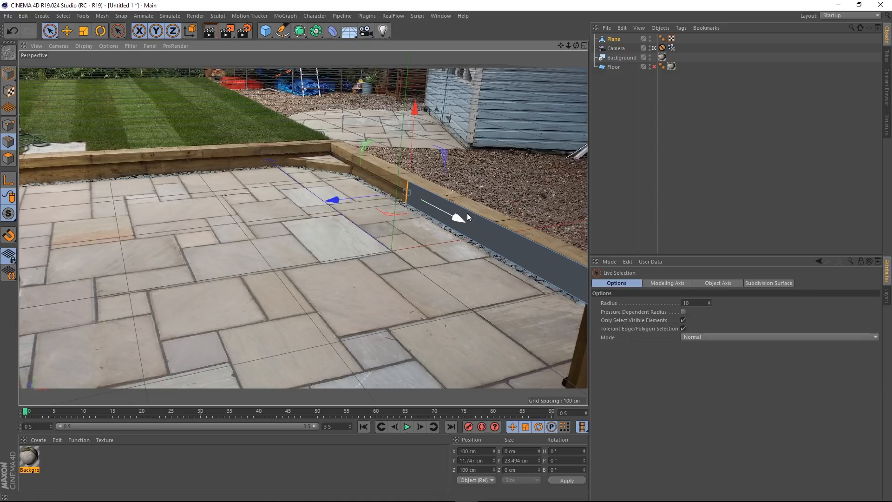
pyautogui.moveTo(457, 220); pyautogui.dragTo(363, 184)
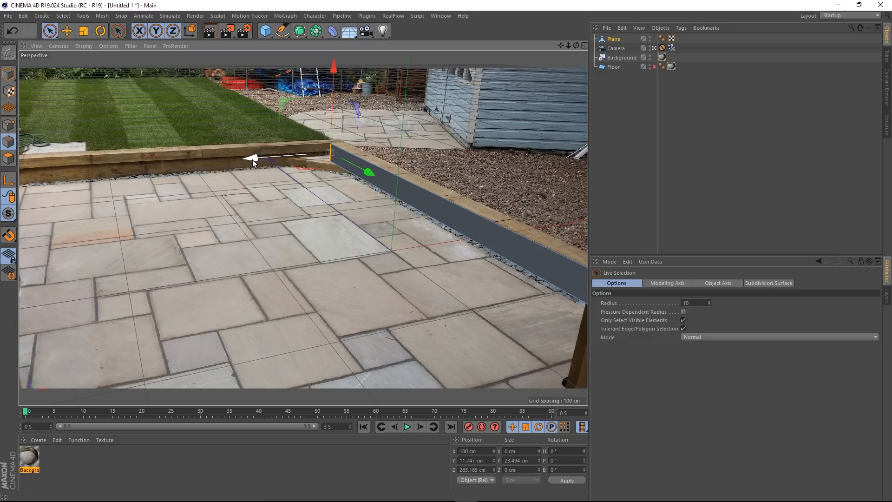
pyautogui.moveTo(367, 172)
pyautogui.mouseDown()
pyautogui.moveTo(380, 183)
pyautogui.moveTo(361, 177)
pyautogui.mouseUp()
# Switch to the world coordinate system and try to pull the wall's far end edge along the back timber border
pyautogui.moveTo(272, 157); pyautogui.dragTo(167, 192)
pyautogui.hotkey('ctrl', 'z')
pyautogui.click(191, 31)
pyautogui.moveTo(393, 147); pyautogui.dragTo(108, 177)
pyautogui.hotkey('ctrl', 'z')
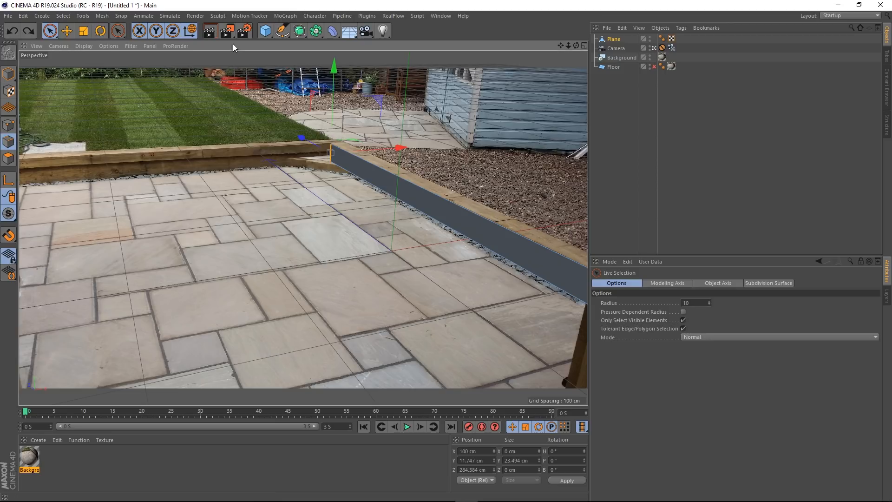
# Switch back to the object coordinate system and extrude the wall's far end edge along the back timber border to about X -281 cm, Z 311 cm
pyautogui.click(192, 32)
pyautogui.moveTo(262, 157); pyautogui.dragTo(29, 186)
pyautogui.moveTo(118, 166); pyautogui.dragTo(96, 170)
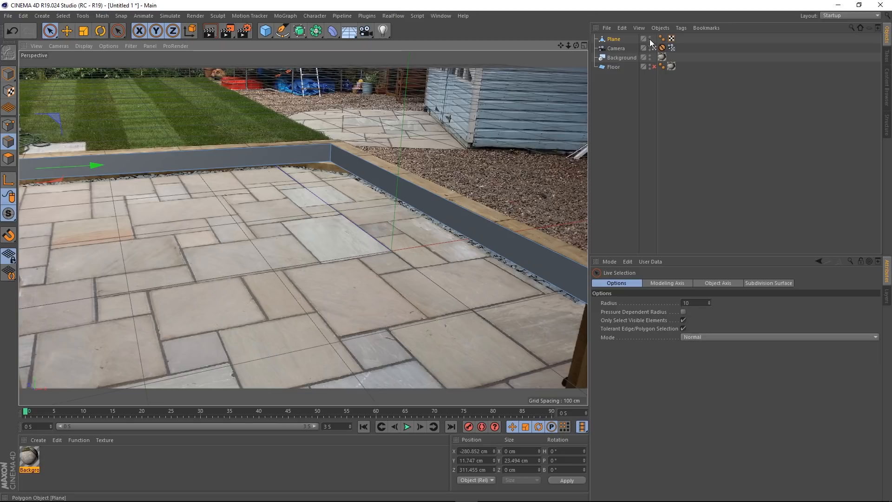
# Enable the floor and lower the bottom edges of both wall segments to about Y -10 cm
pyautogui.click(654, 67)
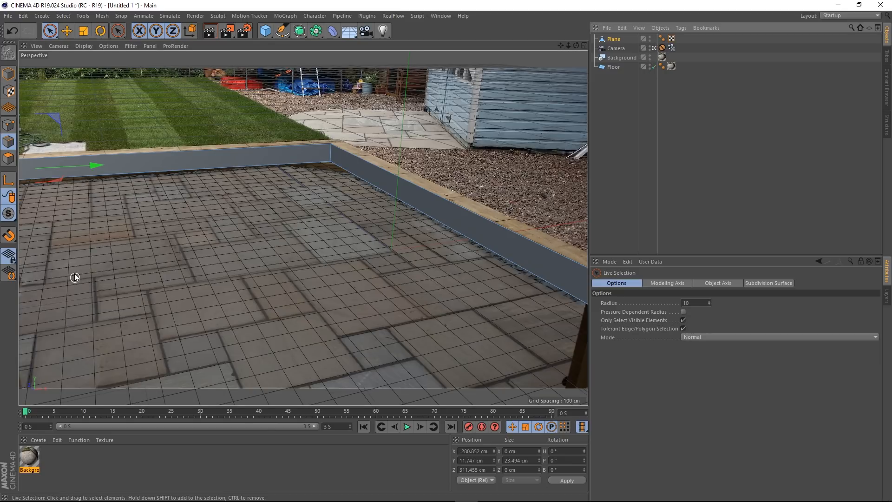
pyautogui.click(144, 175)
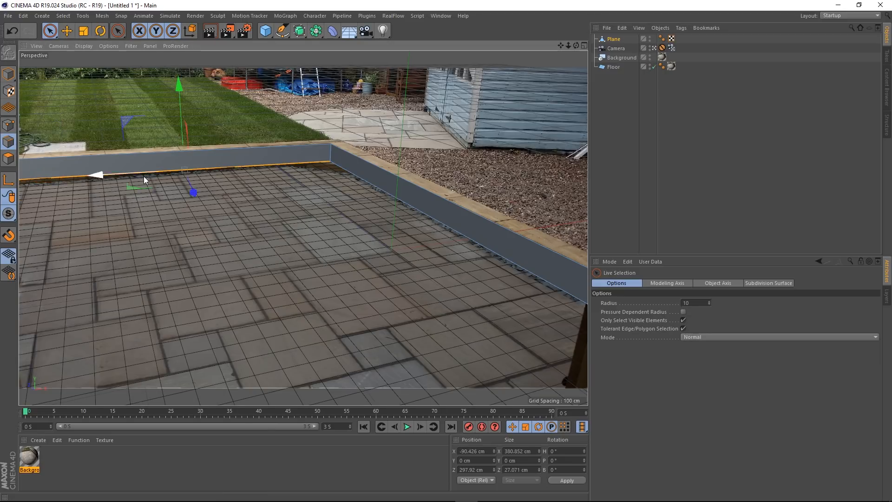
pyautogui.keyDown('shift'); pyautogui.click(428, 218); pyautogui.keyUp('shift')
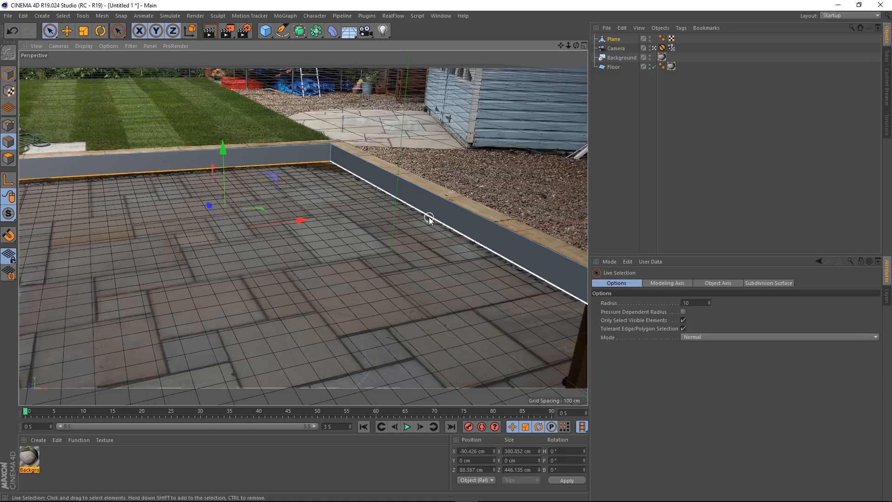
pyautogui.moveTo(221, 156); pyautogui.dragTo(220, 166)
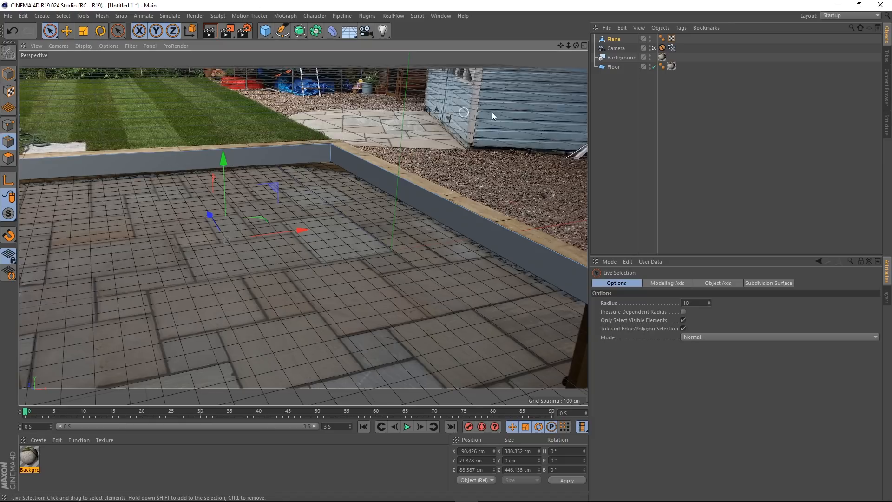
# Extrude the top edges of both wall segments by 72.7 cm
pyautogui.click(471, 212)
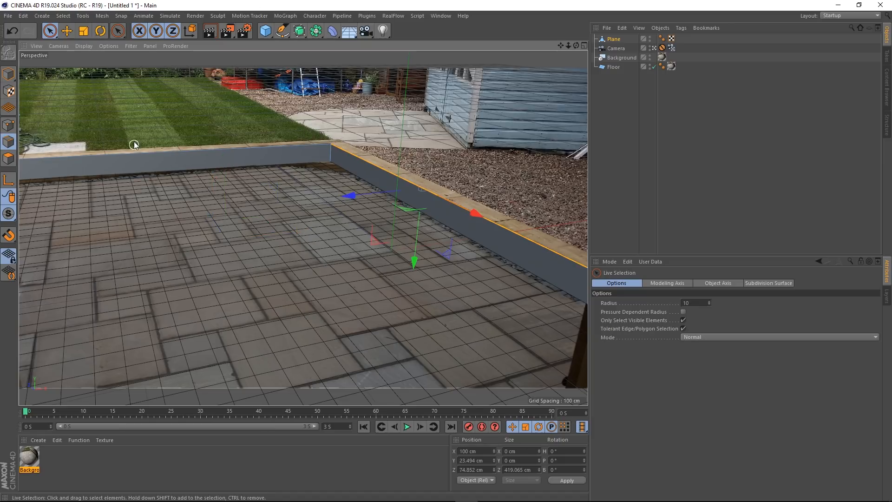
pyautogui.click(163, 154)
pyautogui.keyDown('shift'); pyautogui.click(436, 192); pyautogui.keyUp('shift')
pyautogui.rightClick(406, 113)
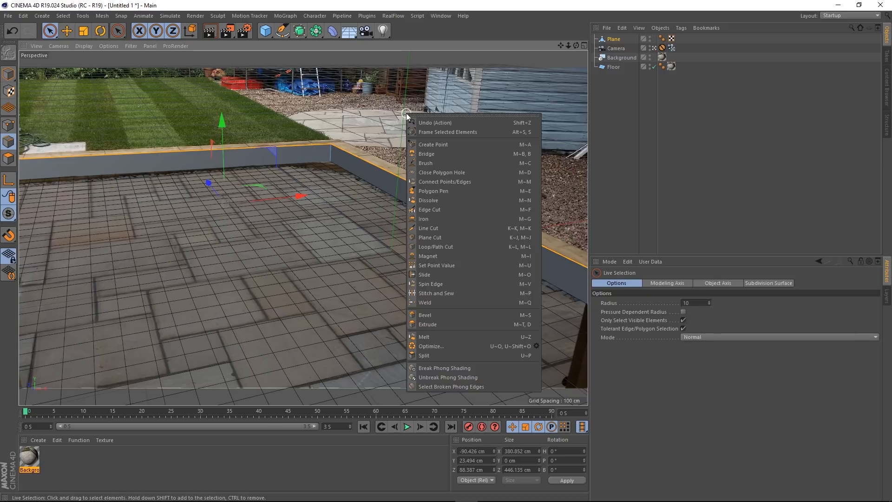
pyautogui.click(427, 324)
pyautogui.moveTo(302, 265); pyautogui.dragTo(218, 233)
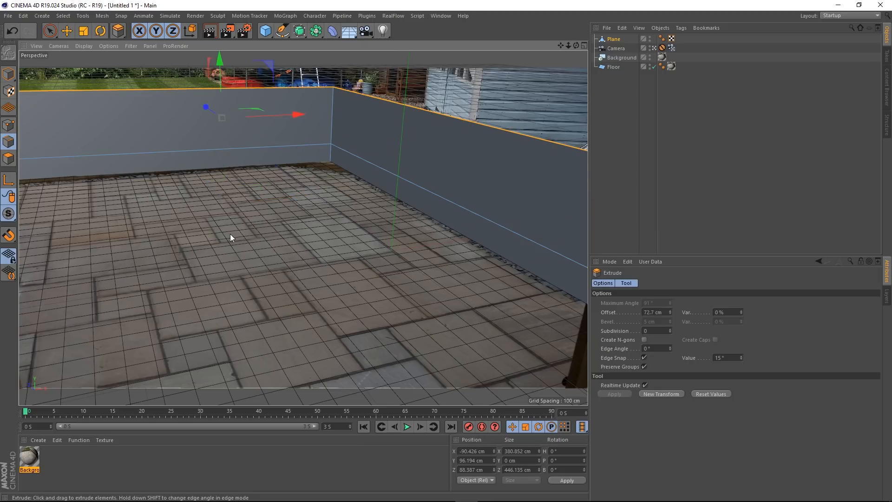
# Set the extrusion's edge angle to -90° and its offset to 5072.7 cm to form ground beyond the walls
pyautogui.click(650, 349)
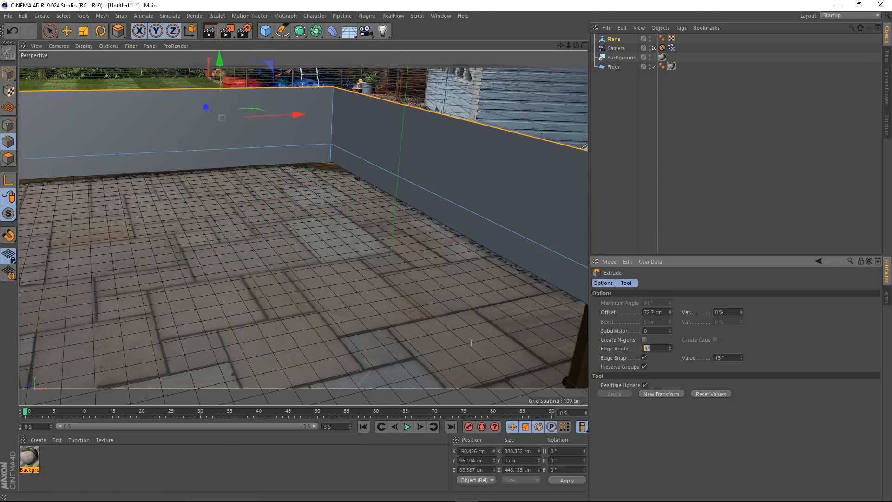
pyautogui.press('Return')
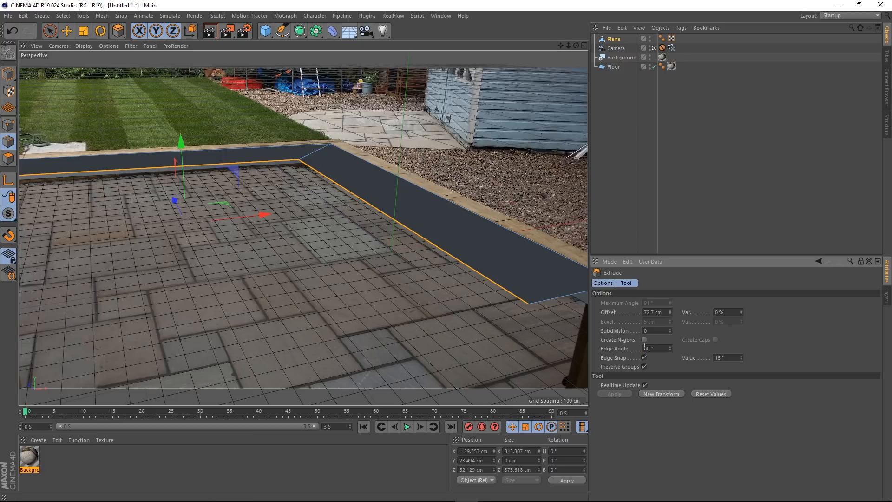
pyautogui.press('Return')
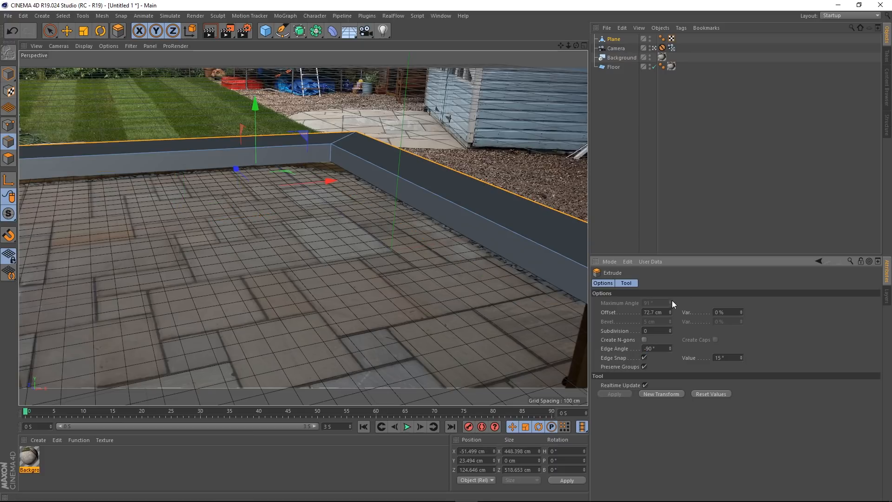
pyautogui.moveTo(670, 312); pyautogui.dragTo(669, 207)
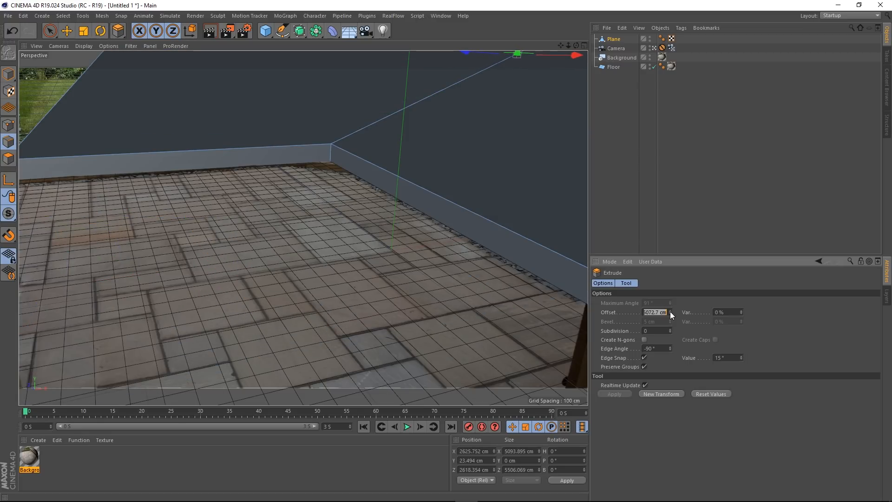
# Outside the camera view, pull the ground's far corner point beyond the back border outward to about X -1376 cm, and return to the camera
pyautogui.click(655, 48)
pyautogui.keyDown('alt'); pyautogui.moveTo(280, 187); pyautogui.dragTo(178, 188, button='right'); pyautogui.keyUp('alt')
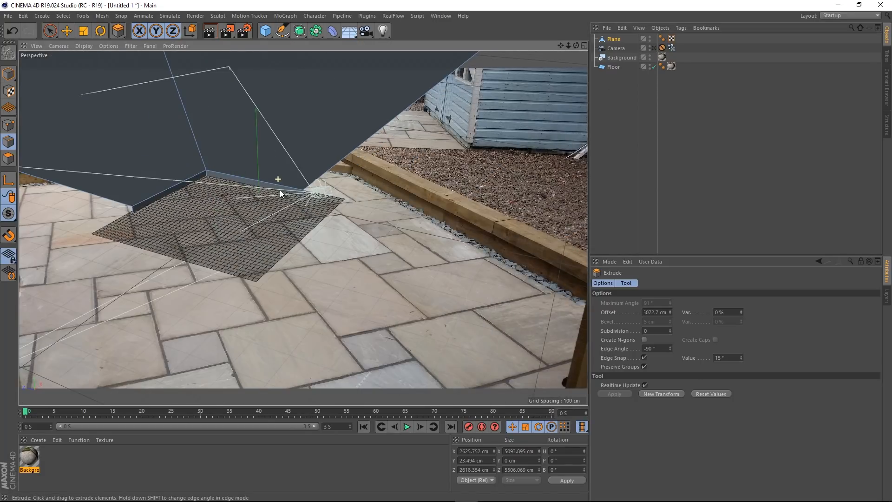
pyautogui.keyDown('alt'); pyautogui.moveTo(177, 188); pyautogui.dragTo(424, 244, button='middle'); pyautogui.keyUp('alt')
pyautogui.keyDown('alt'); pyautogui.moveTo(425, 245); pyautogui.dragTo(367, 185, button='right'); pyautogui.keyUp('alt')
pyautogui.keyDown('alt'); pyautogui.moveTo(367, 185); pyautogui.dragTo(316, 209); pyautogui.keyUp('alt')
pyautogui.click(9, 127)
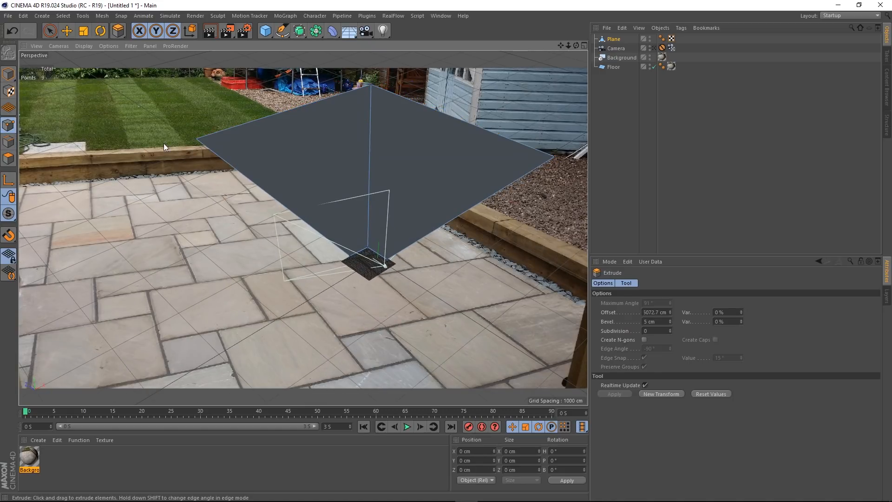
pyautogui.click(49, 31)
pyautogui.click(197, 139)
pyautogui.moveTo(257, 119); pyautogui.dragTo(230, 142)
pyautogui.keyDown('alt'); pyautogui.moveTo(431, 181); pyautogui.dragTo(357, 163); pyautogui.keyUp('alt')
pyautogui.moveTo(342, 82); pyautogui.dragTo(313, 85)
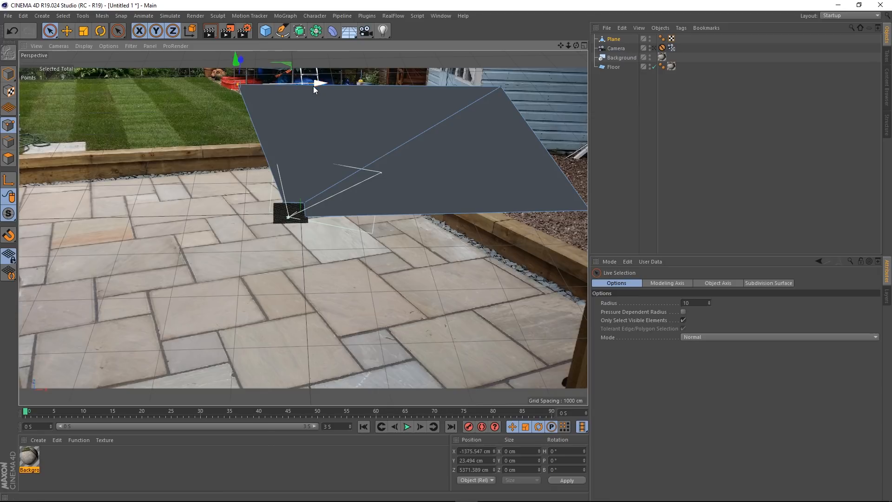
pyautogui.click(654, 49)
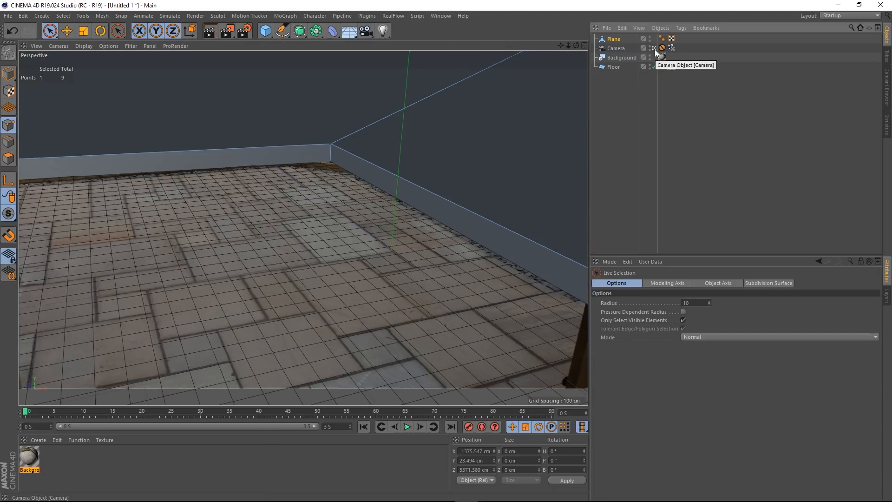
pyautogui.click(655, 48)
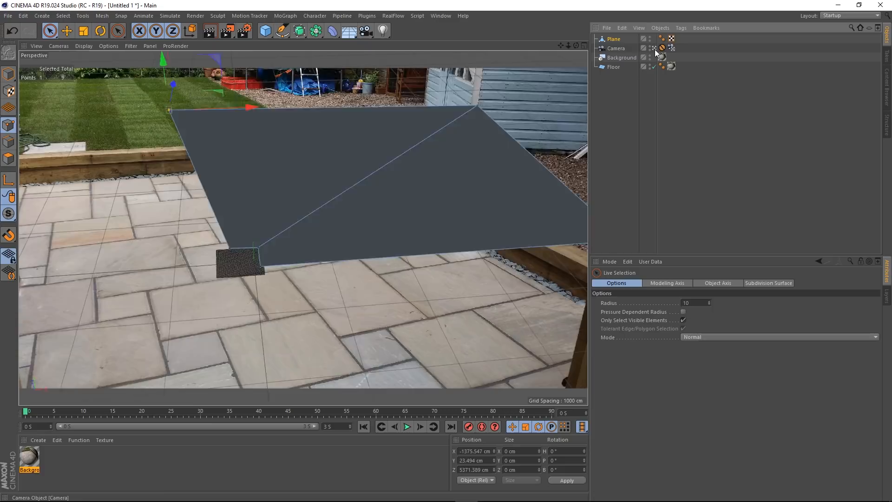
pyautogui.scroll(8, 242, 254)
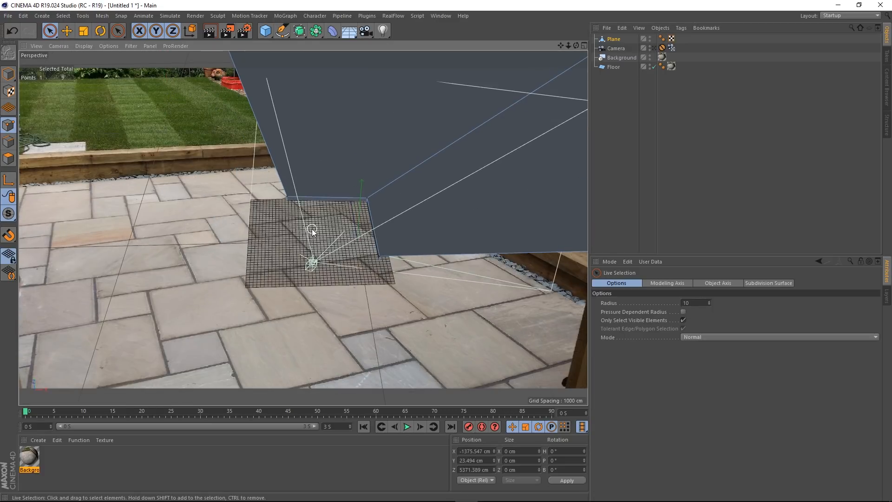
pyautogui.keyDown('alt'); pyautogui.moveTo(365, 233); pyautogui.dragTo(412, 223); pyautogui.keyUp('alt')
pyautogui.click(653, 48)
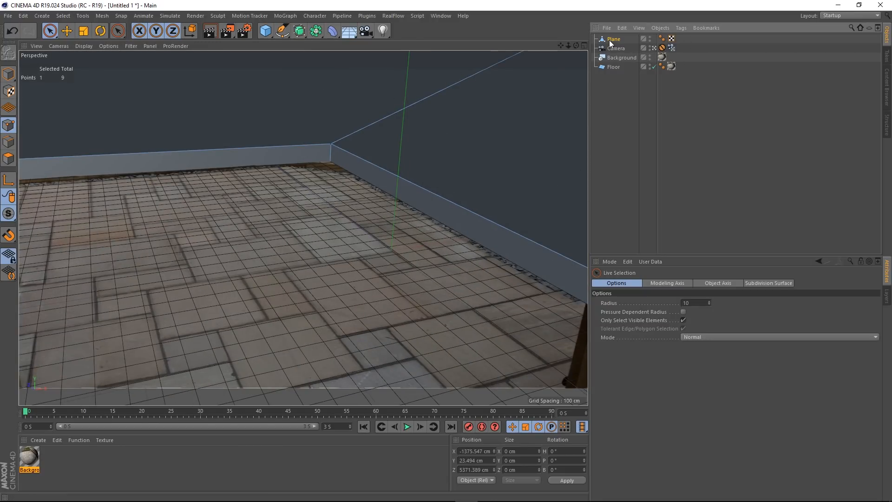
# Reorder the Plane object below Floor and rename it Wall
pyautogui.moveTo(612, 40); pyautogui.dragTo(615, 88)
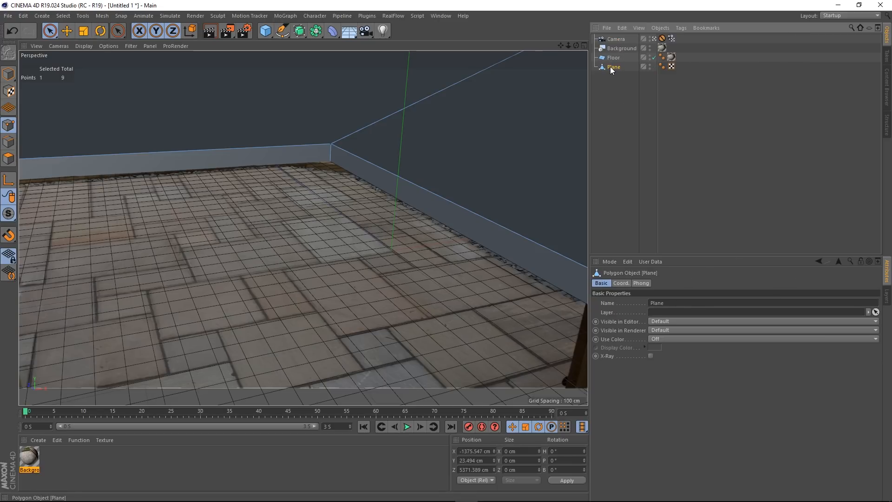
pyautogui.doubleClick(612, 66)
pyautogui.write('Wa')
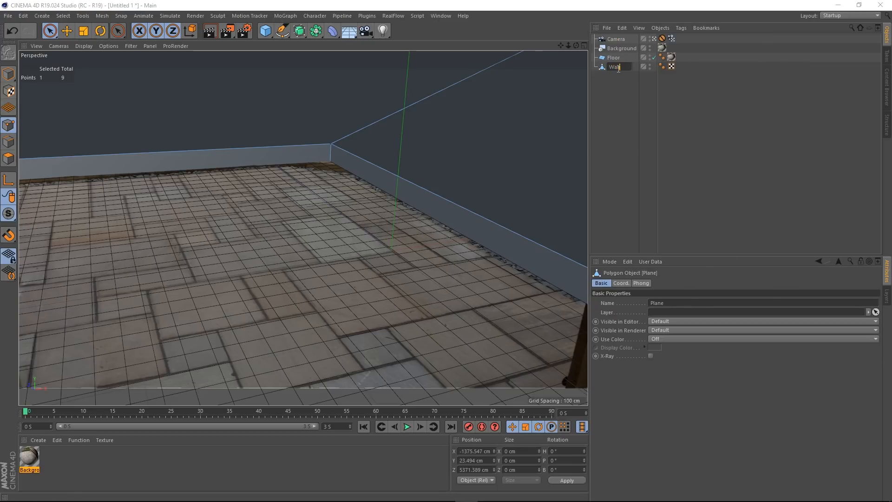
pyautogui.write('ll')
pyautogui.press('Return')
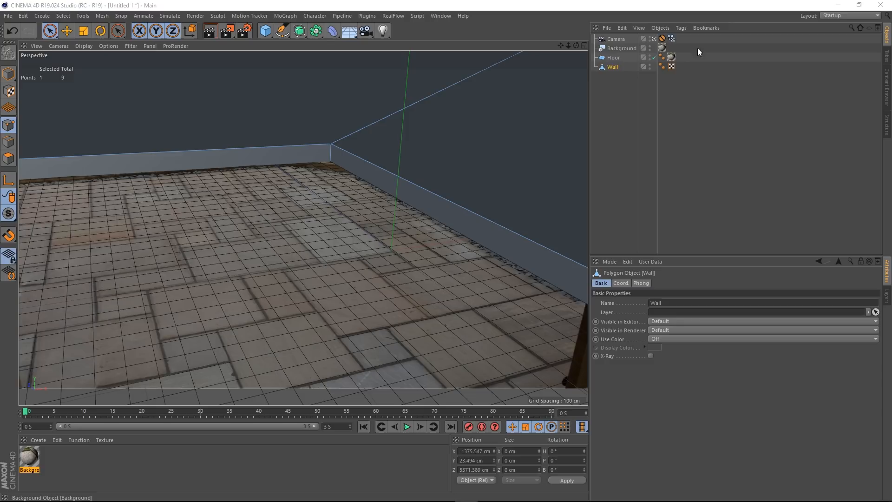
# Copy the Floor's frontal-projected Background texture tag onto the Wall object and clear the selection
pyautogui.click(672, 58)
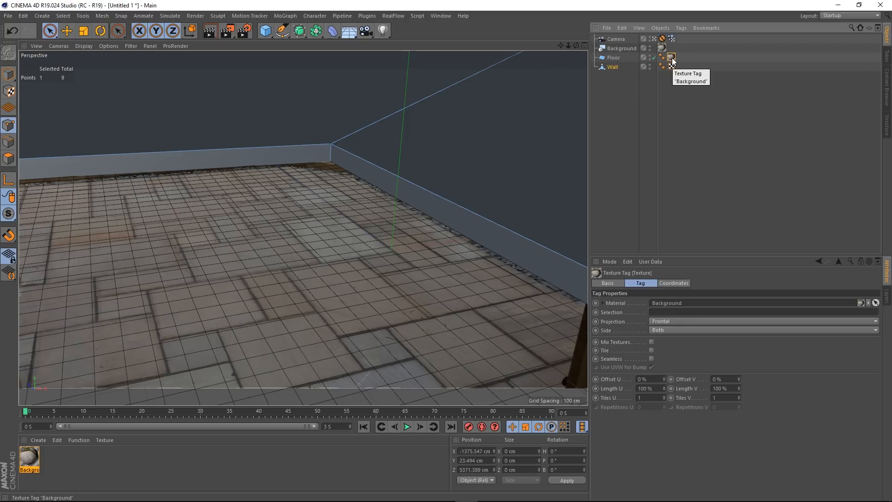
pyautogui.keyDown('ctrl'); pyautogui.moveTo(673, 61); pyautogui.dragTo(684, 68); pyautogui.keyUp('ctrl')
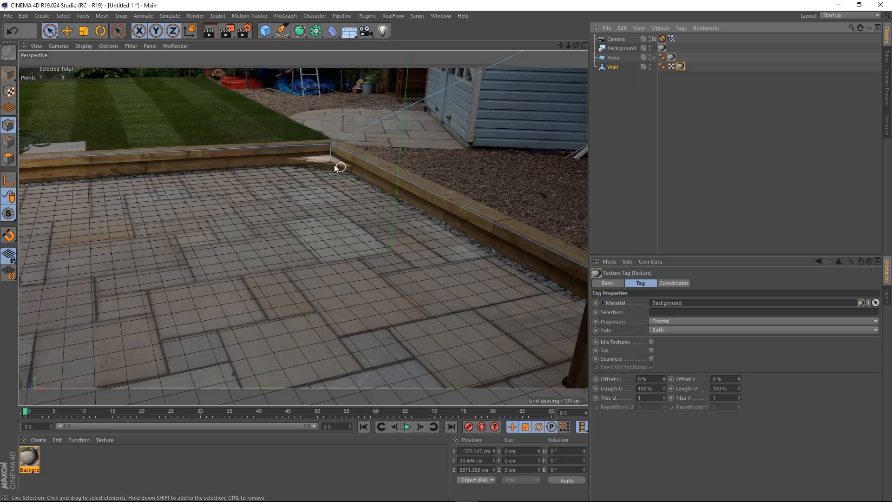
pyautogui.click(636, 105)
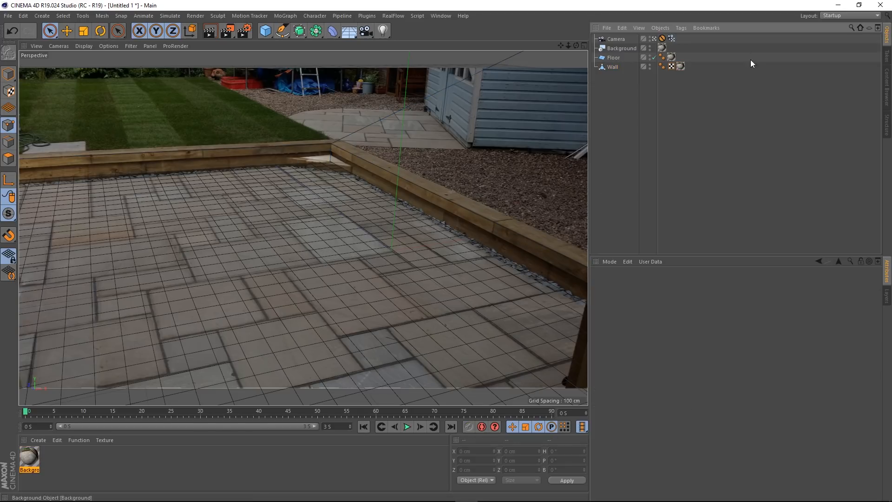
# Add a cube and set its X, Y and Z sizes to 10 cm each
pyautogui.click(265, 30)
pyautogui.click(347, 43)
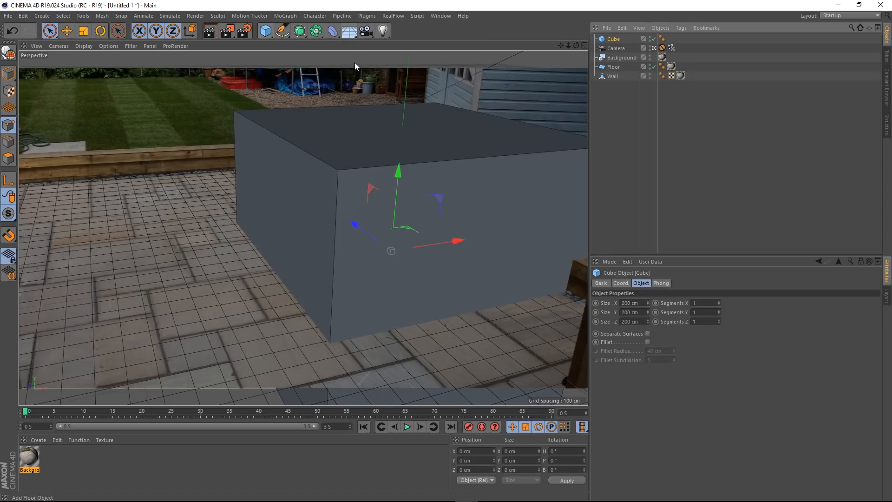
pyautogui.click(642, 303)
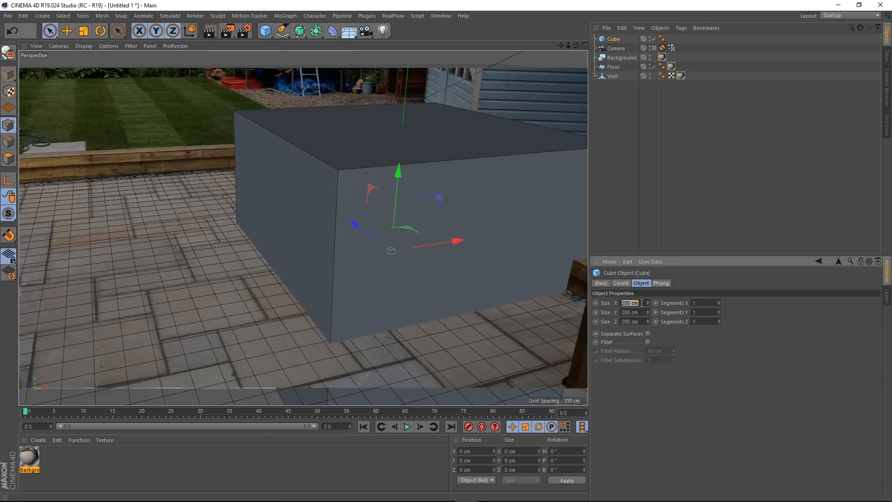
pyautogui.write('10')
pyautogui.press('Tab')
pyautogui.write('10')
pyautogui.press('Tab')
pyautogui.write('10')
pyautogui.press('Tab')
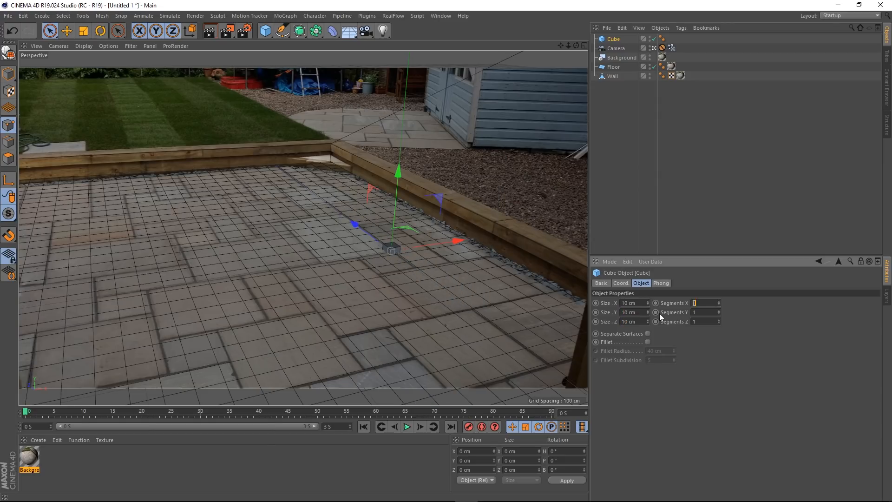
# Set the cube's Y position to 5 cm and move it back towards the border corner to about Z 218.6 cm
pyautogui.click(621, 283)
pyautogui.click(635, 313)
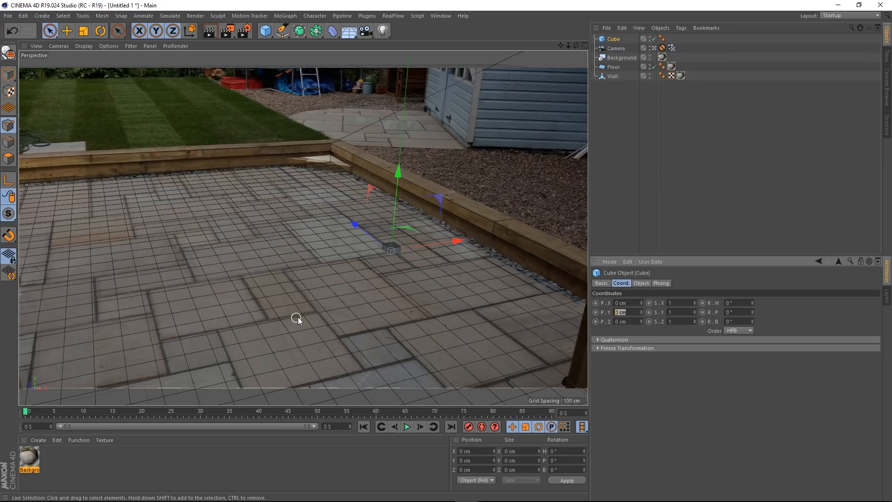
pyautogui.write('5')
pyautogui.press('Return')
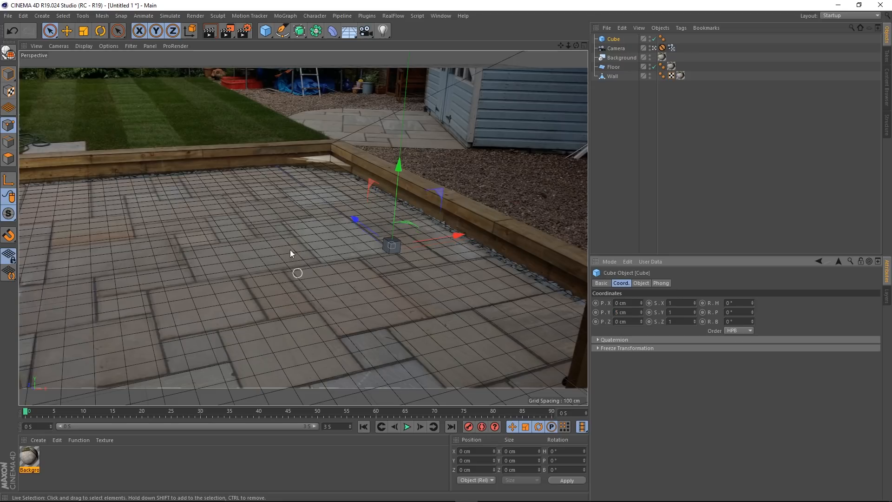
pyautogui.click(654, 48)
pyautogui.keyDown('alt'); pyautogui.moveTo(395, 247); pyautogui.dragTo(277, 160); pyautogui.keyUp('alt')
pyautogui.click(653, 49)
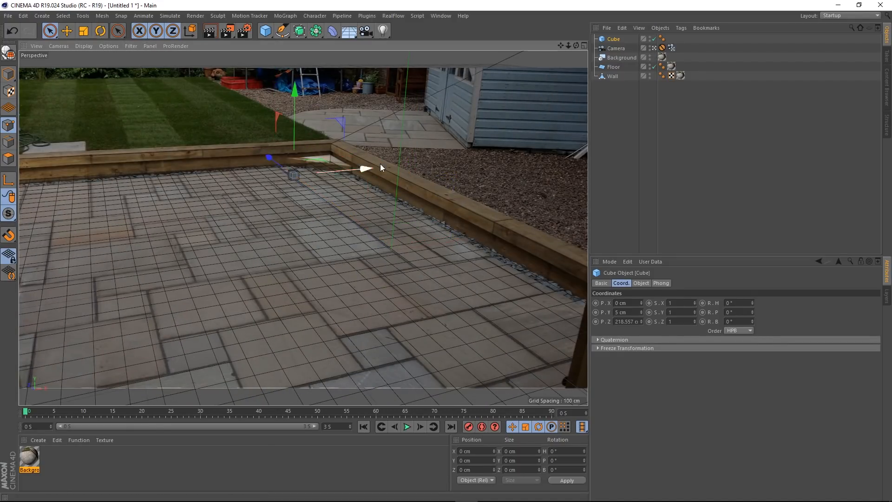
# Enlarge the cube to 20 cm in X, Y and Z
pyautogui.click(642, 283)
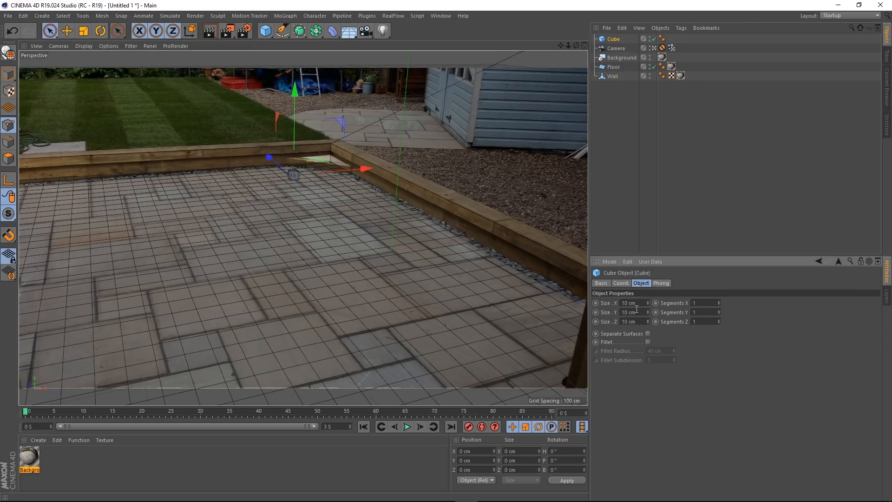
pyautogui.doubleClick(637, 303)
pyautogui.write('20')
pyautogui.press('Tab')
pyautogui.write('20')
pyautogui.press('Tab')
pyautogui.write('20')
pyautogui.press('Tab')
# Set the cube's Y position to 10 cm and move it towards the border corner to about X 37.6 cm
pyautogui.click(622, 283)
pyautogui.doubleClick(623, 312)
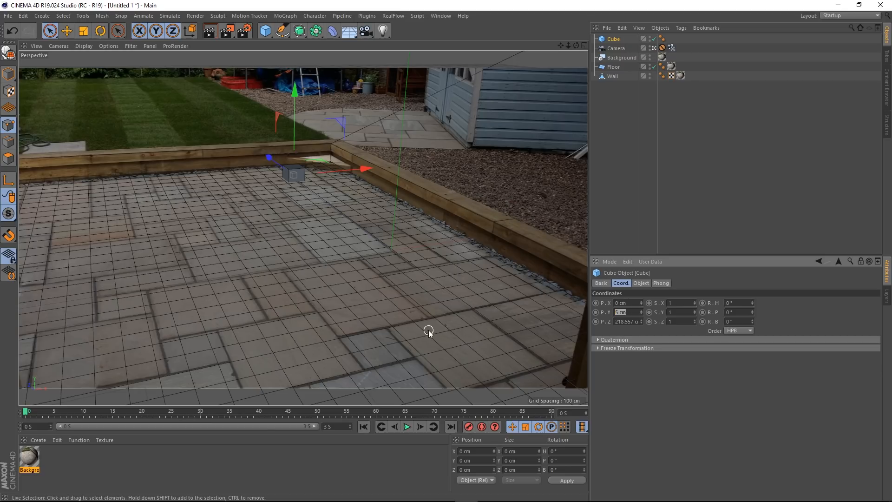
pyautogui.press('Return')
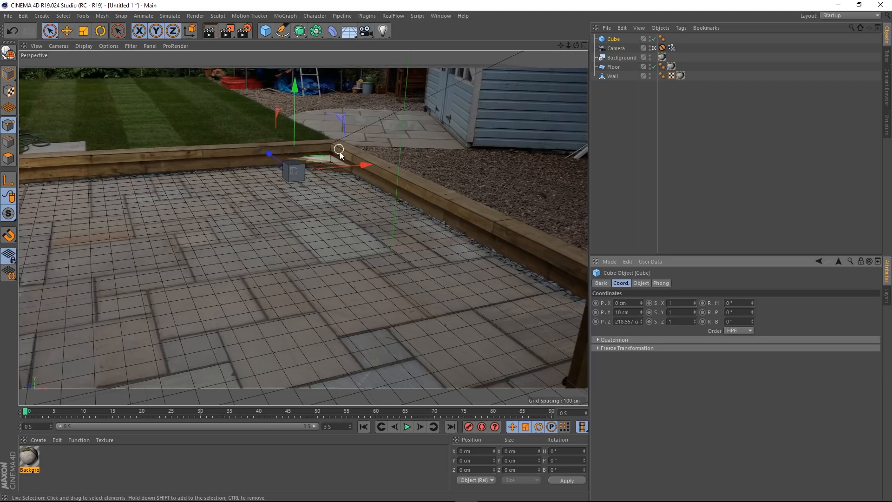
pyautogui.moveTo(339, 168); pyautogui.dragTo(370, 160)
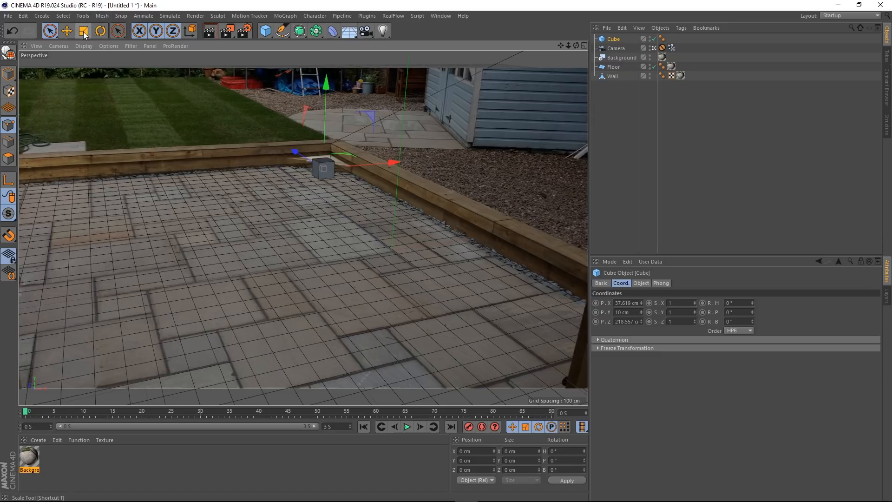
# Rotate the cube's heading to about -41° and move it into the border corner at about X 64 cm, Z 248.8 cm
pyautogui.click(100, 32)
pyautogui.moveTo(331, 186); pyautogui.dragTo(266, 191)
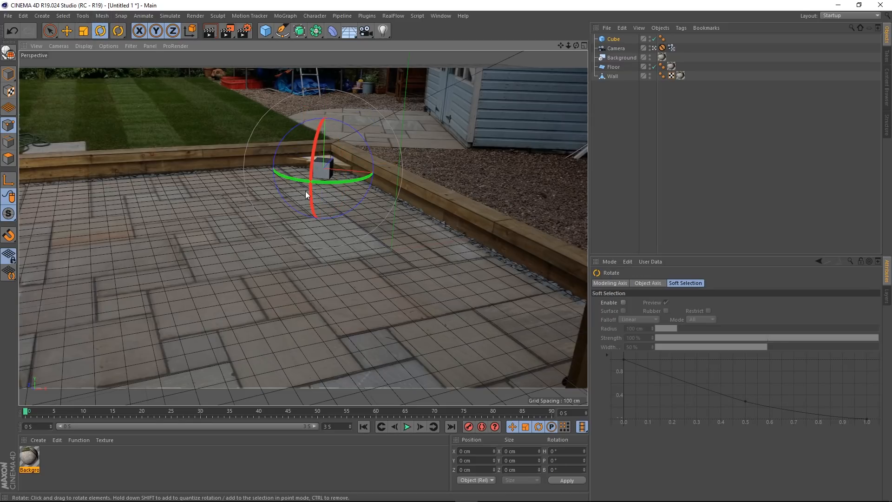
pyautogui.moveTo(346, 182); pyautogui.dragTo(339, 183)
pyautogui.click(66, 31)
pyautogui.moveTo(343, 149)
pyautogui.mouseDown()
pyautogui.moveTo(356, 144)
pyautogui.moveTo(361, 165)
pyautogui.moveTo(351, 149)
pyautogui.mouseUp()
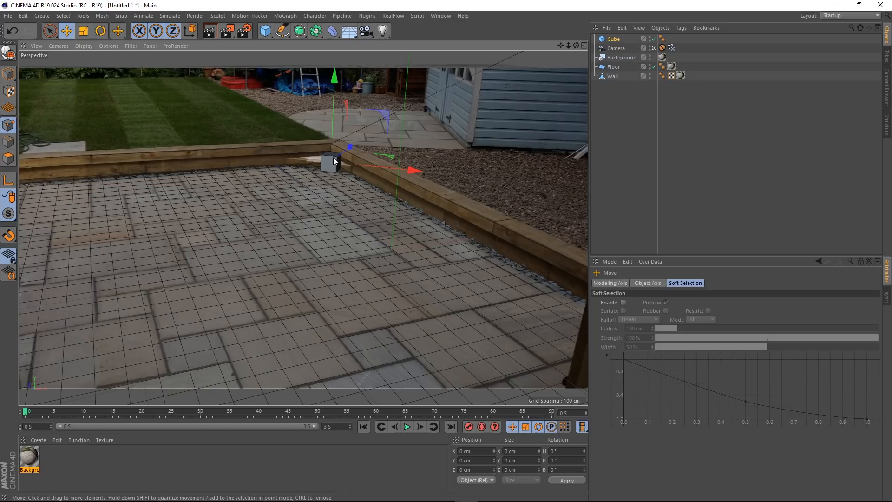
pyautogui.moveTo(349, 146); pyautogui.dragTo(352, 145)
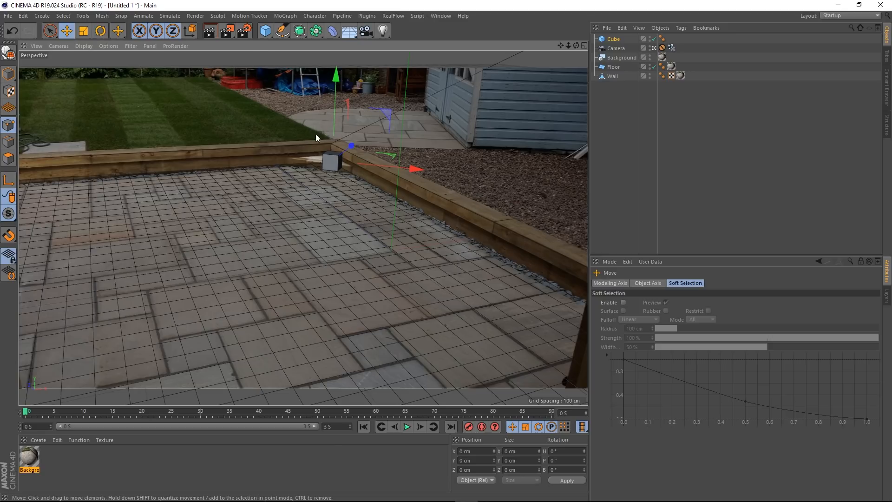
# Make the cube editable and stretch it along its X axis to about 117.7 cm
pyautogui.press('t')
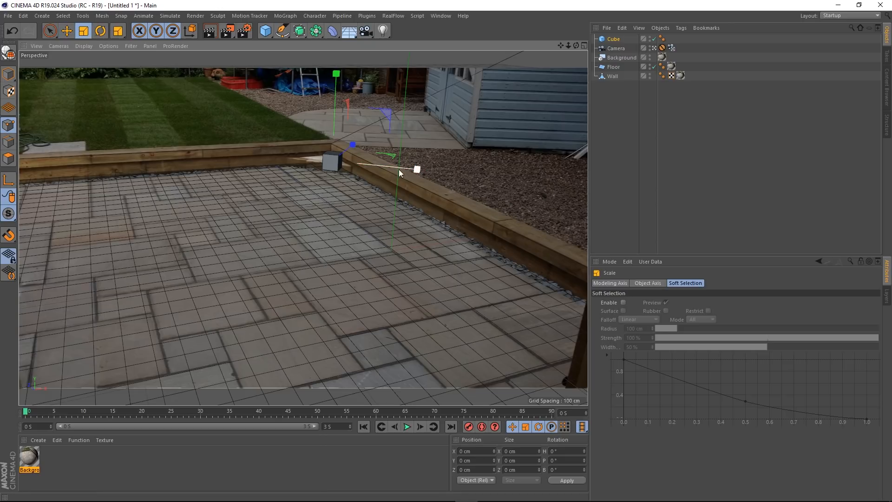
pyautogui.moveTo(416, 172); pyautogui.dragTo(431, 174)
pyautogui.hotkey('ctrl', 'z')
pyautogui.click(8, 52)
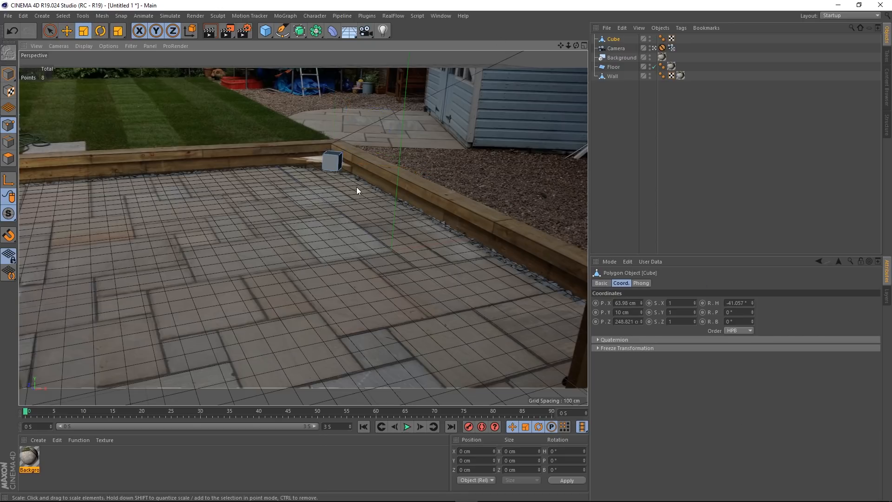
pyautogui.click(8, 73)
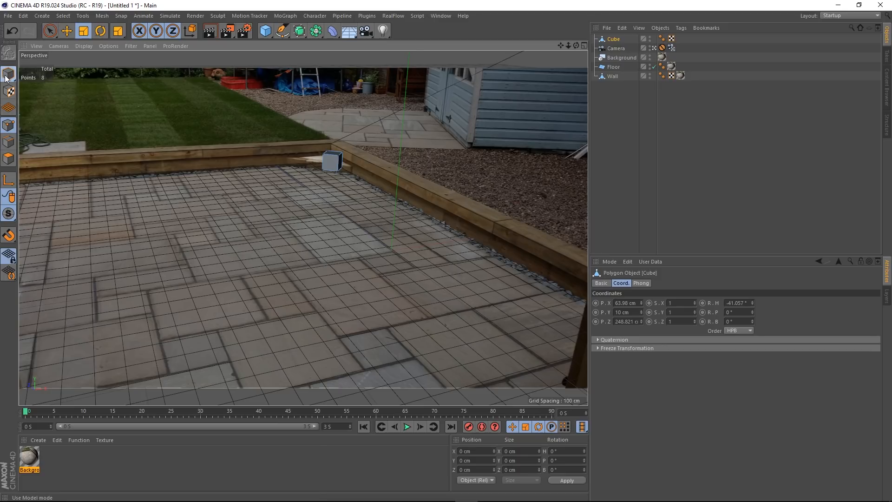
pyautogui.moveTo(418, 168); pyautogui.dragTo(383, 160)
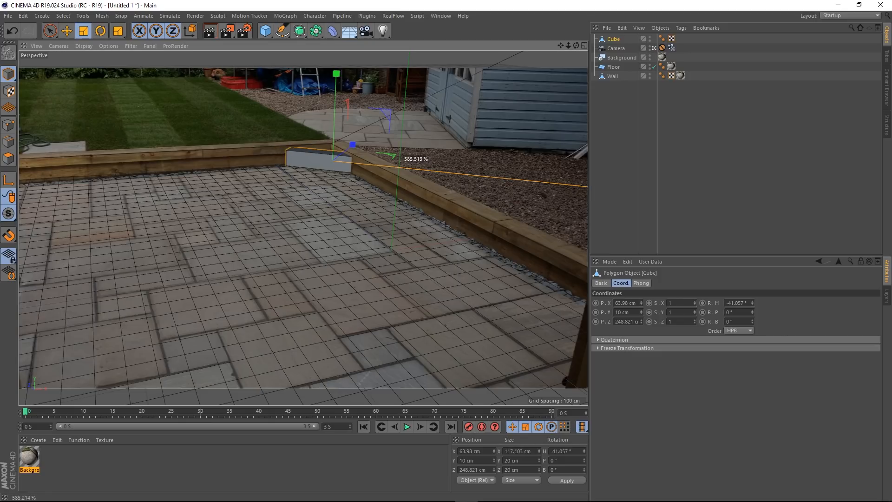
# Rotate the stretched cube's heading to about -46° and reposition it across the corner at about X 58.8 cm, Z 256.4 cm
pyautogui.click(99, 31)
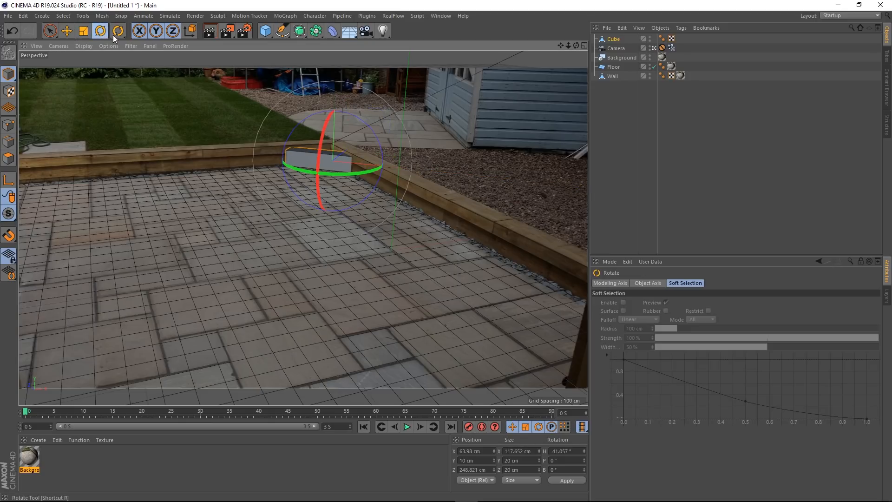
pyautogui.click(64, 33)
pyautogui.moveTo(350, 146); pyautogui.dragTo(352, 145)
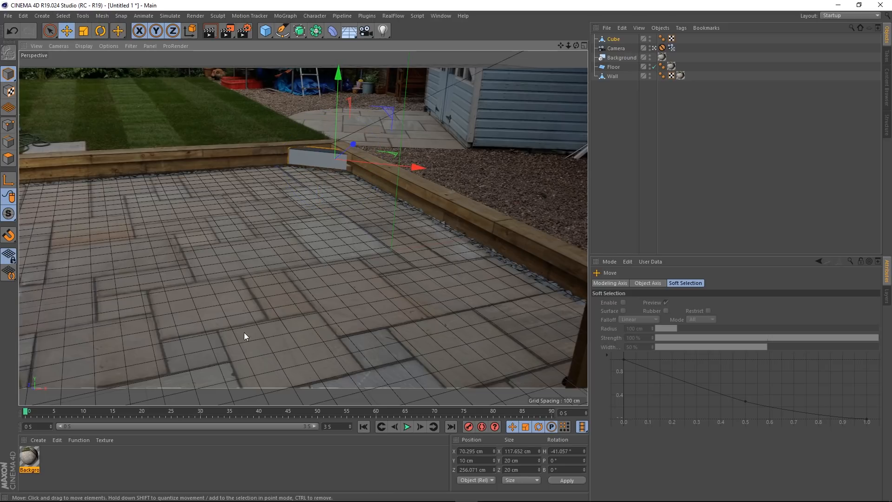
pyautogui.click(100, 31)
pyautogui.moveTo(357, 175); pyautogui.dragTo(357, 176)
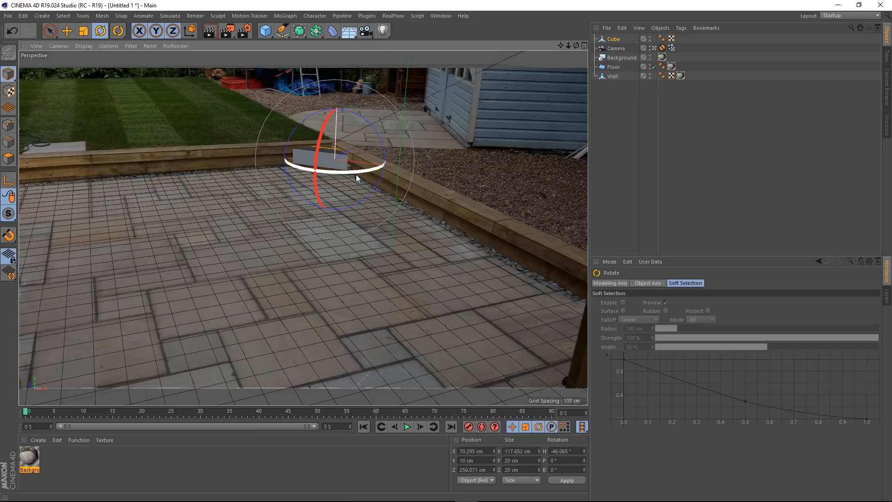
pyautogui.click(67, 30)
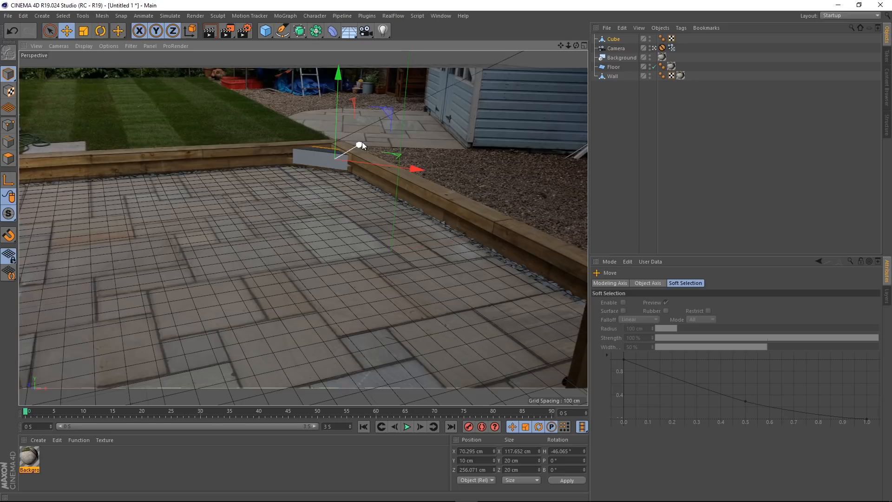
pyautogui.moveTo(359, 141); pyautogui.dragTo(358, 143)
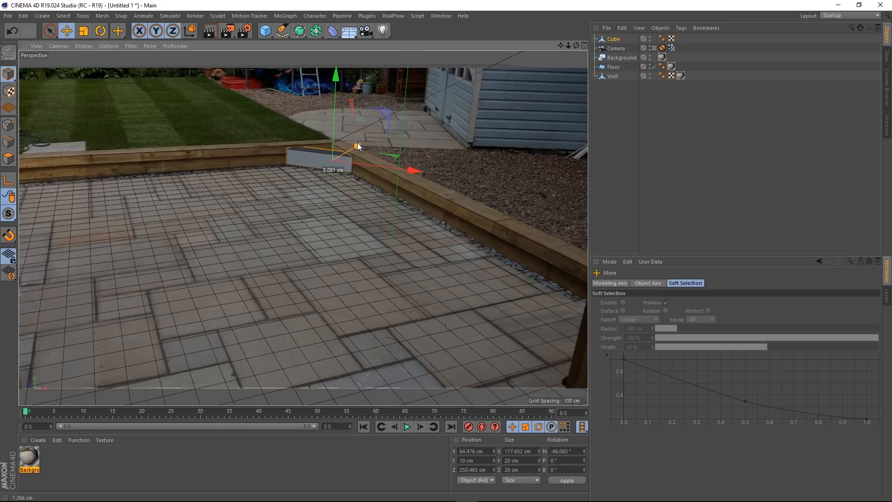
pyautogui.moveTo(407, 168); pyautogui.dragTo(405, 172)
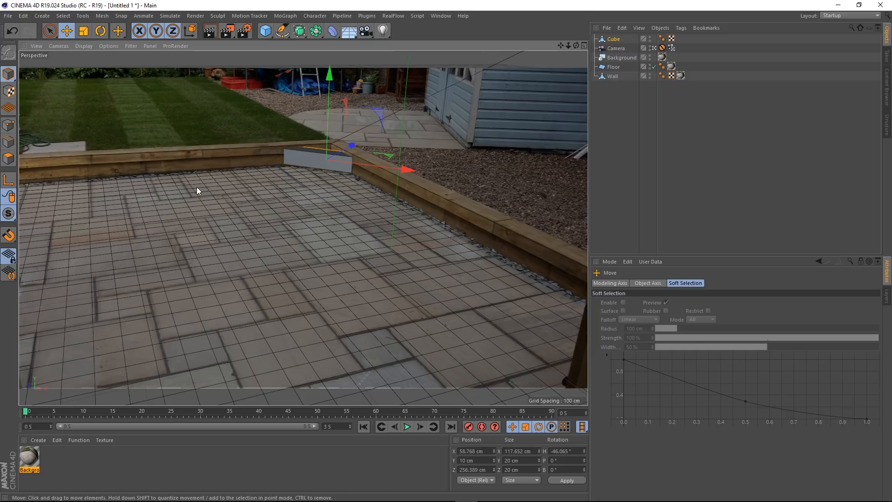
# Reorder the cube below Wall in the object hierarchy and rename it Corner
pyautogui.moveTo(613, 39); pyautogui.dragTo(612, 108)
pyautogui.doubleClick(615, 76)
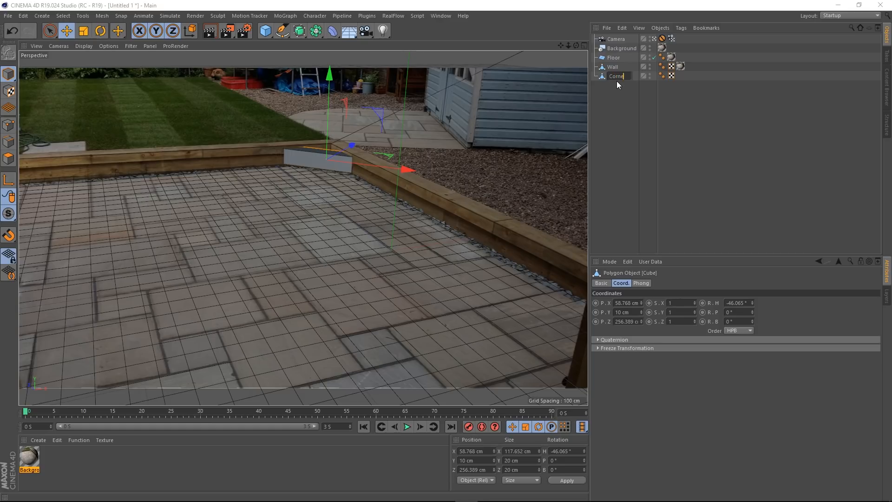
pyautogui.press('Return')
# Leave the camera view, extend the Corner's rear polygon back to about Z 49.7 cm, and return to the camera view
pyautogui.click(653, 39)
pyautogui.scroll(8, 409, 124)
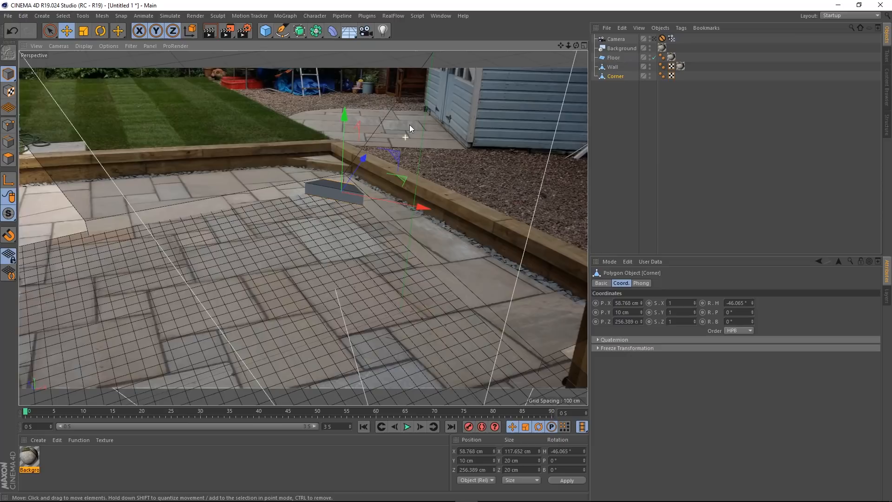
pyautogui.keyDown('alt'); pyautogui.moveTo(371, 199); pyautogui.dragTo(249, 247); pyautogui.keyUp('alt')
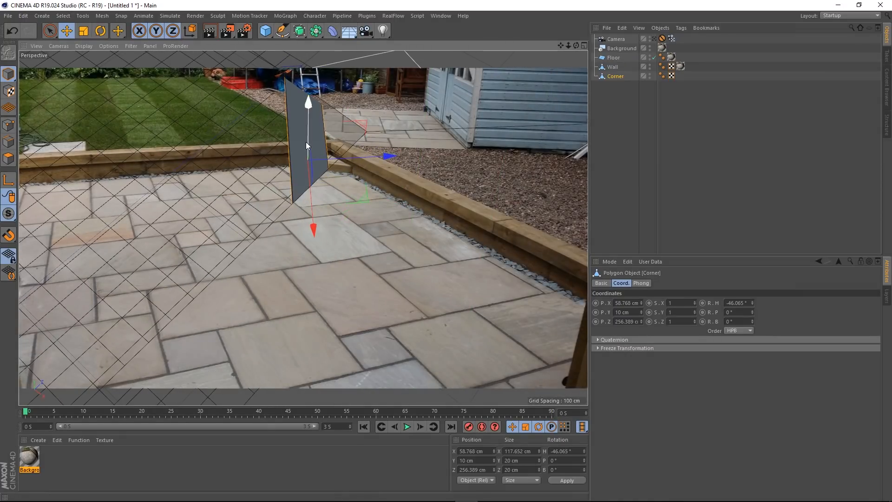
pyautogui.scroll(4, 327, 113)
pyautogui.keyDown('alt'); pyautogui.moveTo(296, 164); pyautogui.dragTo(235, 153); pyautogui.keyUp('alt')
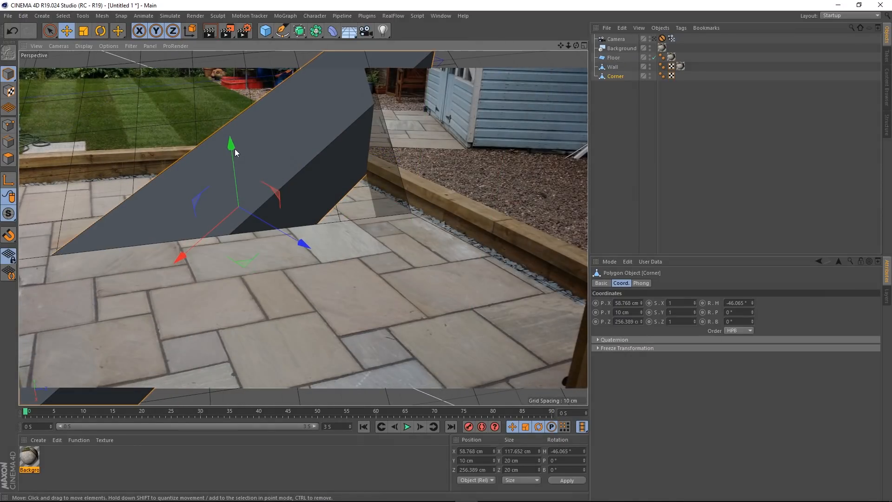
pyautogui.click(8, 159)
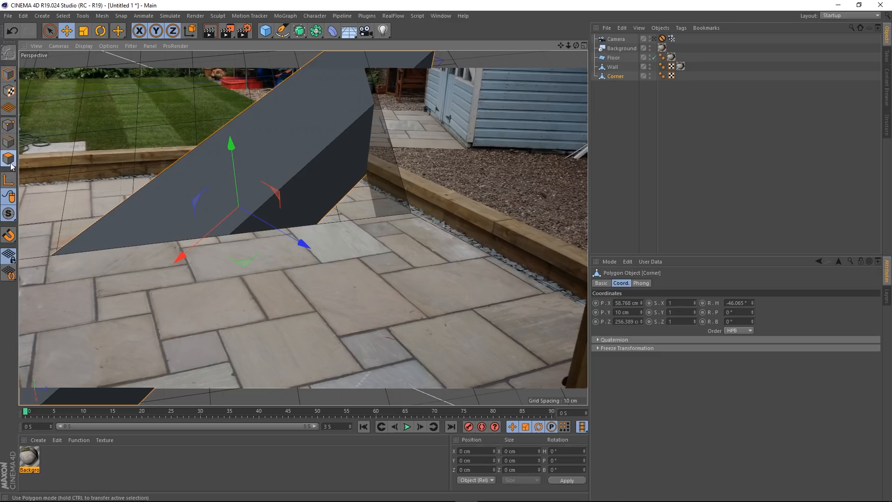
pyautogui.click(319, 199)
pyautogui.moveTo(329, 263); pyautogui.dragTo(566, 344)
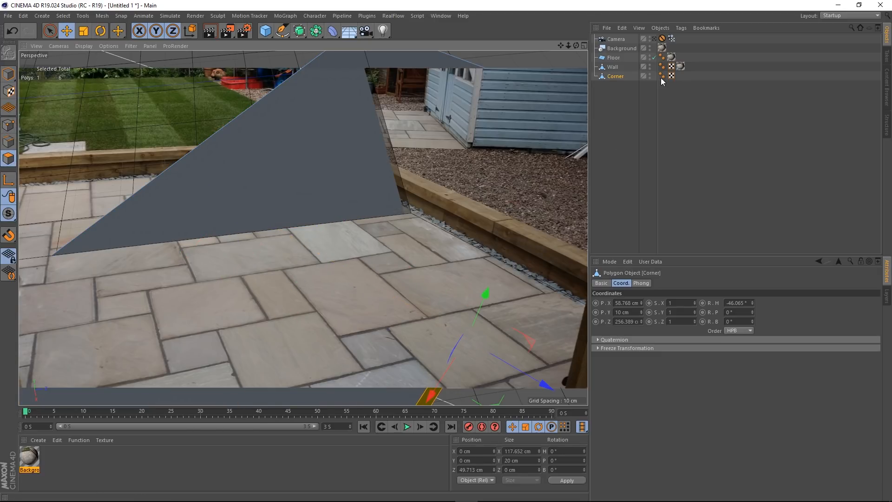
pyautogui.click(654, 37)
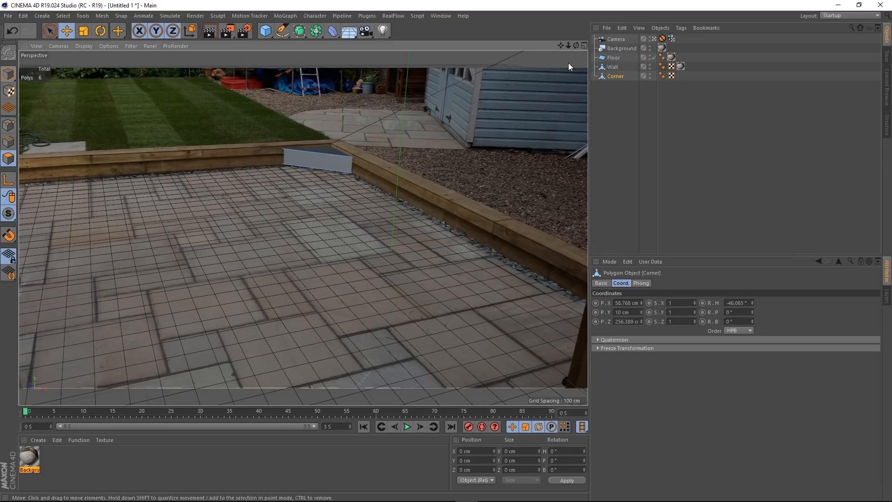
# Lower the Corner's top polygon to about Y -2.4 cm and copy the Wall's Background texture tag onto Corner
pyautogui.click(322, 150)
pyautogui.moveTo(333, 69)
pyautogui.mouseDown()
pyautogui.moveTo(334, 80)
pyautogui.moveTo(341, 77)
pyautogui.mouseUp()
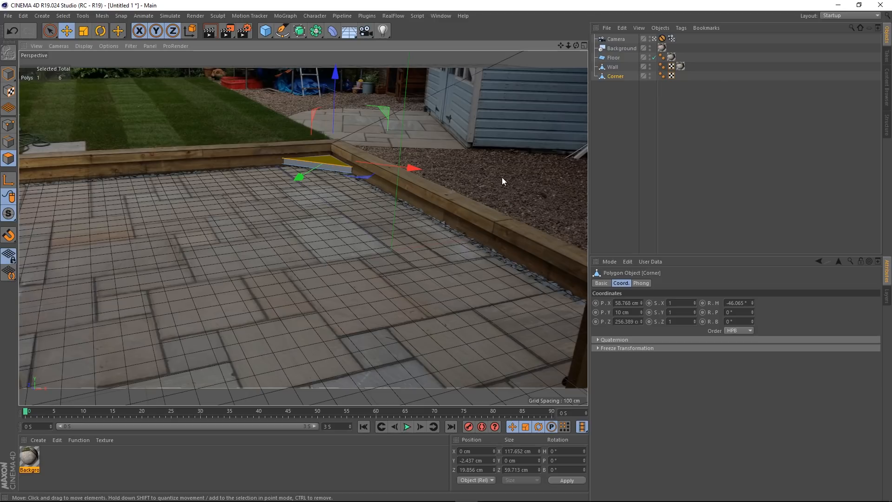
pyautogui.click(470, 159)
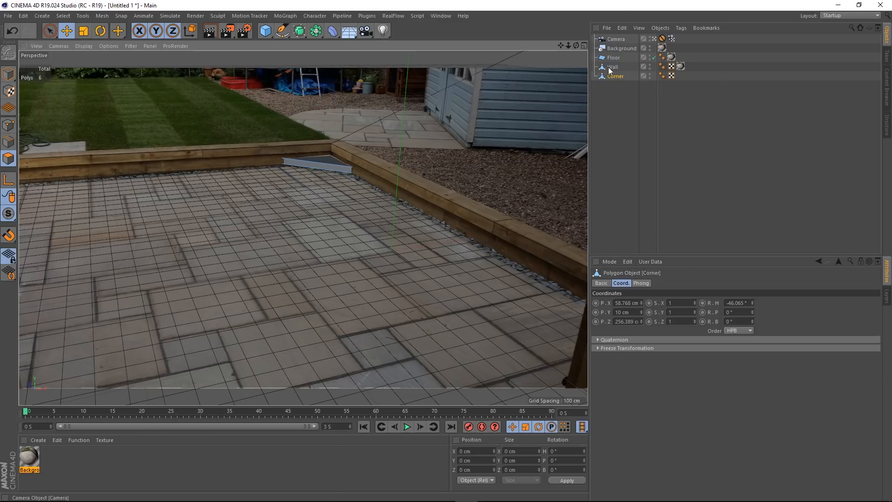
pyautogui.click(681, 67)
pyautogui.keyDown('ctrl'); pyautogui.moveTo(681, 79); pyautogui.dragTo(681, 76); pyautogui.keyUp('ctrl')
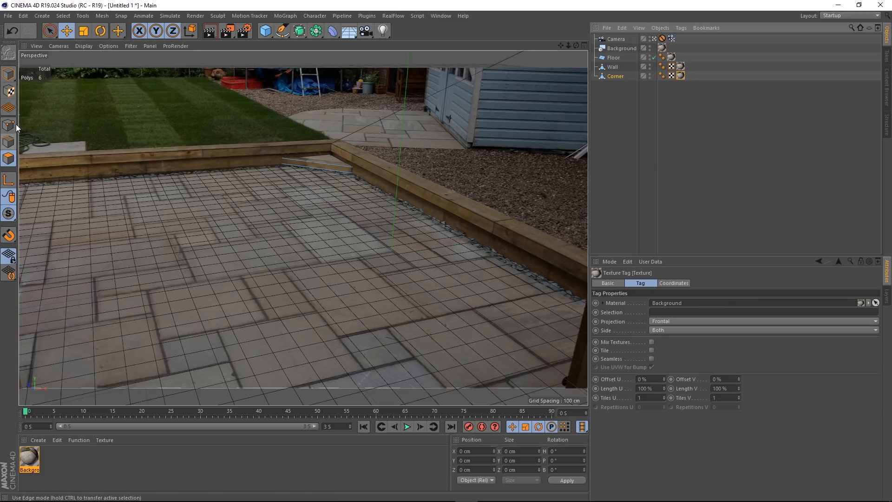
# Raise the Corner's top polygon to about Y -1.6 cm to match the photo and return to Model mode
pyautogui.click(327, 157)
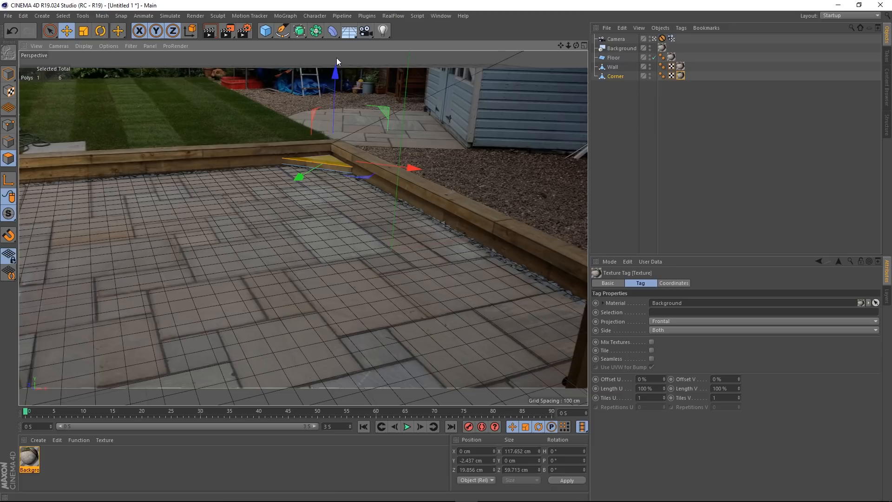
pyautogui.moveTo(334, 76)
pyautogui.mouseDown()
pyautogui.moveTo(334, 65)
pyautogui.moveTo(327, 78)
pyautogui.mouseUp()
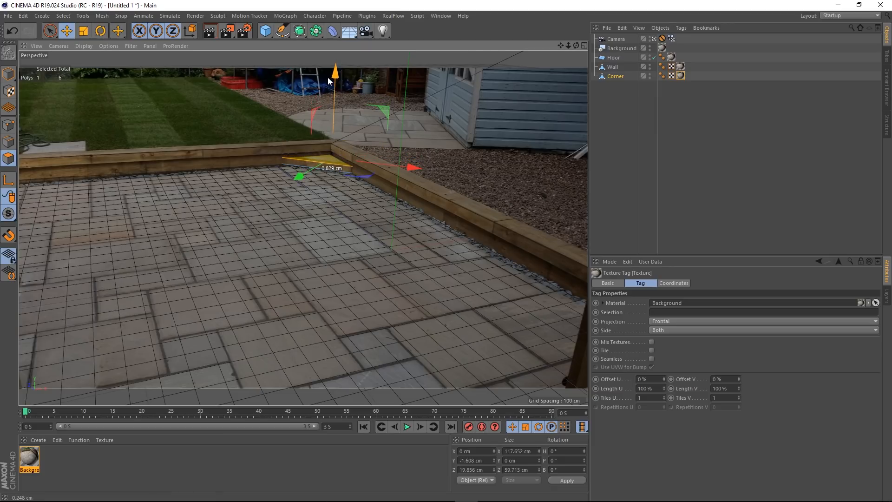
pyautogui.click(360, 218)
pyautogui.click(8, 74)
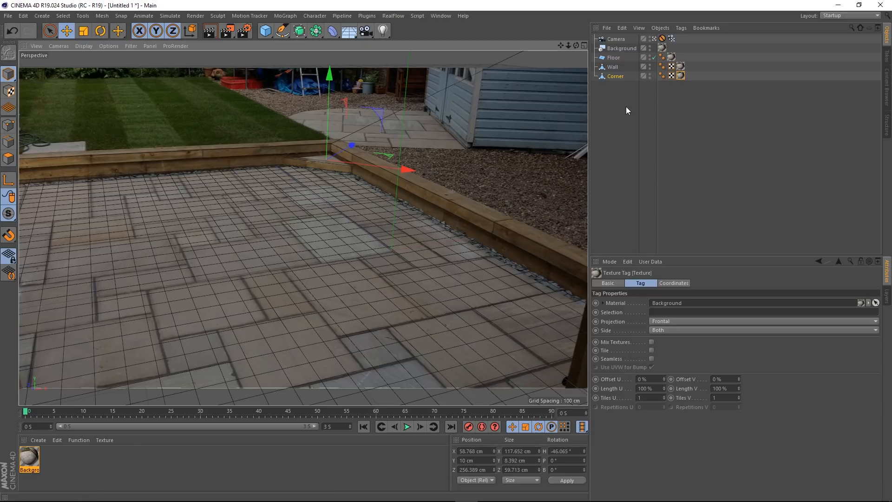
pyautogui.click(614, 57)
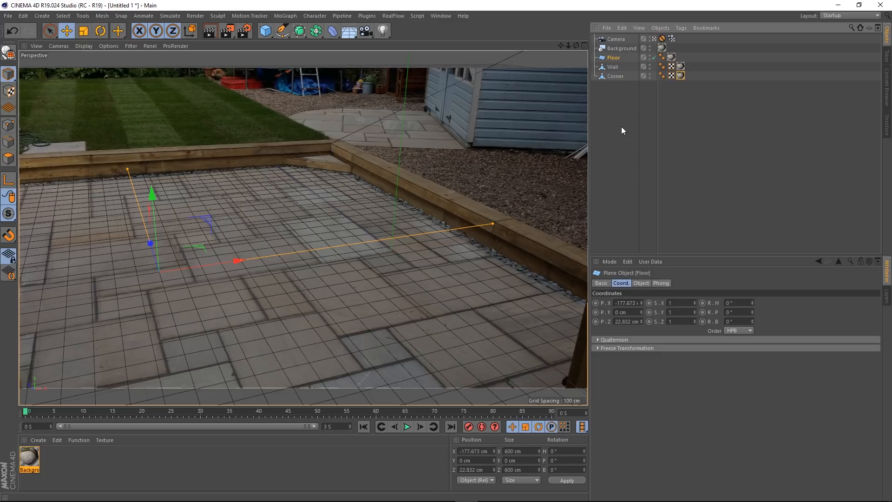
pyautogui.click(614, 76)
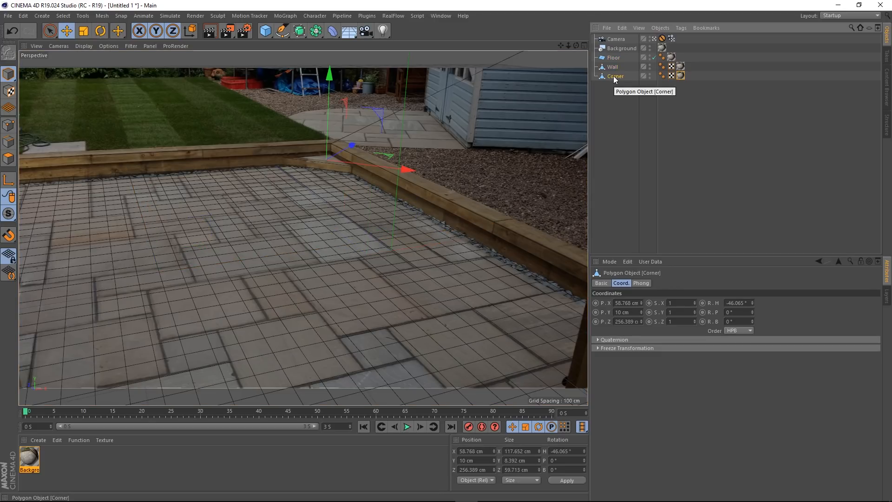
pyautogui.click(621, 113)
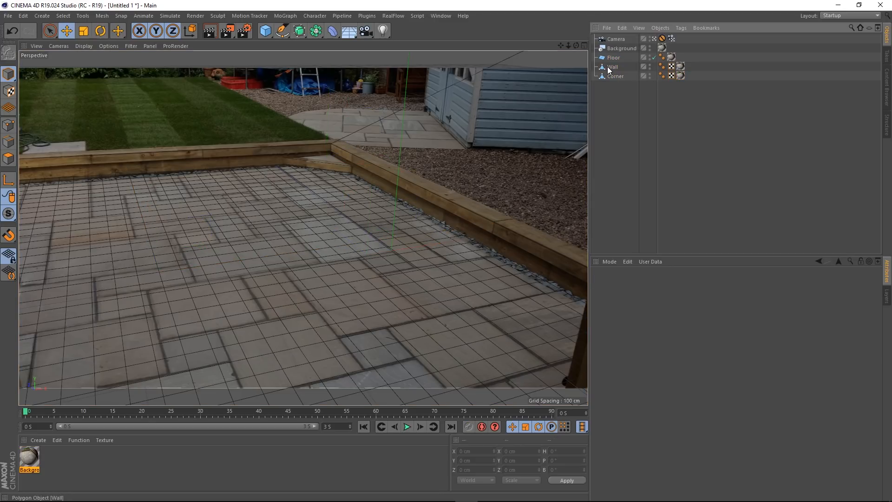
# Add a Null object below Wall and nest Corner under it
pyautogui.click(42, 16)
pyautogui.moveTo(52, 29)
pyautogui.click(99, 35)
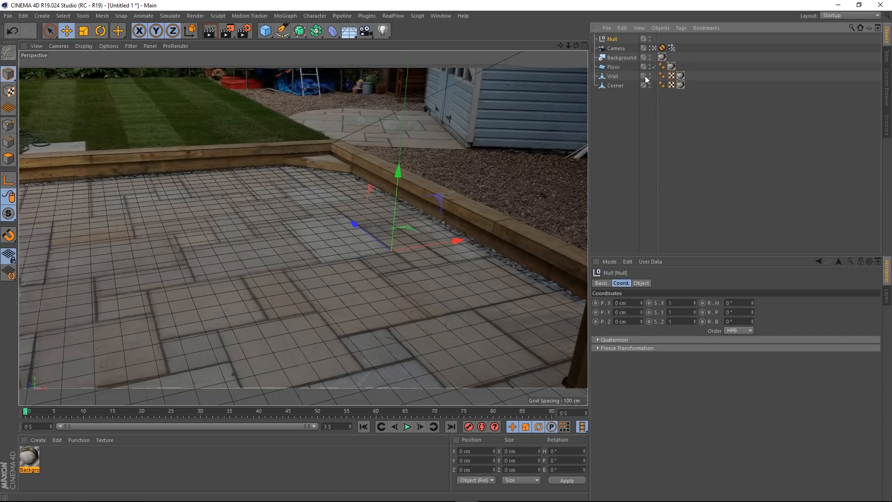
pyautogui.moveTo(616, 116); pyautogui.dragTo(613, 85)
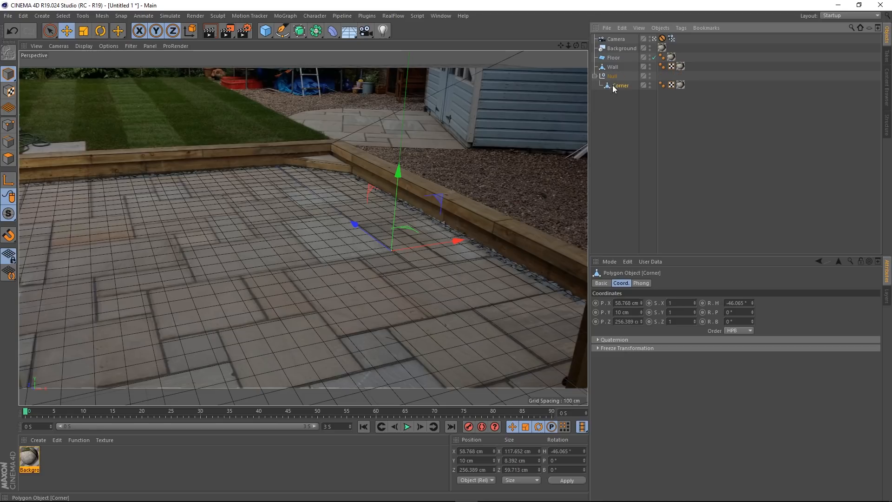
# Delete the Background texture tags from both Corner and Wall
pyautogui.click(681, 86)
pyautogui.moveTo(680, 84); pyautogui.dragTo(683, 67)
pyautogui.press('Delete')
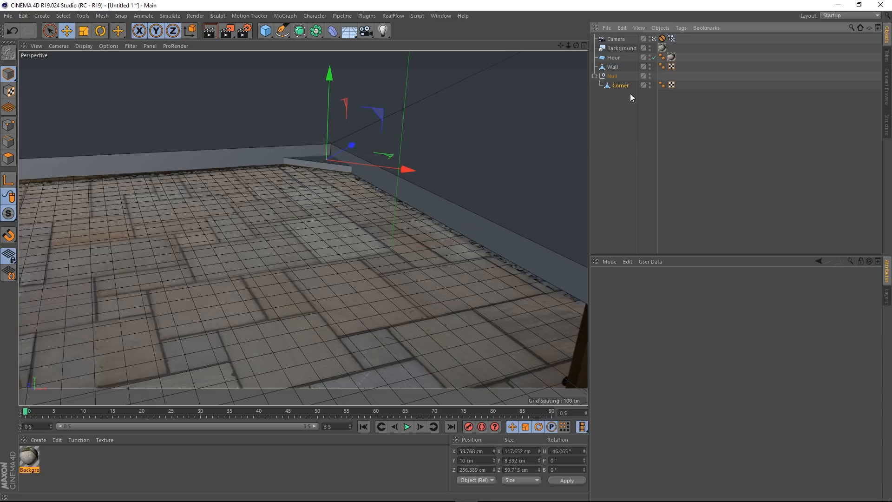
# Nest Wall under the Null and copy the Floor's Background texture tag onto the Null
pyautogui.moveTo(608, 68); pyautogui.dragTo(619, 90)
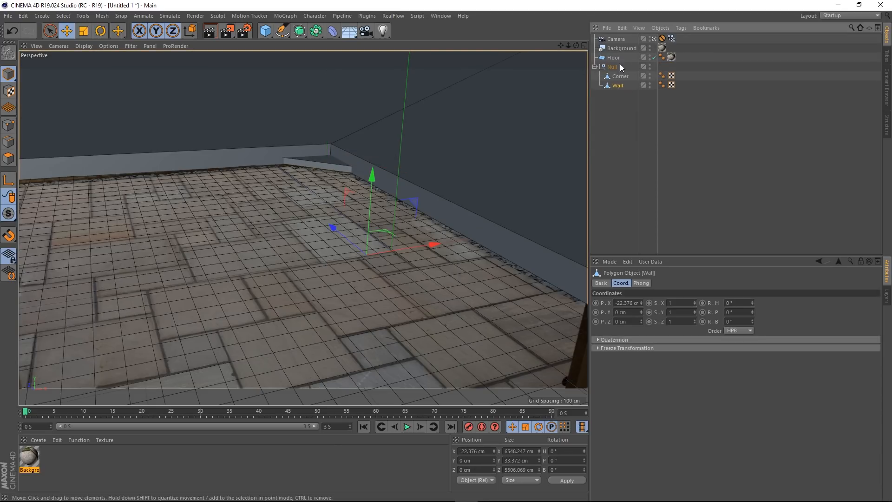
pyautogui.click(671, 57)
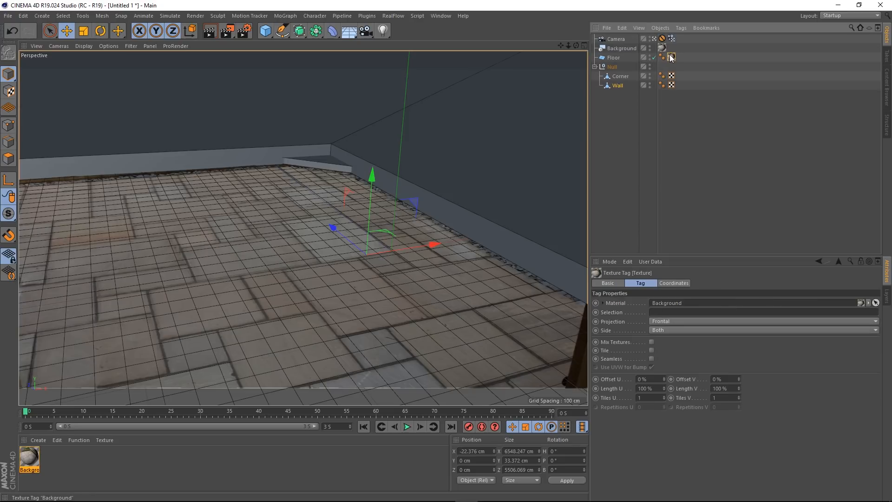
pyautogui.keyDown('ctrl'); pyautogui.moveTo(659, 70); pyautogui.dragTo(661, 67); pyautogui.keyUp('ctrl')
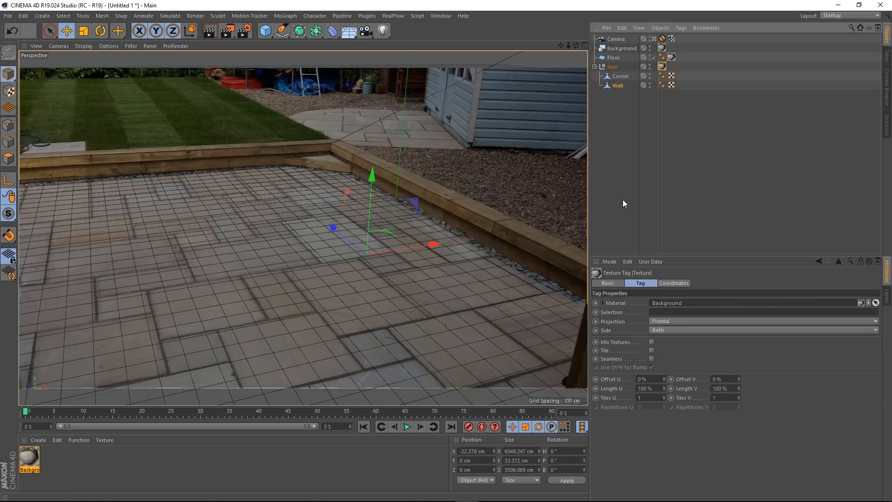
# Rename the Null holding Corner and Wall as "Scene stuff", clear the selection and render a preview of the view
pyautogui.doubleClick(614, 67)
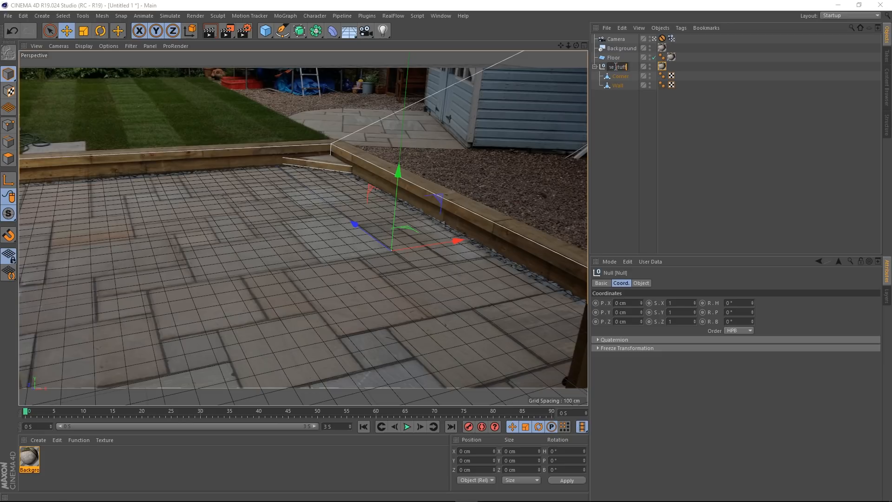
pyautogui.write('Scene stuff')
pyautogui.press('Return')
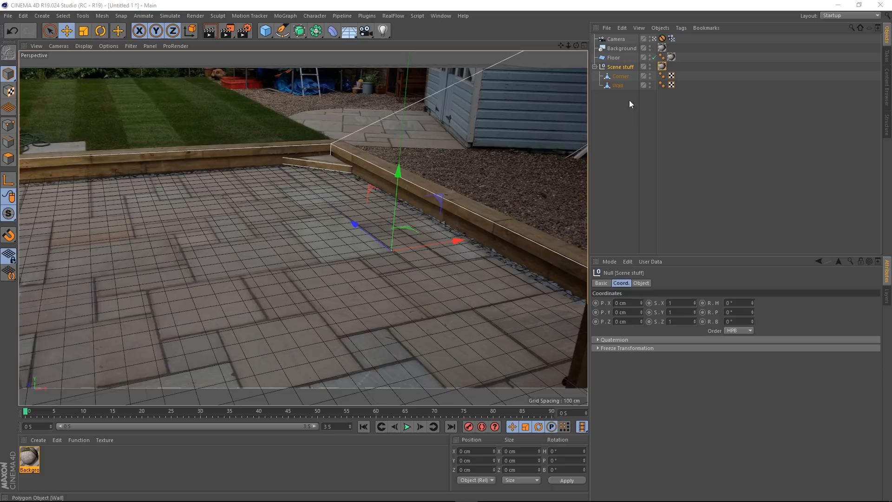
pyautogui.click(622, 129)
pyautogui.click(213, 32)
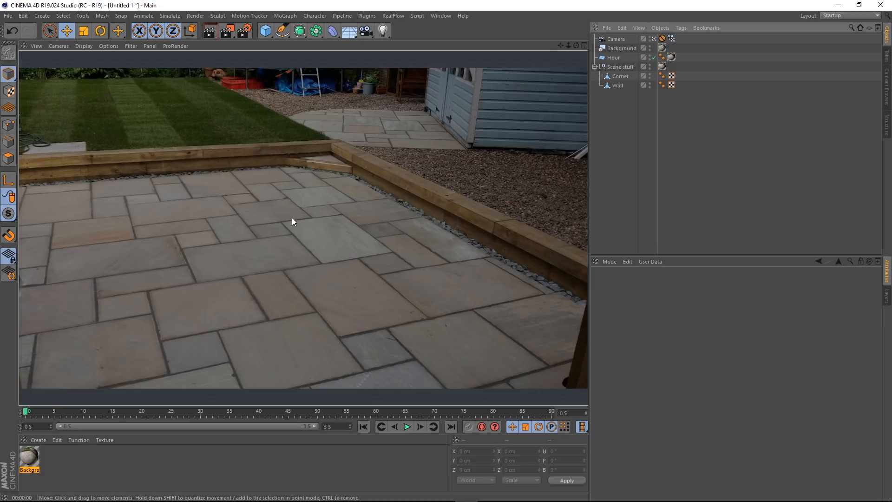
pyautogui.click(618, 138)
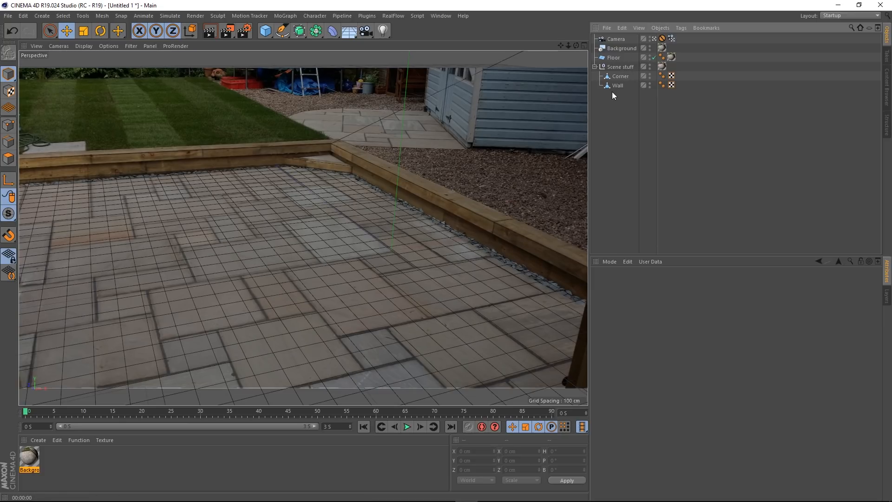
# Add a Compositing tag with Compositing Background enabled to Scene stuff and render a preview of the view
pyautogui.click(617, 66)
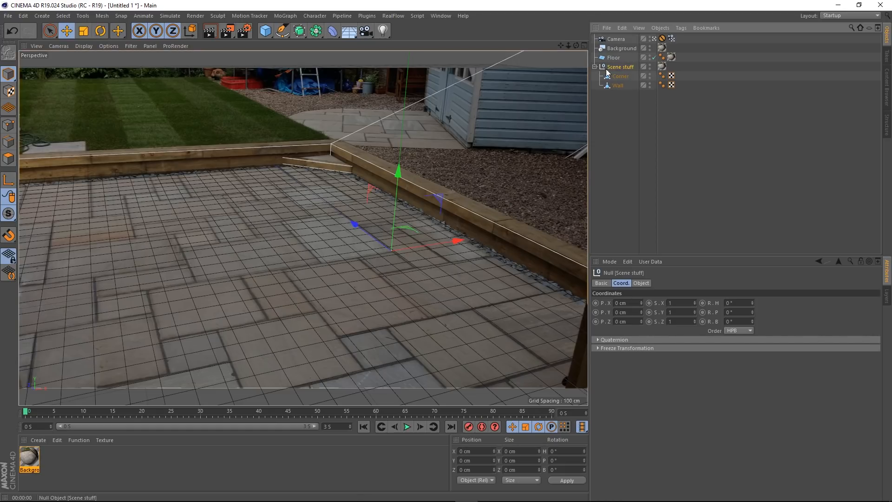
pyautogui.rightClick(623, 67)
pyautogui.moveTo(707, 72)
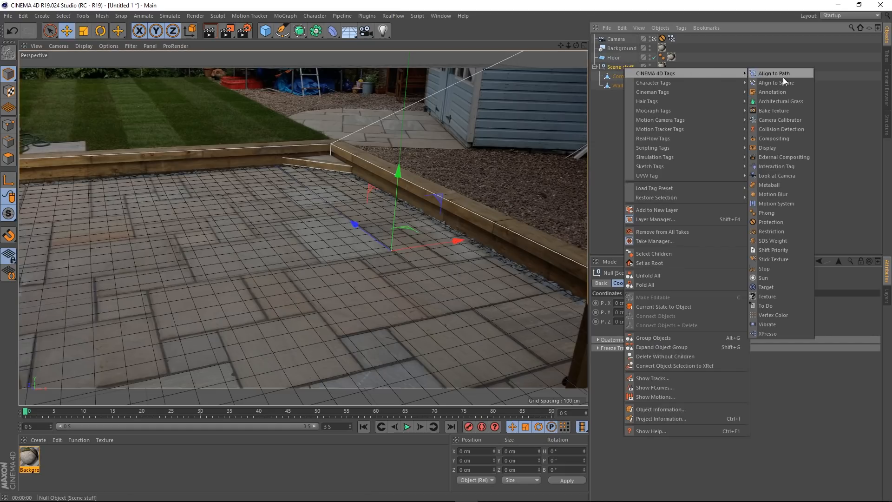
pyautogui.click(779, 139)
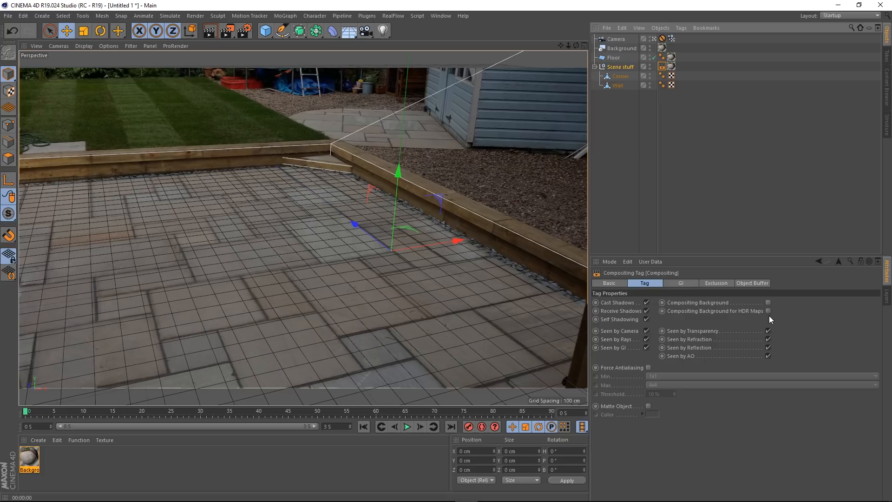
pyautogui.click(768, 302)
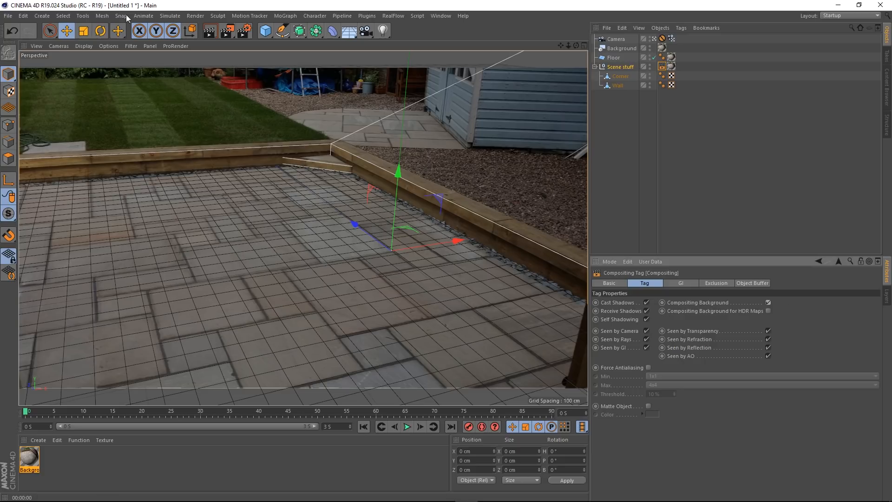
pyautogui.click(210, 35)
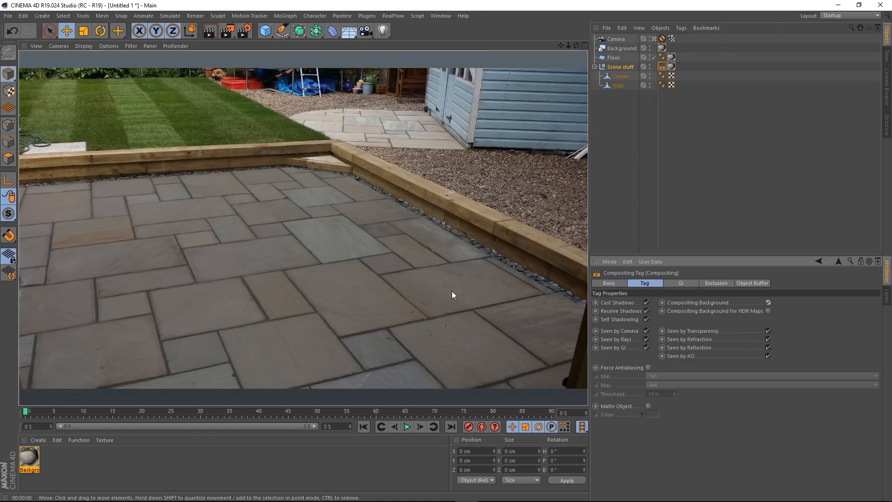
pyautogui.click(614, 58)
pyautogui.rightClick(615, 60)
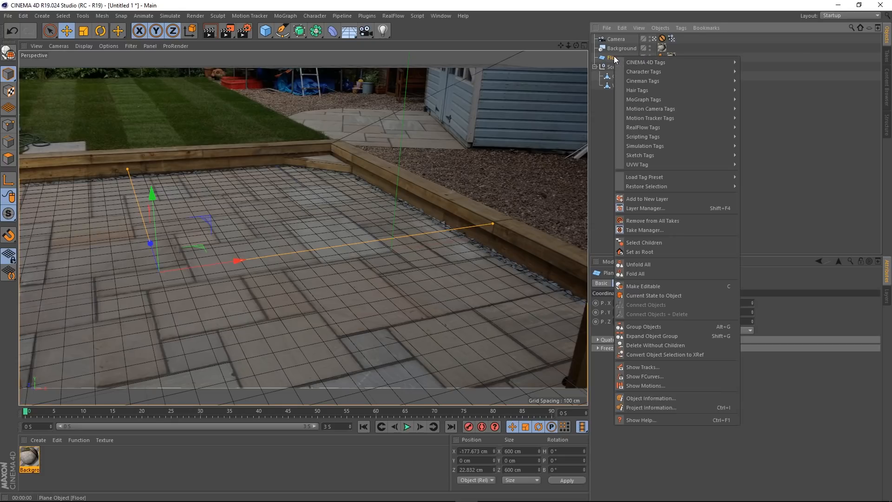
pyautogui.moveTo(716, 62)
pyautogui.click(770, 118)
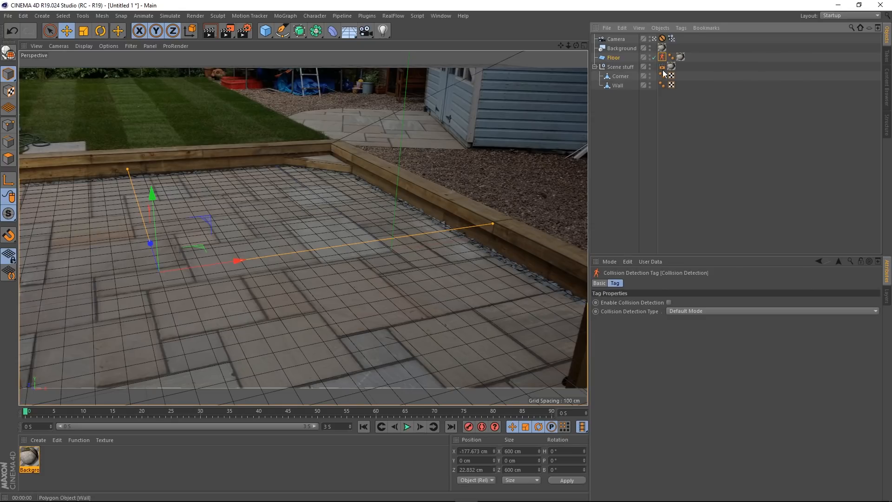
# Add a Compositing tag with Compositing Background enabled to the Floor and render a preview of the view
pyautogui.rightClick(617, 58)
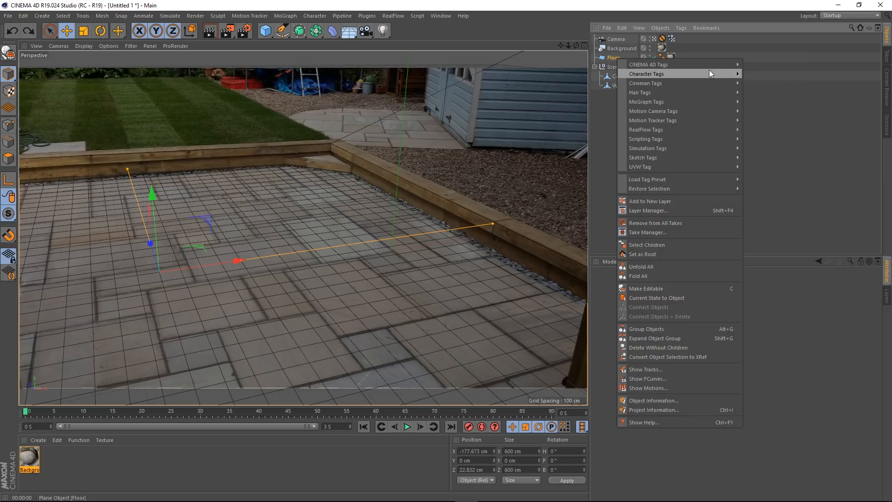
pyautogui.moveTo(715, 62)
pyautogui.click(769, 133)
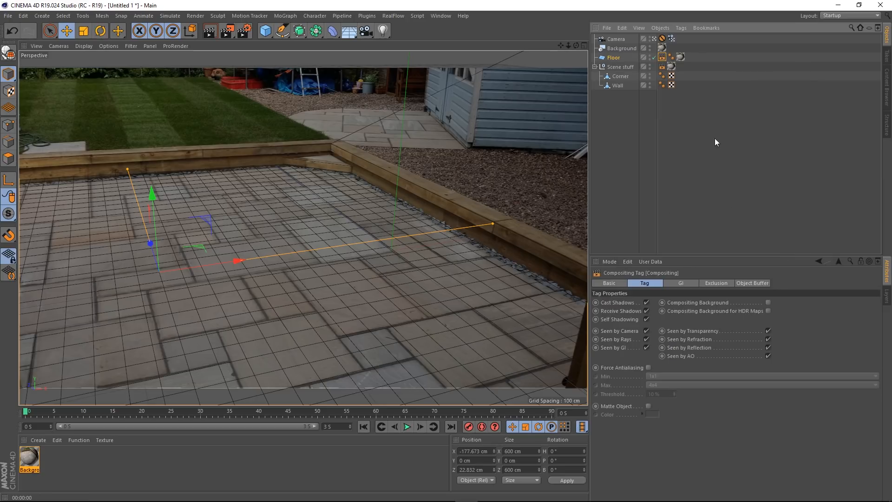
pyautogui.click(768, 302)
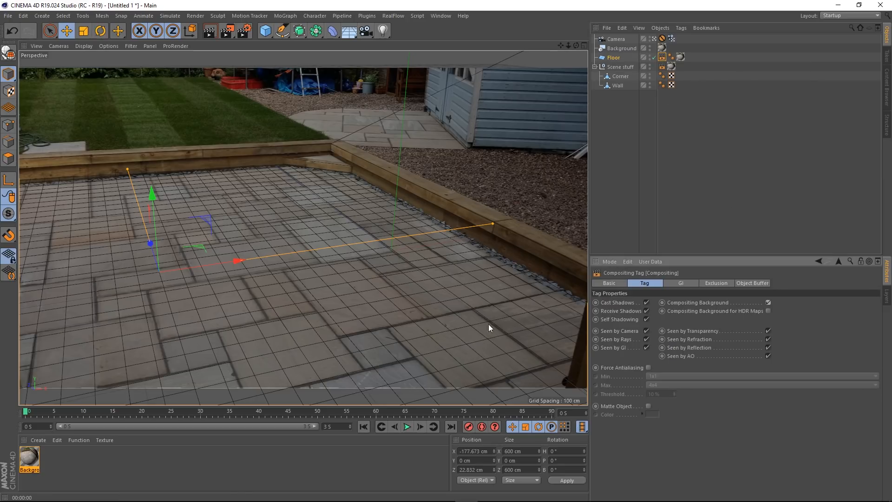
pyautogui.click(208, 31)
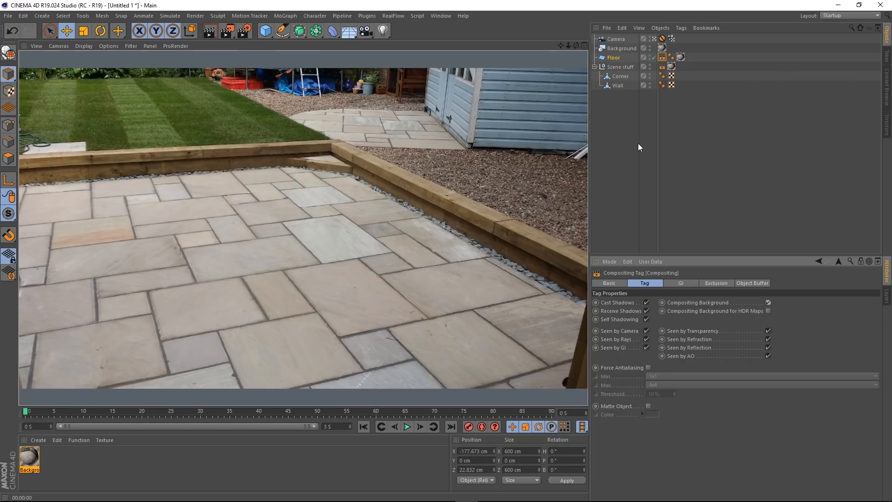
# Add a Collision deformer as a child of the Floor
pyautogui.click(614, 58)
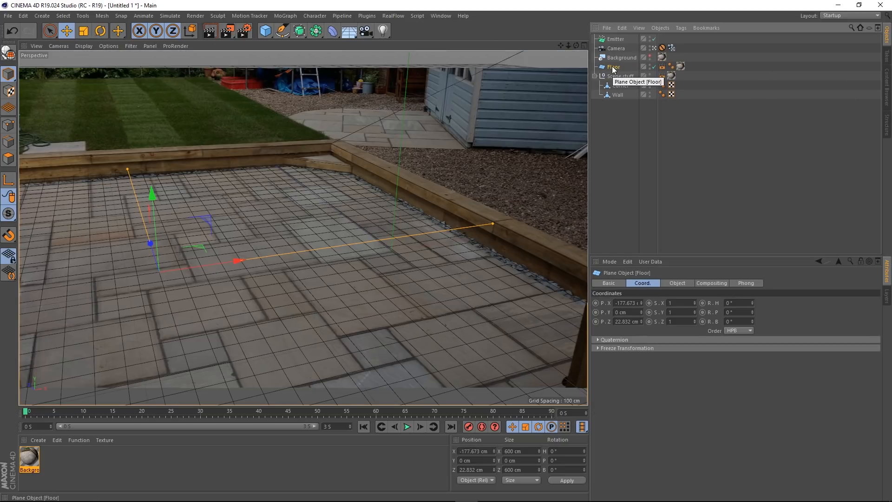
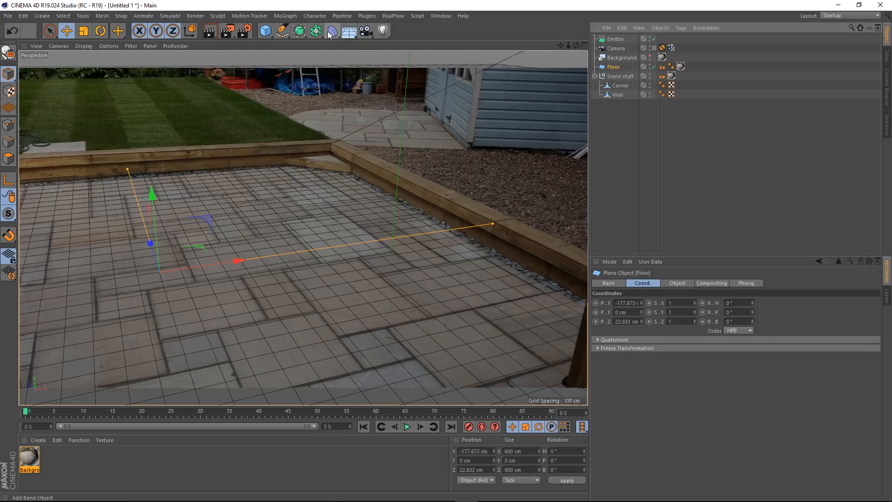
pyautogui.click(330, 31)
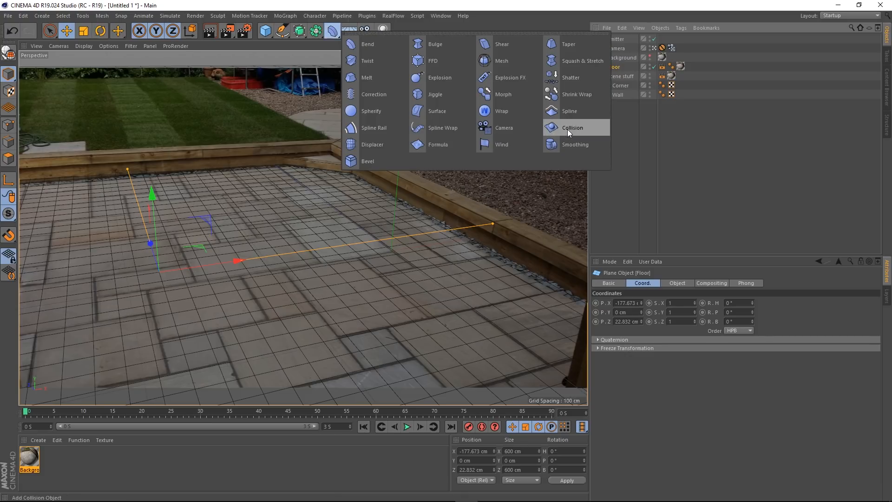
pyautogui.click(567, 129)
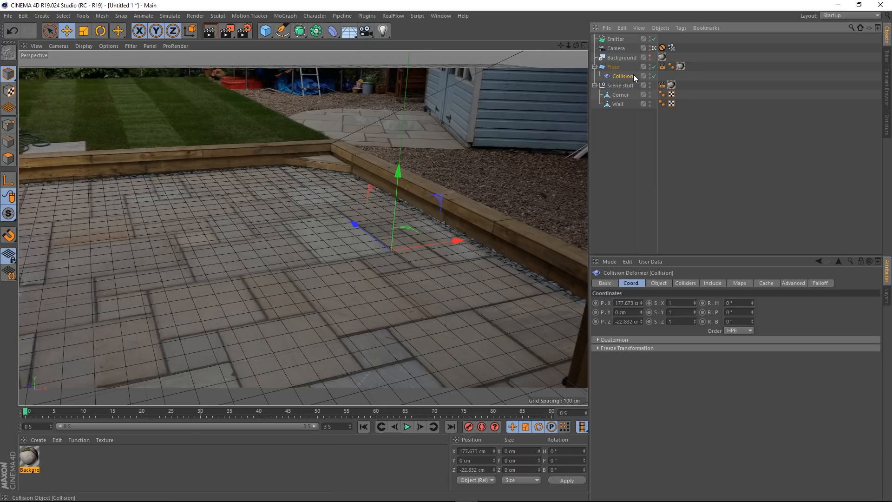
# Add a Sphere primitive and set its radius to 25 cm
pyautogui.click(265, 30)
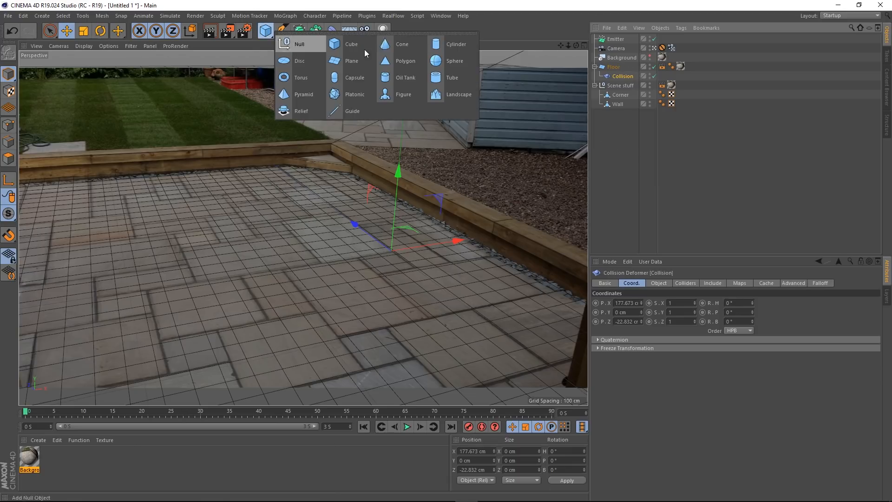
pyautogui.click(439, 60)
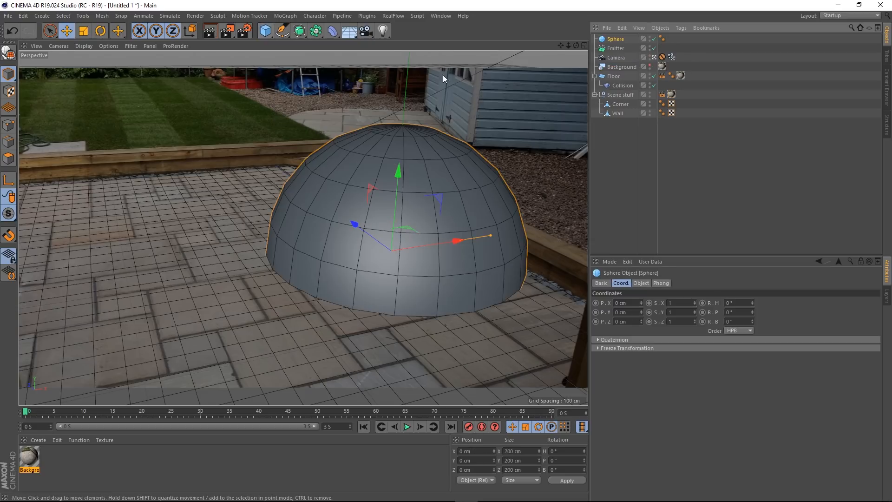
pyautogui.click(642, 283)
pyautogui.doubleClick(650, 303)
pyautogui.write('25')
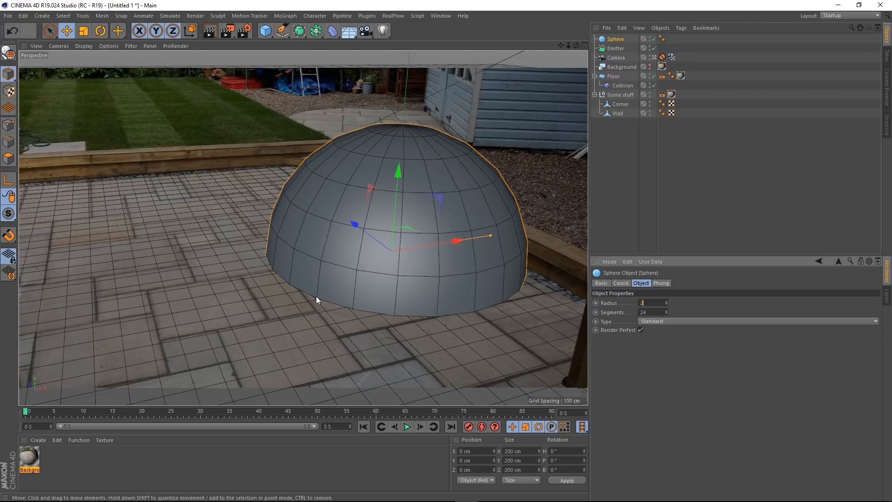
pyautogui.press('Return')
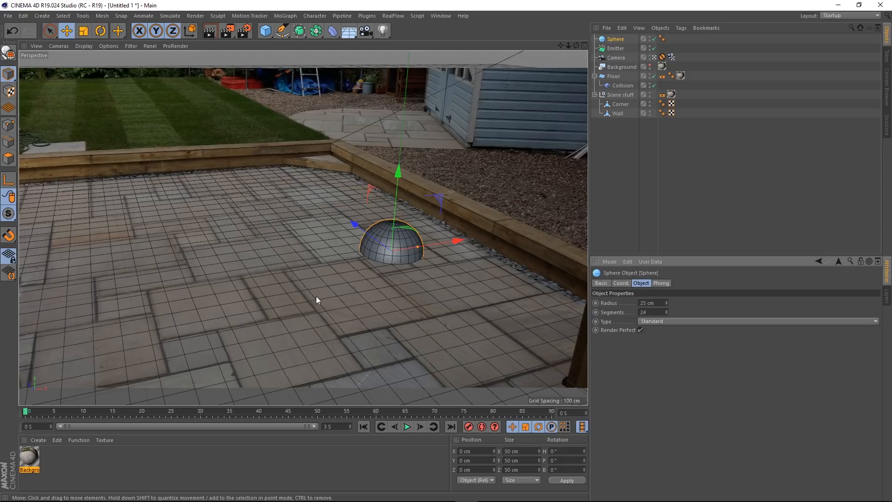
# Add the Sphere to the Collision deformer's collider objects and undo the accidental move of the deformer
pyautogui.click(621, 86)
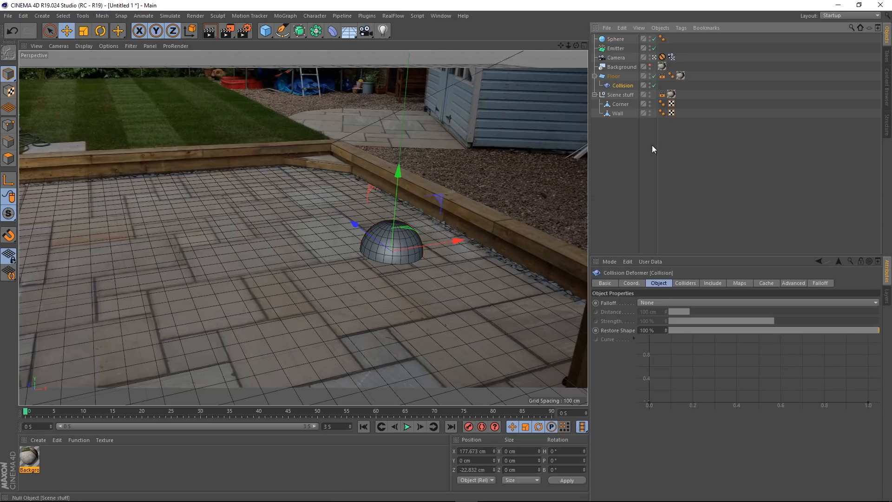
pyautogui.click(687, 284)
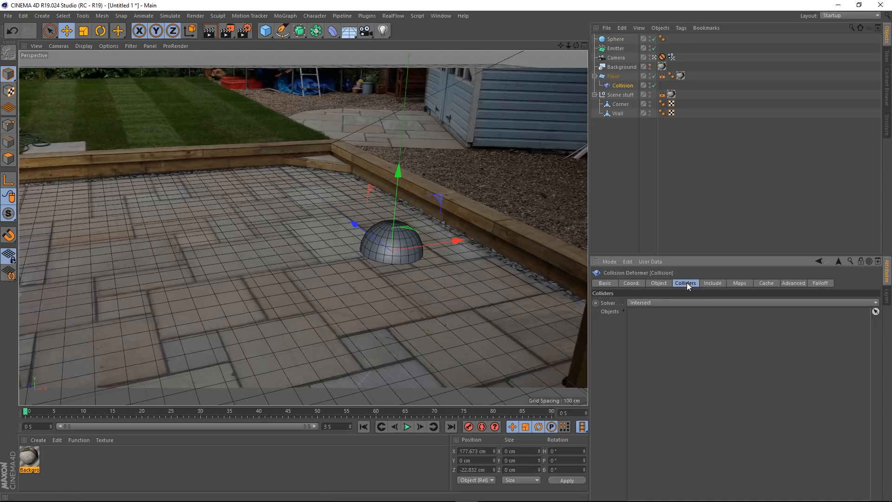
pyautogui.moveTo(616, 39); pyautogui.dragTo(661, 365)
pyautogui.moveTo(401, 174)
pyautogui.mouseDown()
pyautogui.moveTo(395, 142)
pyautogui.moveTo(401, 195)
pyautogui.moveTo(404, 177)
pyautogui.mouseUp()
pyautogui.hotkey('ctrl', 'z')
# Move the Sphere to about X -66 cm, Y 7.7 cm and switch the viewport to shading without wireframe lines
pyautogui.click(617, 39)
pyautogui.moveTo(449, 236); pyautogui.dragTo(379, 245)
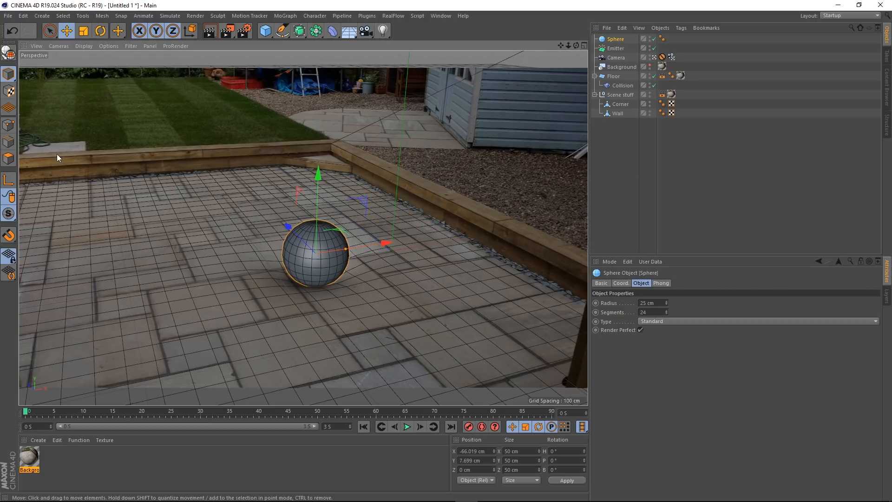
pyautogui.click(85, 45)
pyautogui.click(108, 59)
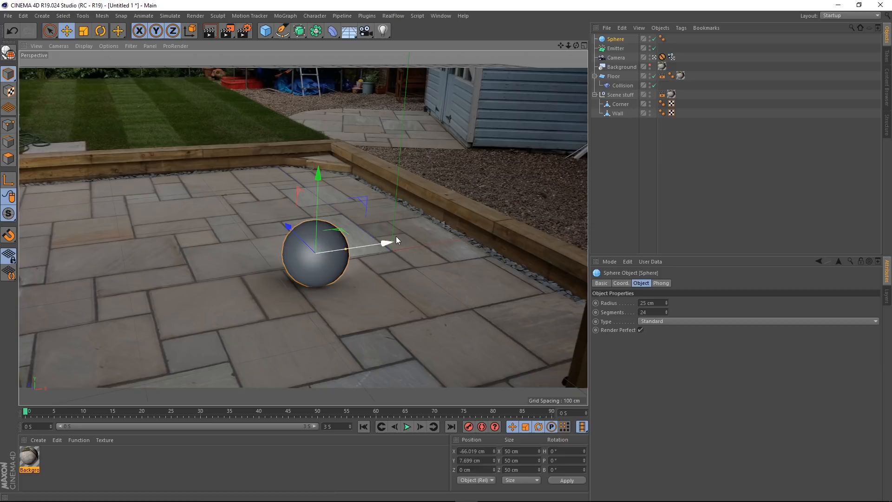
# Test the floor collision by moving the Sphere across and into the paving, and raise it to about X -43.4 cm, Y 66.9 cm
pyautogui.moveTo(370, 238)
pyautogui.mouseDown()
pyautogui.moveTo(297, 262)
pyautogui.moveTo(419, 252)
pyautogui.mouseUp()
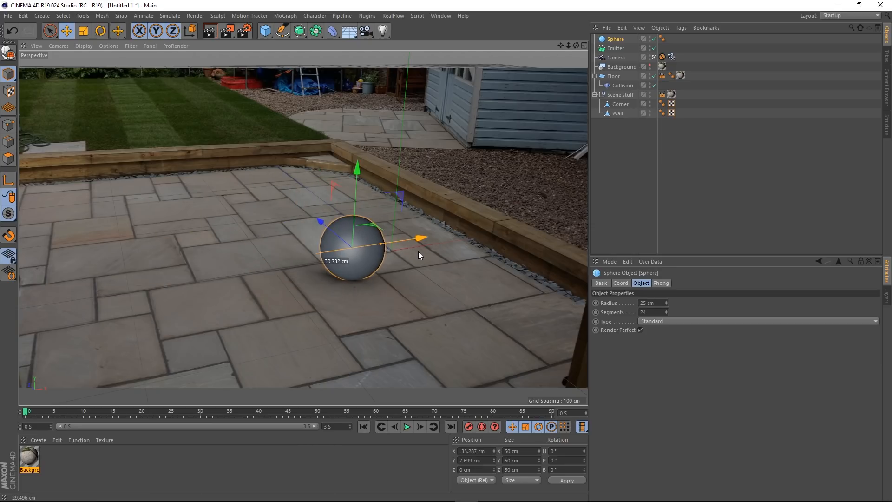
pyautogui.moveTo(358, 171); pyautogui.dragTo(356, 183)
pyautogui.moveTo(412, 245); pyautogui.dragTo(406, 269)
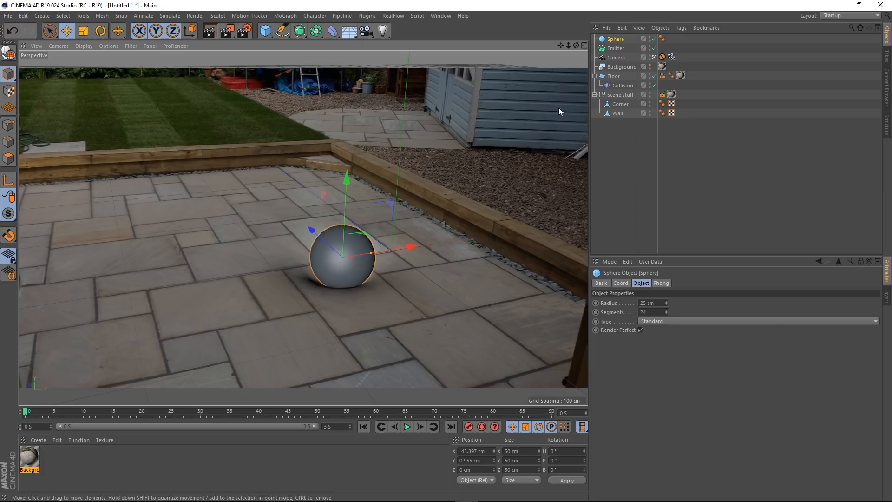
pyautogui.moveTo(345, 183); pyautogui.dragTo(348, 94)
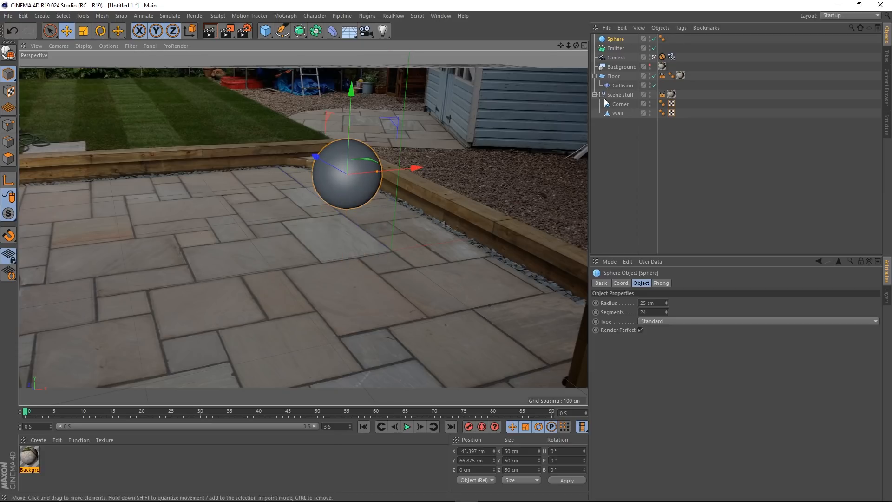
pyautogui.click(615, 76)
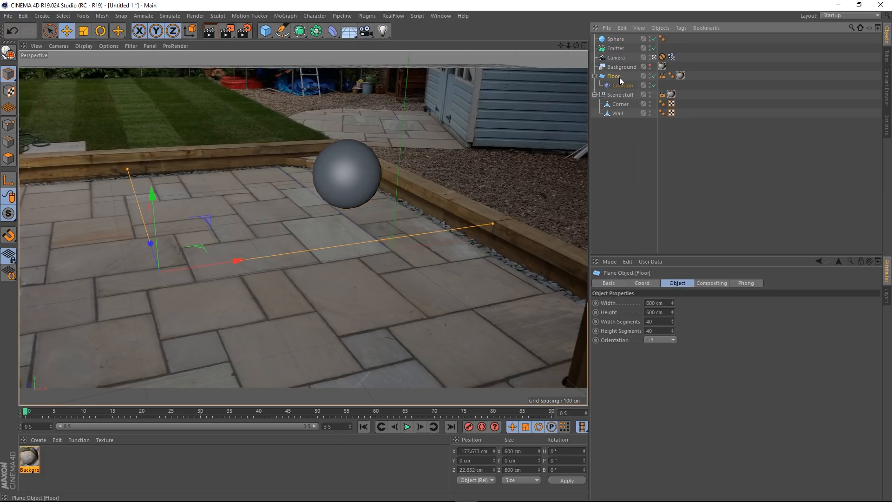
pyautogui.click(681, 75)
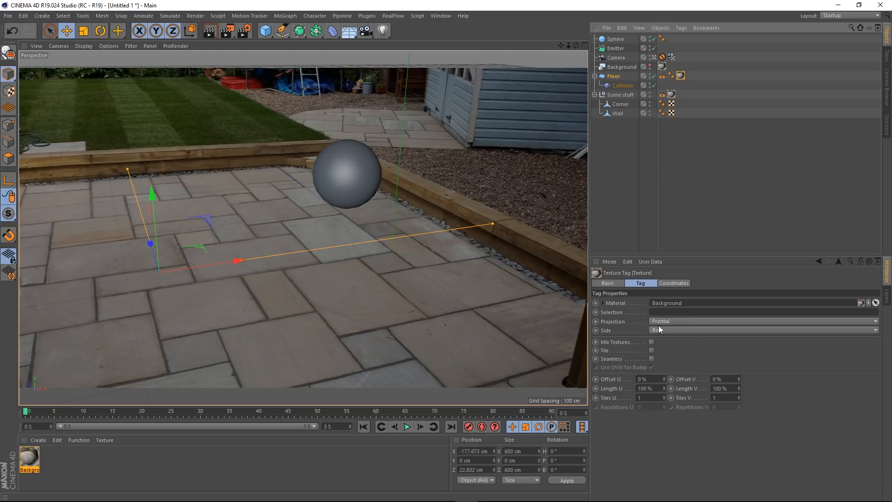
pyautogui.click(681, 28)
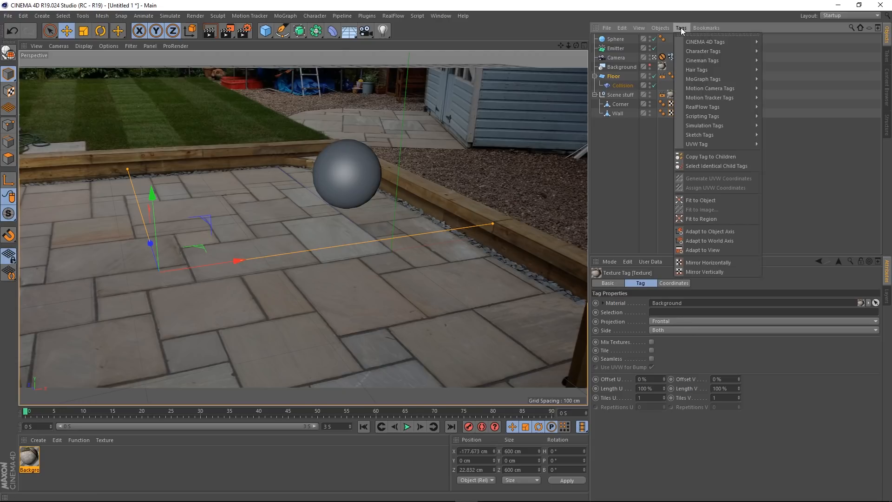
pyautogui.click(632, 48)
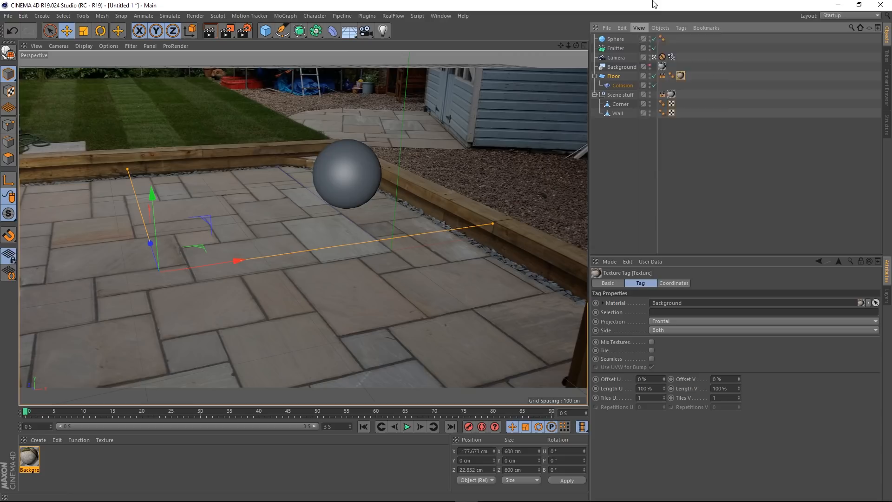
pyautogui.click(680, 28)
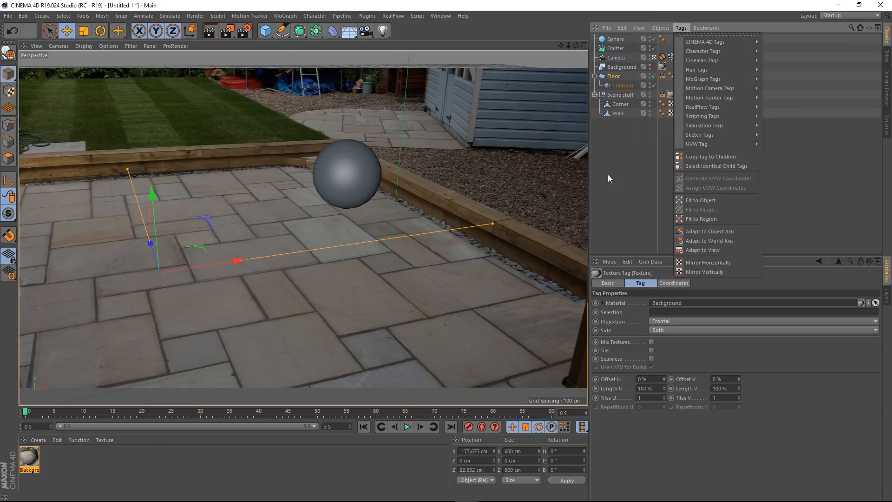
pyautogui.click(620, 136)
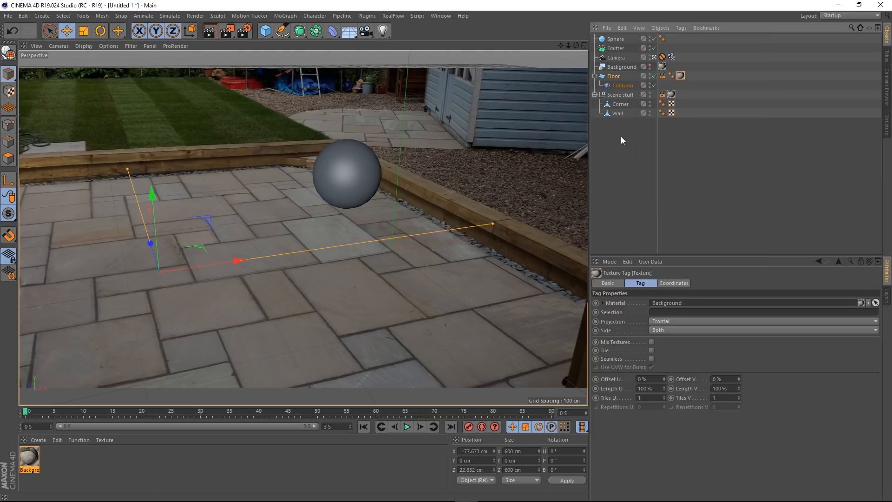
# Make the Floor plane editable and generate UVW coordinates from its Background texture tag without including sub-objects
pyautogui.click(614, 77)
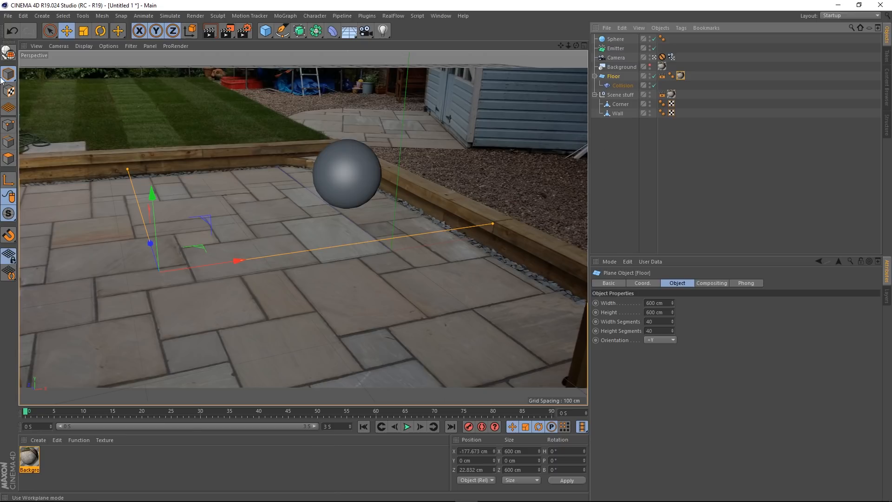
pyautogui.click(8, 53)
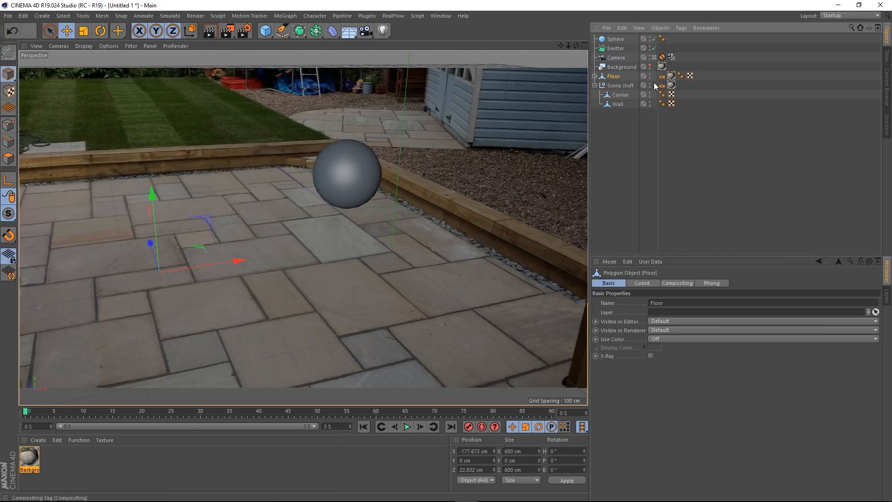
pyautogui.click(671, 75)
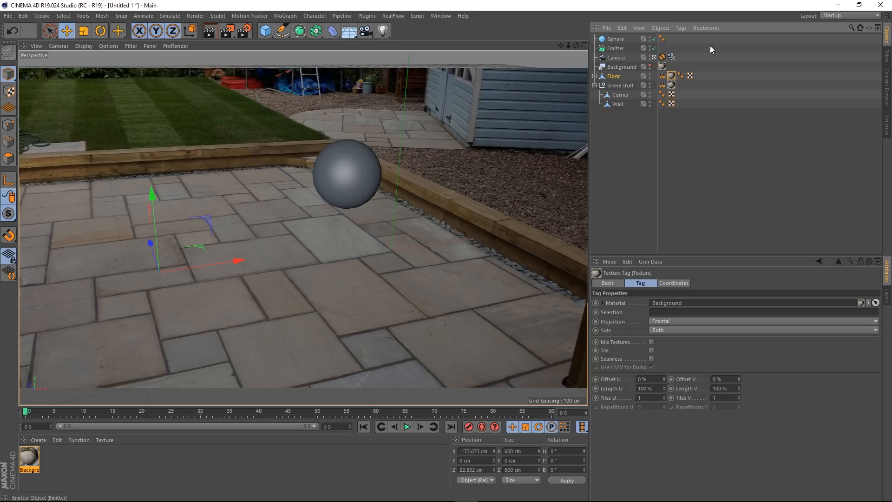
pyautogui.click(680, 29)
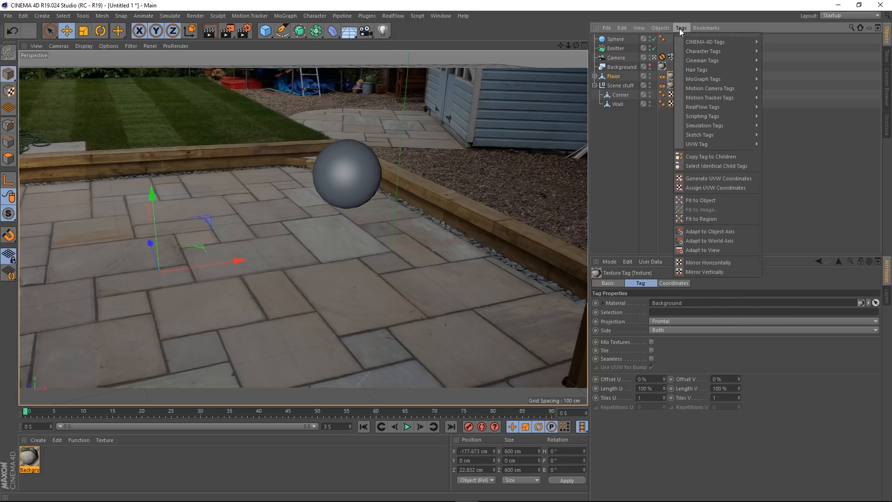
pyautogui.click(704, 180)
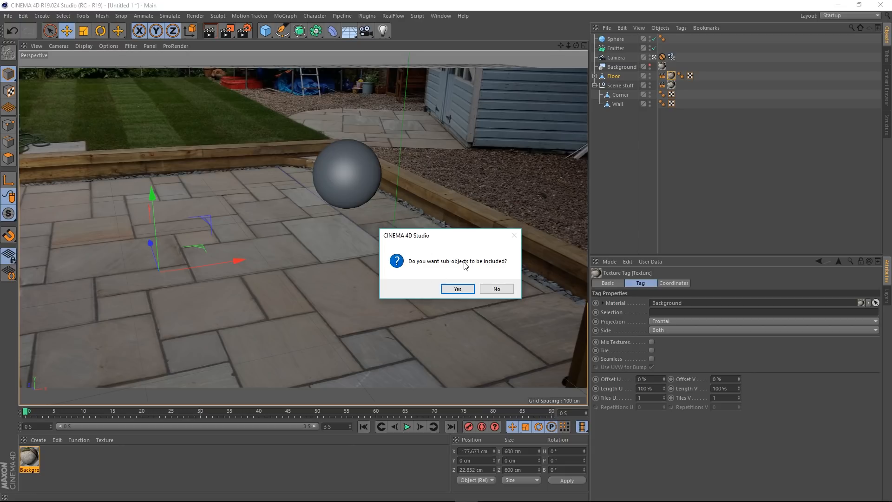
pyautogui.click(496, 290)
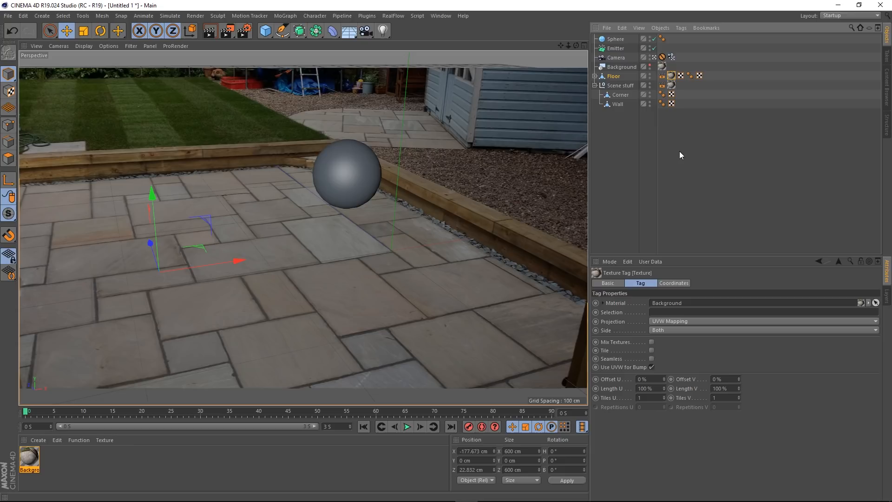
# Delete the Floor's original UVW tag at the end of its tag row, keeping the newly generated one
pyautogui.click(681, 75)
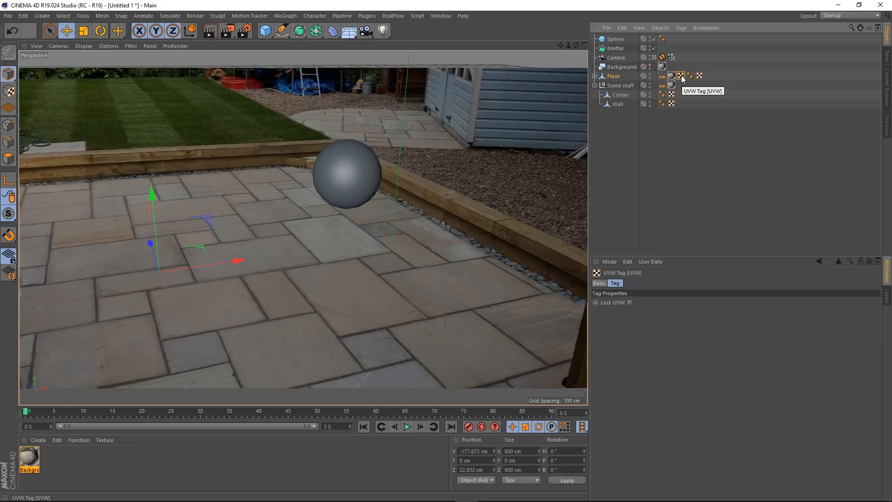
pyautogui.press('Delete')
pyautogui.hotkey('ctrl', 'z')
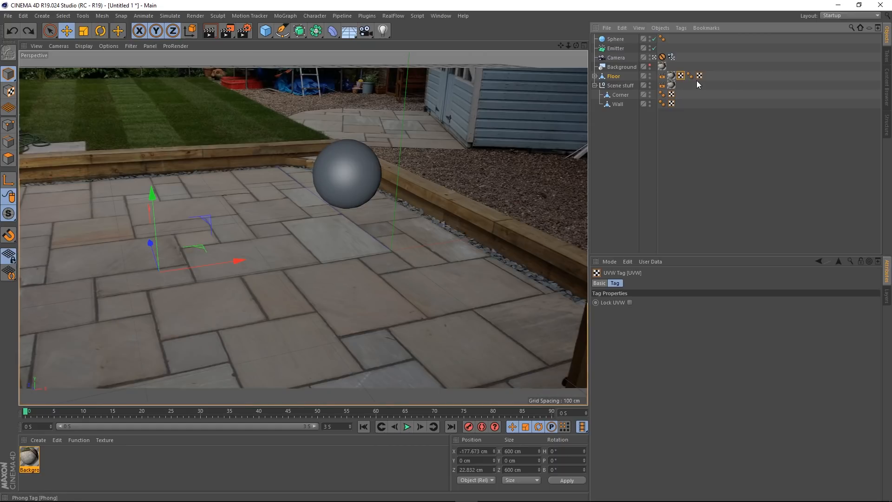
pyautogui.press('Delete')
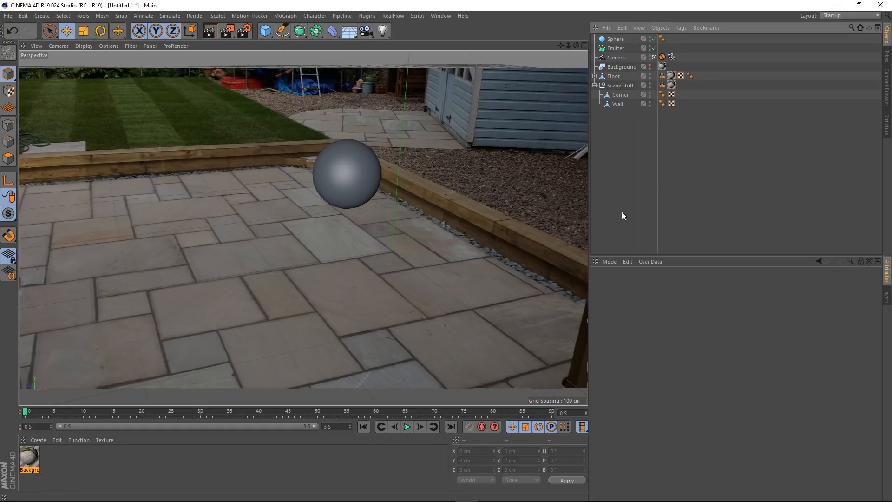
# Test the floor collision by lowering the Sphere to about Y 37.1 cm, and delete the Sphere
pyautogui.click(595, 76)
pyautogui.click(618, 87)
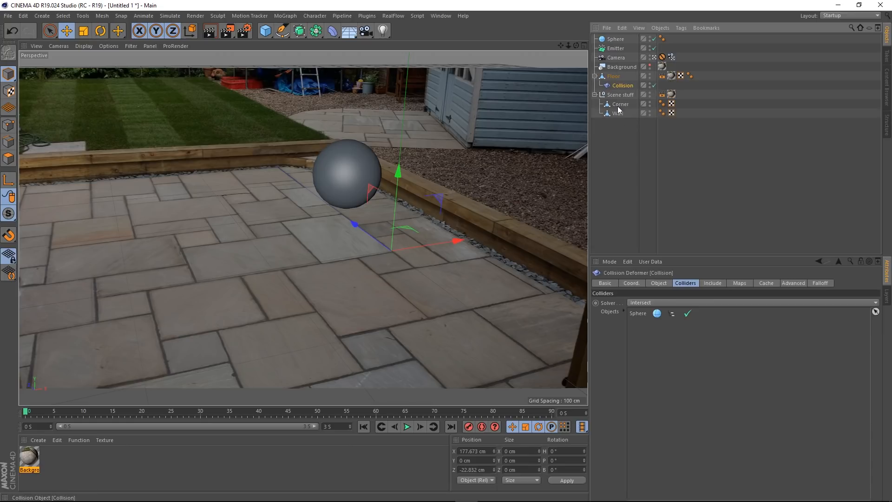
pyautogui.click(650, 187)
pyautogui.click(618, 38)
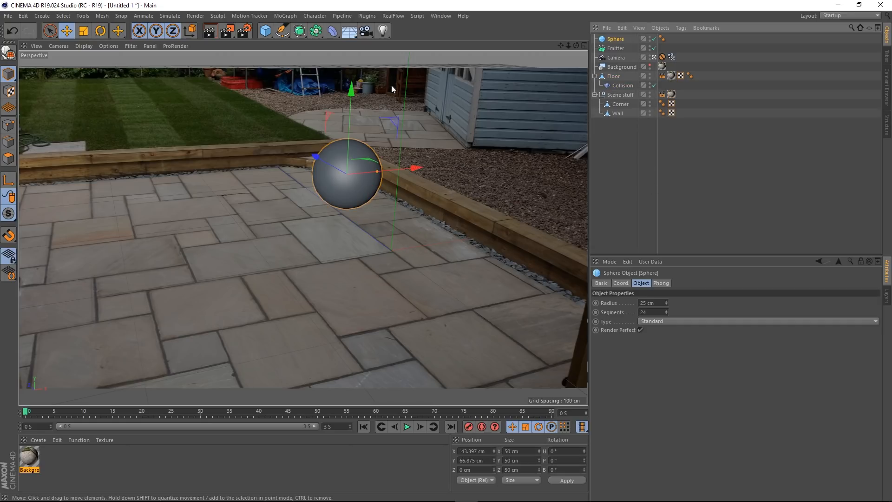
pyautogui.moveTo(350, 90); pyautogui.dragTo(342, 135)
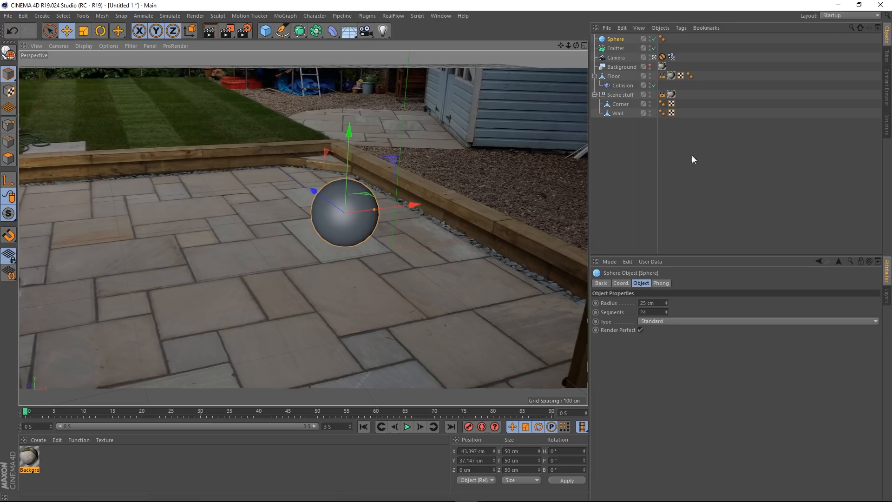
pyautogui.click(616, 40)
pyautogui.press('Delete')
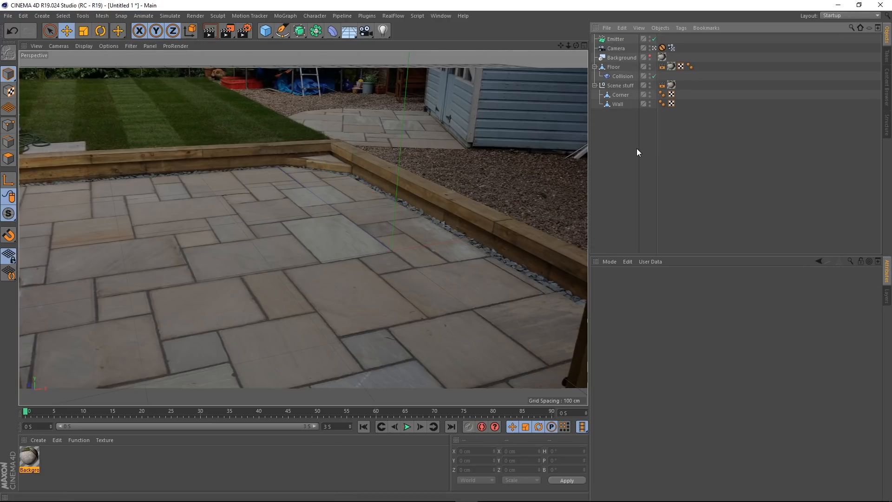
# Inspect the projected photo from outside the calibrated camera and rename the camera as Projection Camera
pyautogui.click(654, 48)
pyautogui.keyDown('alt'); pyautogui.moveTo(285, 275); pyautogui.dragTo(470, 121); pyautogui.keyUp('alt')
pyautogui.keyDown('alt'); pyautogui.moveTo(380, 147); pyautogui.dragTo(281, 173); pyautogui.keyUp('alt')
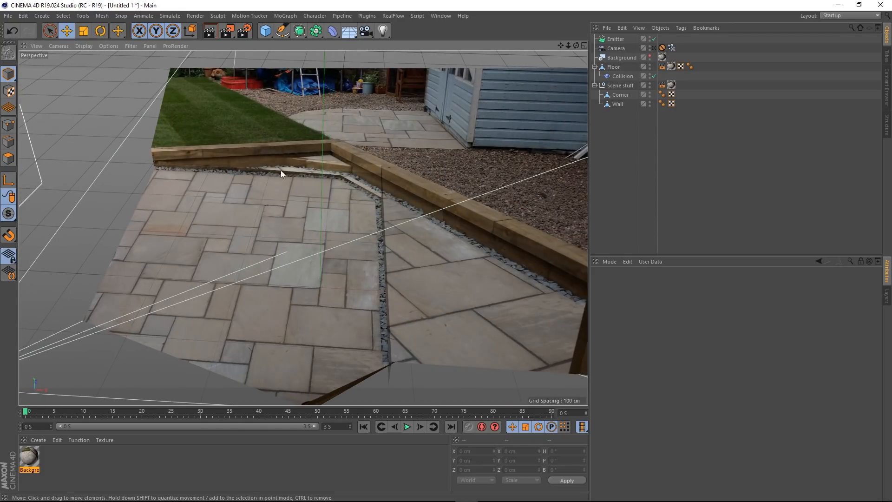
pyautogui.click(654, 49)
pyautogui.doubleClick(617, 48)
pyautogui.press('Left')
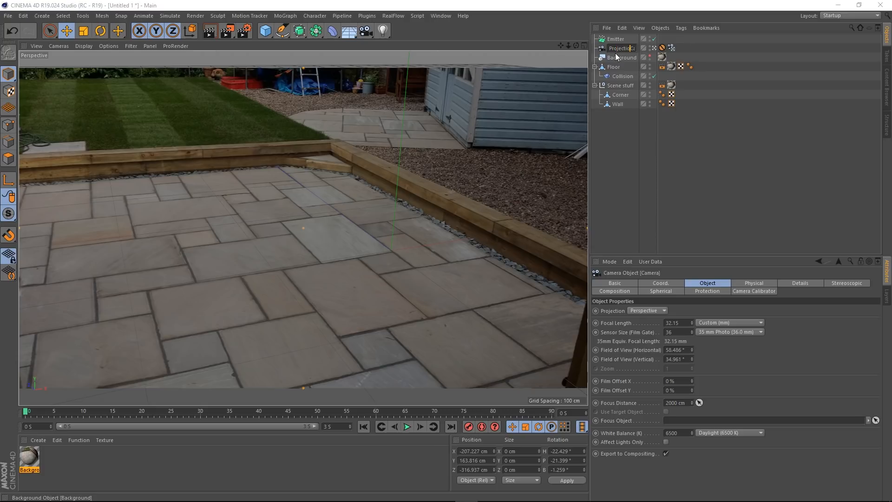
pyautogui.write('Projection')
pyautogui.press('Return')
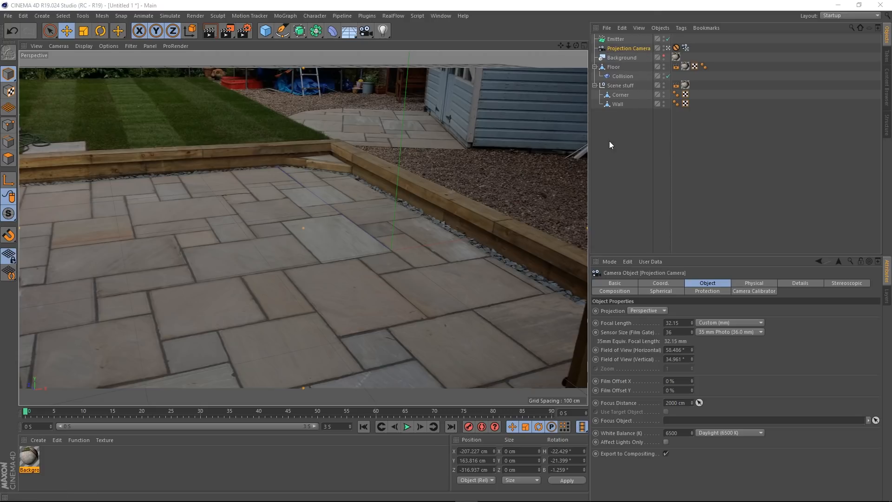
# Set the Scene stuff texture tag to Camera Mapping, link Projection Camera as its camera and calculate the film aspect
pyautogui.click(615, 87)
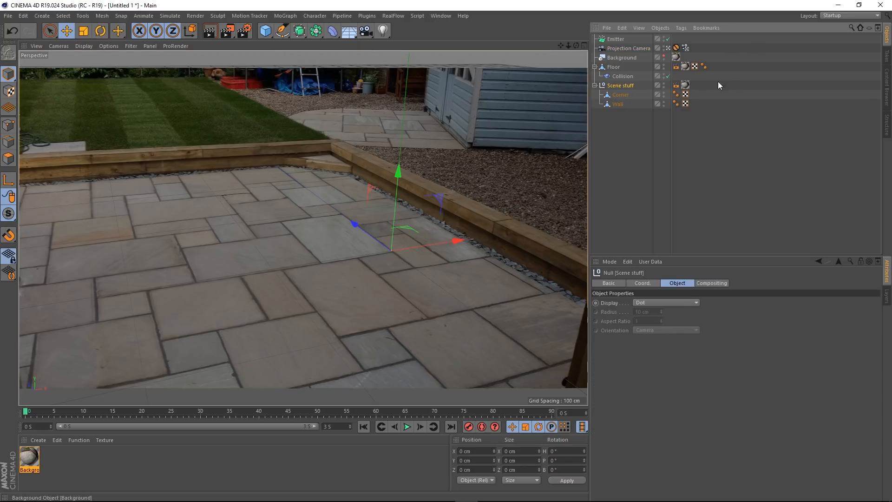
pyautogui.click(686, 86)
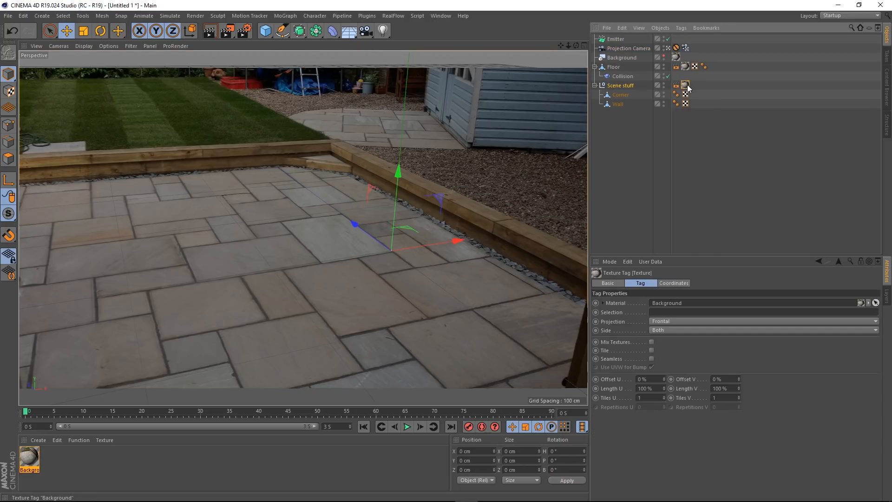
pyautogui.click(667, 322)
pyautogui.click(669, 403)
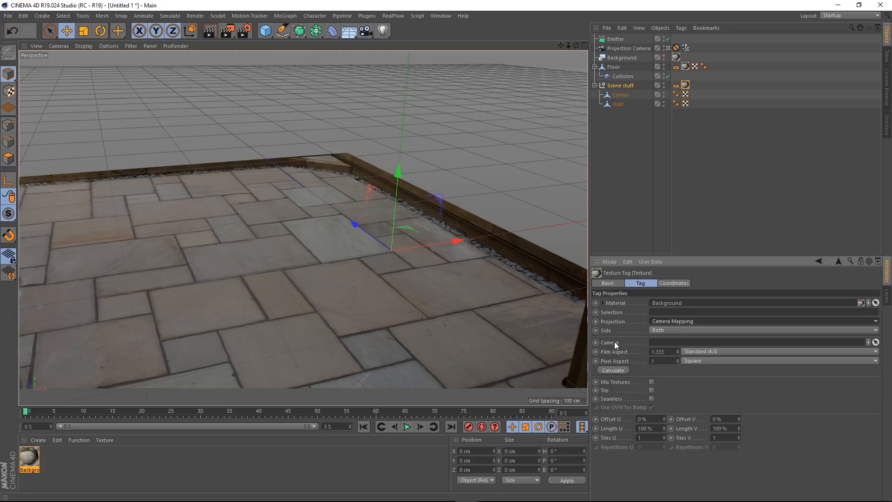
pyautogui.moveTo(624, 50); pyautogui.dragTo(669, 273)
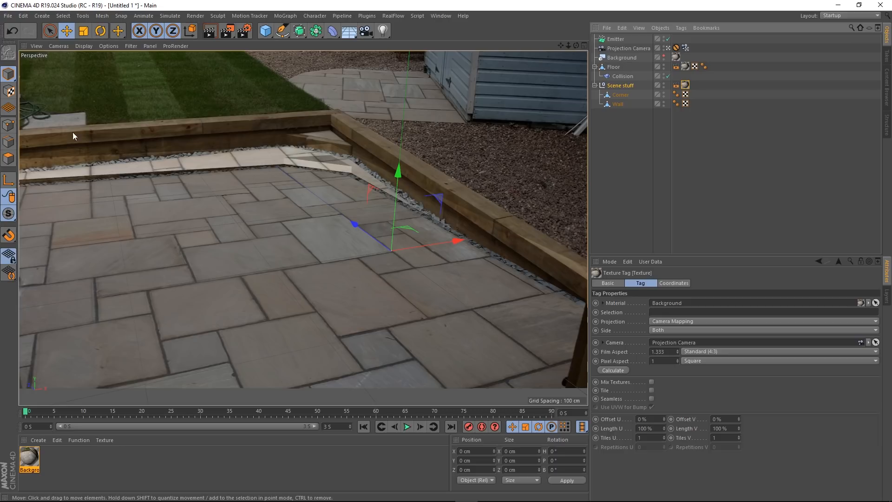
pyautogui.click(612, 370)
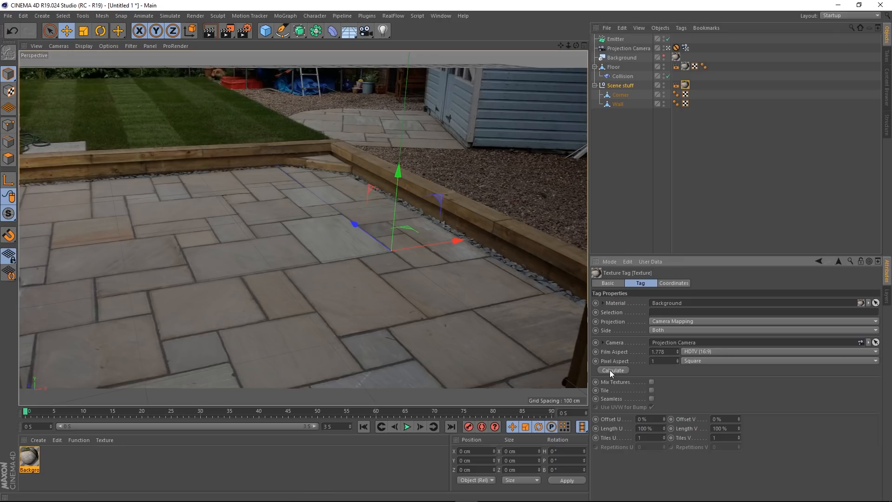
# Inspect the camera-mapped scene from outside Projection Camera, select the Wall and set the viewport to Gouraud Shading (Lines)
pyautogui.click(665, 49)
pyautogui.keyDown('alt'); pyautogui.moveTo(272, 251); pyautogui.dragTo(349, 260); pyautogui.keyUp('alt')
pyautogui.keyDown('alt'); pyautogui.moveTo(206, 166); pyautogui.dragTo(346, 198); pyautogui.keyUp('alt')
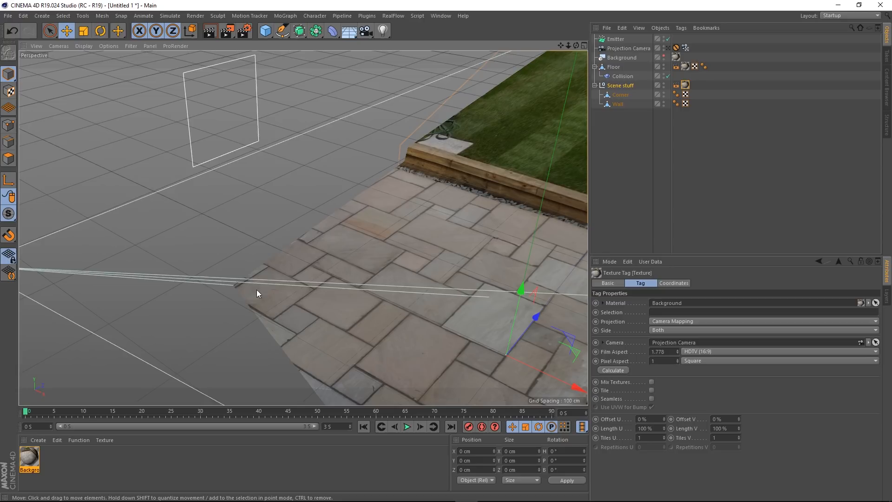
pyautogui.keyDown('alt'); pyautogui.moveTo(380, 282); pyautogui.dragTo(386, 246); pyautogui.keyUp('alt')
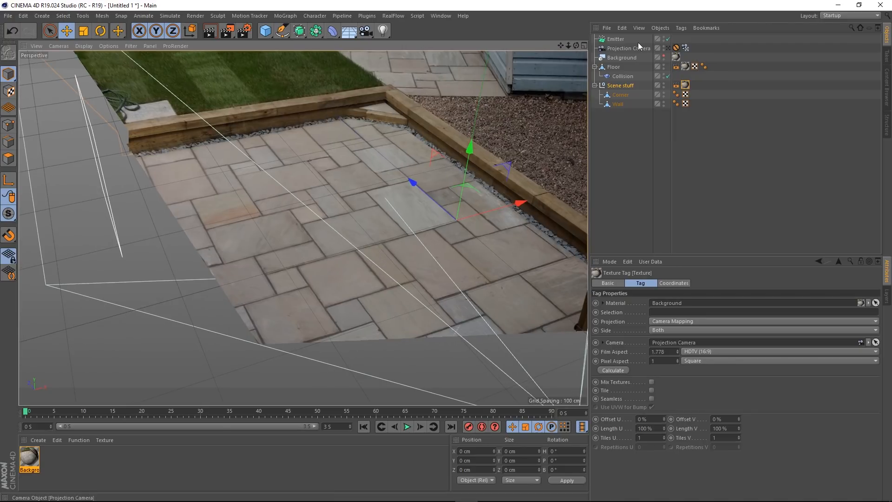
pyautogui.keyDown('alt'); pyautogui.moveTo(308, 174); pyautogui.dragTo(320, 188); pyautogui.keyUp('alt')
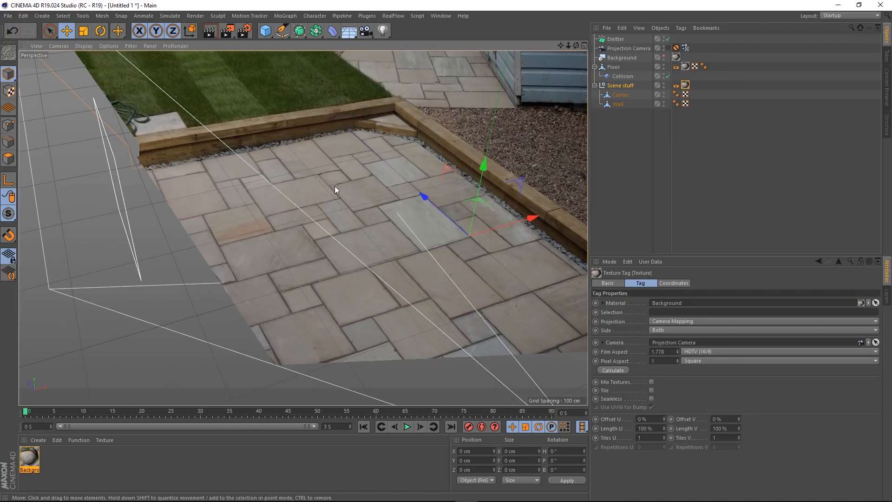
pyautogui.click(618, 103)
pyautogui.click(83, 45)
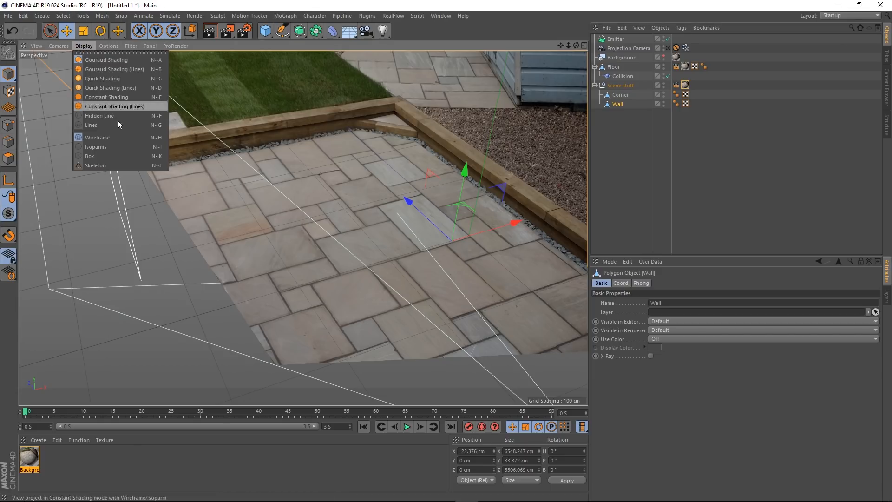
pyautogui.click(105, 65)
# Select the Wall's vertical end edge beyond the right side of the floor and move it along X to about -247 cm
pyautogui.keyDown('alt'); pyautogui.moveTo(214, 113); pyautogui.dragTo(463, 153); pyautogui.keyUp('alt')
pyautogui.scroll(8, 462, 149)
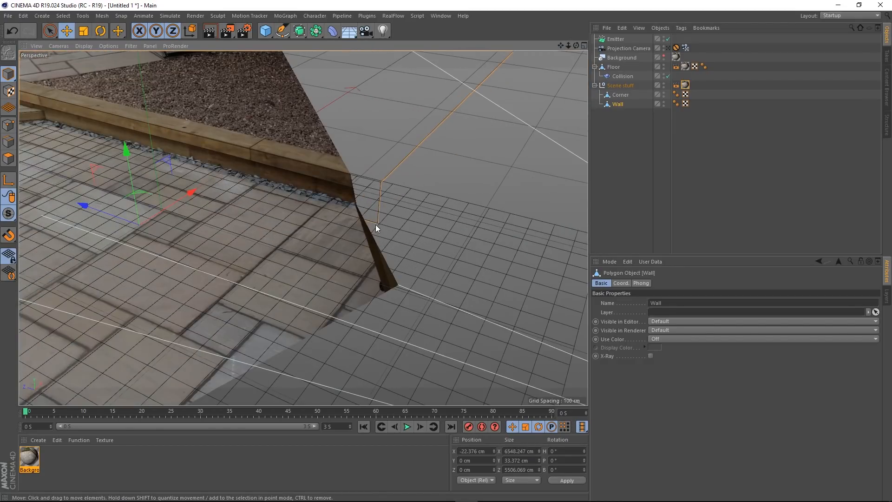
pyautogui.click(8, 142)
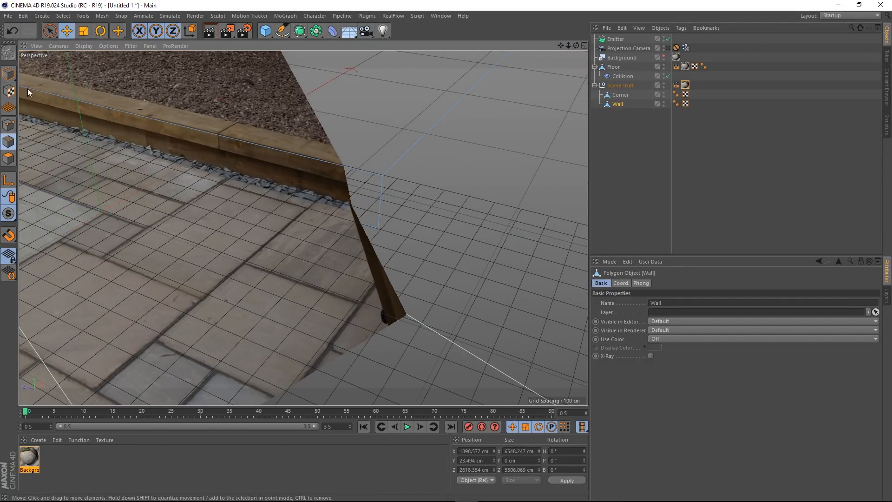
pyautogui.press('9')
pyautogui.click(377, 205)
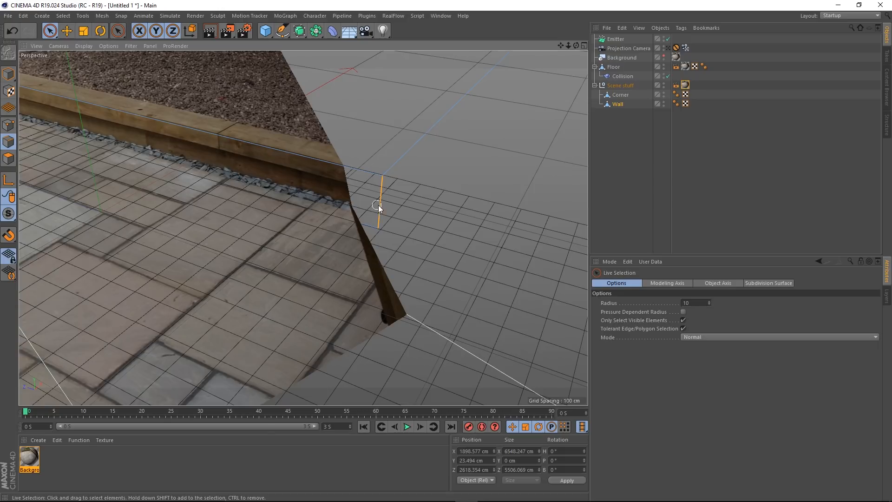
pyautogui.scroll(-5, 224, 257)
pyautogui.keyDown('alt'); pyautogui.moveTo(124, 225); pyautogui.dragTo(334, 234); pyautogui.keyUp('alt')
pyautogui.moveTo(430, 247); pyautogui.dragTo(308, 218)
# Using world coordinates, copy the X position of the Wall's opposite end edge and apply -305.228 cm to the moved edge
pyautogui.click(188, 34)
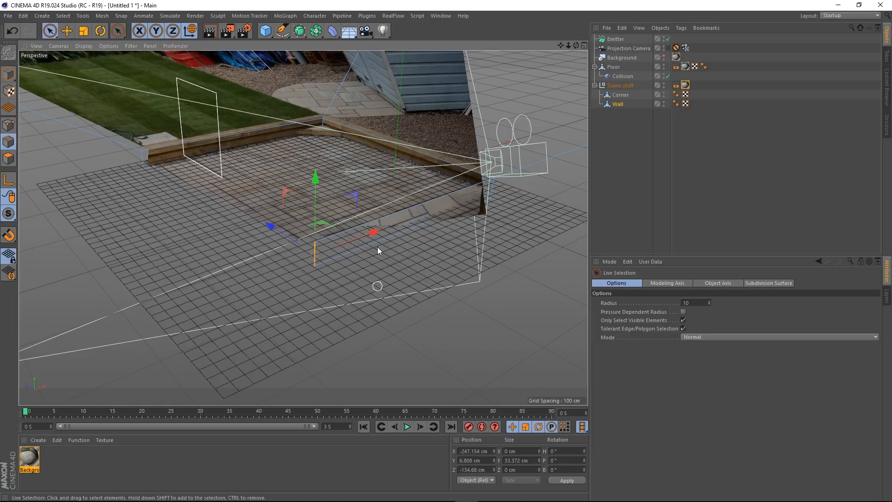
pyautogui.click(474, 480)
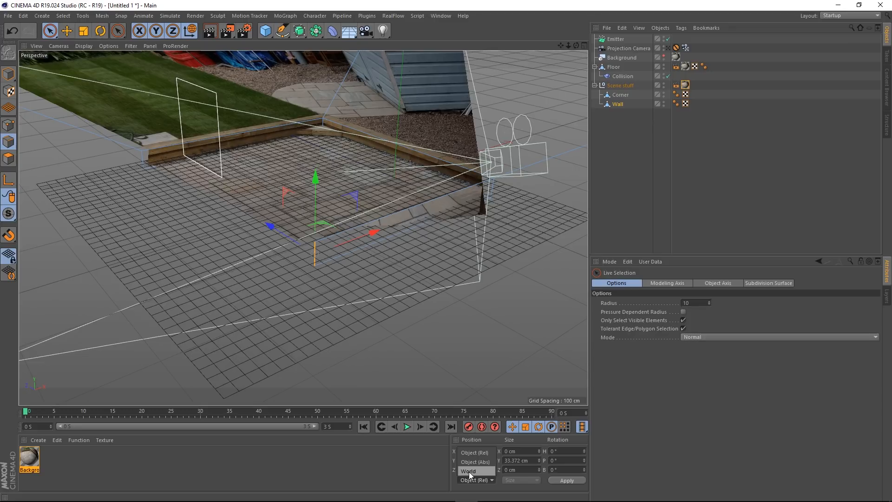
pyautogui.scroll(3, 101, 209)
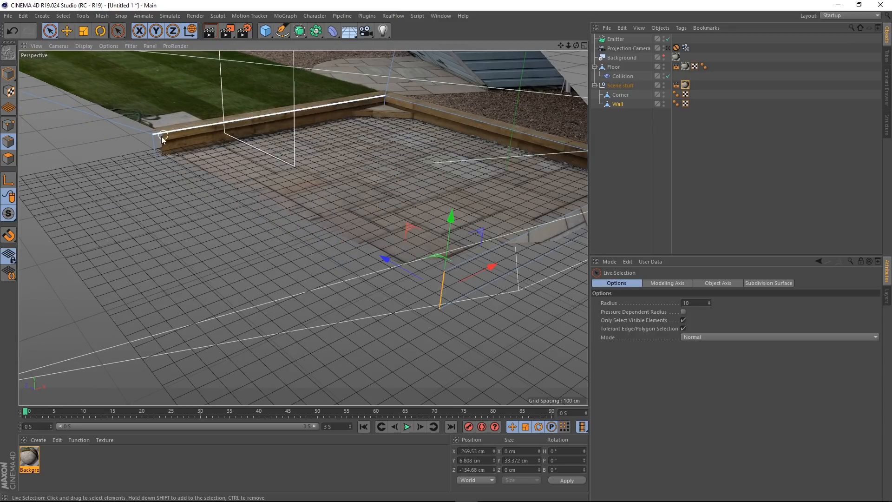
pyautogui.scroll(2, 156, 147)
pyautogui.click(156, 147)
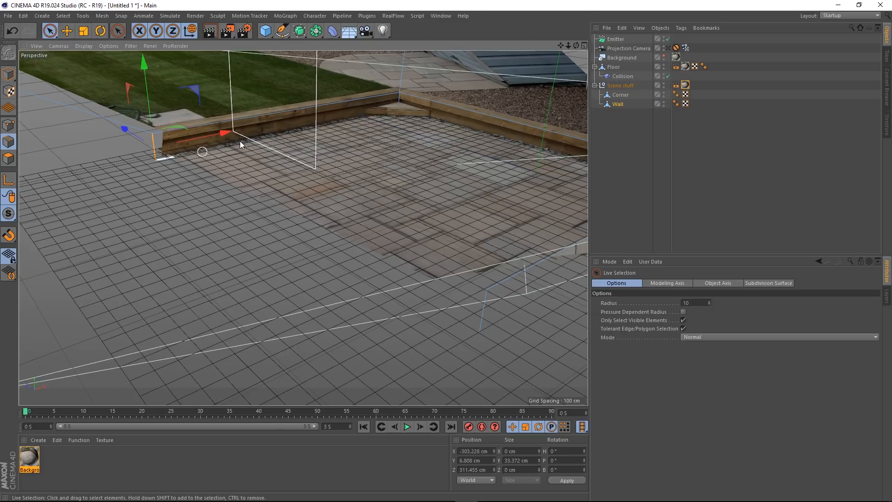
pyautogui.moveTo(492, 451); pyautogui.dragTo(296, 443)
pyautogui.hotkey('ctrl', 'c')
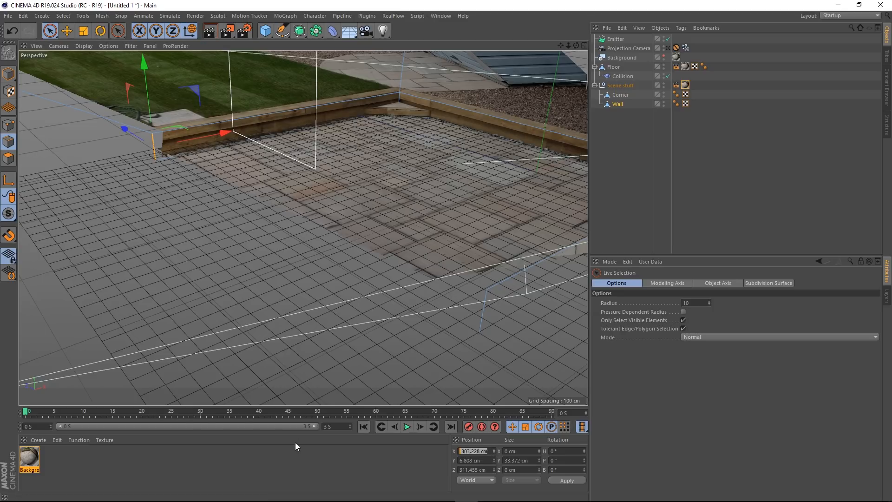
pyautogui.click(483, 312)
pyautogui.moveTo(485, 450); pyautogui.dragTo(389, 450)
pyautogui.hotkey('ctrl', 'v')
pyautogui.press('Return')
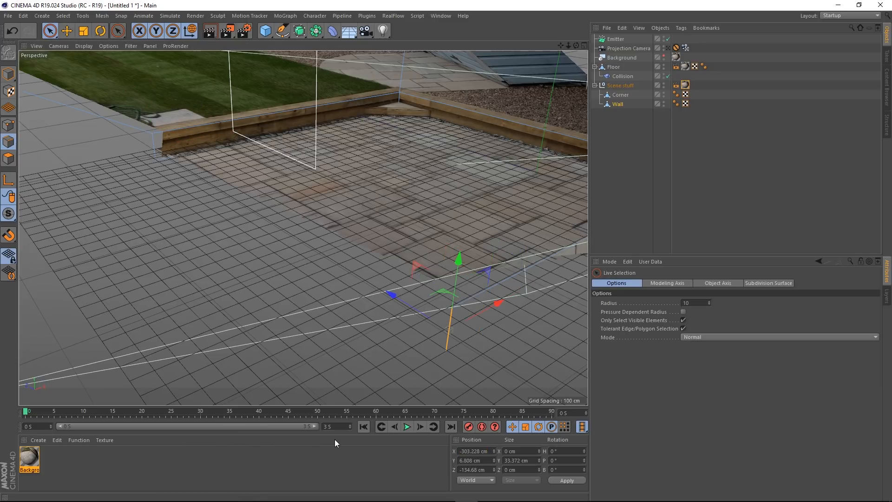
# Move the aligned Wall end edge along world Z to about 290.8 cm, close to the opposite end edge
pyautogui.scroll(-4, 375, 310)
pyautogui.keyDown('alt'); pyautogui.moveTo(351, 290); pyautogui.dragTo(202, 230); pyautogui.keyUp('alt')
pyautogui.scroll(6, 228, 232)
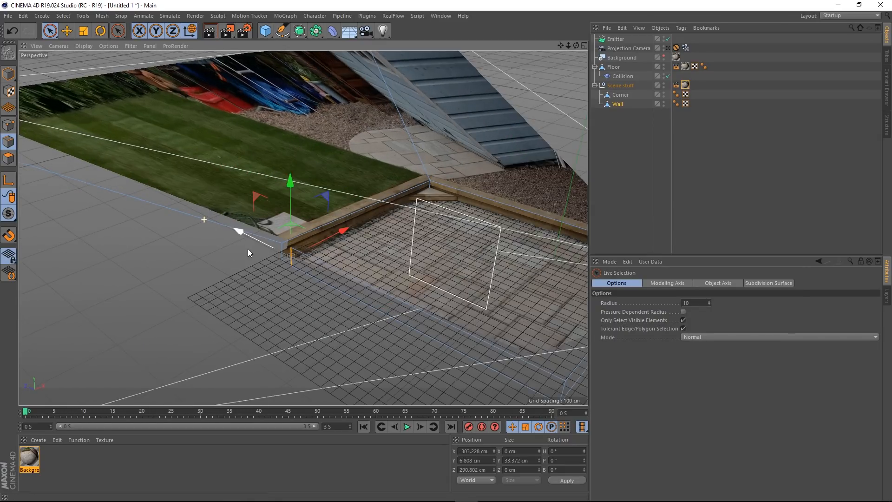
pyautogui.keyDown('alt'); pyautogui.moveTo(338, 271); pyautogui.dragTo(344, 326); pyautogui.keyUp('alt')
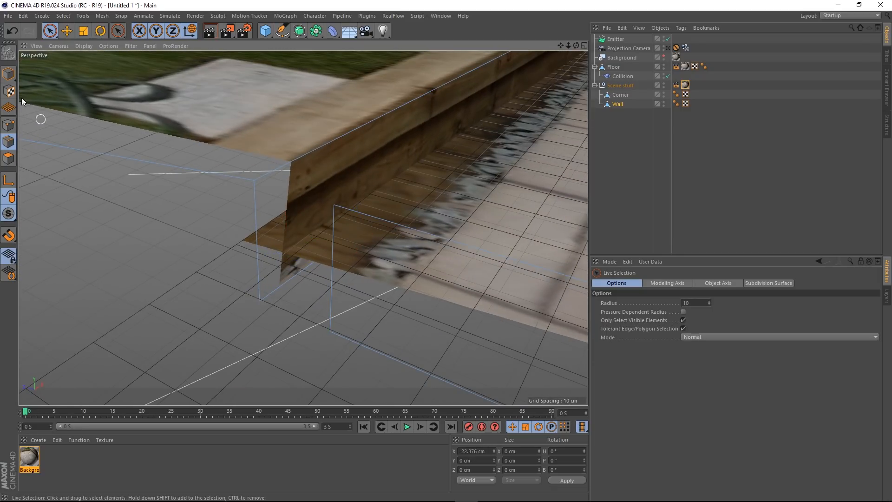
# Weld the upper and lower points of the Wall's two adjacent end edges together
pyautogui.click(8, 125)
pyautogui.rightClick(303, 126)
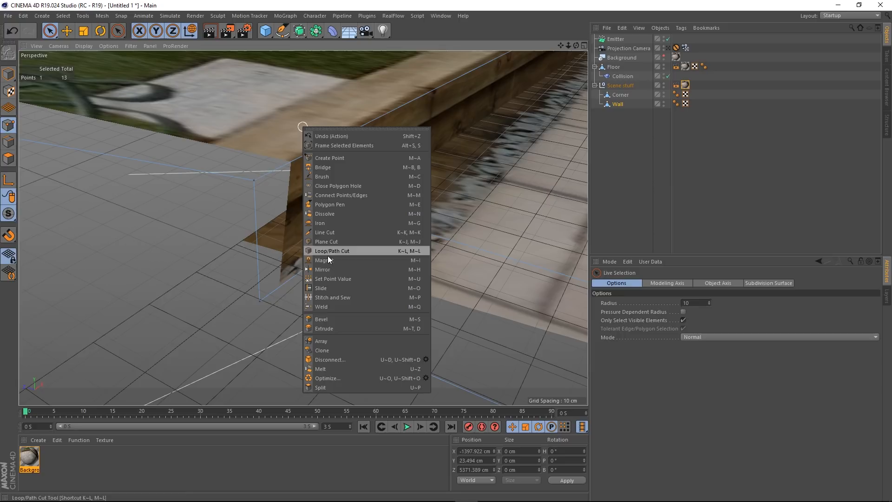
pyautogui.click(320, 305)
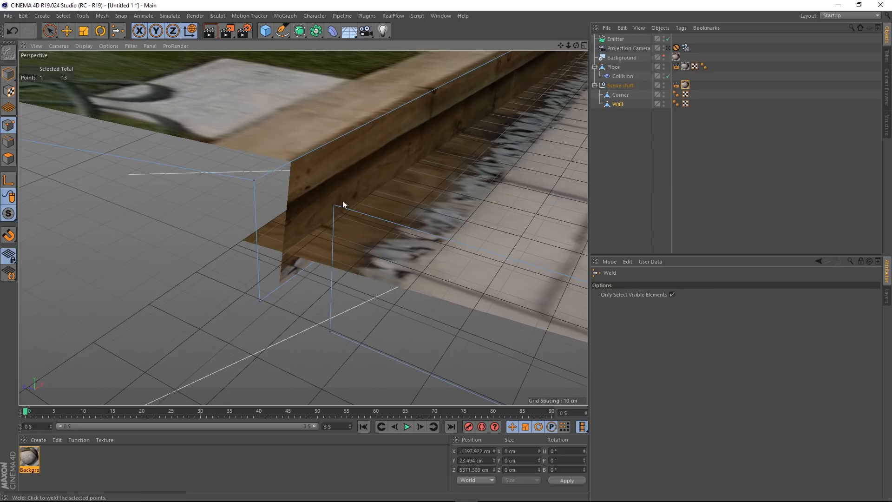
pyautogui.moveTo(333, 205); pyautogui.dragTo(254, 180)
pyautogui.moveTo(330, 331); pyautogui.dragTo(254, 295)
# Examine the closed Wall and the projected patio from several angles and return to the Projection Camera view
pyautogui.scroll(-5, 300, 320)
pyautogui.keyDown('alt'); pyautogui.moveTo(376, 297); pyautogui.dragTo(254, 288); pyautogui.keyUp('alt')
pyautogui.scroll(-3, 313, 327)
pyautogui.keyDown('alt'); pyautogui.moveTo(314, 327); pyautogui.dragTo(332, 258); pyautogui.keyUp('alt')
pyautogui.scroll(-3, 339, 248)
pyautogui.scroll(6, 331, 260)
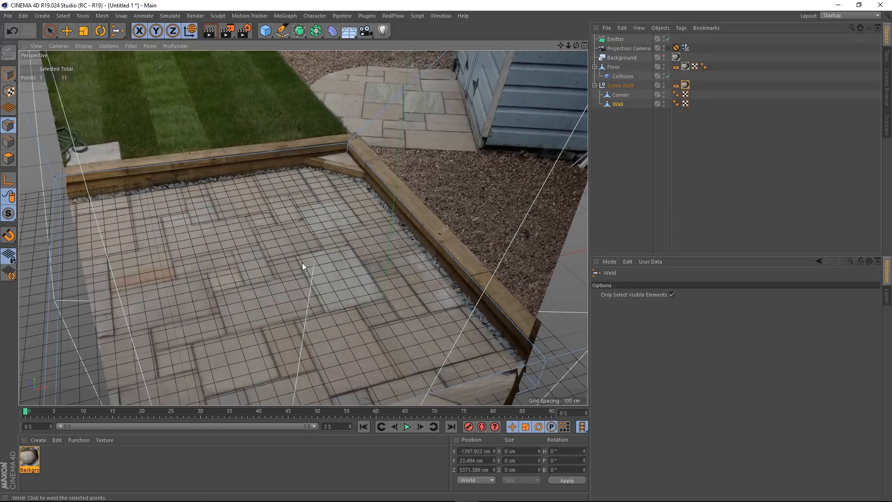
pyautogui.keyDown('alt'); pyautogui.moveTo(301, 262); pyautogui.dragTo(350, 225); pyautogui.keyUp('alt')
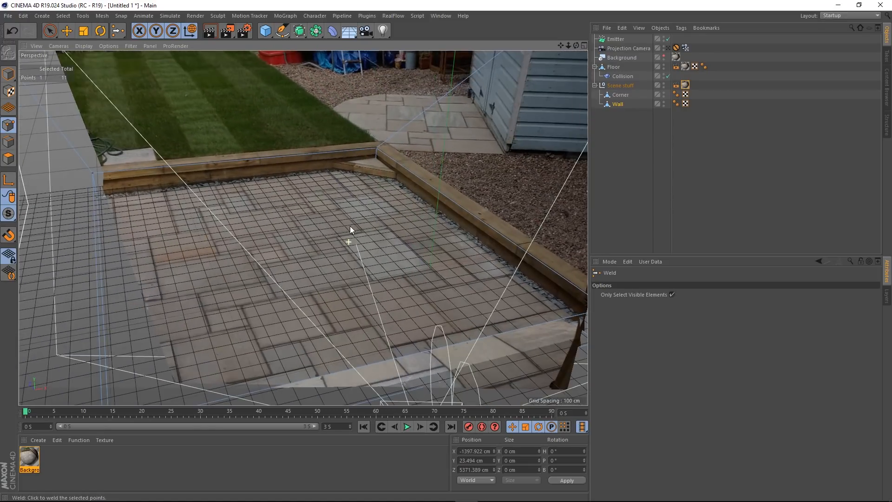
pyautogui.click(668, 48)
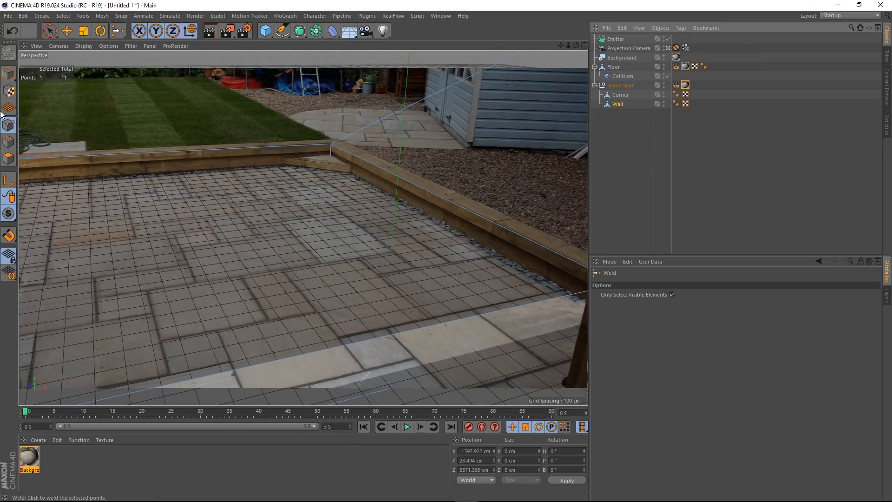
# Return to model mode and add a Sphere with a radius of 20 cm
pyautogui.click(8, 74)
pyautogui.click(268, 32)
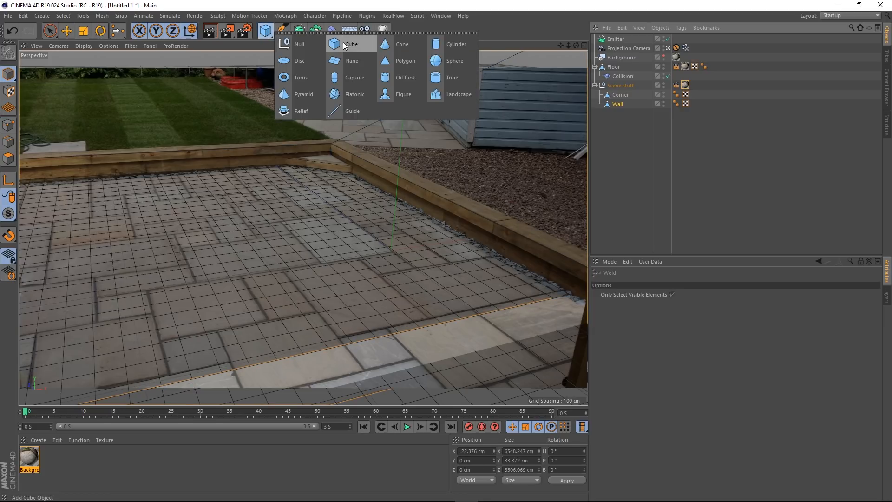
pyautogui.click(446, 62)
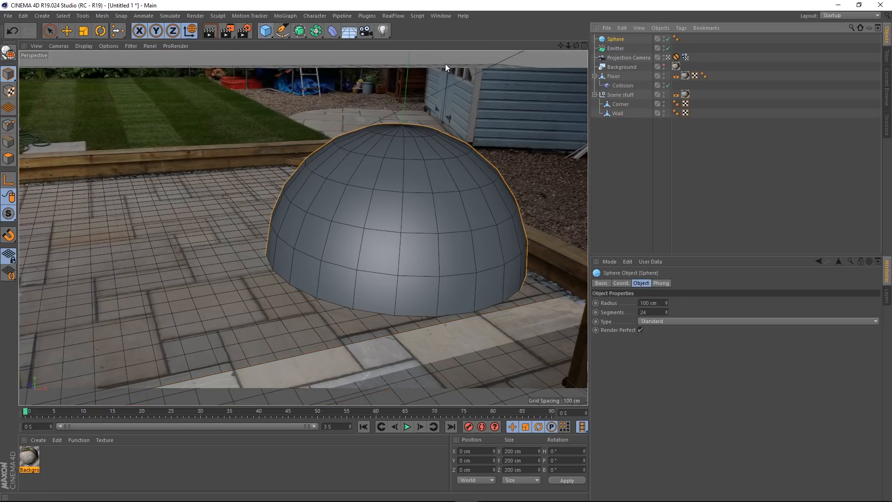
pyautogui.click(652, 303)
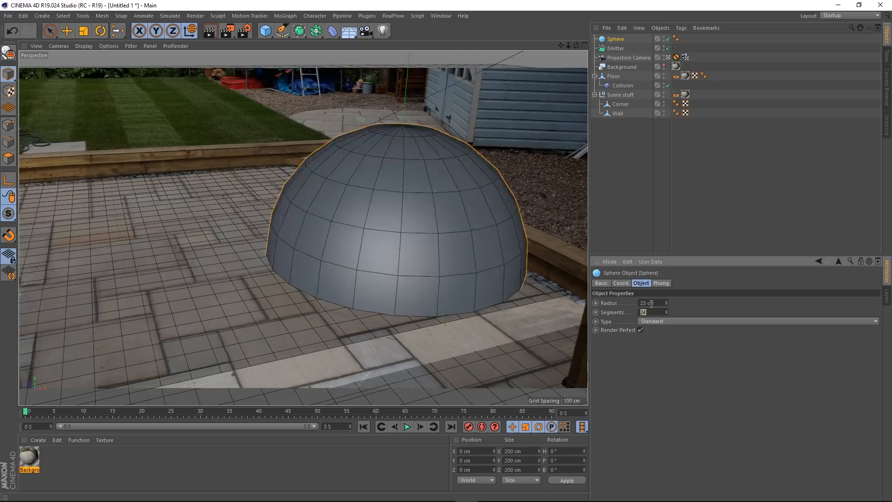
pyautogui.write('25')
pyautogui.press('Tab')
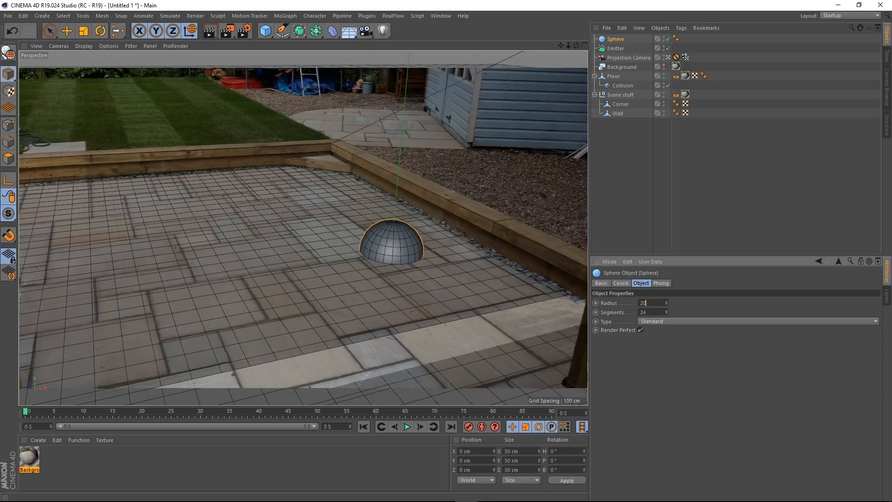
pyautogui.press('Return')
# Nest the Sphere and a duplicate of it under the Emitter and preview the particles with Show Objects enabled
pyautogui.moveTo(621, 39); pyautogui.dragTo(621, 52)
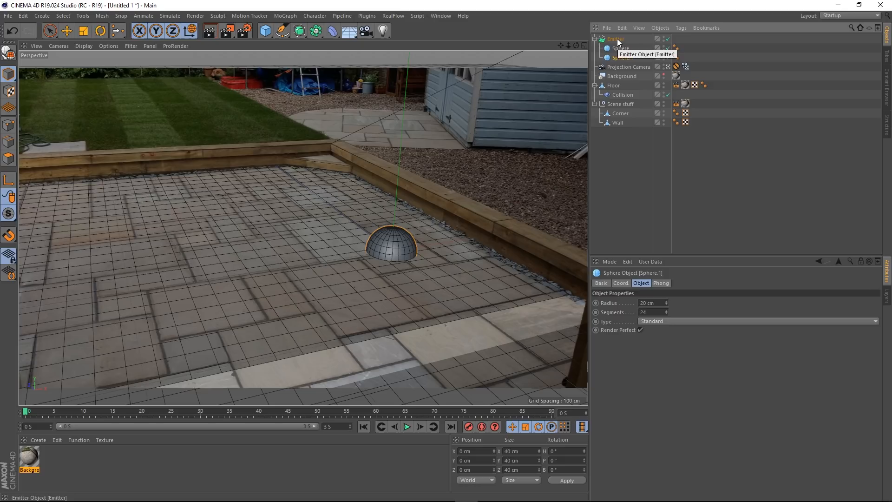
pyautogui.click(616, 40)
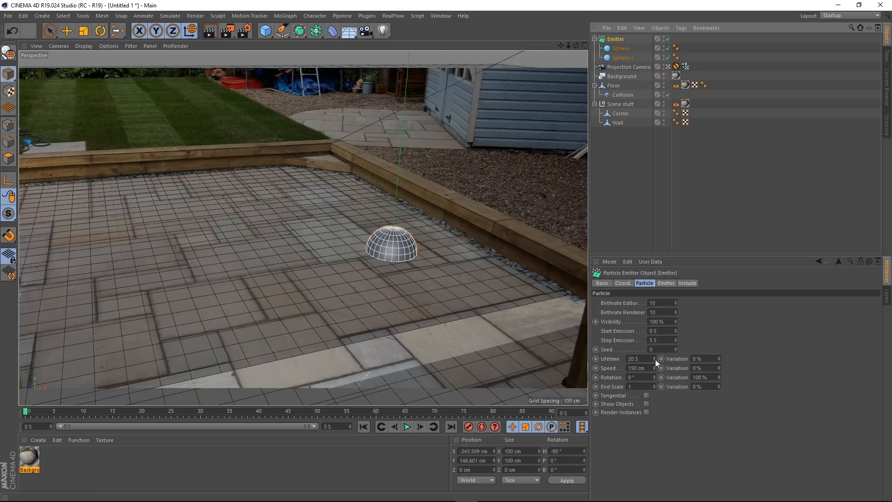
pyautogui.click(646, 404)
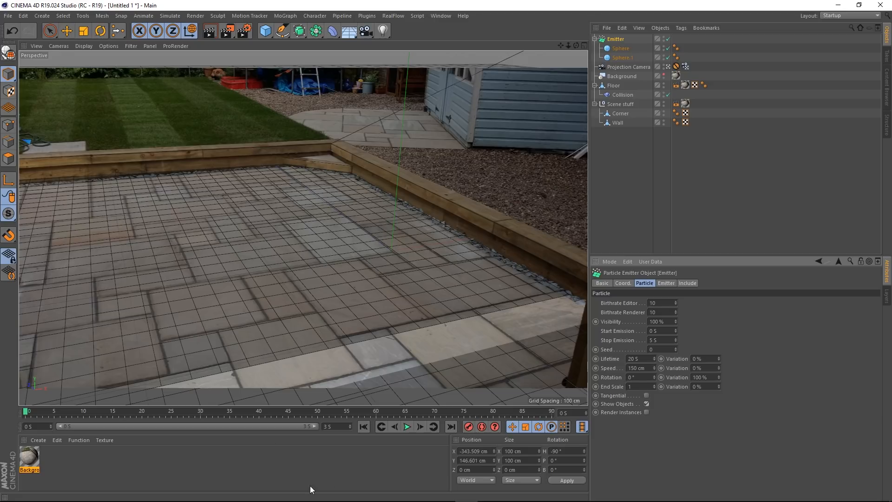
pyautogui.click(407, 427)
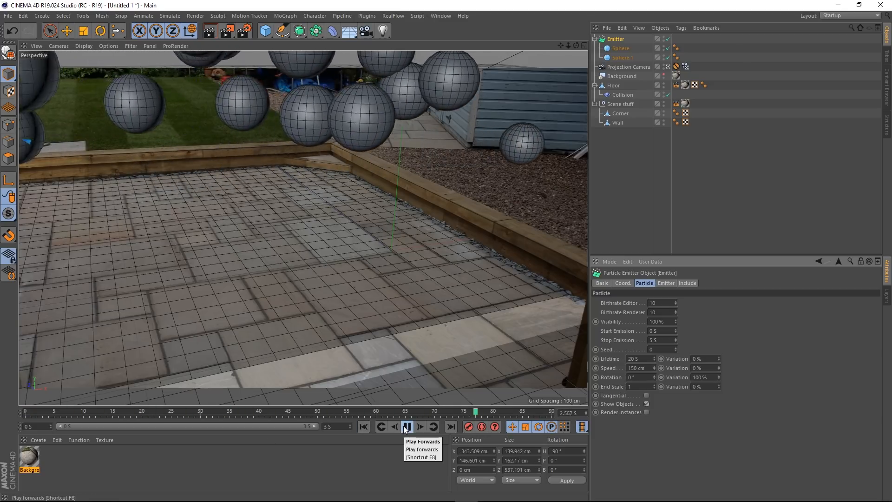
pyautogui.click(403, 426)
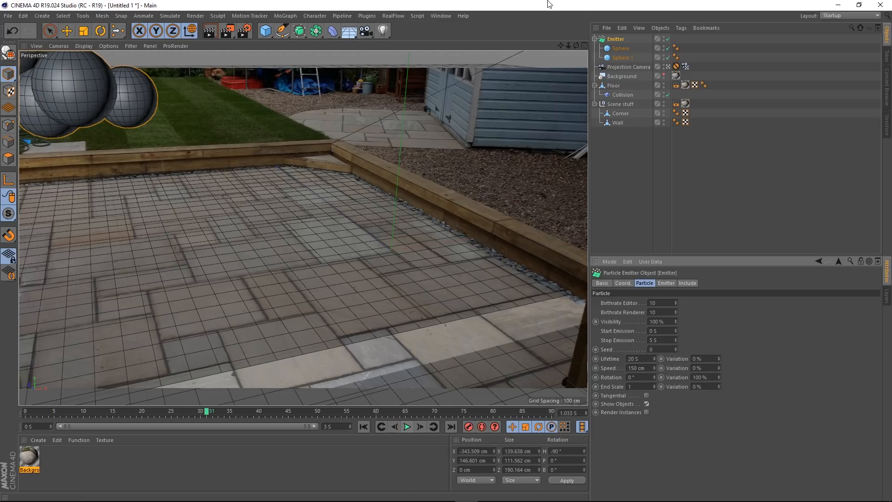
# Leave the Projection Camera view, rewind the animation and widen the Emitter to an X-Size of 289 cm
pyautogui.click(668, 67)
pyautogui.keyDown('alt'); pyautogui.moveTo(260, 209); pyautogui.dragTo(211, 406); pyautogui.keyUp('alt')
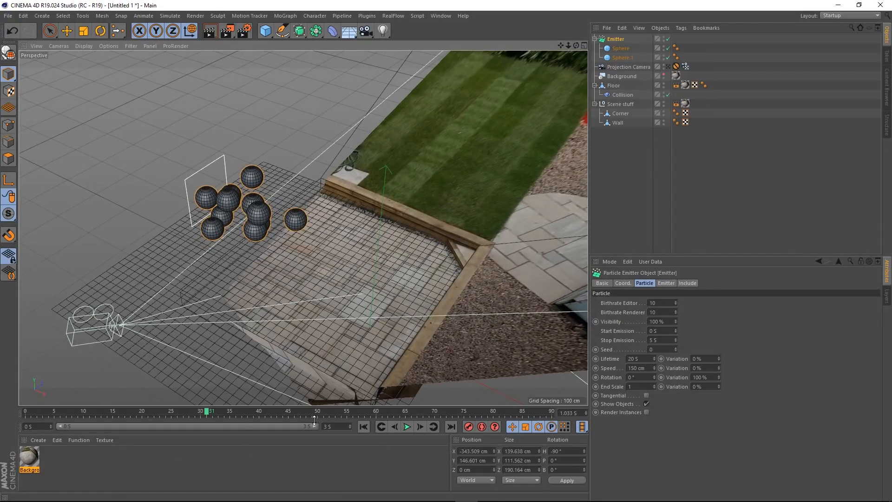
pyautogui.click(363, 426)
pyautogui.keyDown('alt'); pyautogui.moveTo(297, 302); pyautogui.dragTo(308, 262); pyautogui.keyUp('alt')
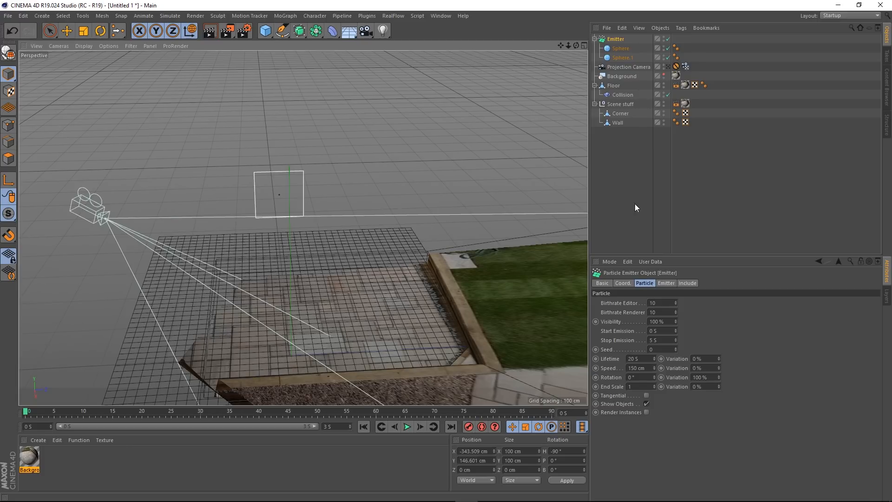
pyautogui.click(666, 283)
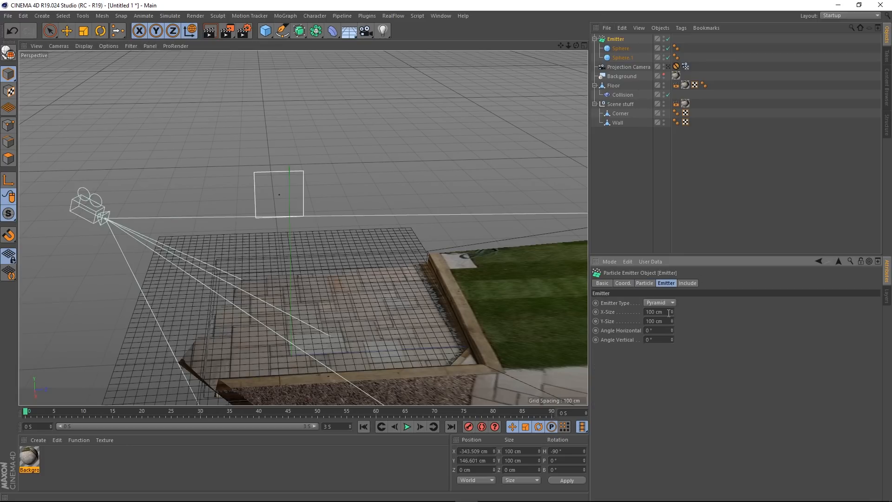
pyautogui.moveTo(673, 311); pyautogui.dragTo(725, 308)
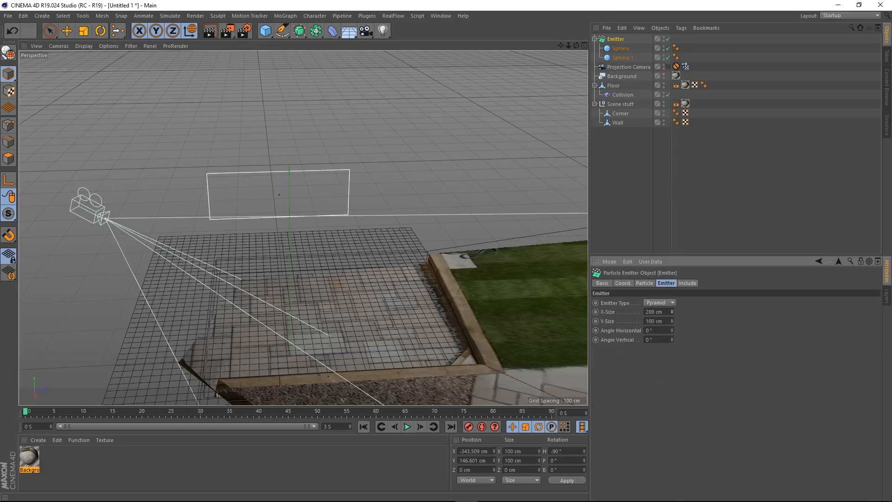
# Move the Emitter to about X -318 cm and Z 85 cm and return to the Projection Camera view
pyautogui.press('e')
pyautogui.keyDown('alt'); pyautogui.moveTo(121, 90); pyautogui.dragTo(272, 230); pyautogui.keyUp('alt')
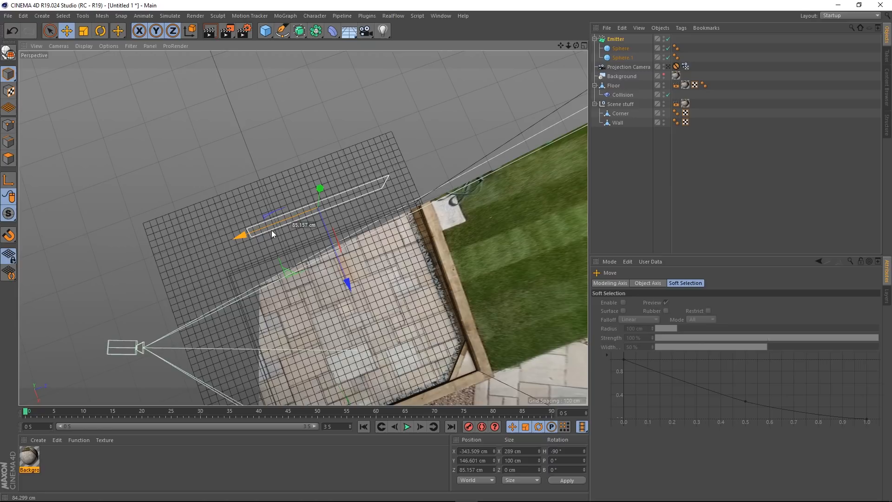
pyautogui.moveTo(346, 282); pyautogui.dragTo(348, 295)
pyautogui.keyDown('alt'); pyautogui.moveTo(390, 258); pyautogui.dragTo(446, 140); pyautogui.keyUp('alt')
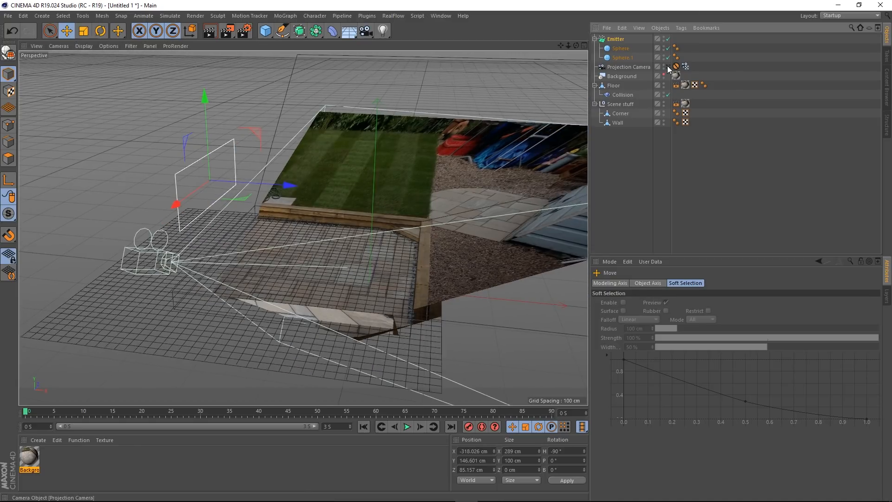
pyautogui.click(668, 66)
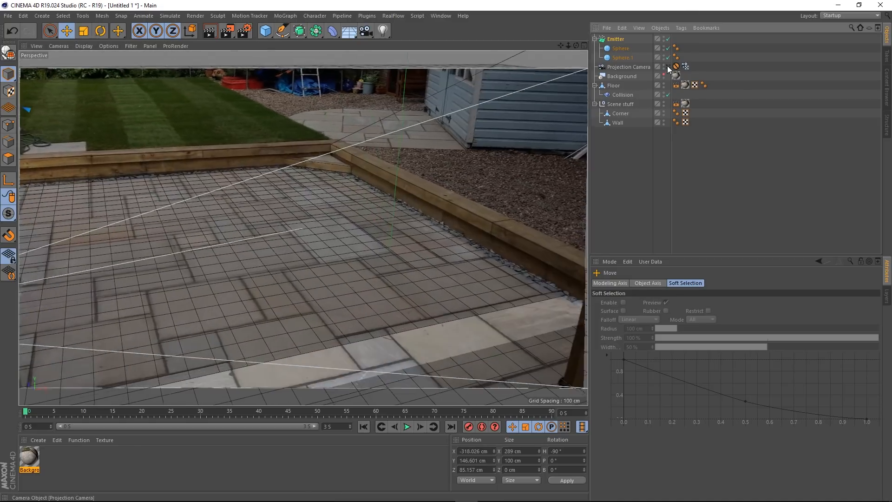
# Add Rigid Body simulation tags to both spheres under the Emitter
pyautogui.click(617, 49)
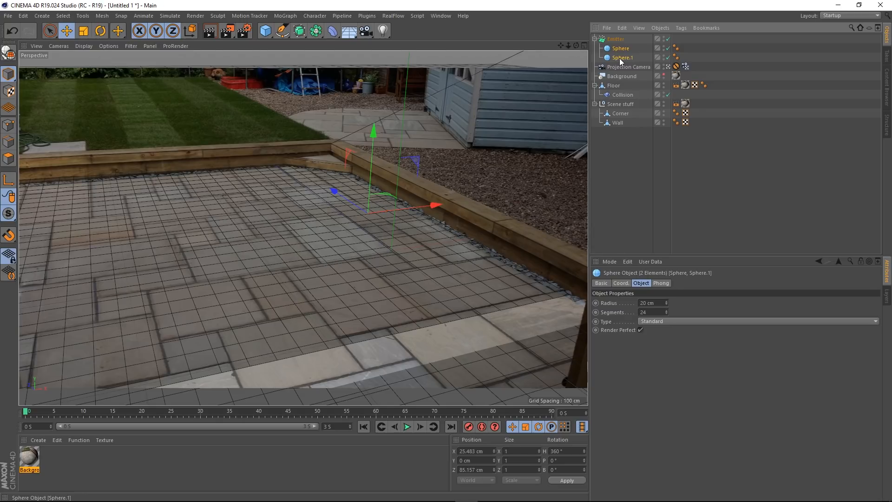
pyautogui.rightClick(620, 58)
pyautogui.moveTo(708, 149)
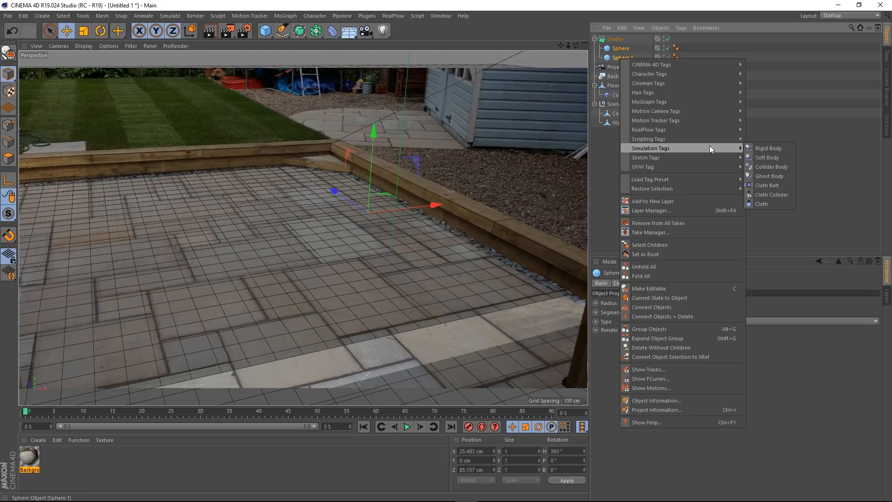
pyautogui.click(779, 148)
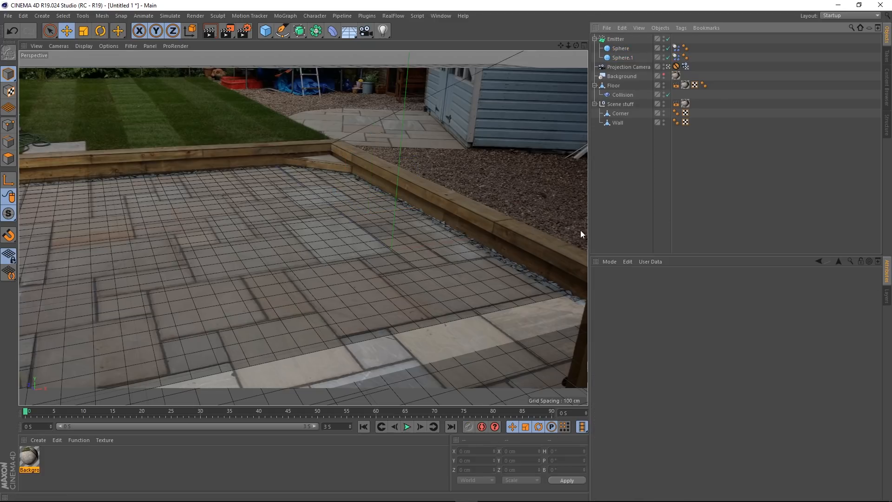
# Play the rigid-body simulation and leave the Projection Camera view to examine how the spheres fall relative to the floor
pyautogui.click(408, 427)
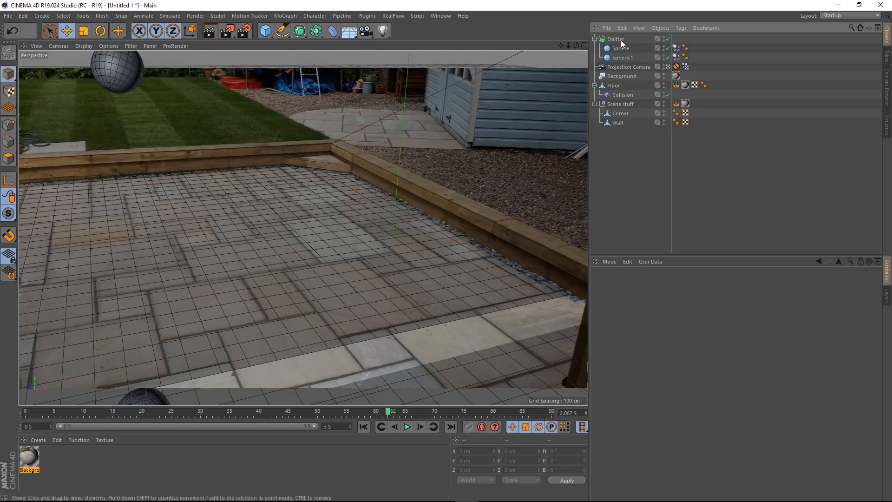
pyautogui.click(669, 66)
pyautogui.keyDown('alt'); pyautogui.moveTo(185, 325); pyautogui.dragTo(339, 274); pyautogui.keyUp('alt')
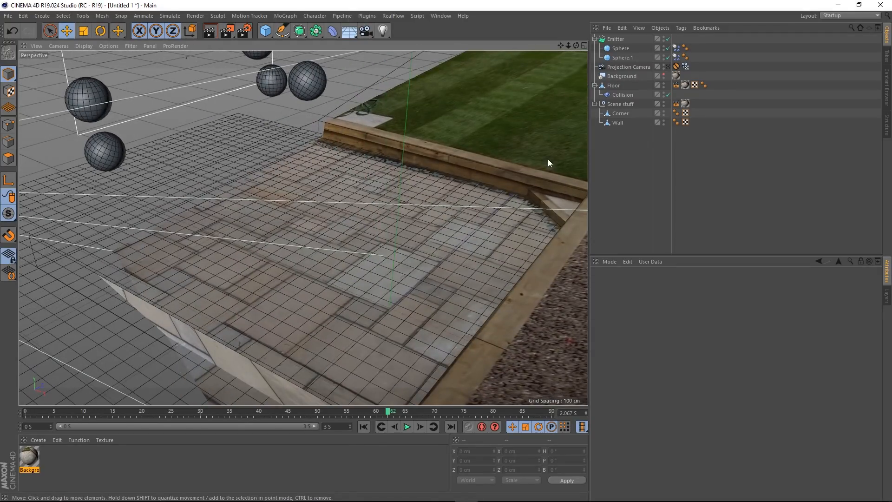
pyautogui.keyDown('alt'); pyautogui.moveTo(427, 312); pyautogui.dragTo(369, 266); pyautogui.keyUp('alt')
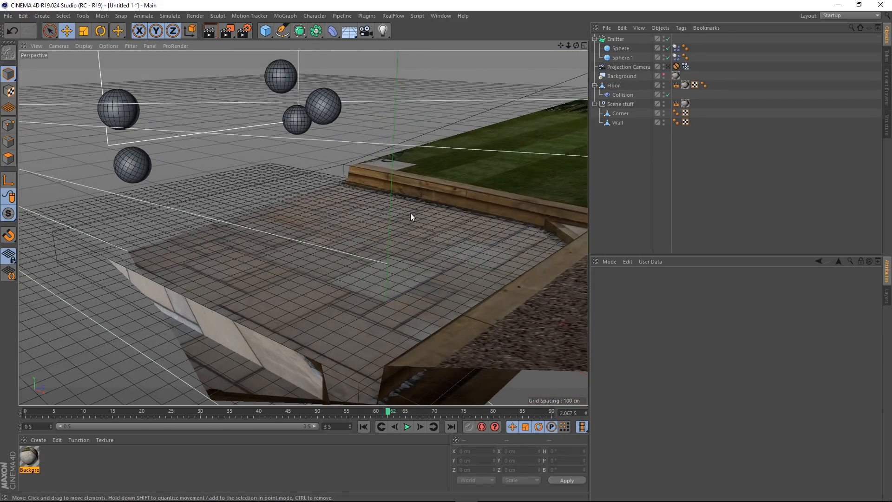
pyautogui.scroll(-7, 436, 250)
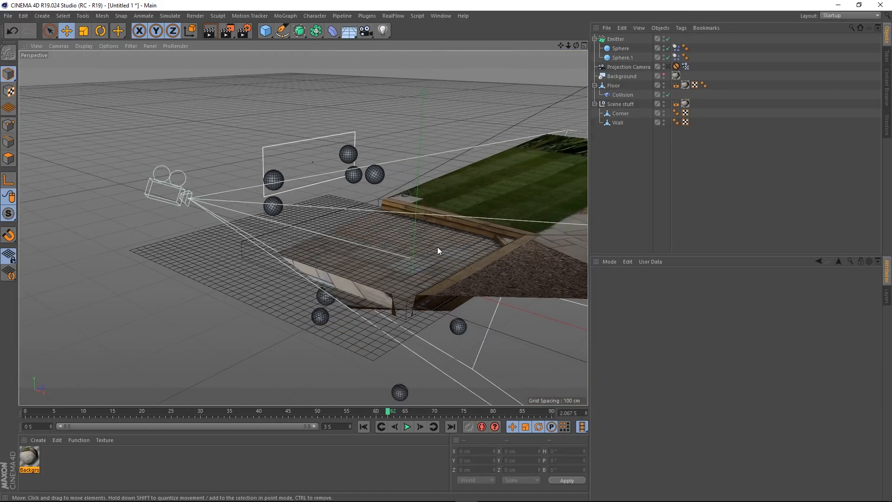
pyautogui.scroll(3, 437, 247)
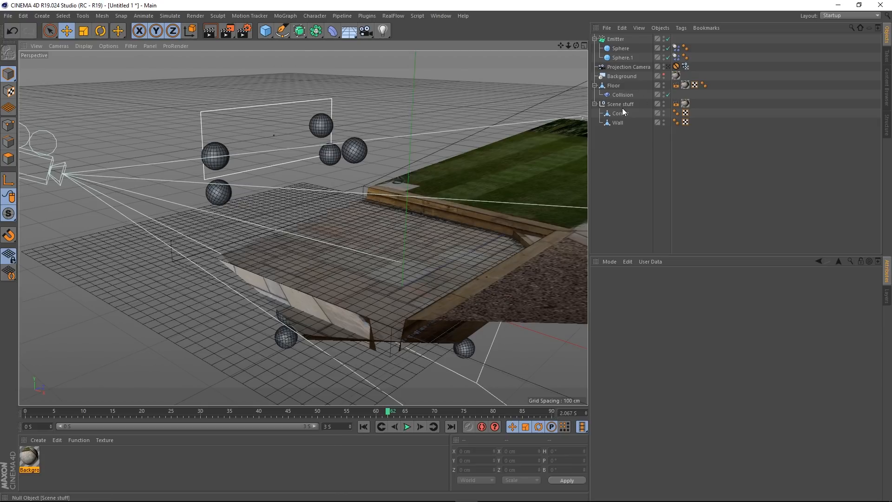
# Add a Plane, move it to about X -111 cm and Z 84 cm, and scale it to about 653 cm square
pyautogui.click(266, 31)
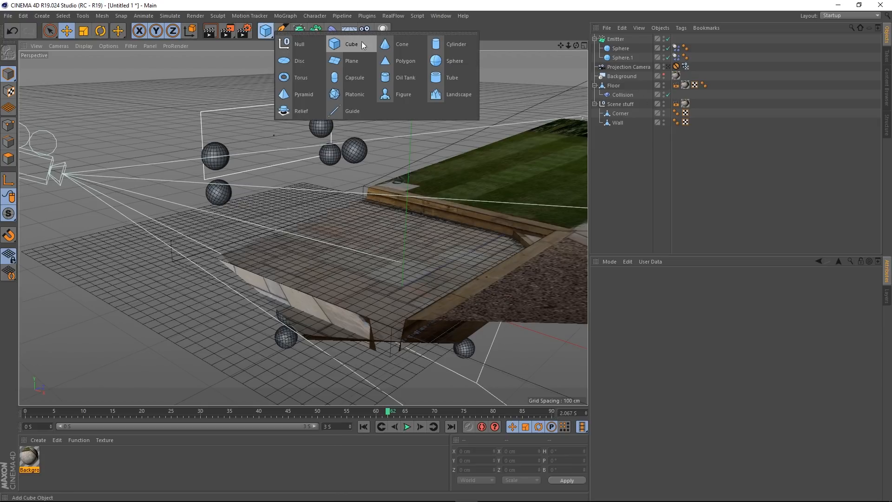
pyautogui.click(343, 60)
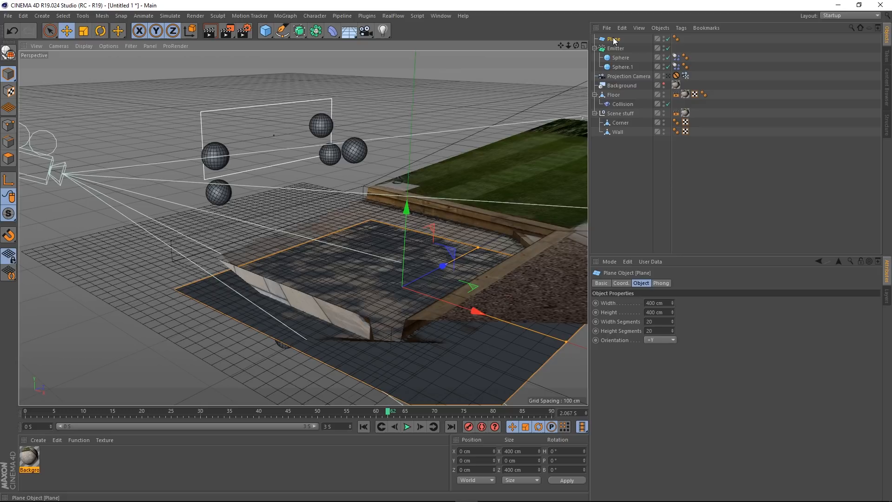
pyautogui.keyDown('alt'); pyautogui.moveTo(363, 271); pyautogui.dragTo(427, 297); pyautogui.keyUp('alt')
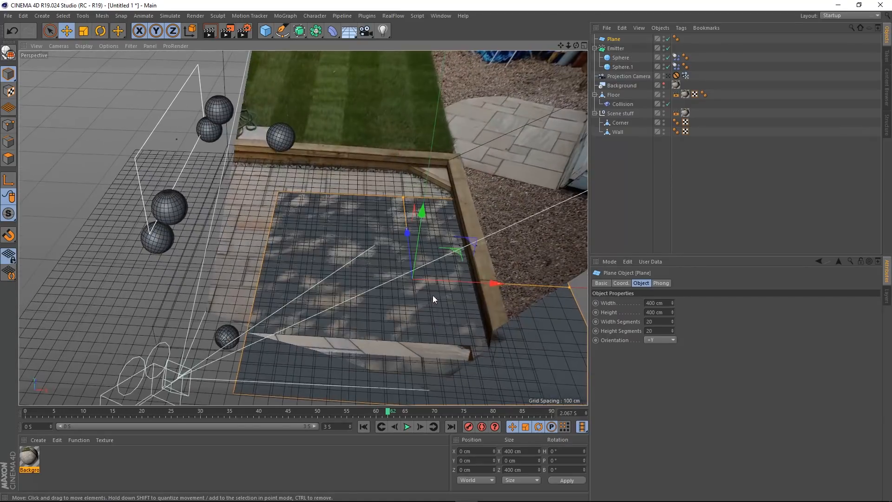
pyautogui.moveTo(481, 281); pyautogui.dragTo(394, 300)
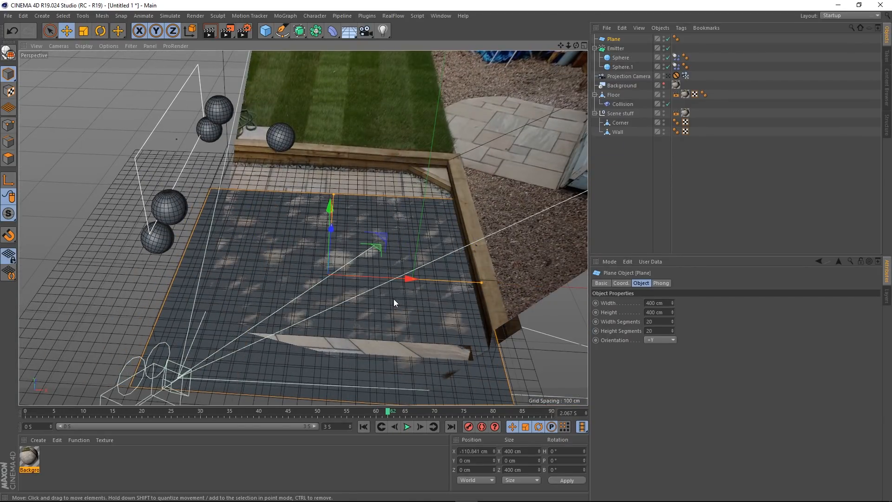
pyautogui.keyDown('alt'); pyautogui.moveTo(328, 225); pyautogui.dragTo(409, 216); pyautogui.keyUp('alt')
pyautogui.press('t')
pyautogui.moveTo(138, 305); pyautogui.dragTo(350, 243)
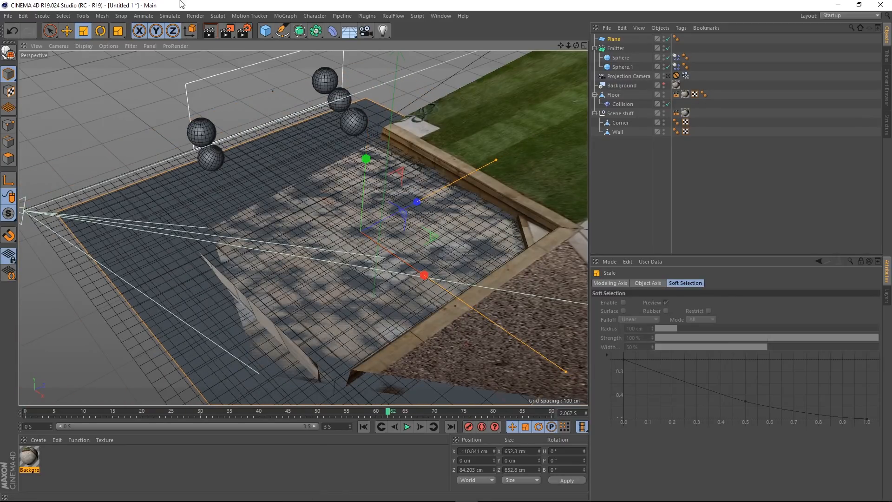
# Lower the Plane beneath the floor to about Y -28 cm
pyautogui.click(67, 32)
pyautogui.keyDown('alt'); pyautogui.moveTo(301, 257); pyautogui.dragTo(339, 201); pyautogui.keyUp('alt')
pyautogui.moveTo(352, 95); pyautogui.dragTo(352, 106)
pyautogui.keyDown('alt'); pyautogui.moveTo(330, 307); pyautogui.dragTo(347, 275); pyautogui.keyUp('alt')
pyautogui.moveTo(339, 128); pyautogui.dragTo(370, 188)
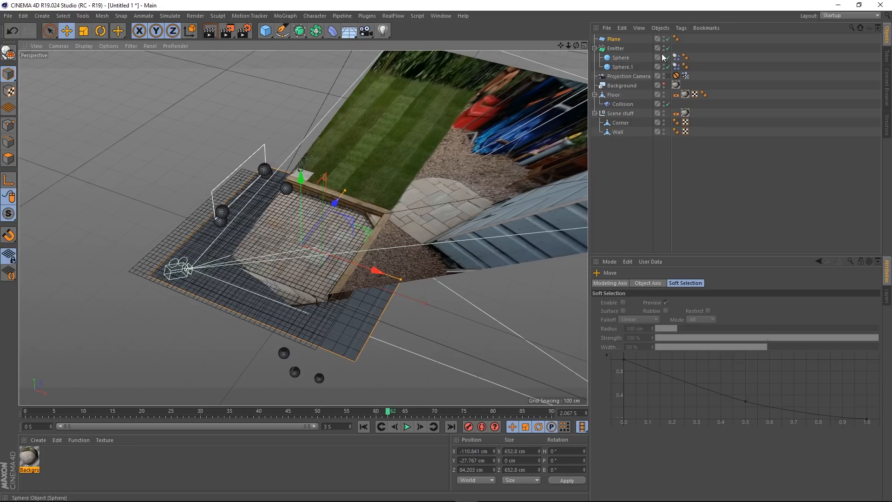
# Add a Collider Body simulation tag to the Plane
pyautogui.rightClick(616, 42)
pyautogui.moveTo(697, 131)
pyautogui.click(770, 150)
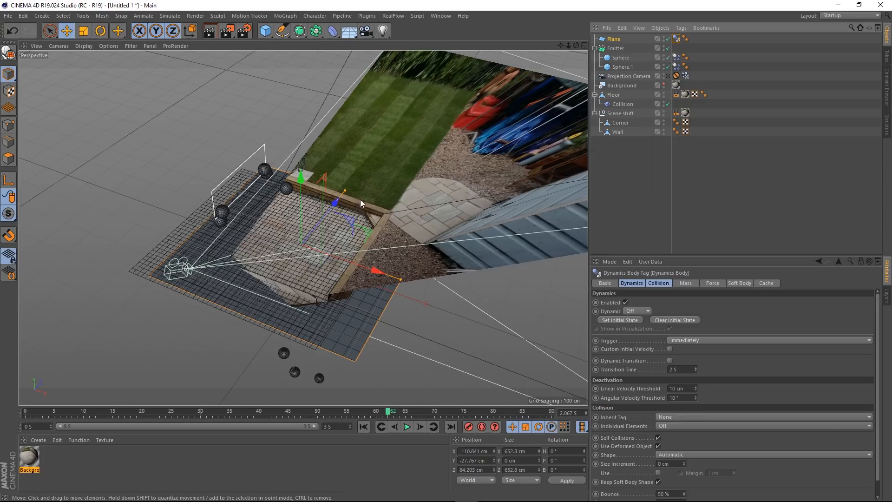
# Rename the Plane as Collision Plane and nest it inside the Scene stuff null
pyautogui.doubleClick(617, 39)
pyautogui.click(610, 39)
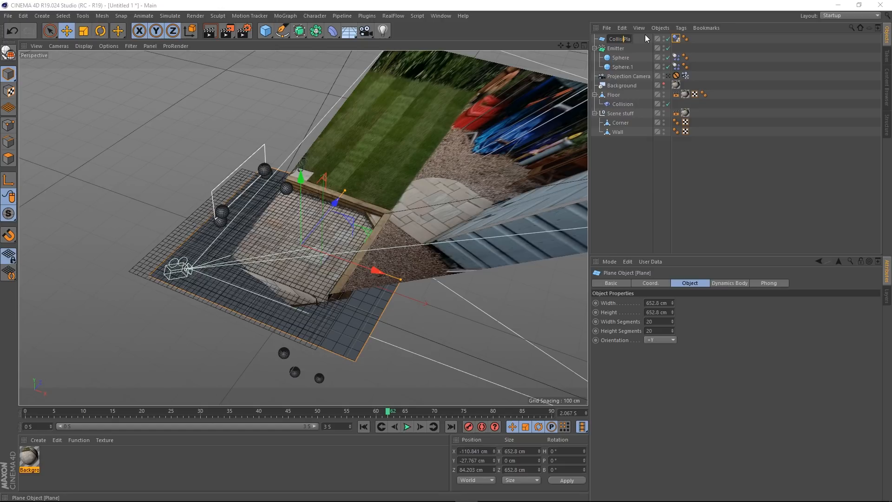
pyautogui.press('Return')
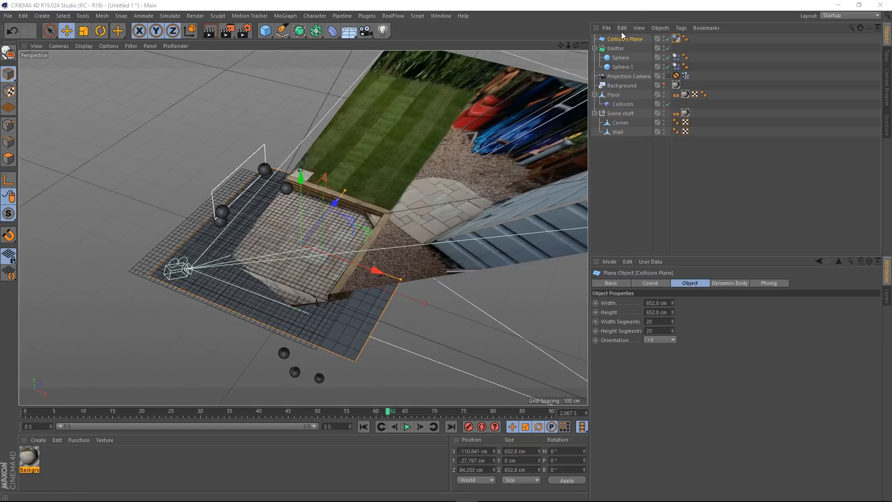
pyautogui.moveTo(625, 39); pyautogui.dragTo(623, 131)
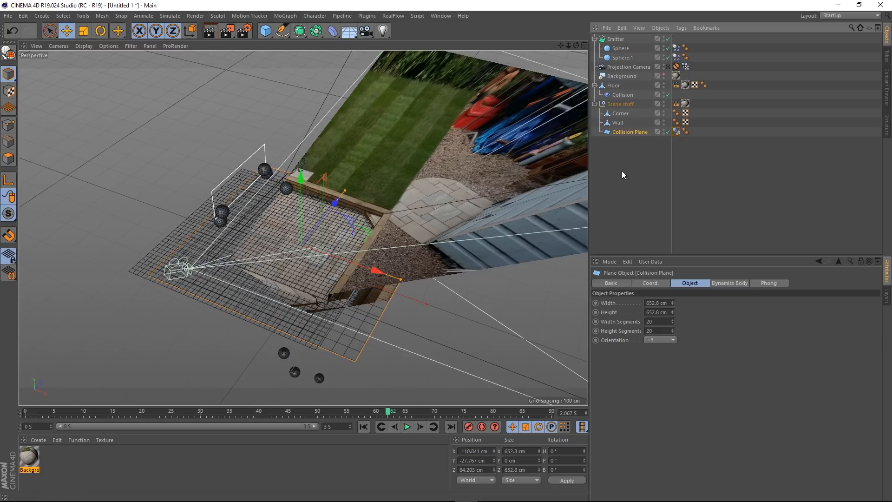
pyautogui.click(621, 175)
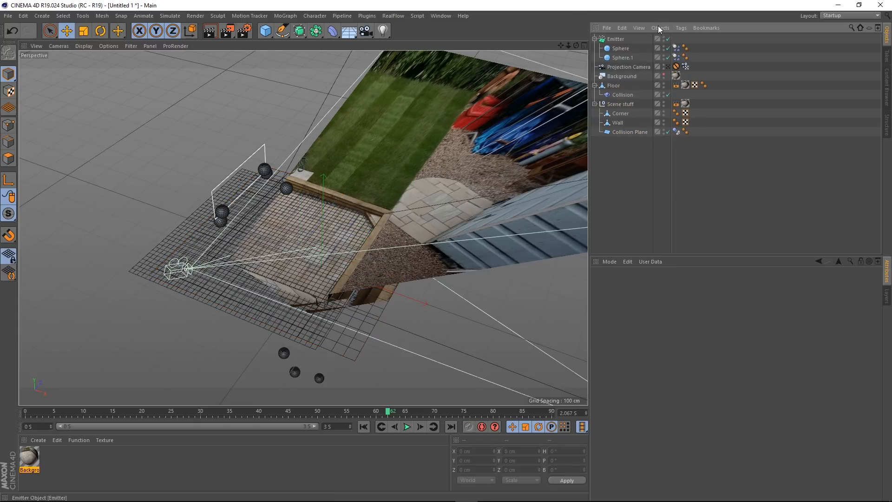
# Return to the Projection Camera view, rewind the animation and preview the spheres colliding with the plane
pyautogui.click(667, 67)
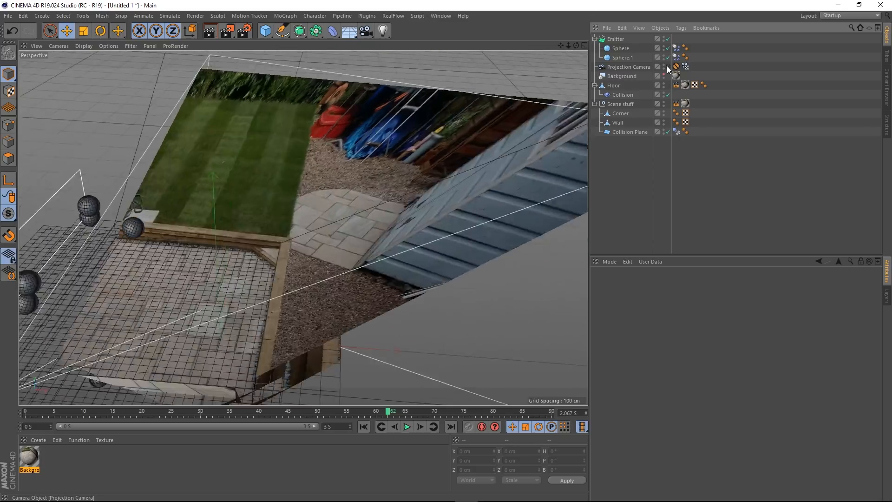
pyautogui.click(362, 428)
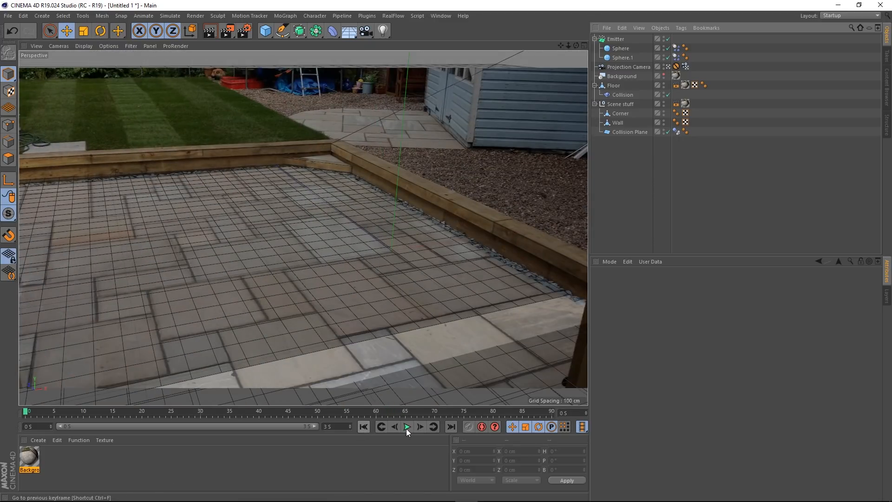
pyautogui.click(402, 428)
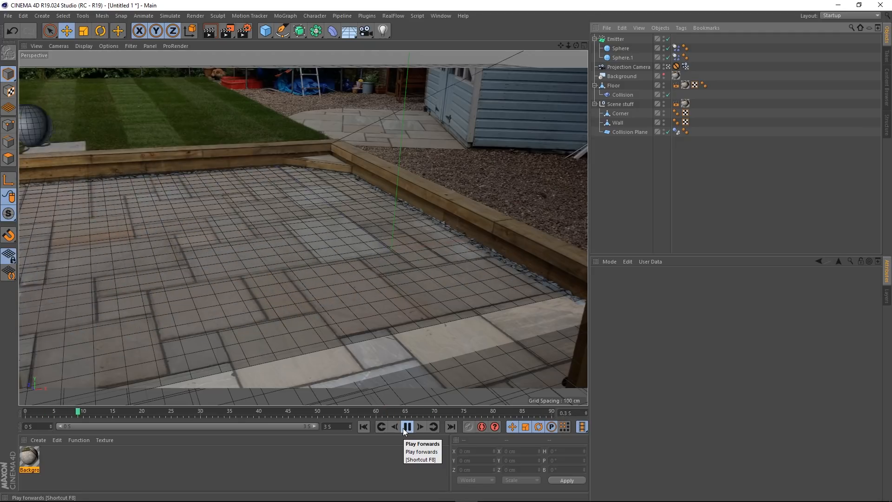
pyautogui.click(403, 427)
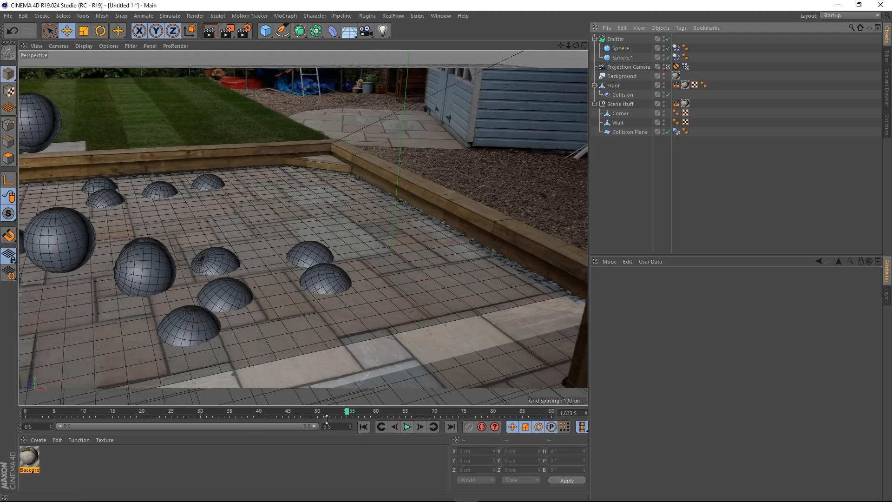
# Extend the animation and its preview range to 10 seconds and play the simulation
pyautogui.click(339, 428)
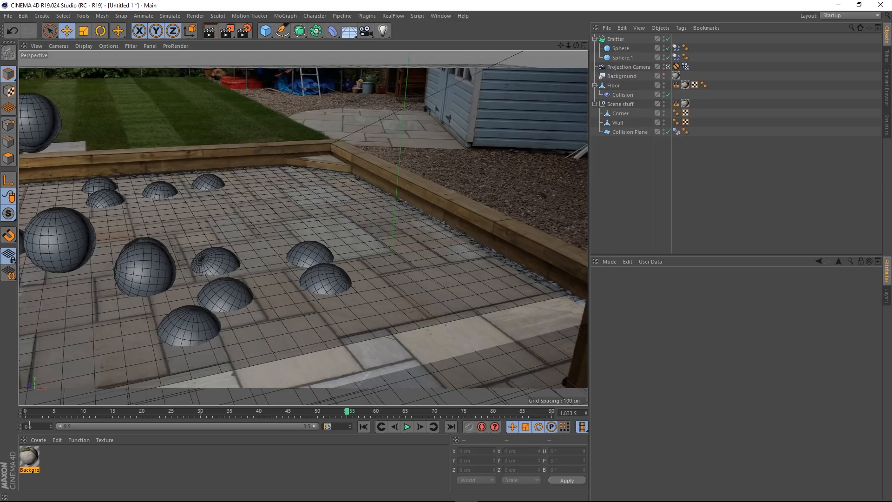
pyautogui.write('10')
pyautogui.press('Return')
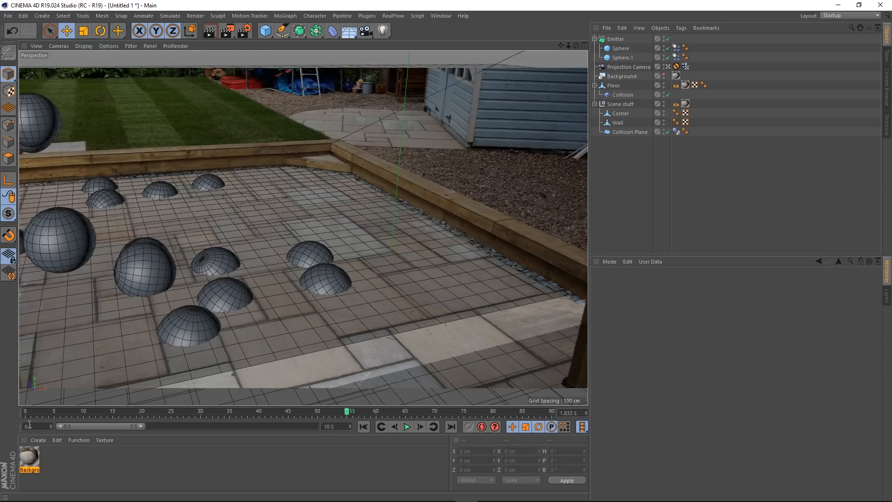
pyautogui.doubleClick(124, 431)
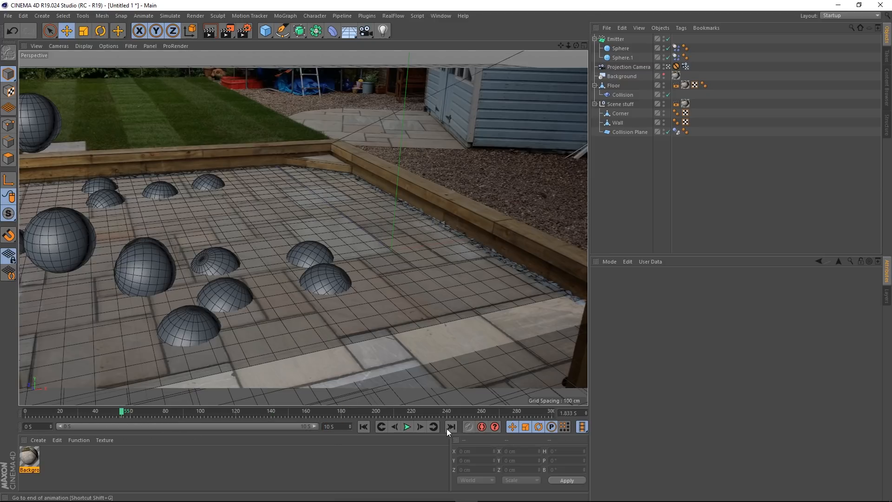
pyautogui.click(407, 427)
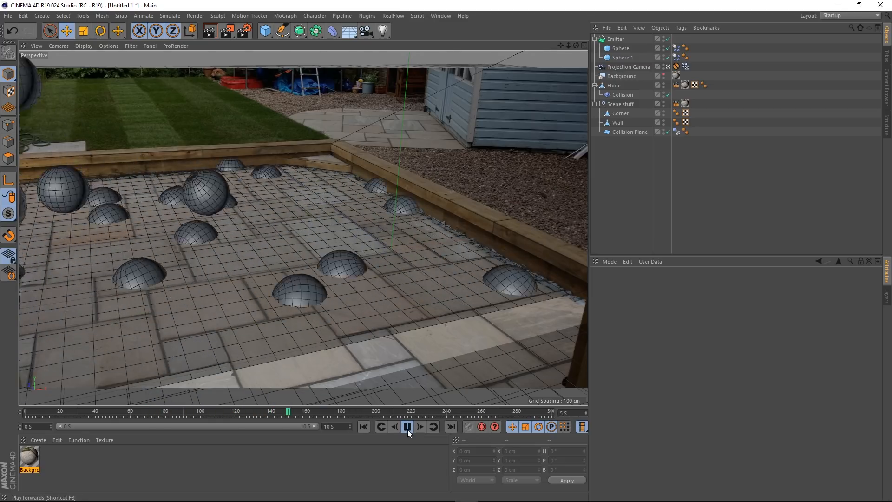
pyautogui.click(407, 426)
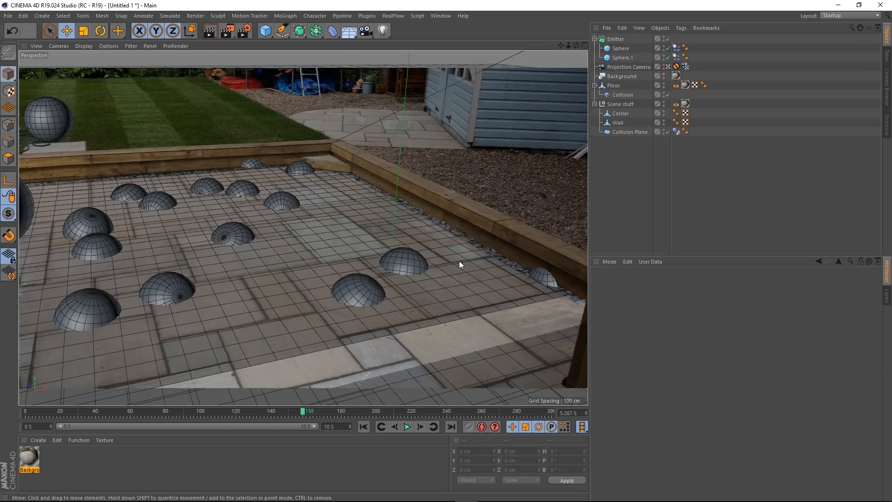
# Move the Collider Body tag from Collision Plane to Scene stuff, with Shape set to Static Mesh and Inherit Tag to Apply Tag to Children
pyautogui.click(632, 132)
pyautogui.moveTo(677, 133); pyautogui.dragTo(697, 103)
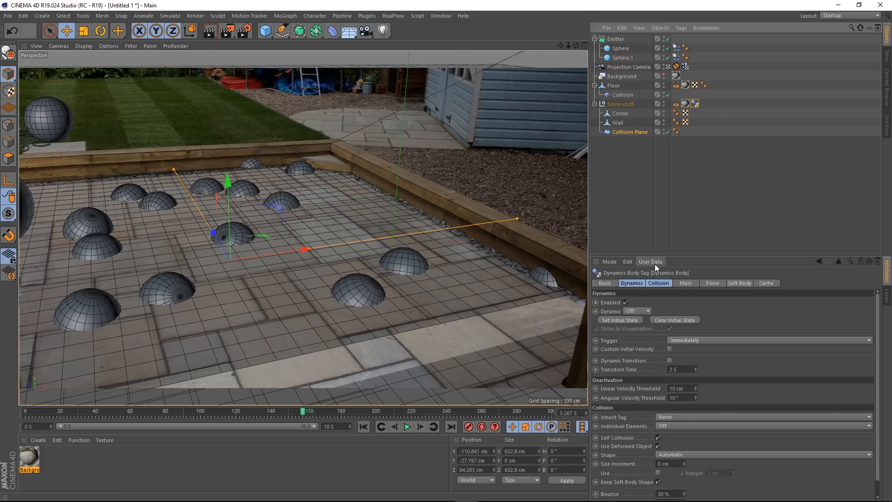
pyautogui.click(655, 281)
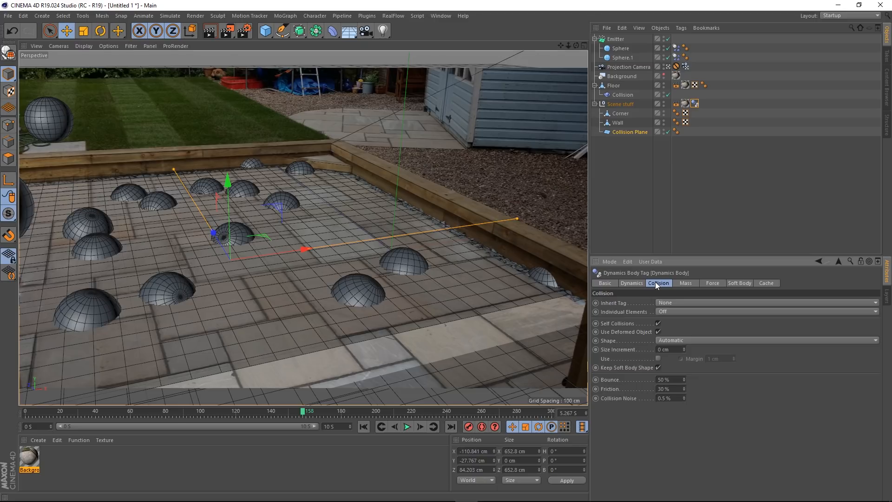
pyautogui.click(676, 339)
pyautogui.click(675, 433)
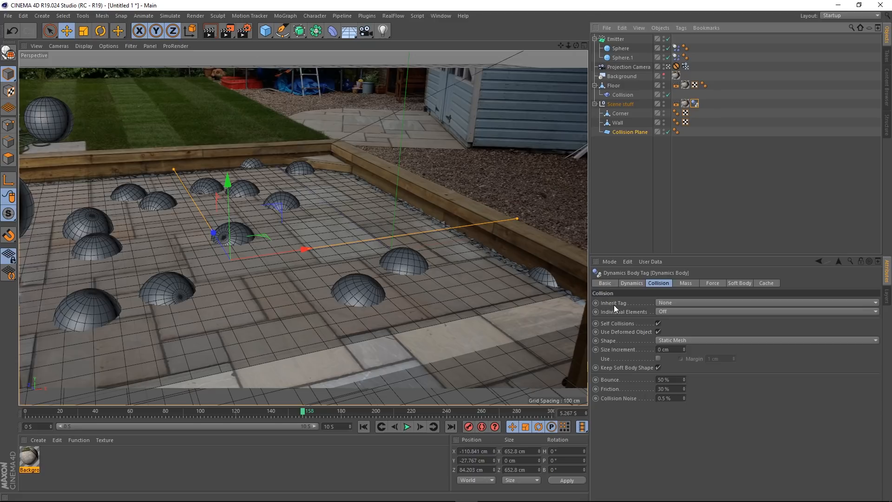
pyautogui.click(670, 302)
pyautogui.click(689, 322)
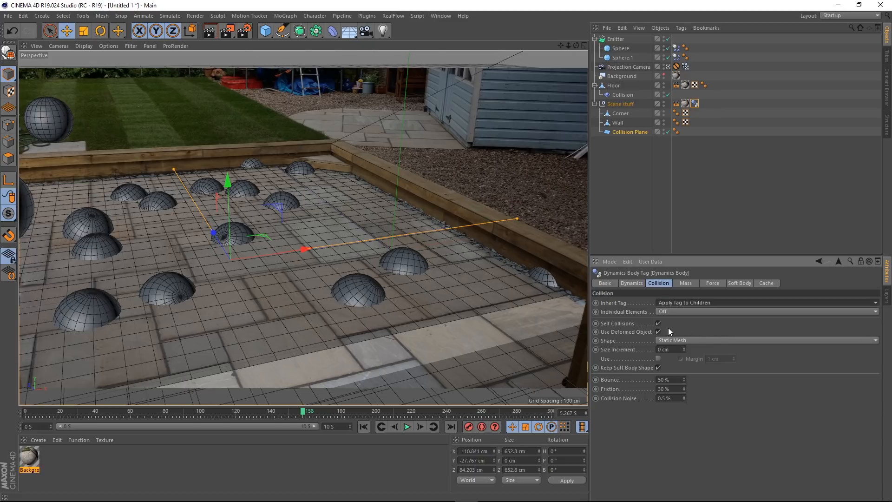
# Replay the simulation from the start to check the collisions with the walls, and rewind it
pyautogui.click(363, 426)
pyautogui.click(407, 426)
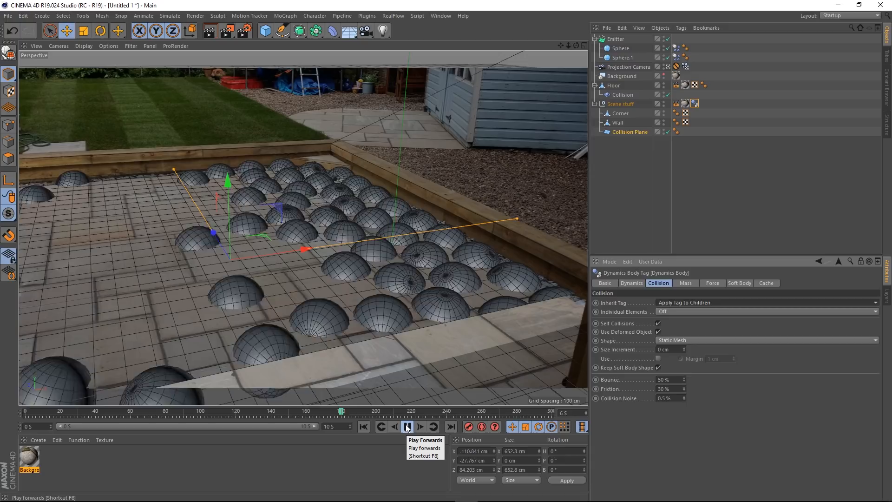
pyautogui.click(407, 426)
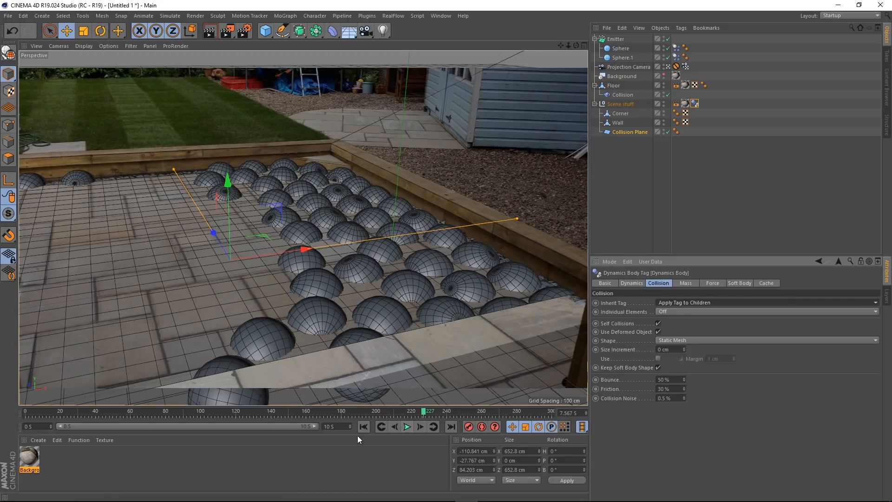
pyautogui.click(364, 428)
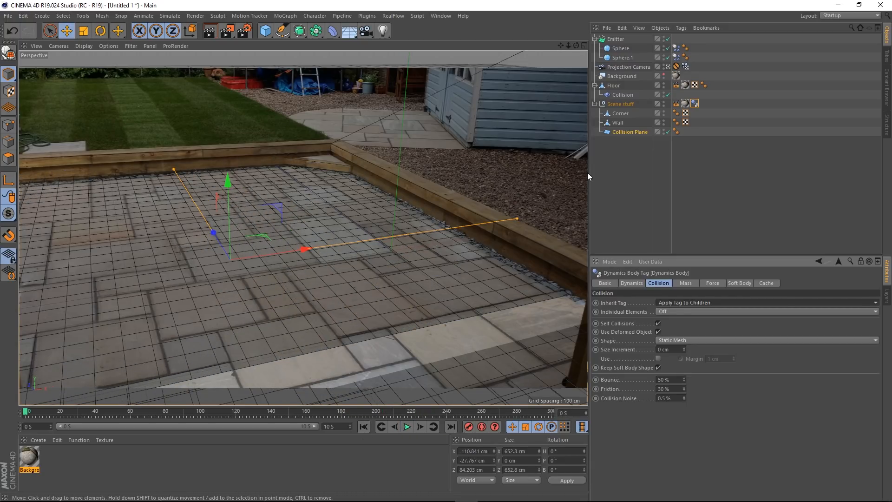
# Review the Collision deformer's collider settings, replay the simulation and select the Emitter
pyautogui.click(623, 95)
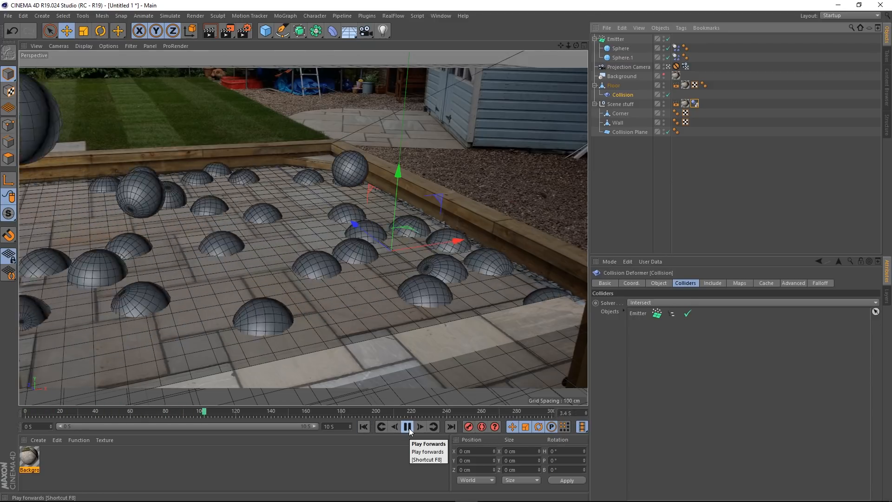
pyautogui.click(408, 427)
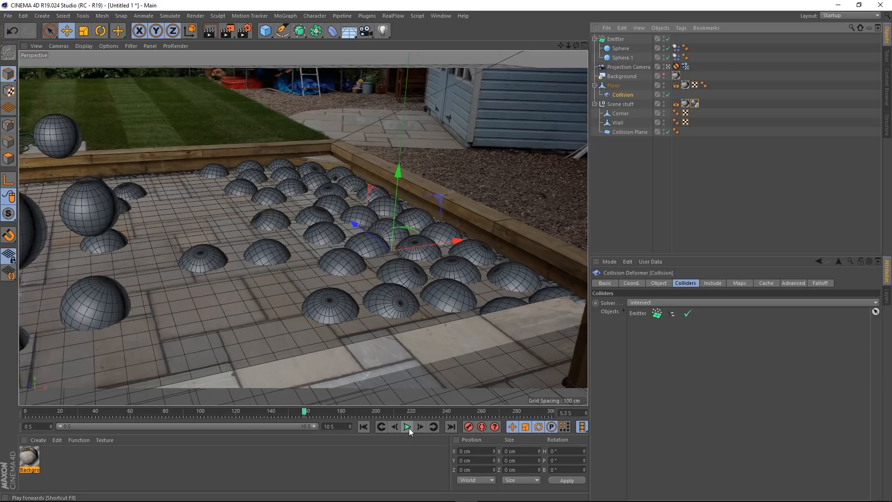
pyautogui.click(621, 41)
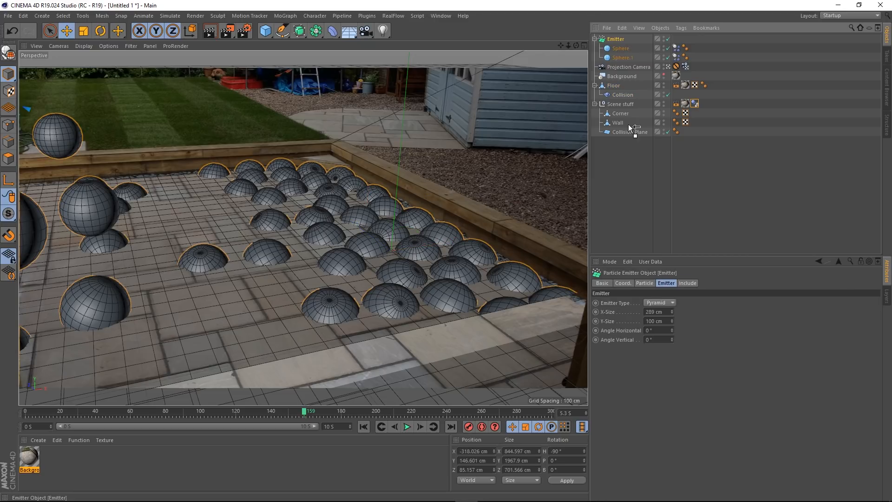
# Move the Emitter to the end of the object hierarchy, after Scene stuff, and replay the simulation from the start
pyautogui.moveTo(644, 198); pyautogui.dragTo(642, 200)
pyautogui.click(363, 427)
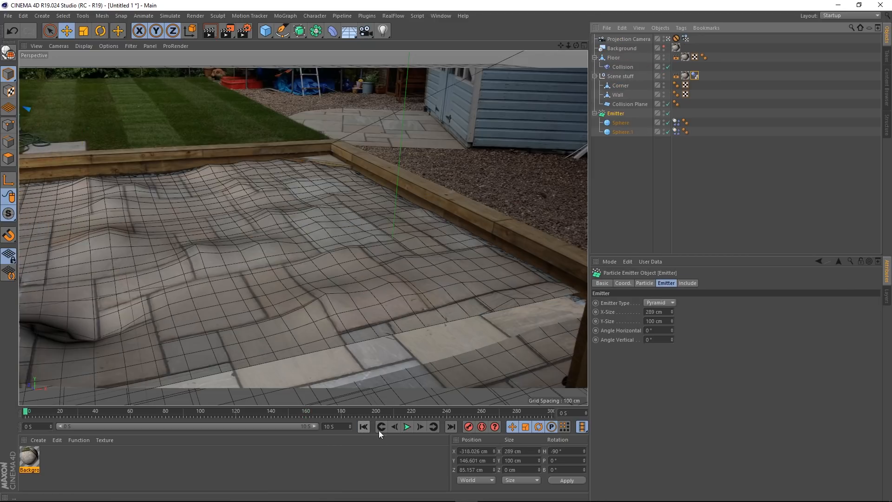
pyautogui.click(408, 428)
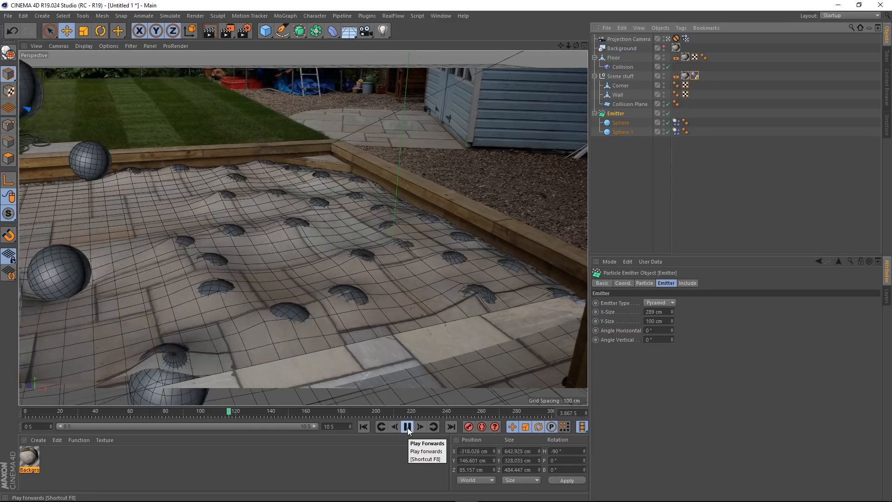
pyautogui.click(408, 428)
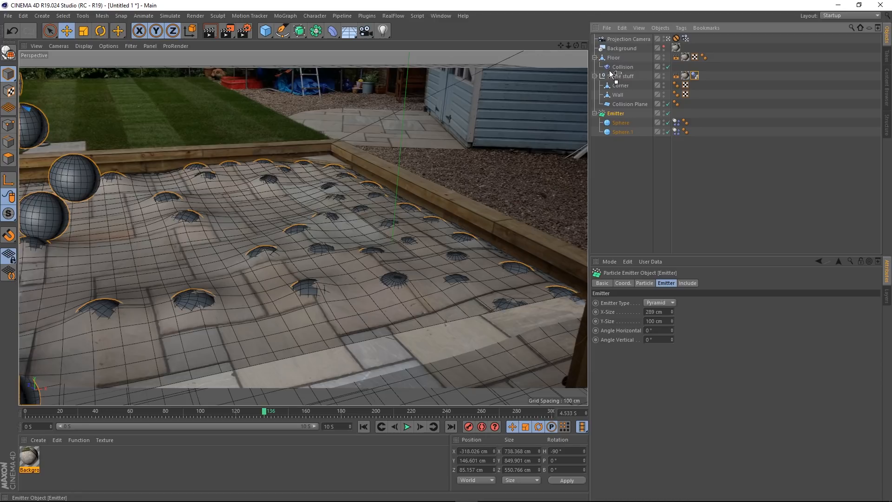
# Move the Scene stuff group after the Emitter in the object hierarchy and replay the simulation from the start
pyautogui.moveTo(617, 76); pyautogui.dragTo(618, 137)
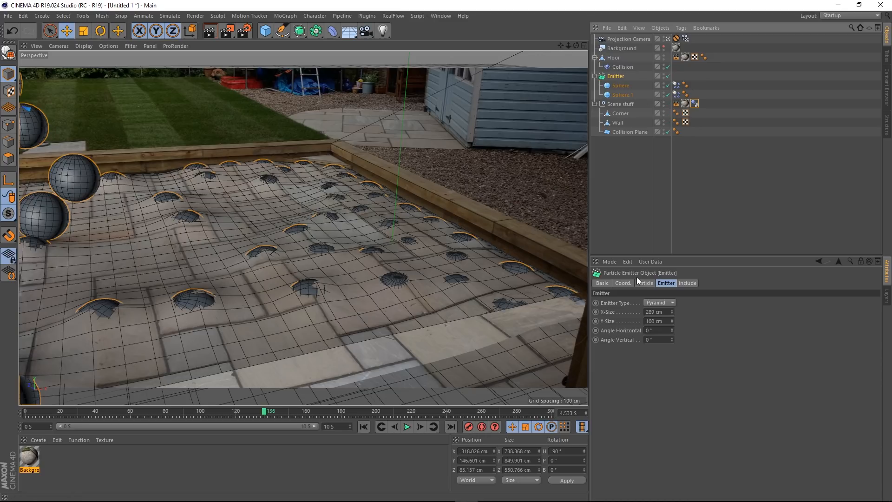
pyautogui.click(360, 427)
pyautogui.click(411, 427)
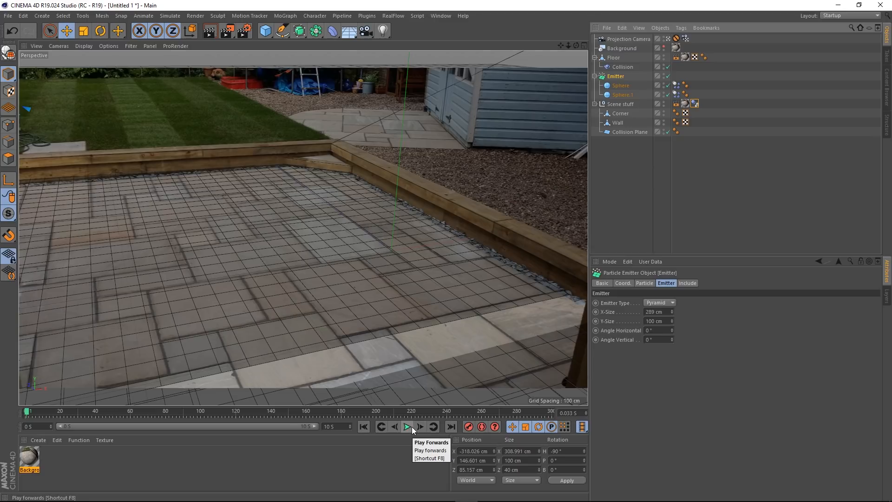
pyautogui.click(412, 427)
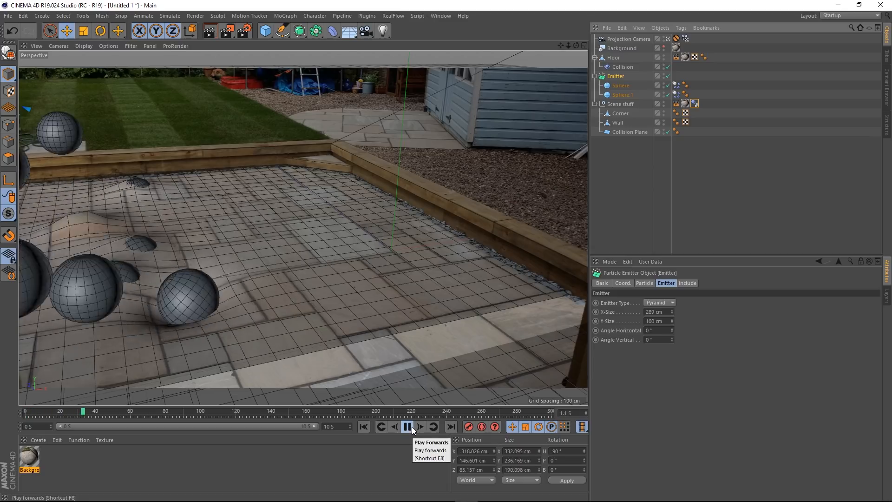
pyautogui.click(412, 428)
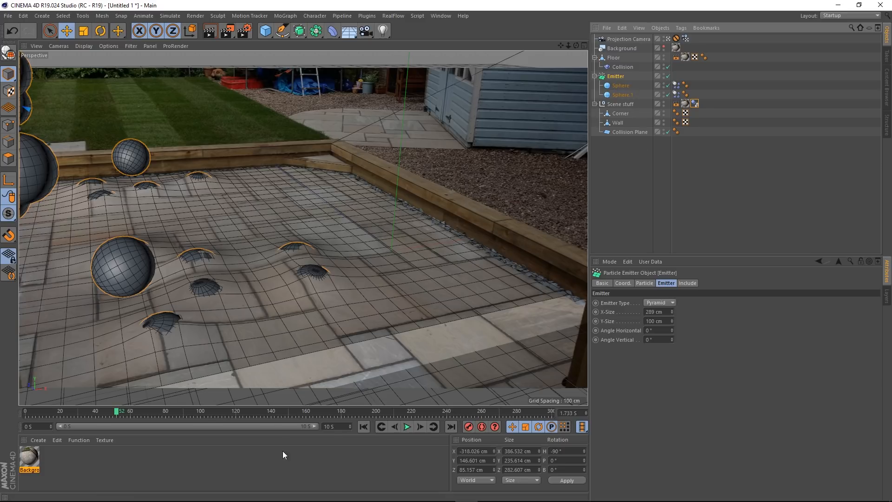
# Set the Collision deformer's Solver to Outside and replay the simulation
pyautogui.click(622, 68)
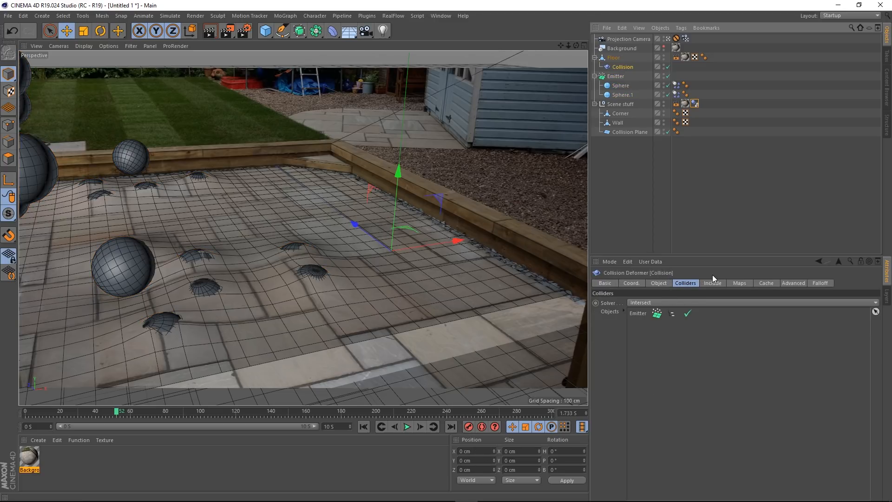
pyautogui.click(639, 302)
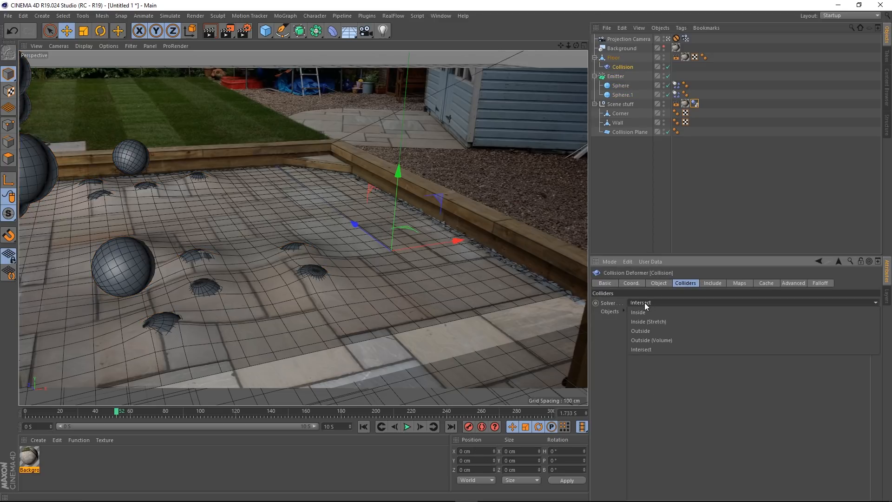
pyautogui.click(642, 331)
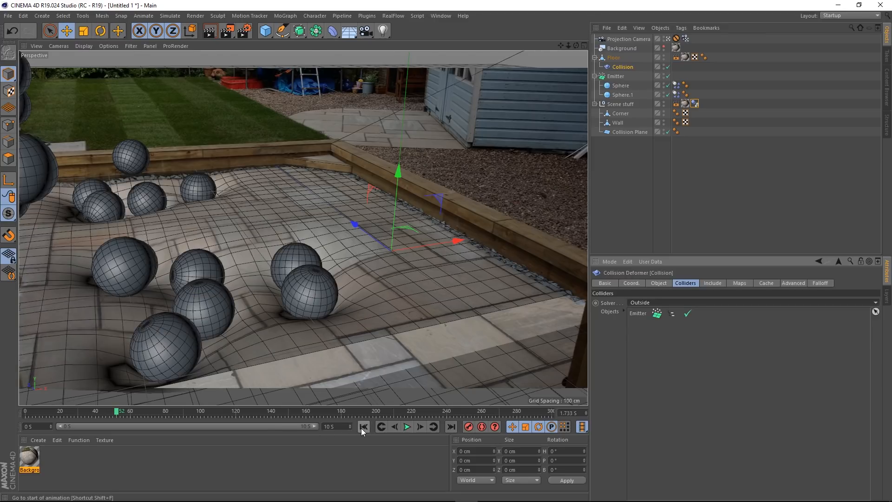
pyautogui.click(407, 426)
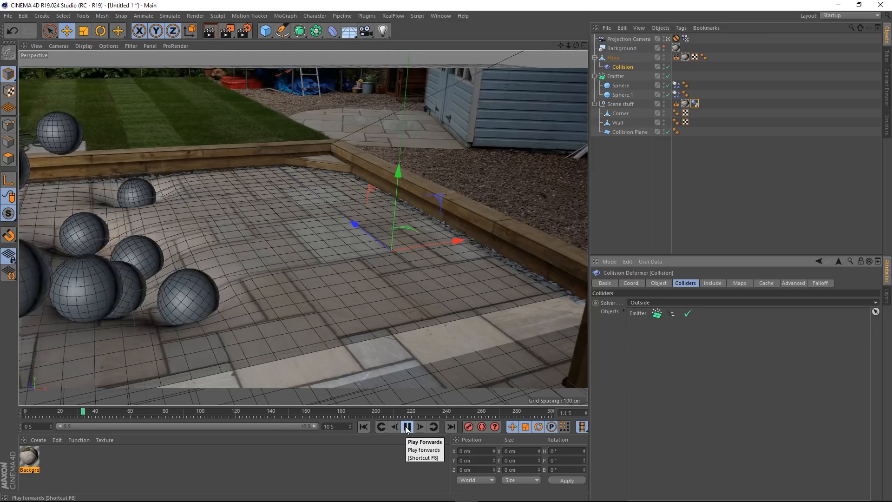
pyautogui.click(407, 426)
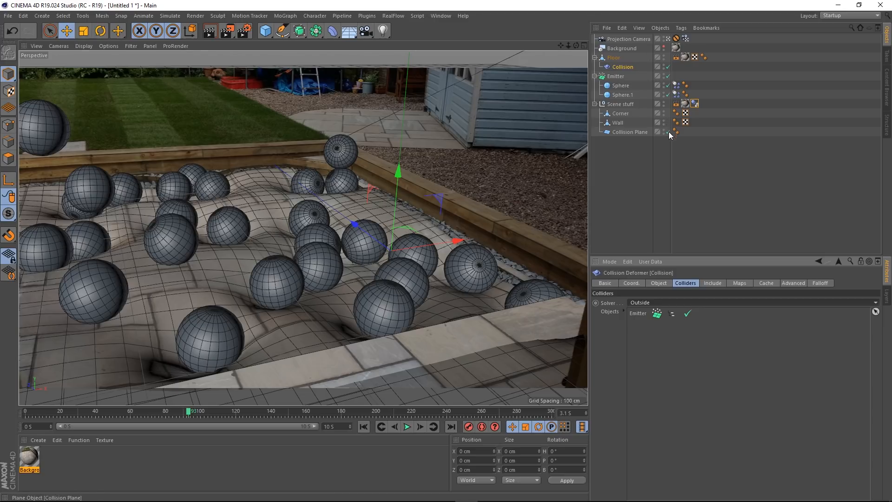
# Leave the Projection Camera view and move the Collision Plane out of the Scene stuff group
pyautogui.click(668, 39)
pyautogui.click(667, 39)
pyautogui.keyDown('alt'); pyautogui.moveTo(251, 291); pyautogui.dragTo(274, 275, button='right'); pyautogui.keyUp('alt')
pyautogui.keyDown('alt'); pyautogui.moveTo(334, 281); pyautogui.dragTo(325, 260); pyautogui.keyUp('alt')
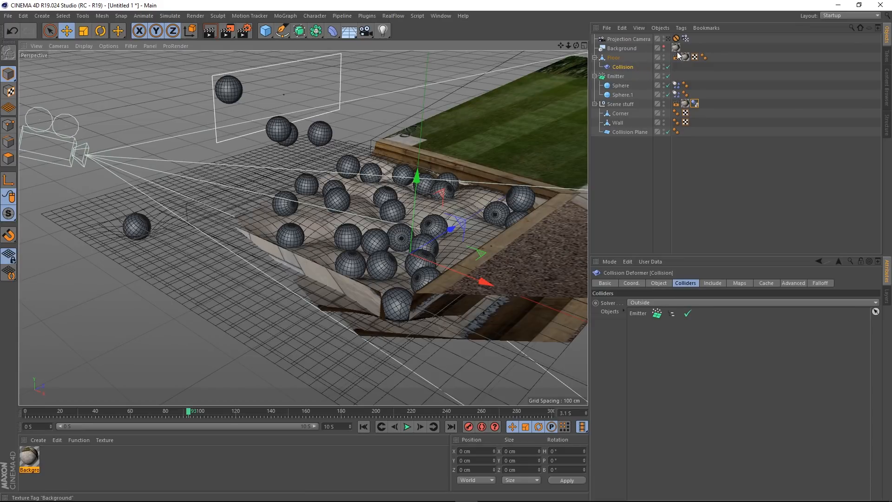
pyautogui.click(628, 132)
pyautogui.keyDown('alt'); pyautogui.moveTo(285, 309); pyautogui.dragTo(406, 322); pyautogui.keyUp('alt')
pyautogui.scroll(4, 403, 324)
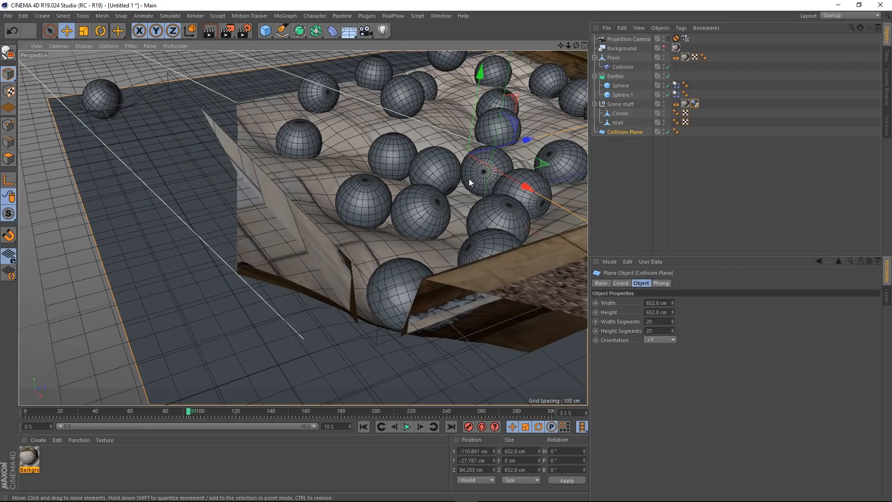
# Select the two vertical edges at the ends of the Wall's near side and move them outward, clear of the floor
pyautogui.click(621, 121)
pyautogui.click(9, 142)
pyautogui.click(378, 321)
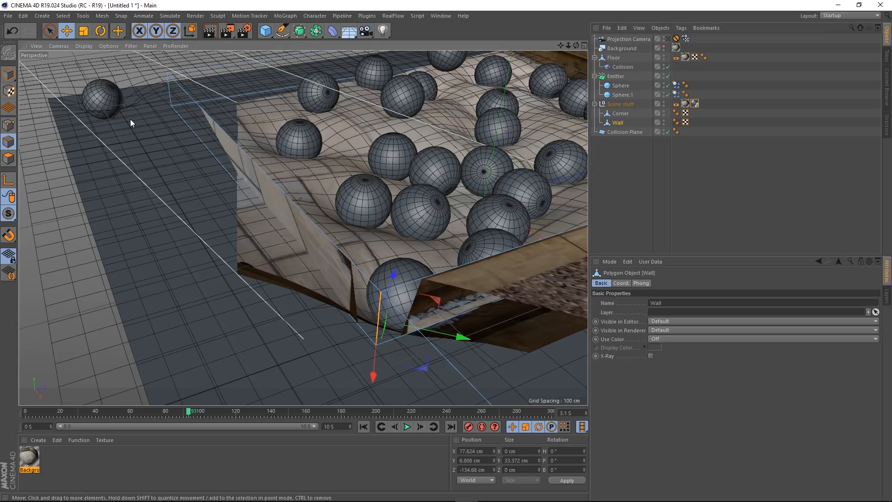
pyautogui.keyDown('shift'); pyautogui.click(169, 90); pyautogui.keyUp('shift')
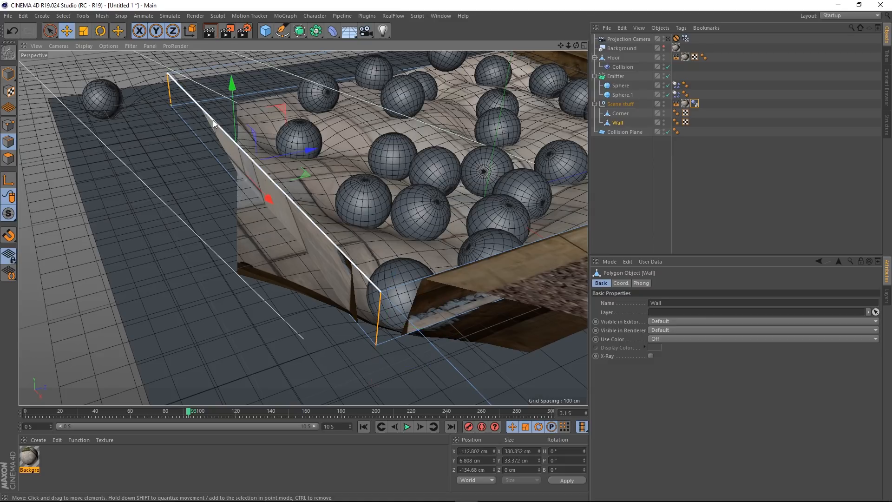
pyautogui.moveTo(307, 149); pyautogui.dragTo(187, 221)
pyautogui.click(317, 258)
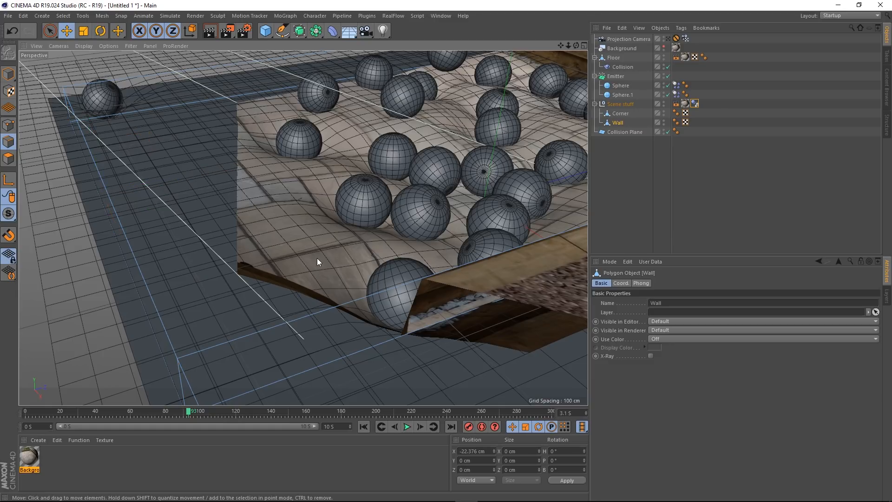
# Return to the Projection Camera view with the Background hidden and replay the simulation from the start
pyautogui.click(664, 46)
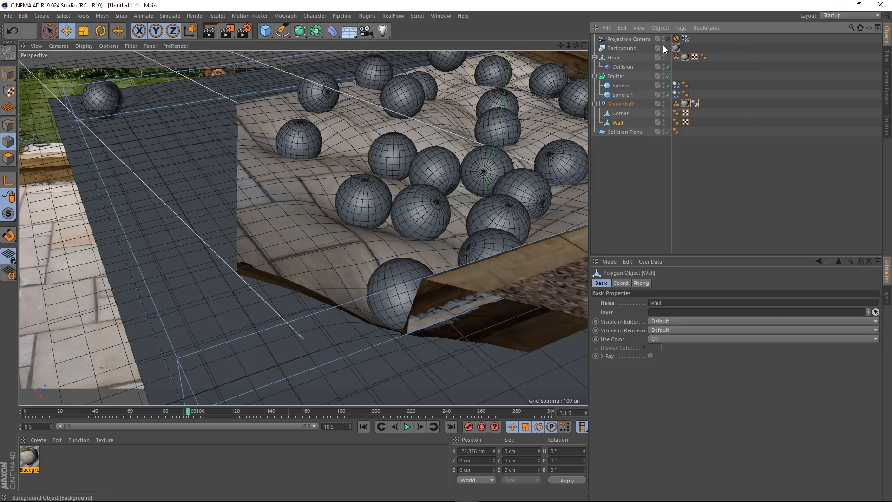
pyautogui.click(663, 47)
pyautogui.click(669, 39)
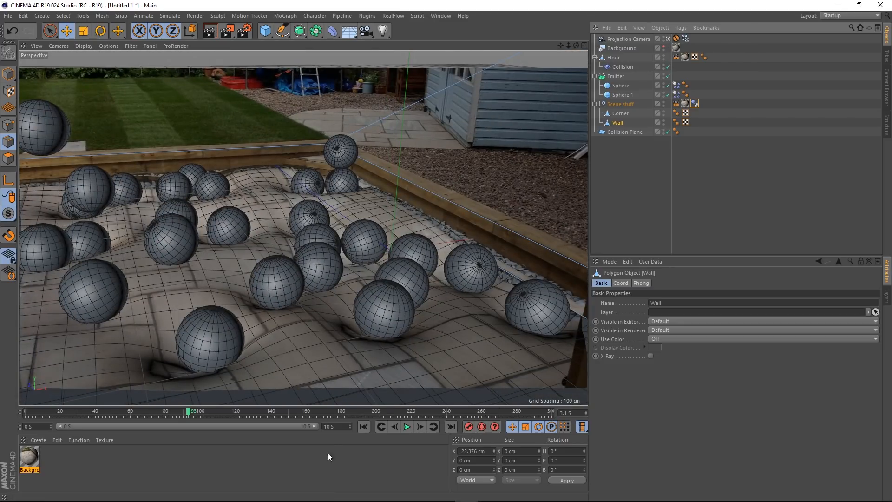
pyautogui.click(366, 427)
pyautogui.click(407, 426)
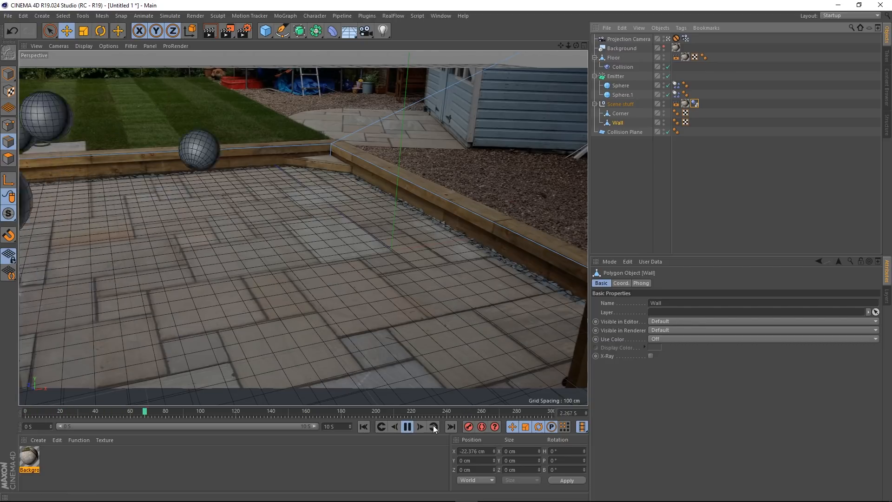
pyautogui.click(407, 428)
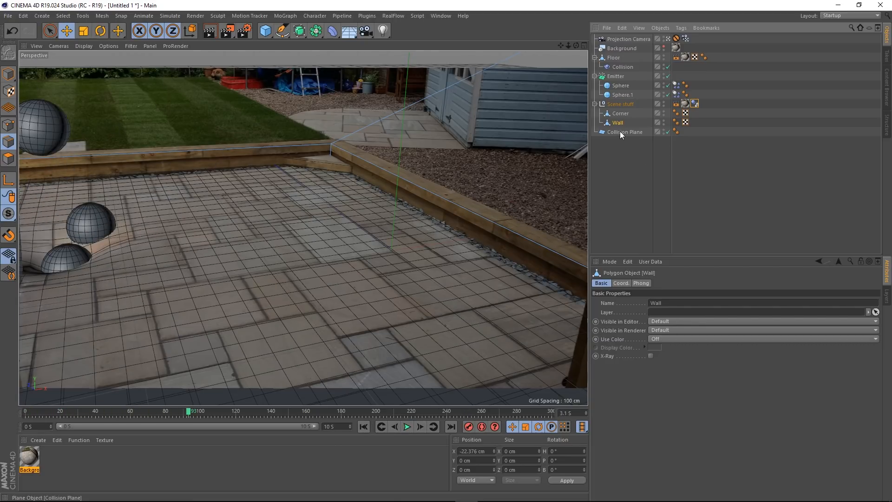
# Put the Collision Plane back inside the Scene stuff group and replay the simulation from the start
pyautogui.moveTo(620, 127); pyautogui.dragTo(621, 132)
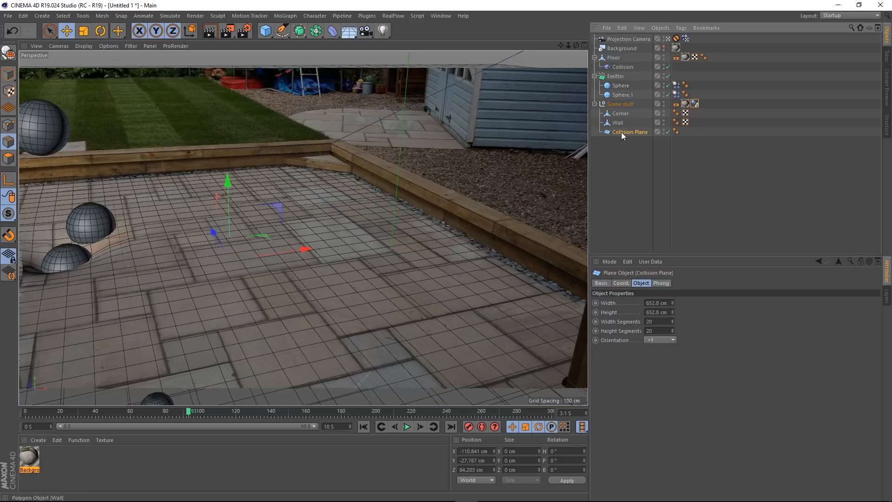
pyautogui.click(363, 427)
pyautogui.click(406, 427)
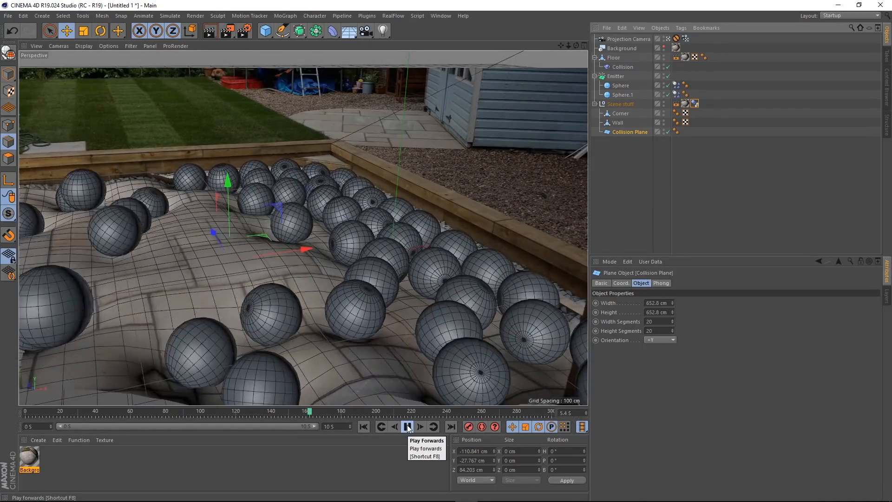
pyautogui.click(408, 426)
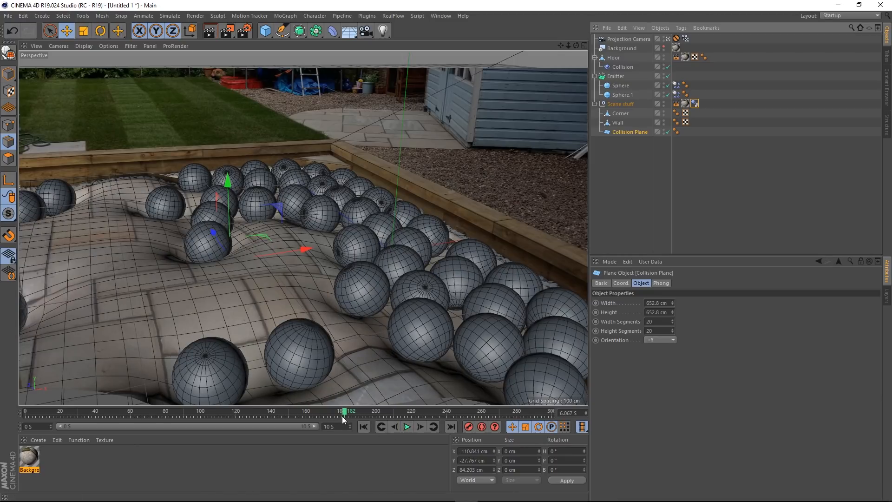
# Scrub back to frame 0, replay the simulation to check how the floor deforms near the walls, and rewind it
pyautogui.moveTo(341, 414); pyautogui.dragTo(9, 424)
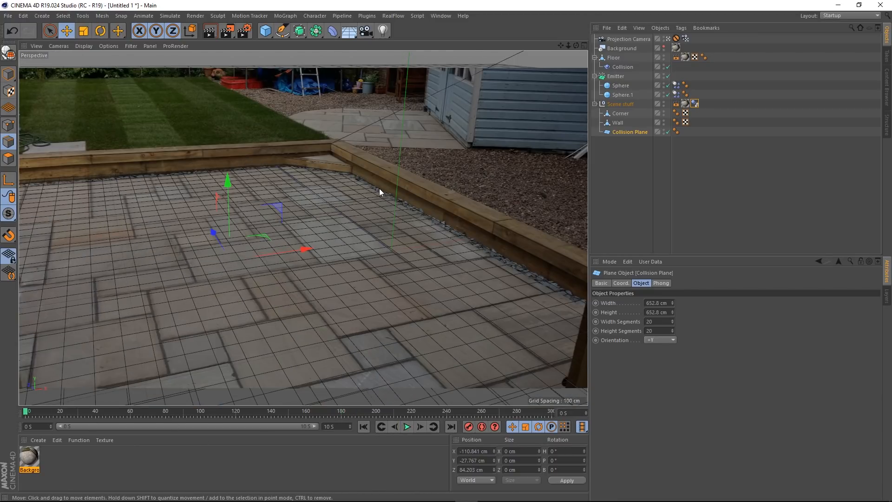
pyautogui.click(407, 427)
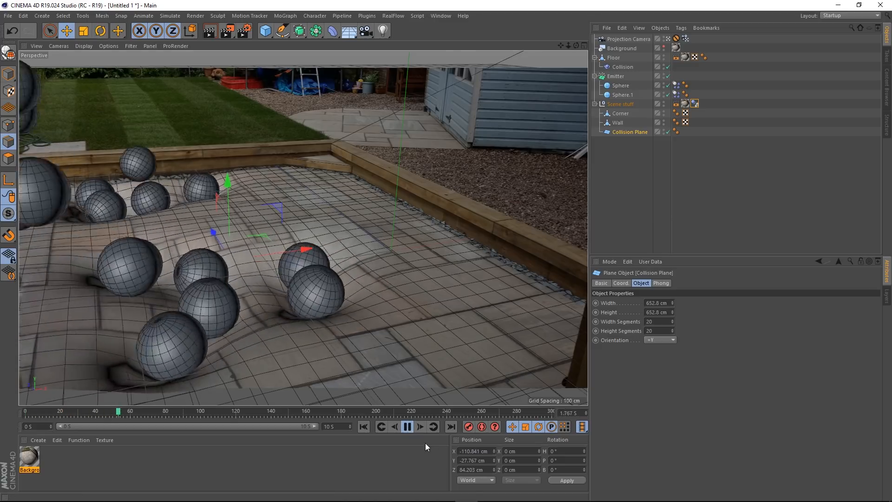
pyautogui.click(407, 427)
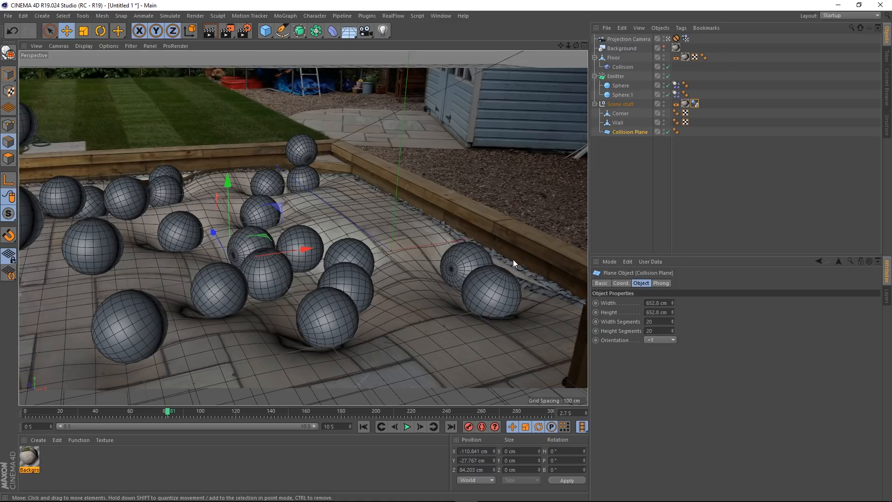
pyautogui.click(364, 427)
# Set the Collision deformer's falloff shape to Box
pyautogui.click(617, 67)
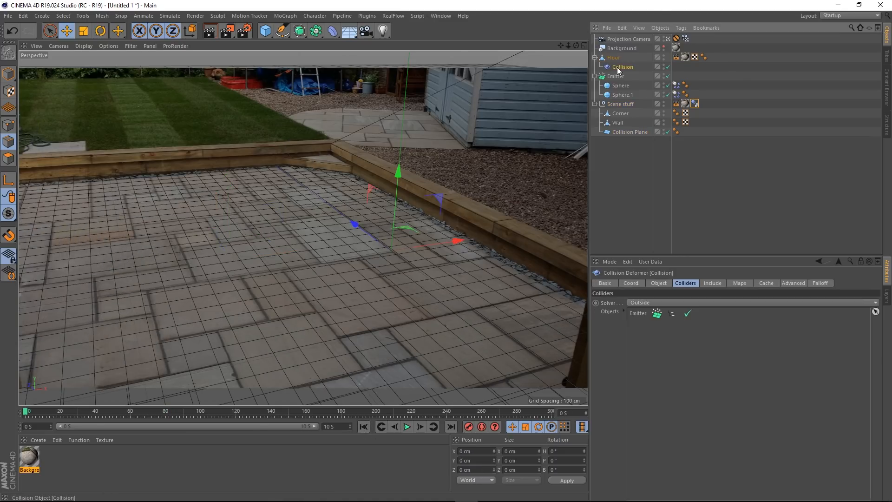
pyautogui.click(819, 284)
pyautogui.click(631, 305)
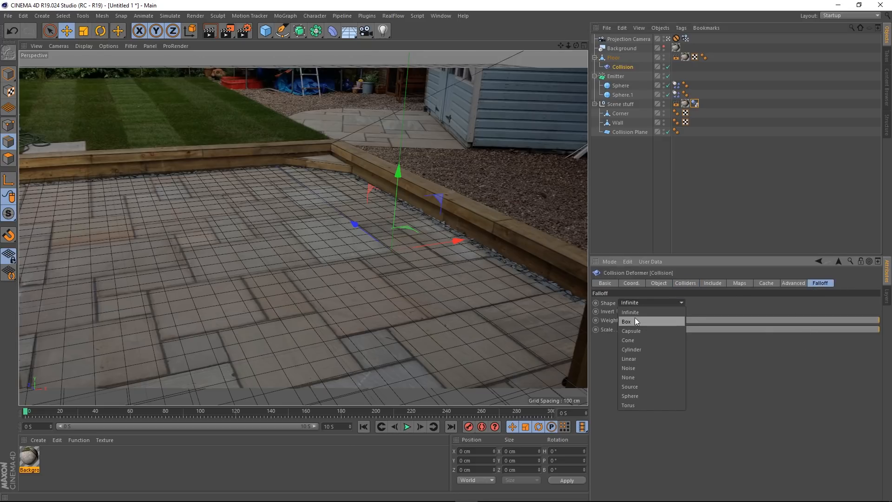
pyautogui.click(634, 318)
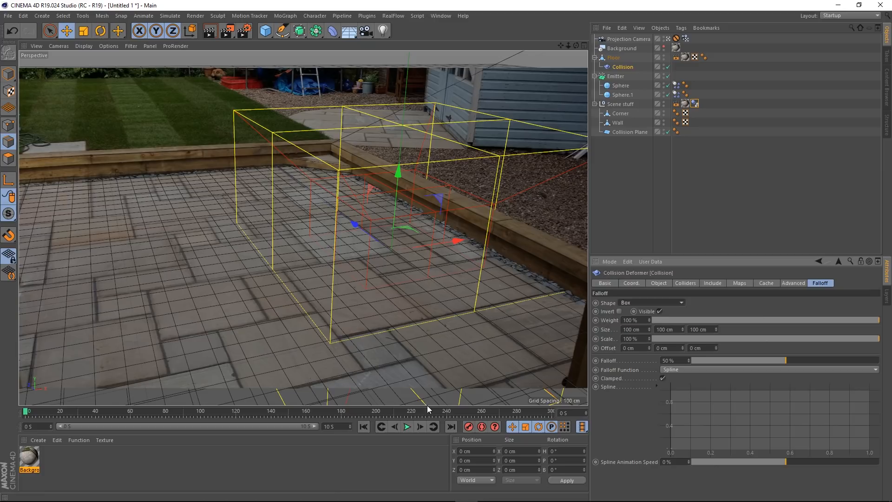
# Leave the Projection Camera view and hide the Collision Plane in the viewport to expose the floor and falloff box
pyautogui.keyDown('alt'); pyautogui.moveTo(418, 278); pyautogui.dragTo(457, 205); pyautogui.keyUp('alt')
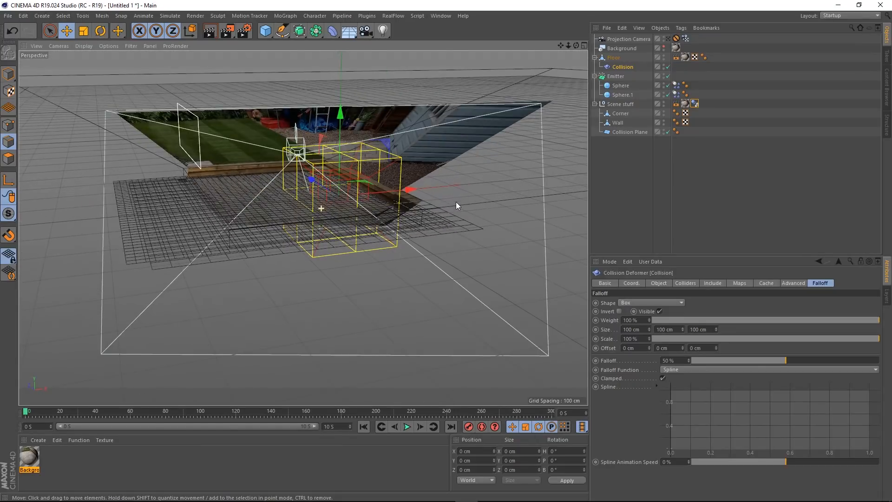
pyautogui.click(664, 130)
pyautogui.click(624, 207)
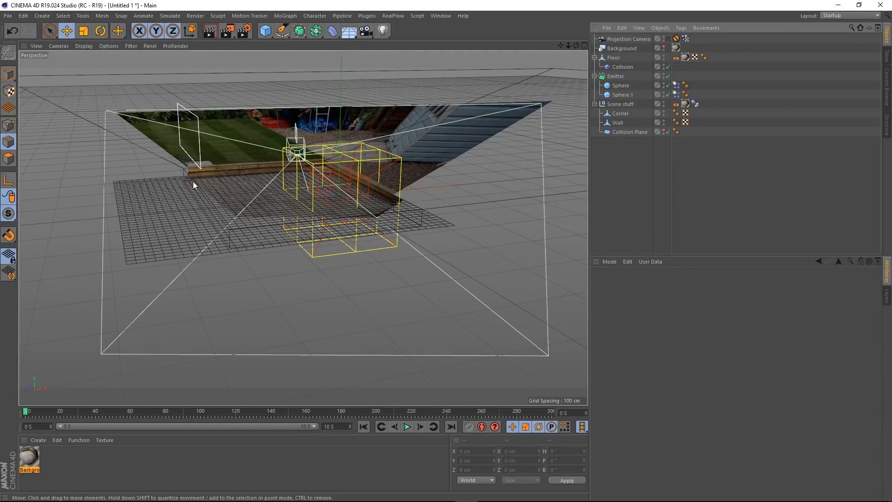
pyautogui.scroll(3, 343, 167)
pyautogui.keyDown('alt'); pyautogui.moveTo(348, 183); pyautogui.dragTo(344, 216); pyautogui.keyUp('alt')
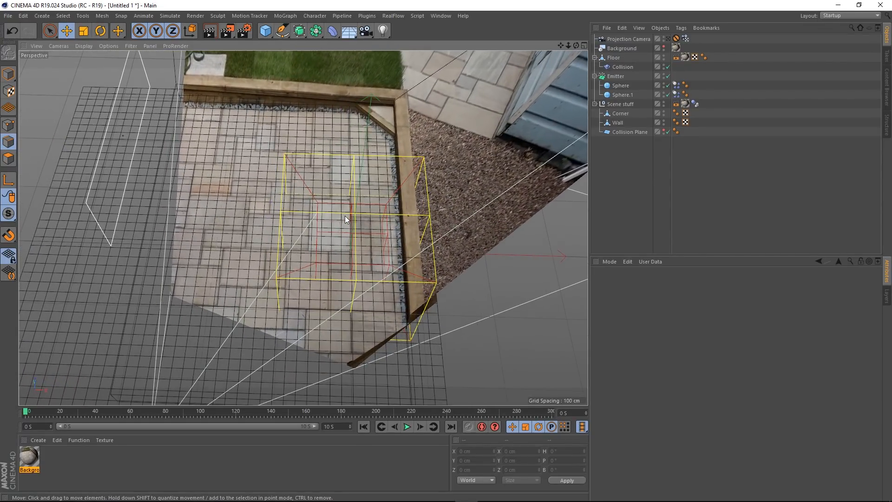
# Select the Collision deformer and stretch its falloff box along the X axis towards the long wooden side wall
pyautogui.click(620, 67)
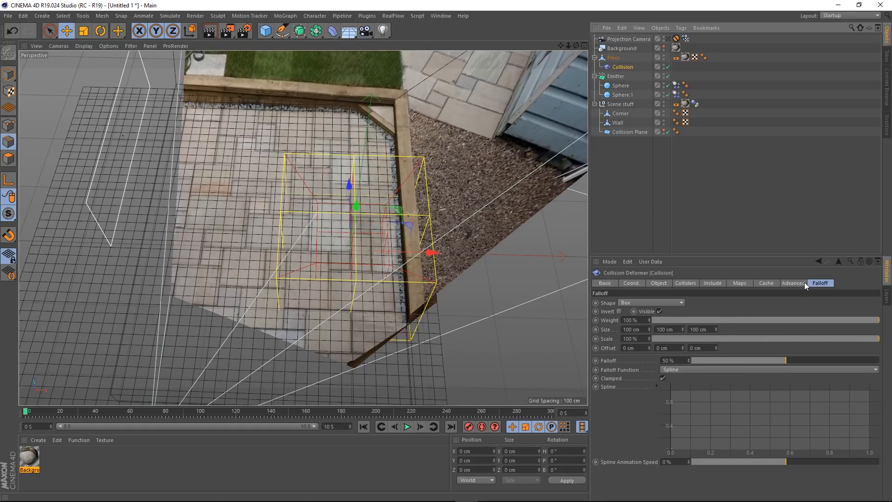
pyautogui.keyDown('alt'); pyautogui.moveTo(386, 240); pyautogui.dragTo(397, 194); pyautogui.keyUp('alt')
pyautogui.scroll(5, 442, 277)
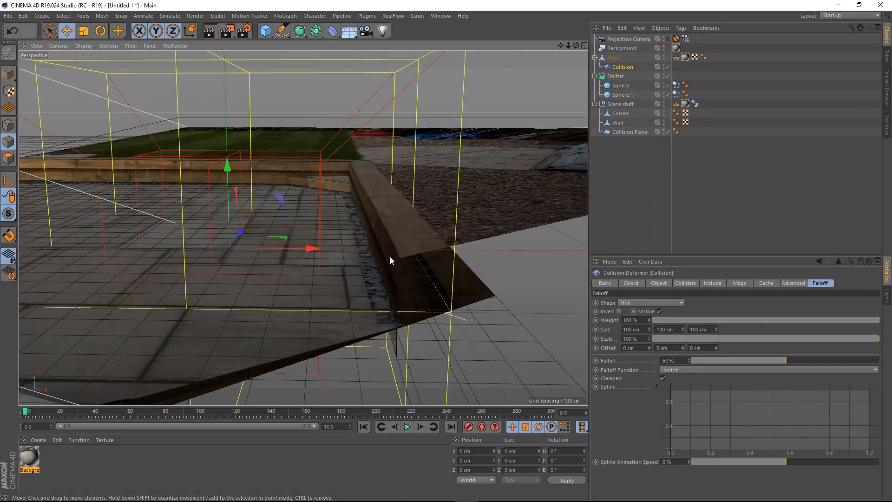
pyautogui.keyDown('alt'); pyautogui.moveTo(390, 257); pyautogui.dragTo(331, 266); pyautogui.keyUp('alt')
pyautogui.scroll(-3, 344, 268)
pyautogui.keyDown('alt'); pyautogui.moveTo(451, 264); pyautogui.dragTo(468, 245); pyautogui.keyUp('alt')
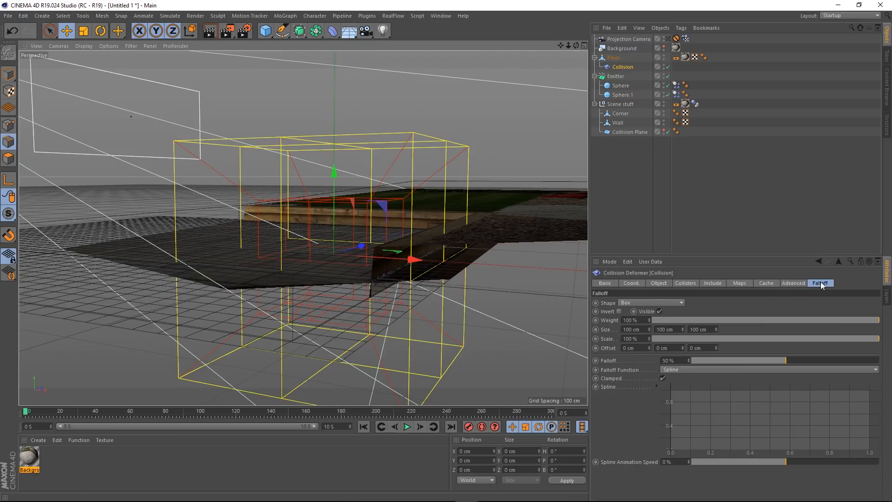
pyautogui.keyDown('alt'); pyautogui.moveTo(342, 183); pyautogui.dragTo(436, 201); pyautogui.keyUp('alt')
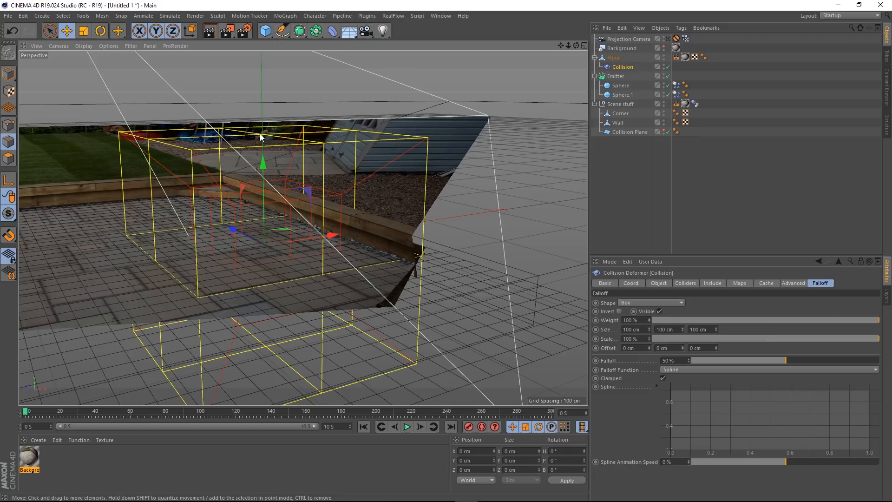
pyautogui.click(50, 31)
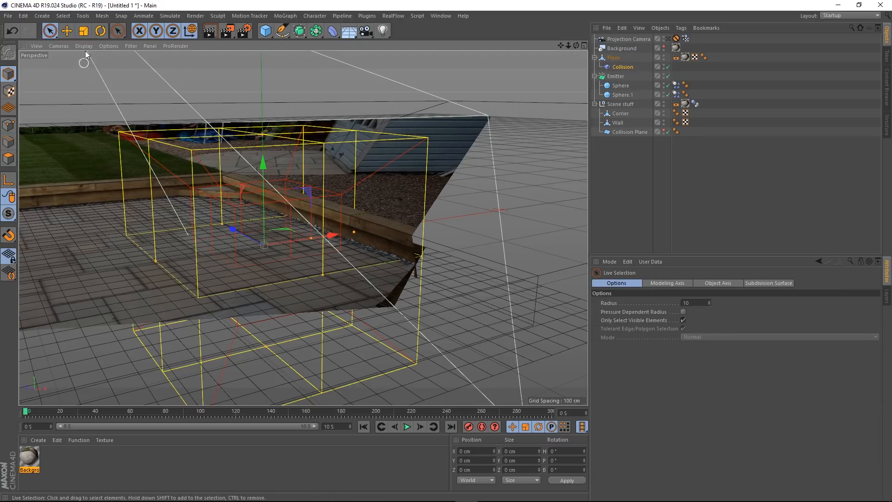
pyautogui.click(68, 31)
pyautogui.moveTo(344, 240)
pyautogui.keyDown('alt'); pyautogui.mouseDown()
pyautogui.moveTo(288, 259)
pyautogui.moveTo(345, 239)
pyautogui.mouseUp(); pyautogui.keyUp('alt')
pyautogui.scroll(10, 348, 250)
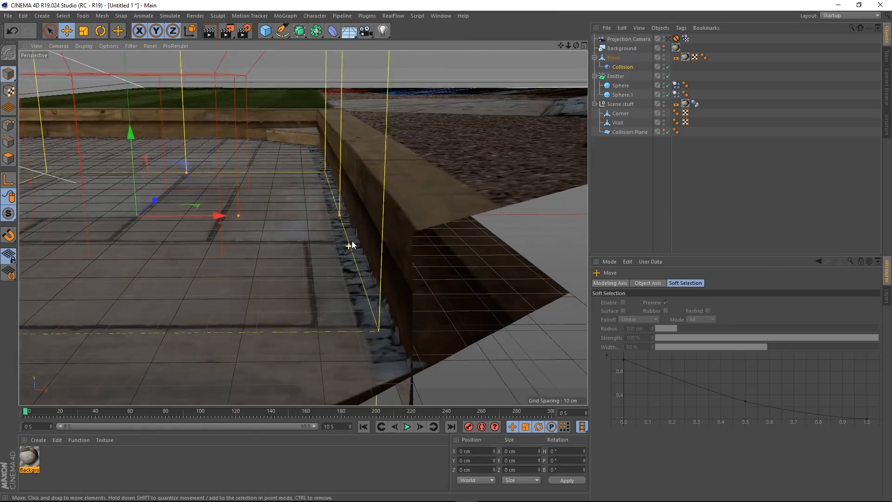
pyautogui.moveTo(333, 217); pyautogui.dragTo(478, 211)
pyautogui.scroll(-8, 337, 217)
pyautogui.scroll(-3, 305, 225)
# Adjust the falloff box across the patio so its far edge lines up with the inside of the back wall
pyautogui.moveTo(410, 226); pyautogui.dragTo(193, 244)
pyautogui.keyDown('alt'); pyautogui.moveTo(193, 244); pyautogui.dragTo(292, 210, button='middle'); pyautogui.keyUp('alt')
pyautogui.keyDown('alt'); pyautogui.moveTo(288, 209); pyautogui.dragTo(276, 180); pyautogui.keyUp('alt')
pyautogui.keyDown('alt'); pyautogui.moveTo(241, 209); pyautogui.dragTo(258, 198, button='right'); pyautogui.keyUp('alt')
pyautogui.keyDown('alt'); pyautogui.moveTo(263, 199); pyautogui.dragTo(283, 198); pyautogui.keyUp('alt')
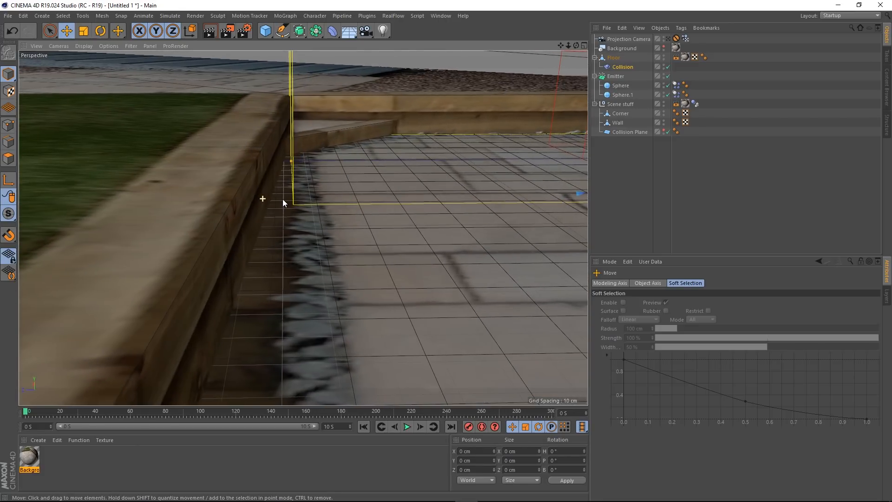
pyautogui.moveTo(288, 164); pyautogui.dragTo(281, 167)
pyautogui.keyDown('alt'); pyautogui.moveTo(297, 168); pyautogui.dragTo(448, 172, button='right'); pyautogui.keyUp('alt')
pyautogui.keyDown('alt'); pyautogui.moveTo(448, 172); pyautogui.dragTo(392, 305); pyautogui.keyUp('alt')
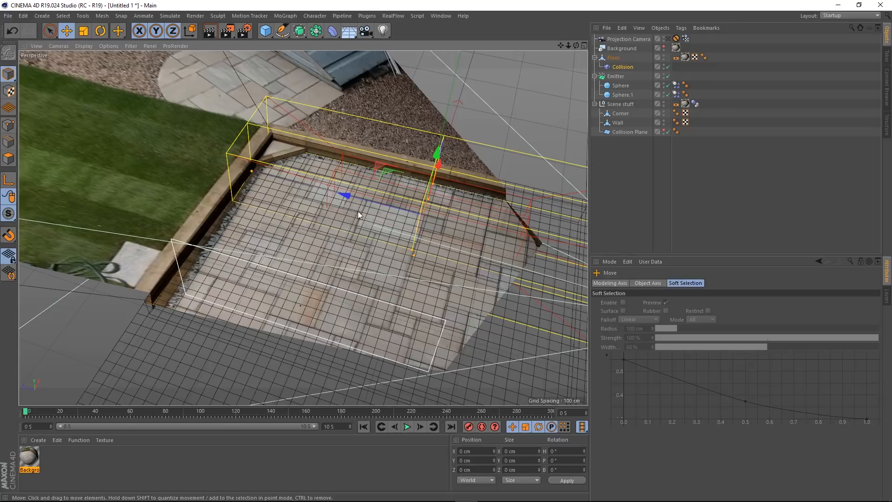
# Reposition the Collision deformer at about X -142 cm and Z -6.6 cm so its falloff box covers the walled patio
pyautogui.moveTo(349, 196); pyautogui.dragTo(352, 200)
pyautogui.keyDown('alt'); pyautogui.moveTo(353, 200); pyautogui.dragTo(413, 249); pyautogui.keyUp('alt')
pyautogui.moveTo(445, 223); pyautogui.dragTo(365, 242)
pyautogui.keyDown('alt'); pyautogui.moveTo(534, 224); pyautogui.dragTo(339, 261); pyautogui.keyUp('alt')
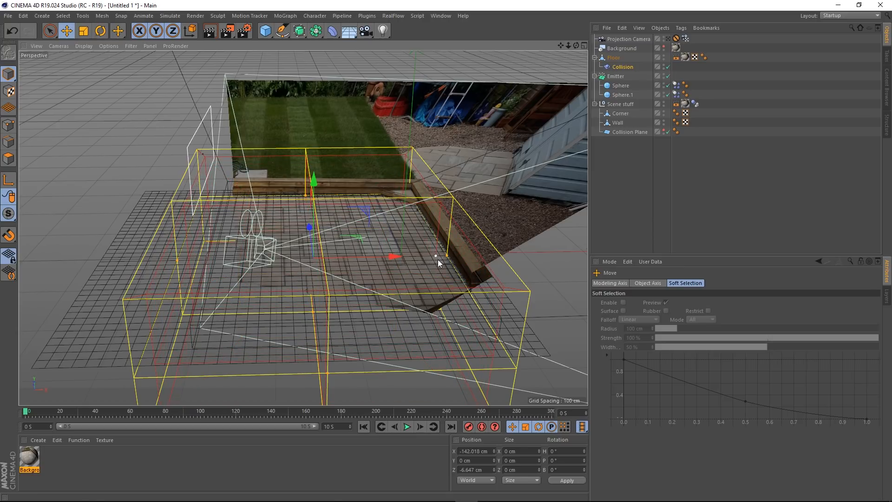
# Tighten the box's inner boundary to a falloff of about 2.3% and turn off the falloff's viewport visibility
pyautogui.scroll(10, 446, 257)
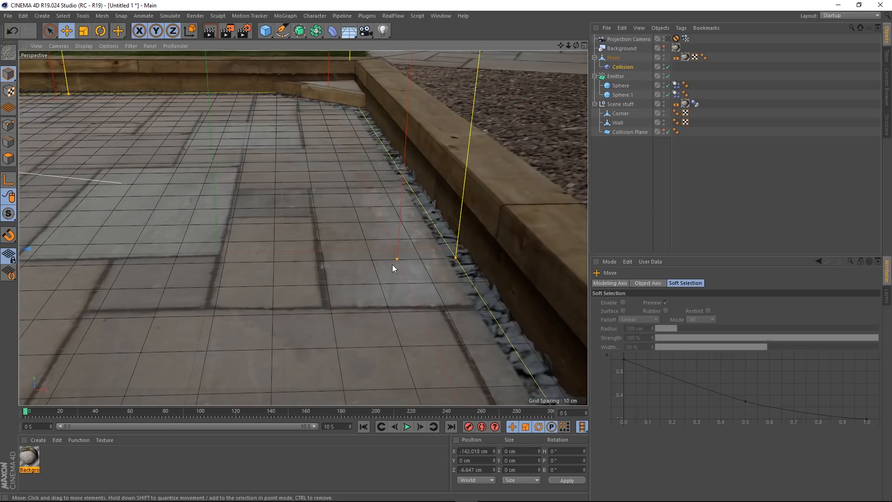
pyautogui.moveTo(398, 258); pyautogui.dragTo(439, 270)
pyautogui.scroll(-8, 302, 221)
pyautogui.keyDown('alt'); pyautogui.moveTo(300, 228); pyautogui.dragTo(404, 220); pyautogui.keyUp('alt')
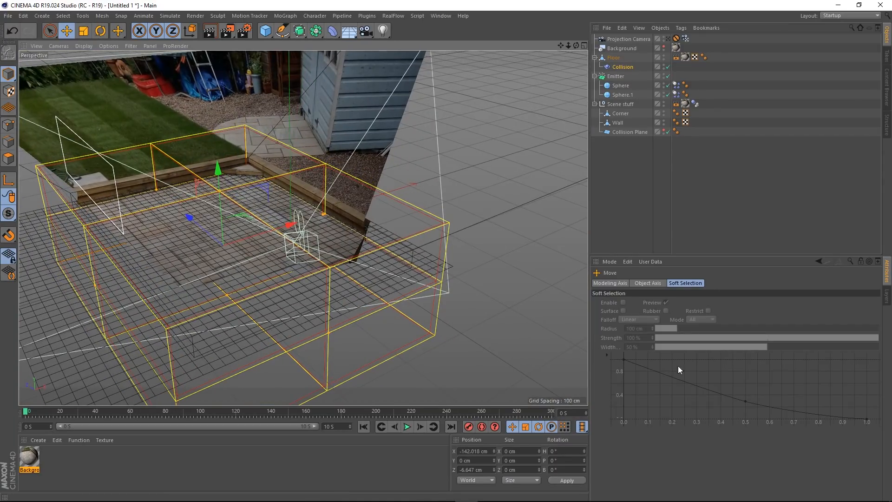
pyautogui.click(626, 66)
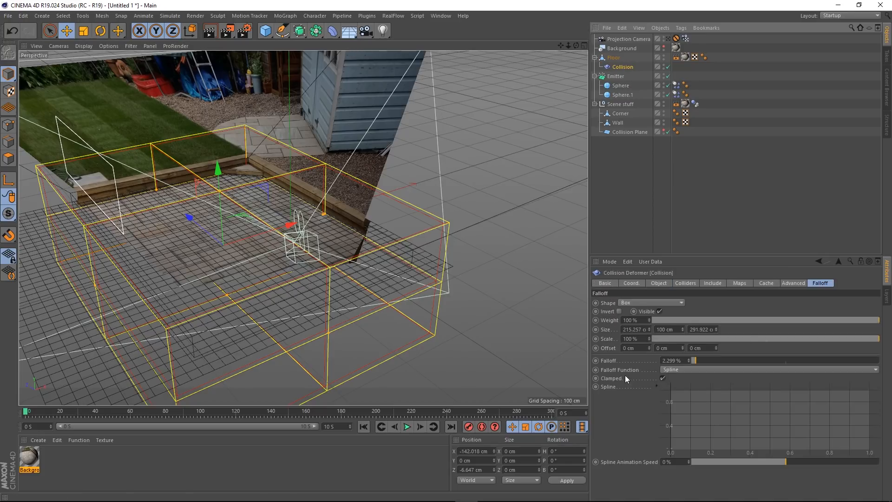
pyautogui.click(659, 312)
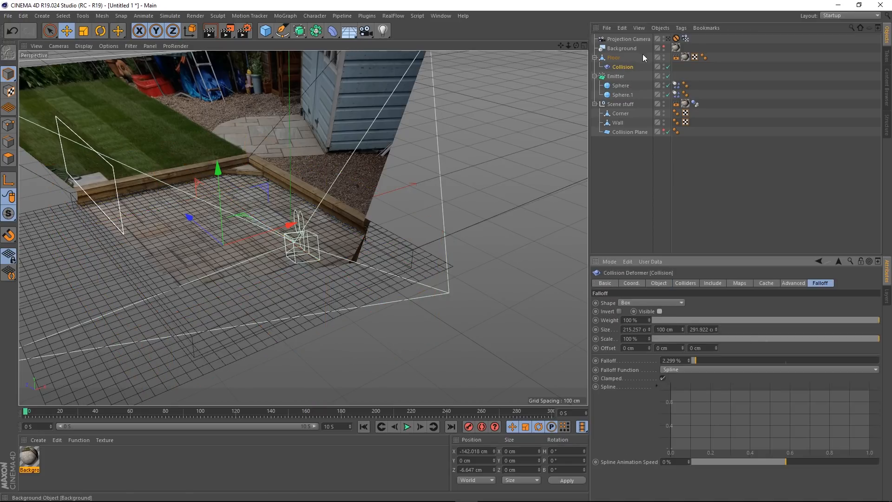
# Return to the Projection Camera view, replay the simulation to check the floor near the walls, and rewind it
pyautogui.click(668, 39)
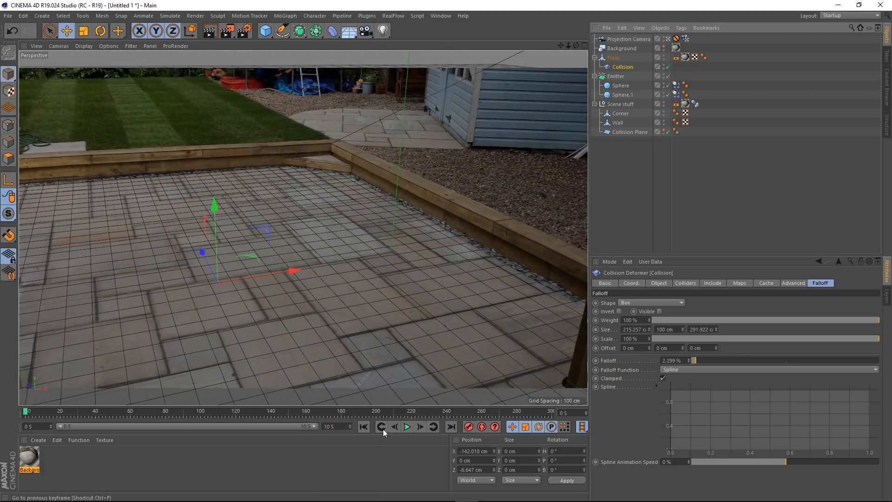
pyautogui.click(407, 426)
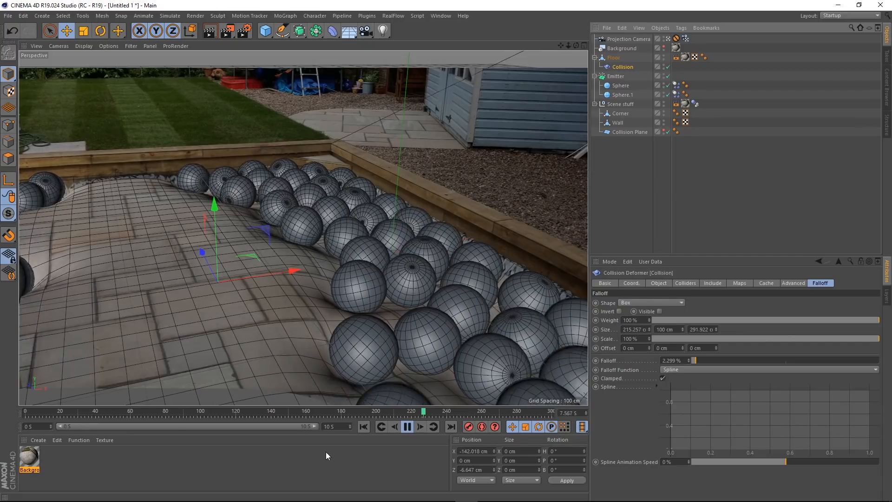
pyautogui.click(408, 426)
pyautogui.click(364, 429)
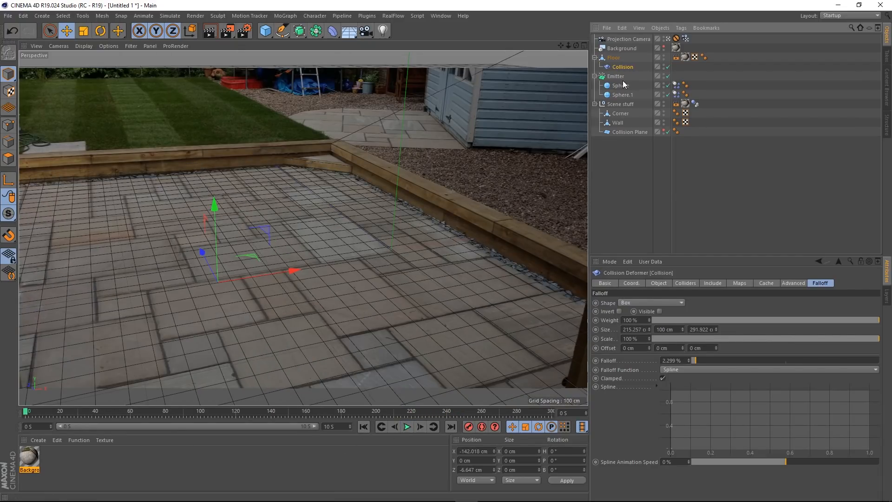
# Place the Floor object inside a new Subdivision Surface
pyautogui.click(613, 58)
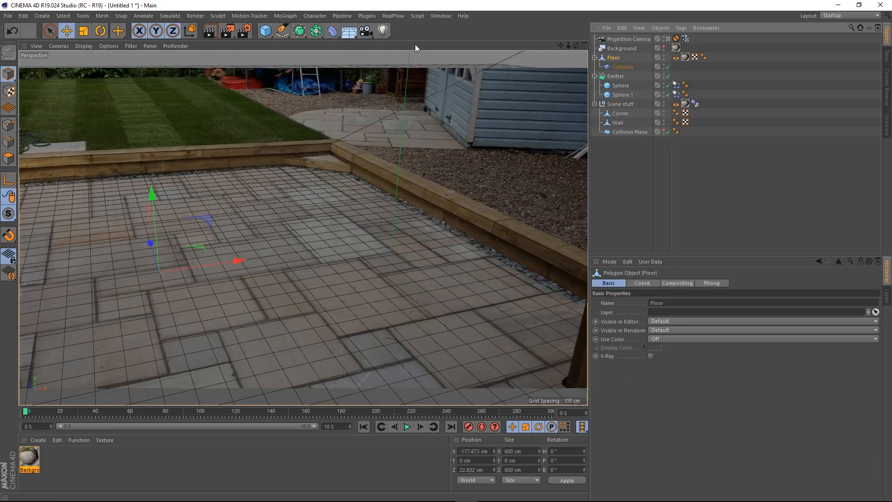
pyautogui.keyDown('alt'); pyautogui.click(300, 32); pyautogui.keyUp('alt')
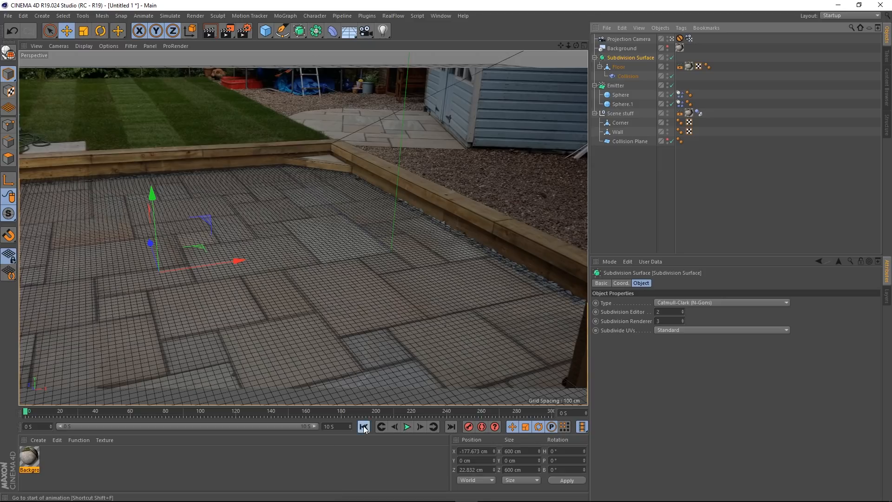
# Play the simulation to frame 157 and render the view with nothing selected
pyautogui.click(405, 427)
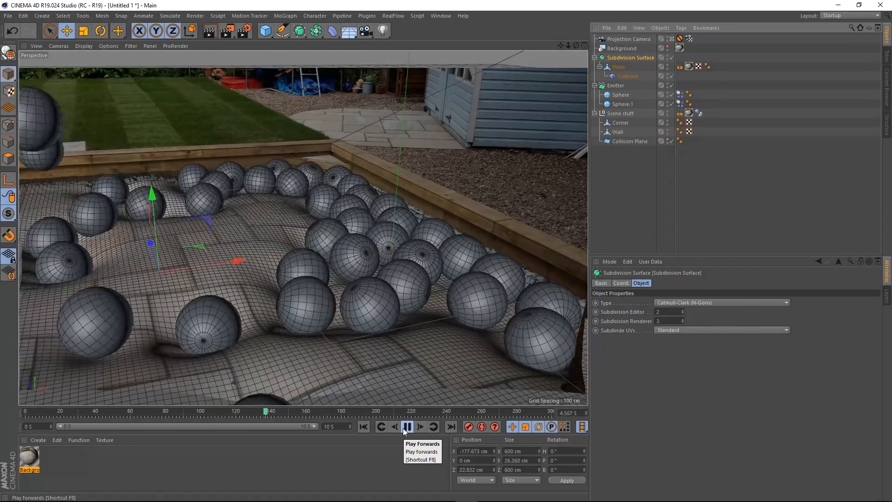
pyautogui.click(403, 428)
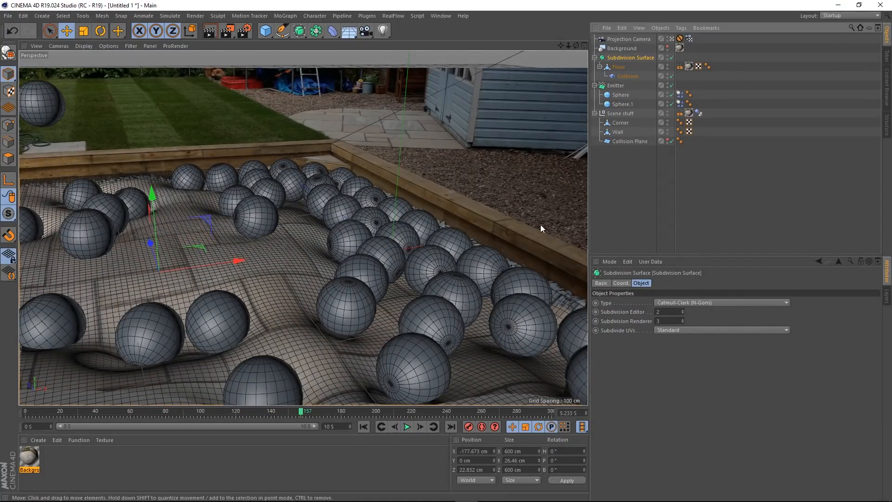
pyautogui.click(618, 191)
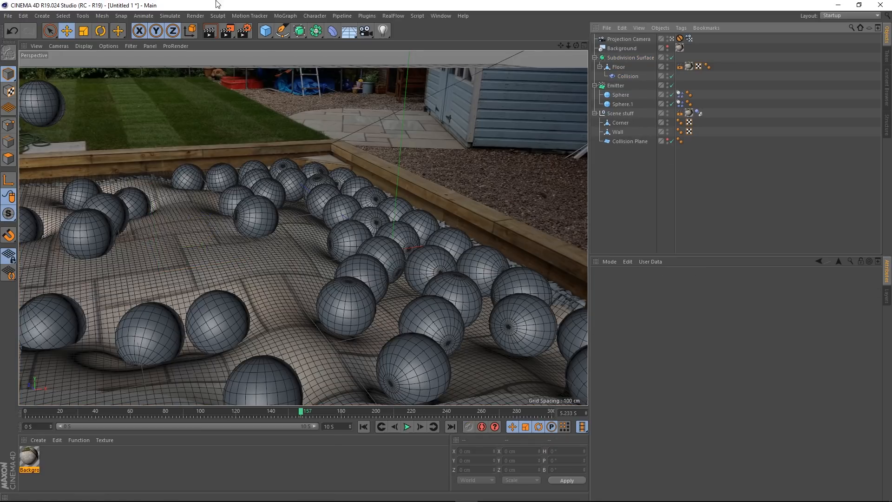
pyautogui.click(211, 31)
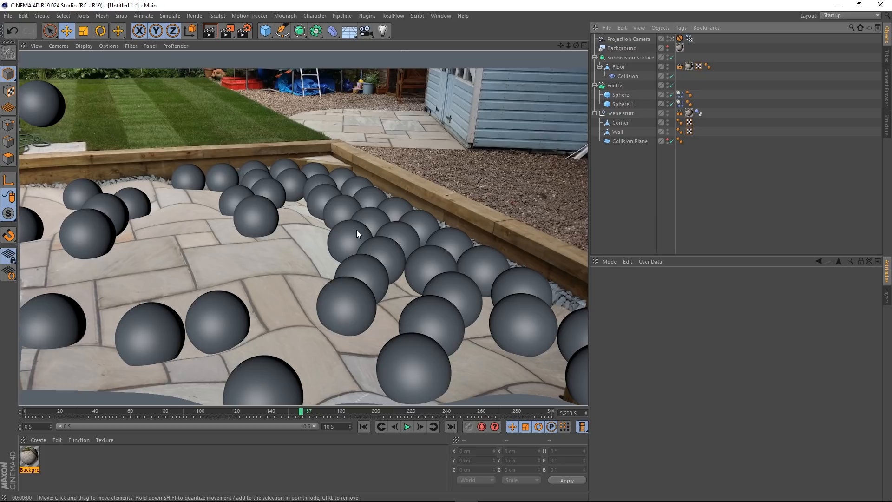
# Create a new material and give it a dark red colour with hue 0°, saturation 100% and value 59%
pyautogui.doubleClick(101, 468)
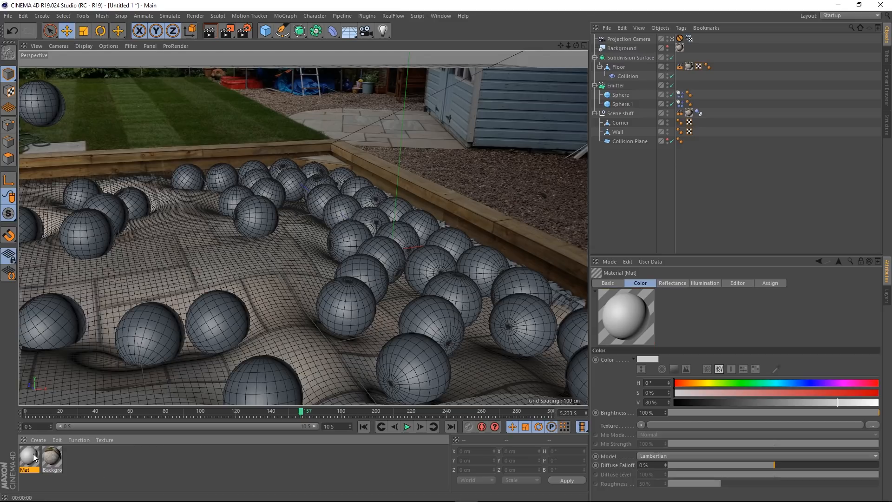
pyautogui.doubleClick(33, 453)
pyautogui.moveTo(403, 129); pyautogui.dragTo(375, 138)
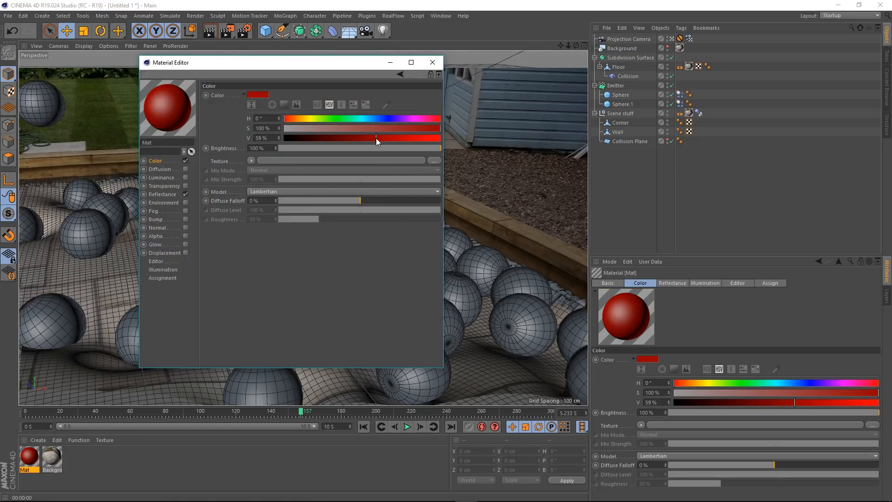
# Replace the red material's default specular with a GGX reflectance layer using Dielectric Fresnel and 19% roughness
pyautogui.click(160, 194)
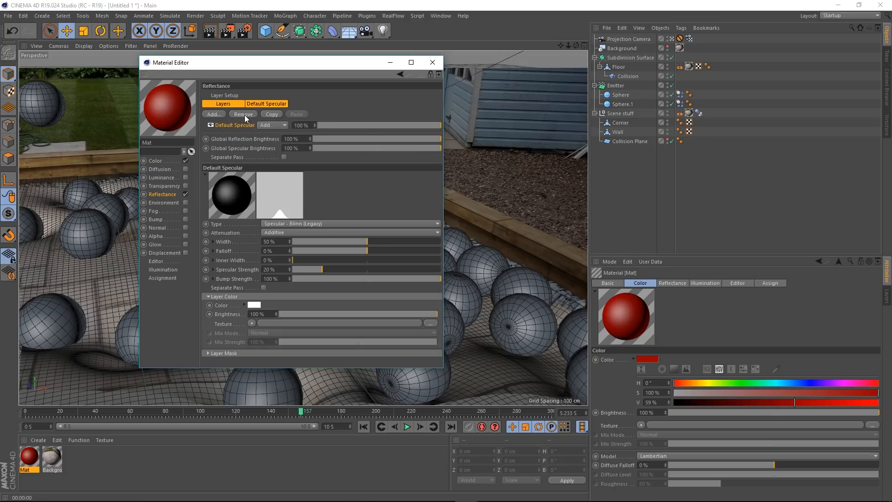
pyautogui.click(244, 114)
pyautogui.click(212, 114)
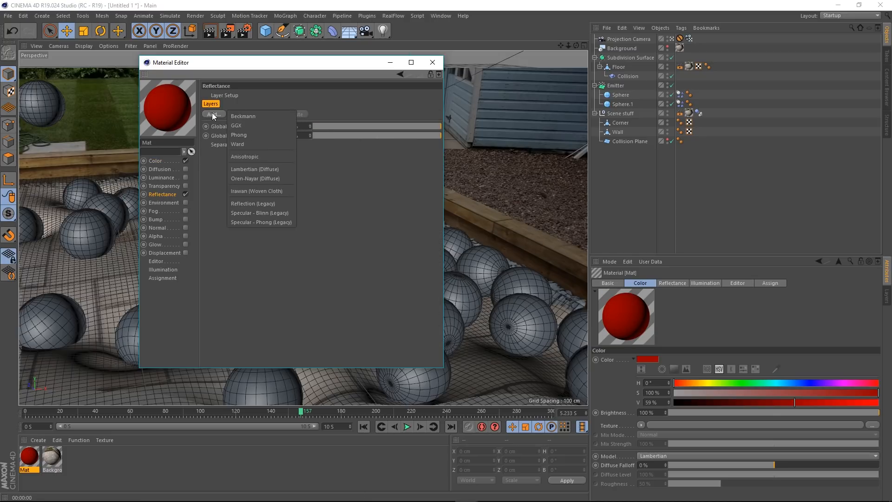
pyautogui.click(242, 124)
pyautogui.click(244, 344)
pyautogui.click(255, 353)
pyautogui.click(262, 370)
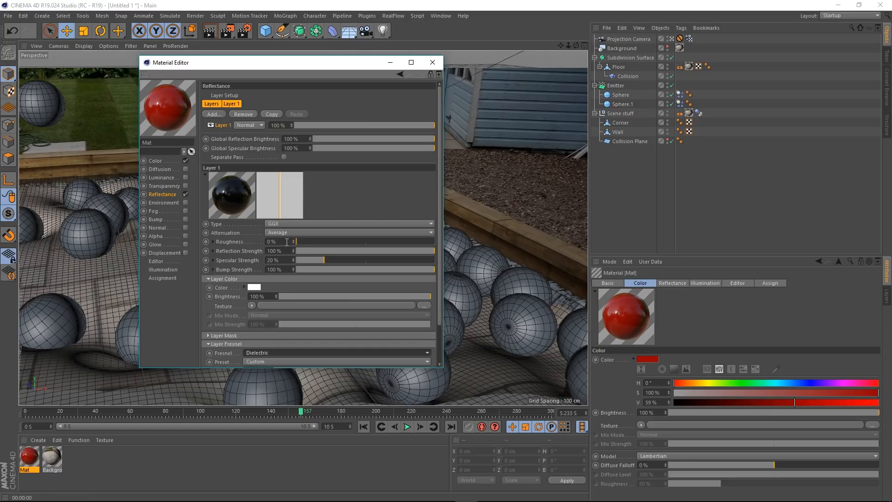
pyautogui.moveTo(300, 242); pyautogui.dragTo(324, 246)
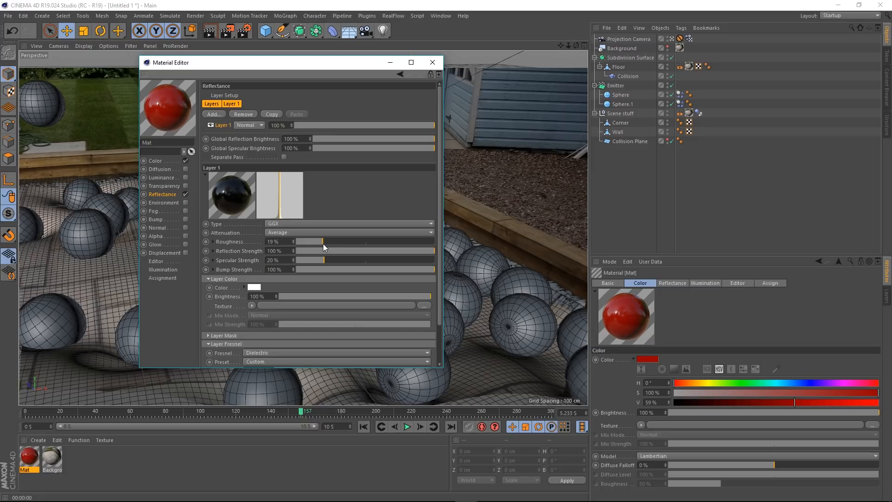
pyautogui.click(436, 63)
# Assign the red material to Sphere and make a copy of that material
pyautogui.moveTo(398, 269); pyautogui.dragTo(623, 99)
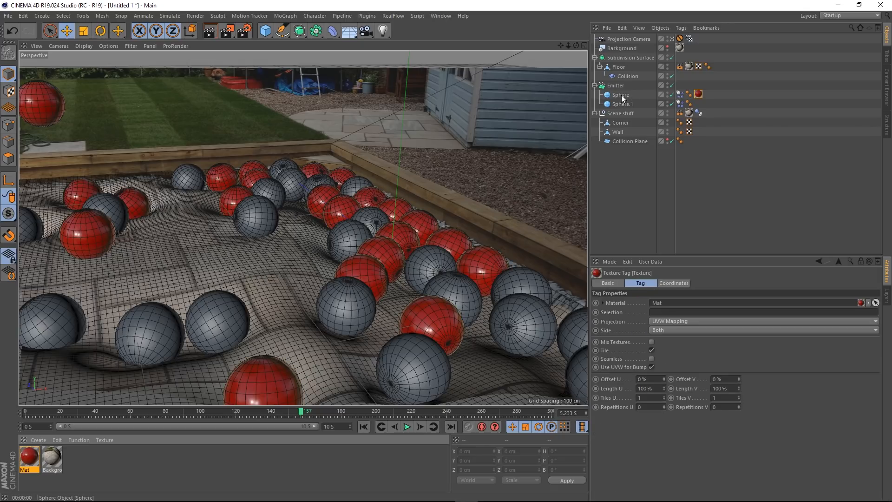
pyautogui.keyDown('ctrl'); pyautogui.moveTo(32, 459); pyautogui.dragTo(48, 465); pyautogui.keyUp('ctrl')
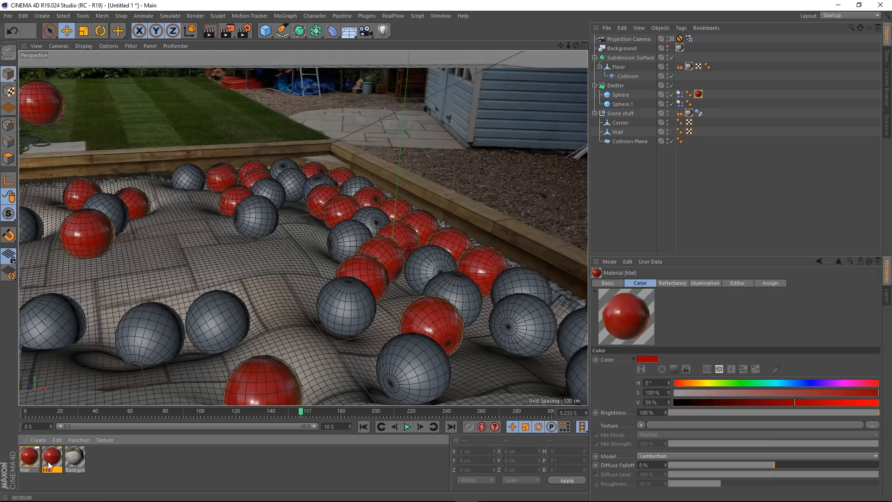
# Recolour the copied material dark green with hue 125°, saturation 100% and value 34%
pyautogui.doubleClick(49, 460)
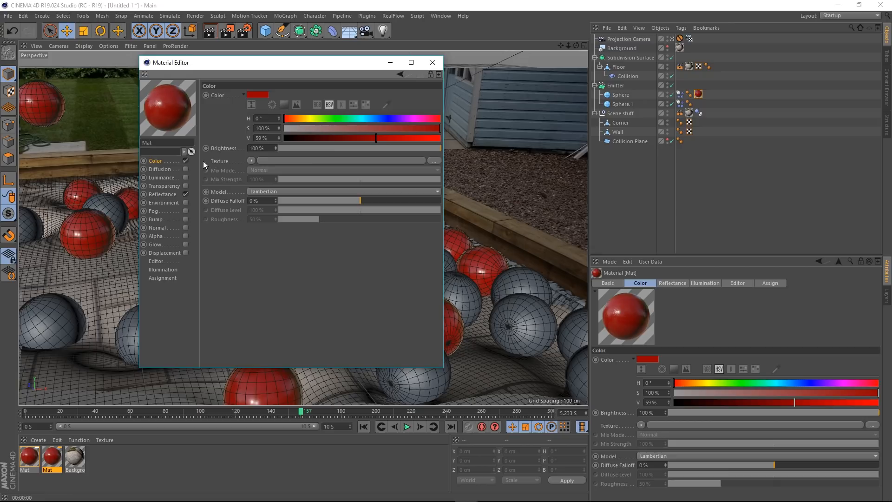
pyautogui.click(339, 119)
pyautogui.moveTo(339, 121); pyautogui.dragTo(336, 138)
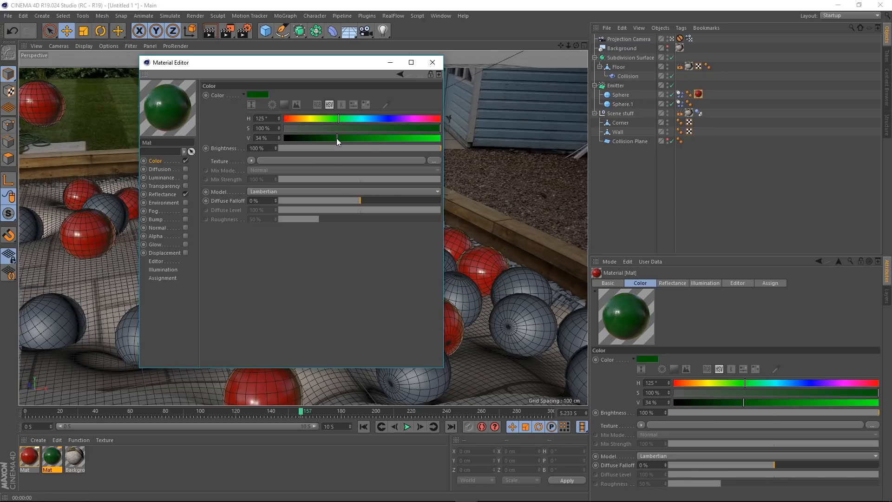
pyautogui.click(432, 63)
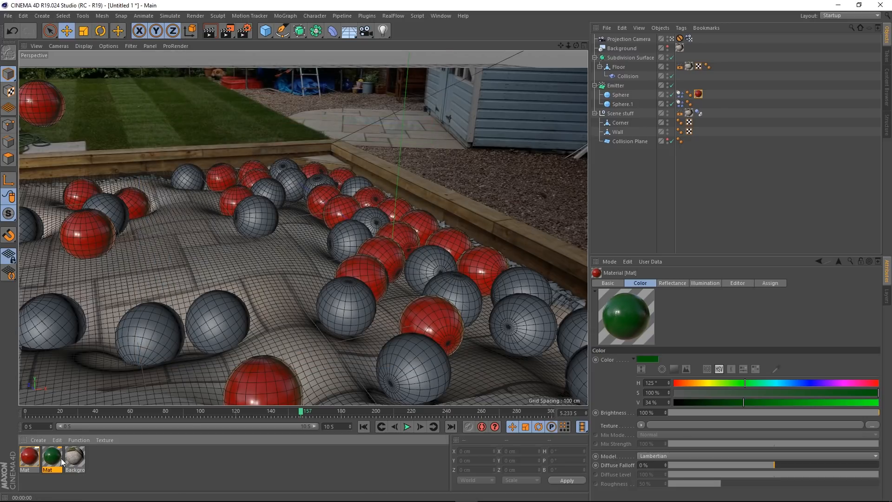
# Assign the green material to Sphere.1 and render the view
pyautogui.moveTo(62, 459); pyautogui.dragTo(624, 107)
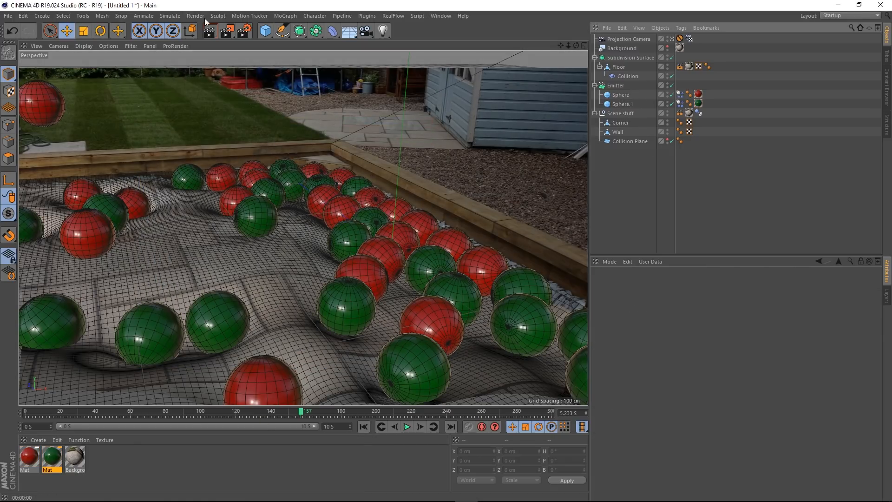
pyautogui.click(212, 31)
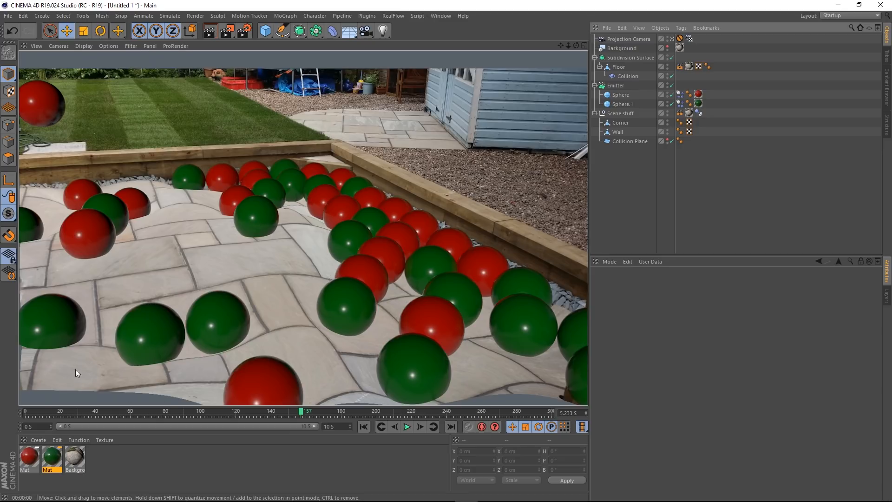
# Set the opacity of the perspective viewport's tinted safe-frame border to 90%
pyautogui.click(640, 189)
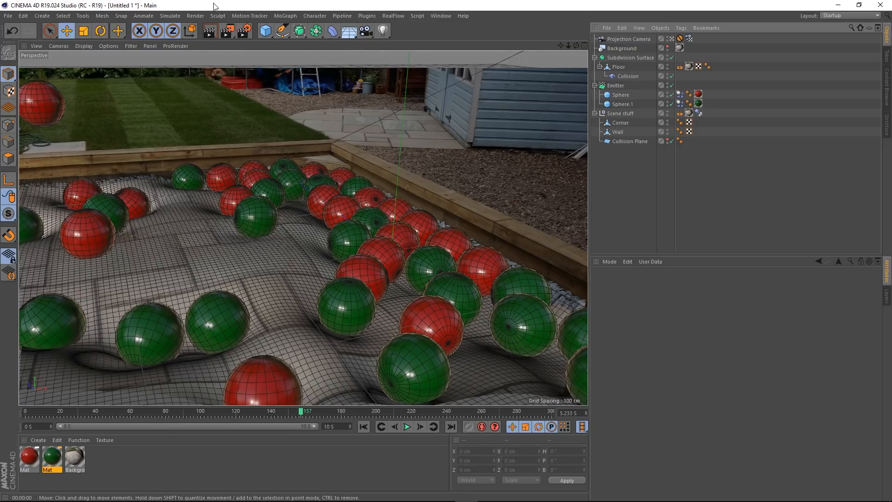
pyautogui.click(105, 45)
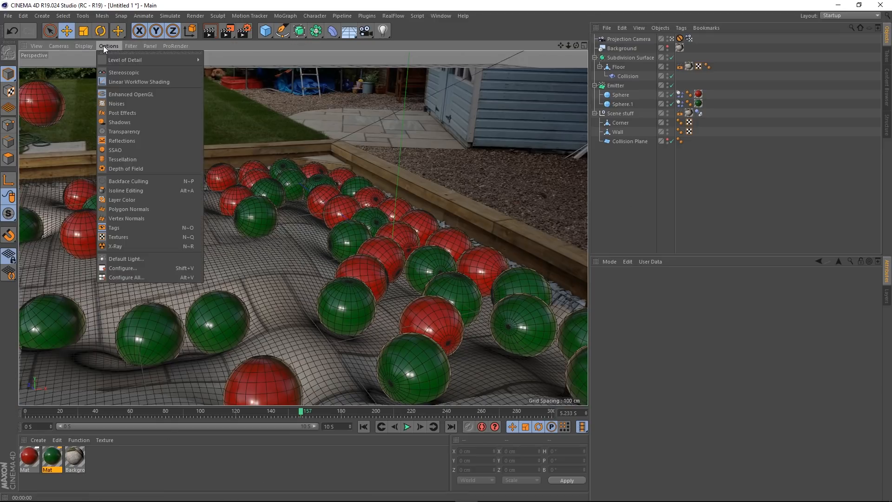
pyautogui.click(129, 268)
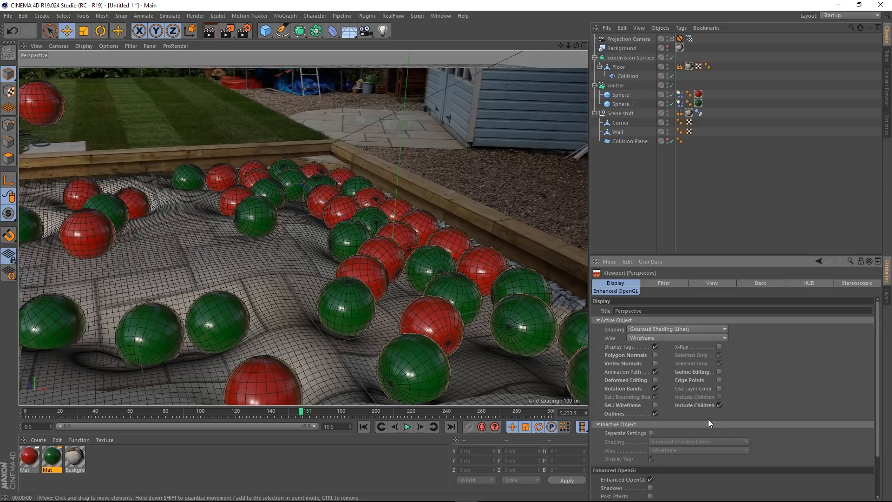
pyautogui.click(707, 283)
pyautogui.click(686, 380)
pyautogui.write('80')
pyautogui.press('Return')
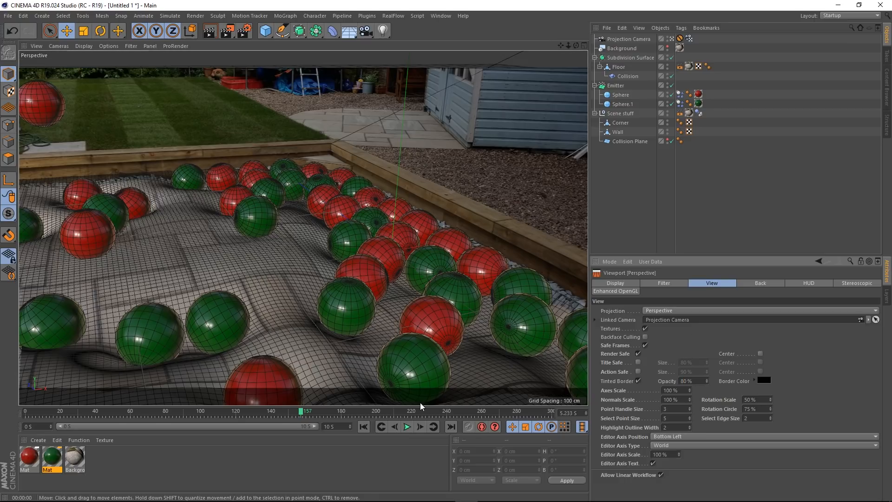
pyautogui.click(699, 381)
pyautogui.write('90')
pyautogui.press('Return')
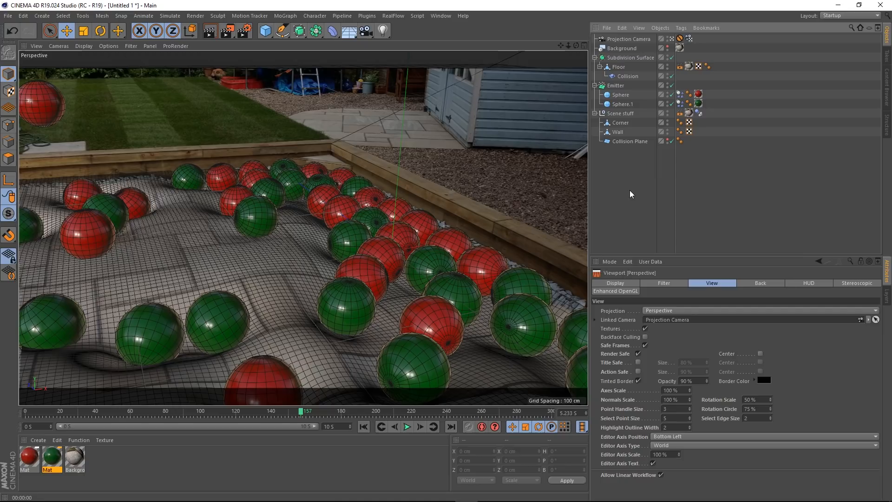
# Render the current frame in the viewport and in the Picture Viewer, then close the Picture Viewer
pyautogui.click(210, 30)
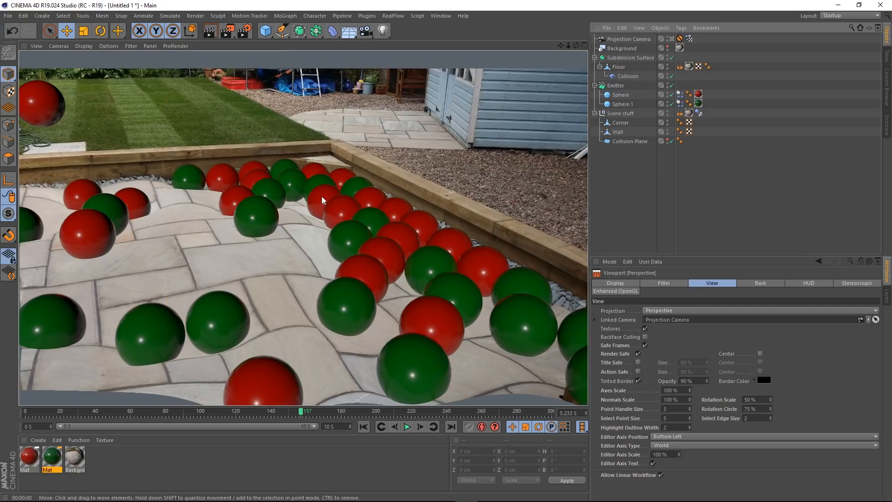
pyautogui.click(227, 31)
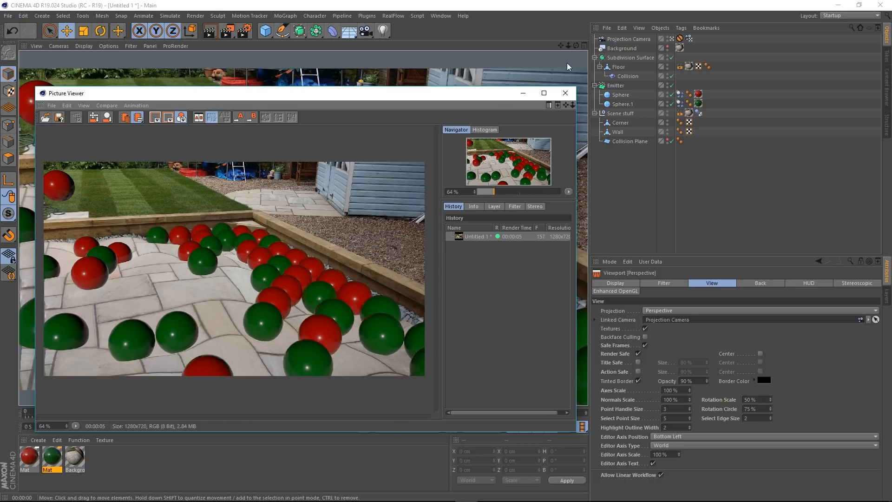
pyautogui.click(565, 93)
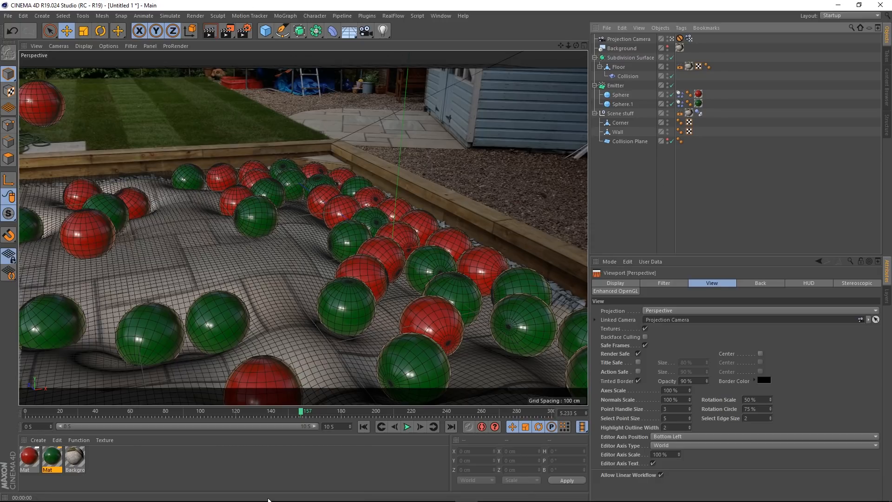
# Search the Content Browser presets, including sub-folders, for HDR
pyautogui.click(439, 15)
pyautogui.click(467, 63)
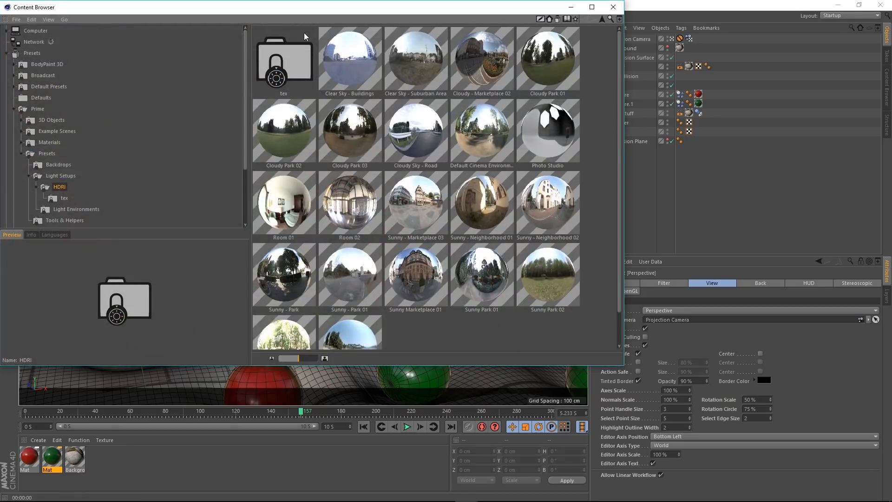
pyautogui.click(32, 53)
pyautogui.click(610, 18)
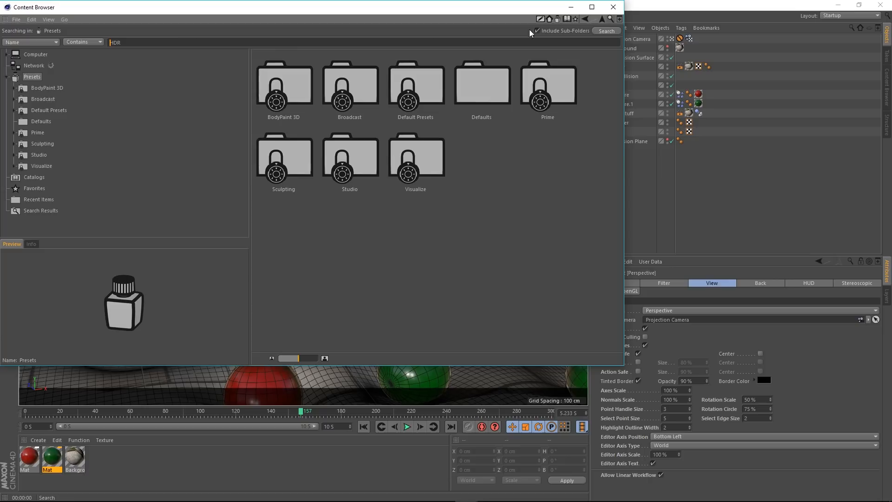
pyautogui.press('Return')
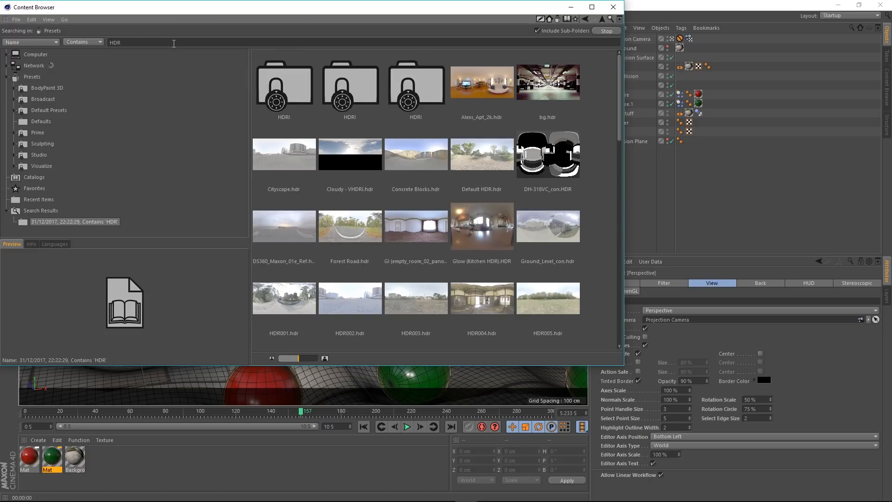
# Add the Cloudy Park 01 material from the HDRI presets folder to the scene's materials and close the Content Browser
pyautogui.doubleClick(285, 92)
pyautogui.moveTo(546, 85); pyautogui.dragTo(214, 417)
pyautogui.moveTo(164, 459); pyautogui.dragTo(162, 462)
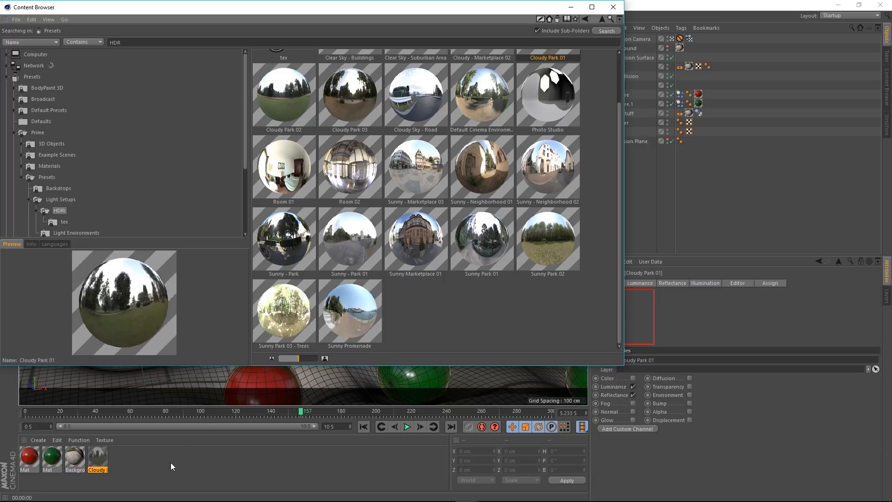
pyautogui.click(614, 7)
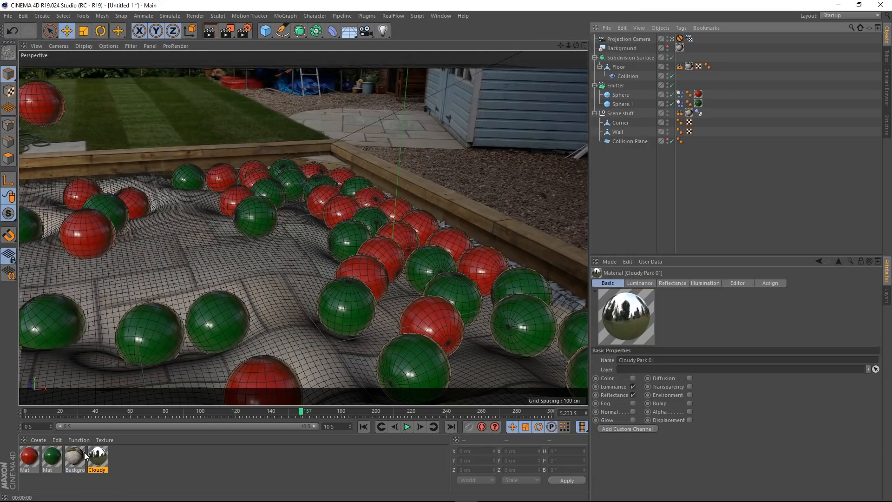
# Turn off Reflectance in the Cloudy Park 01 material and check its luminance texture
pyautogui.doubleClick(97, 456)
pyautogui.moveTo(261, 66); pyautogui.dragTo(594, 45)
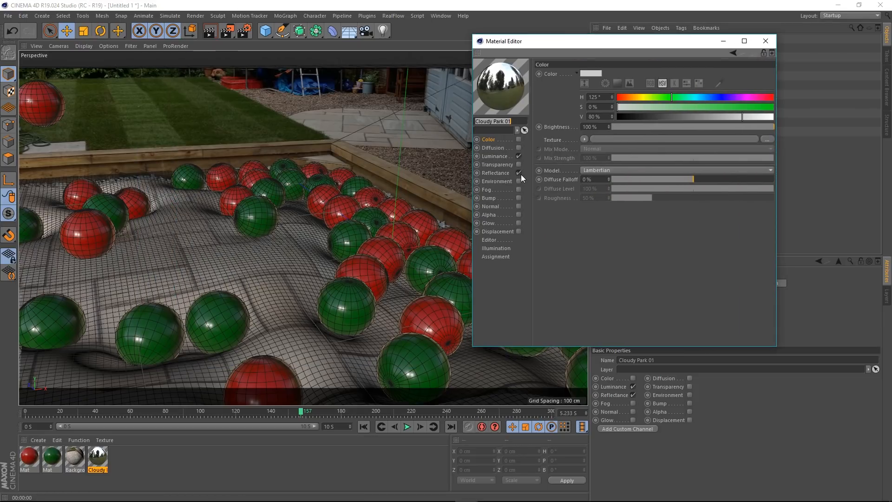
pyautogui.click(518, 173)
pyautogui.click(496, 157)
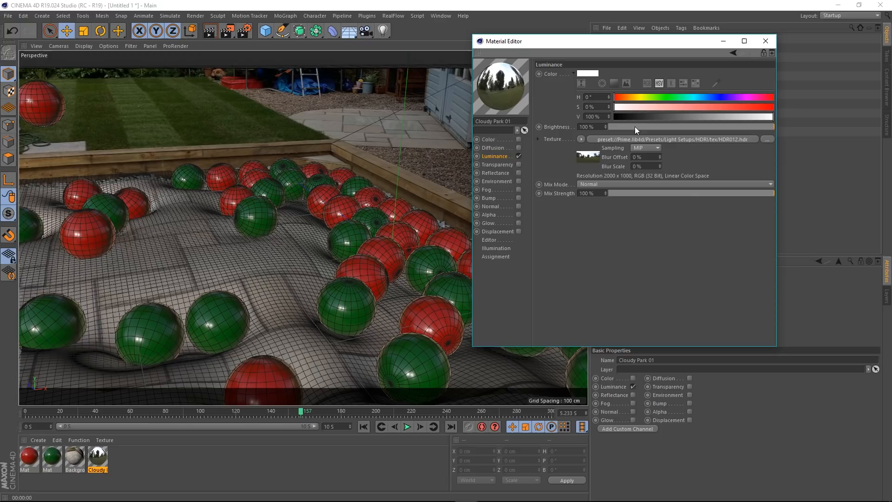
pyautogui.click(765, 41)
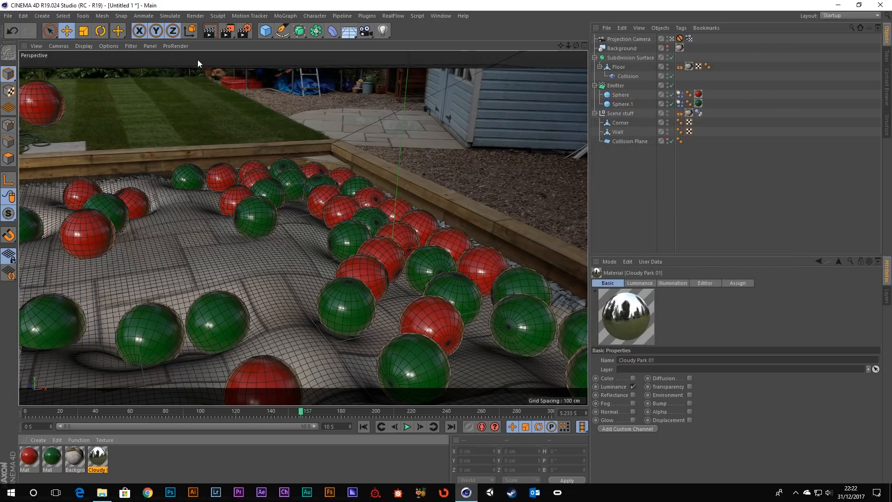
# Add a Sky object, assign the Cloudy Park 01 material to it and render the view
pyautogui.moveTo(335, 32); pyautogui.dragTo(376, 62)
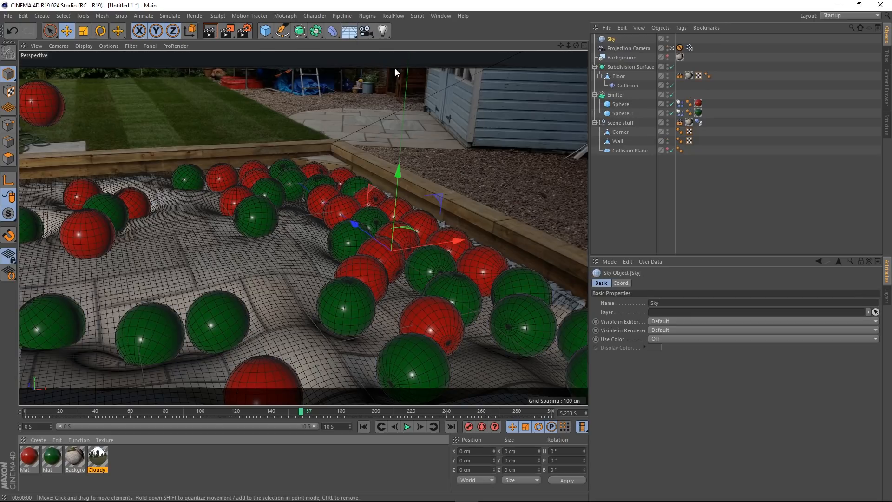
pyautogui.moveTo(99, 460); pyautogui.dragTo(615, 40)
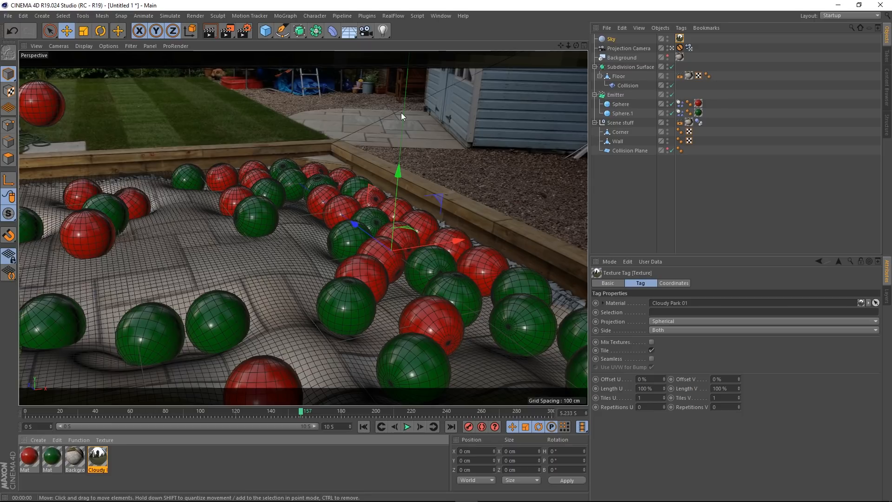
pyautogui.click(209, 31)
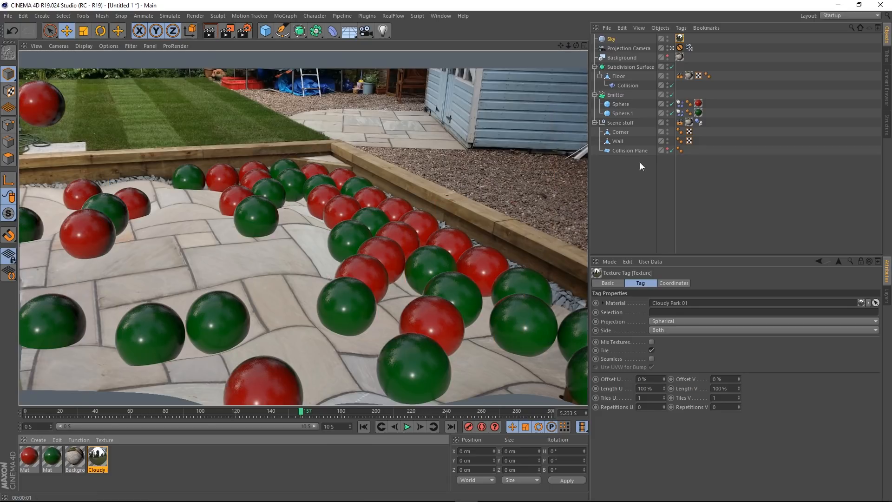
pyautogui.click(609, 196)
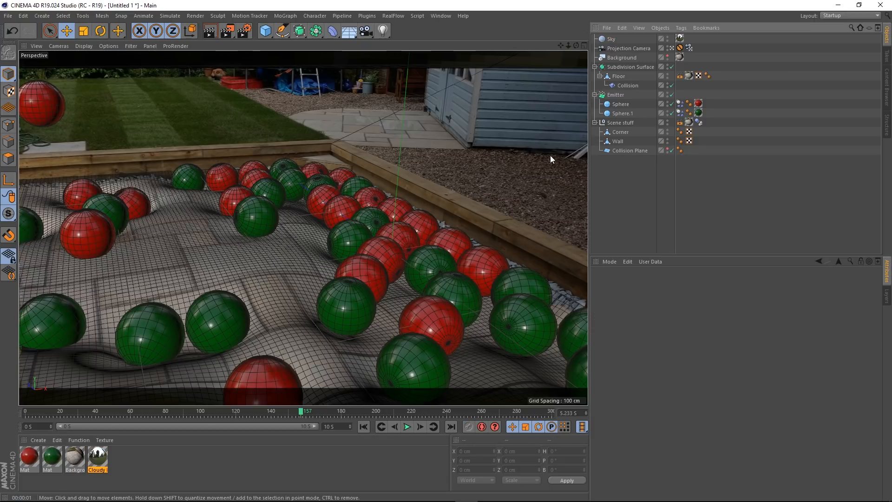
# Add the Global Illumination effect to the render settings and switch the renderer to Physical
pyautogui.click(244, 31)
pyautogui.click(72, 171)
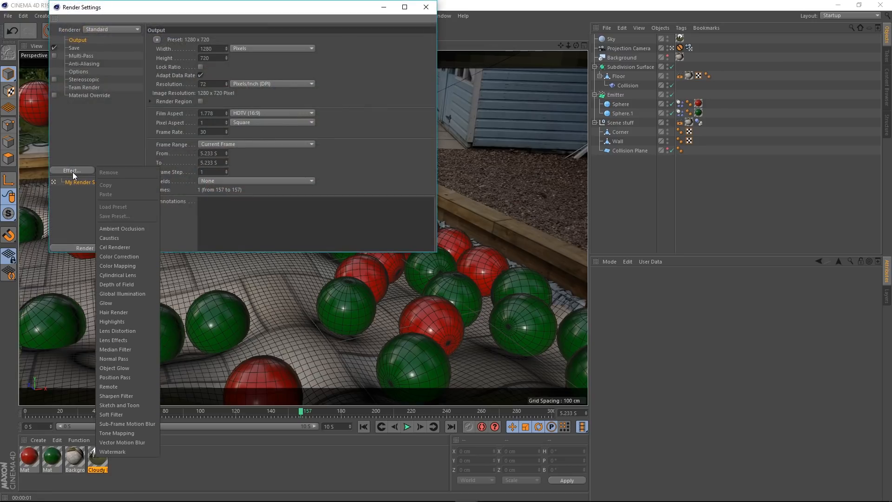
pyautogui.click(120, 294)
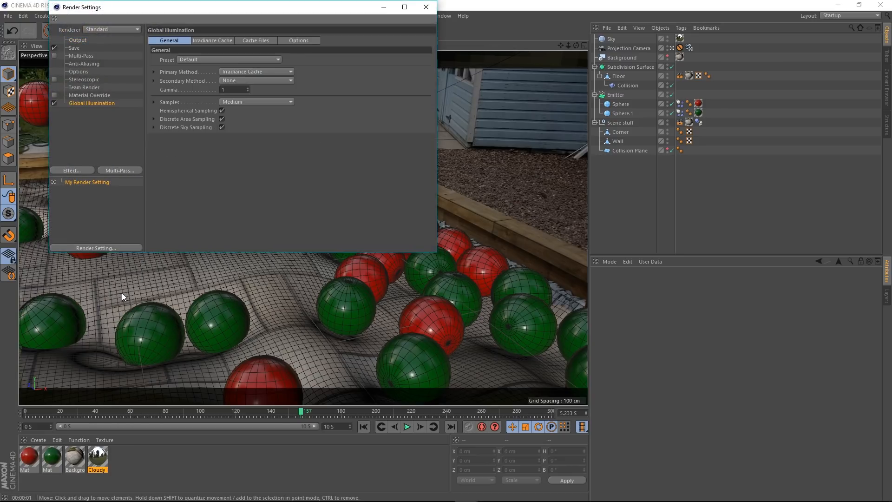
pyautogui.click(104, 30)
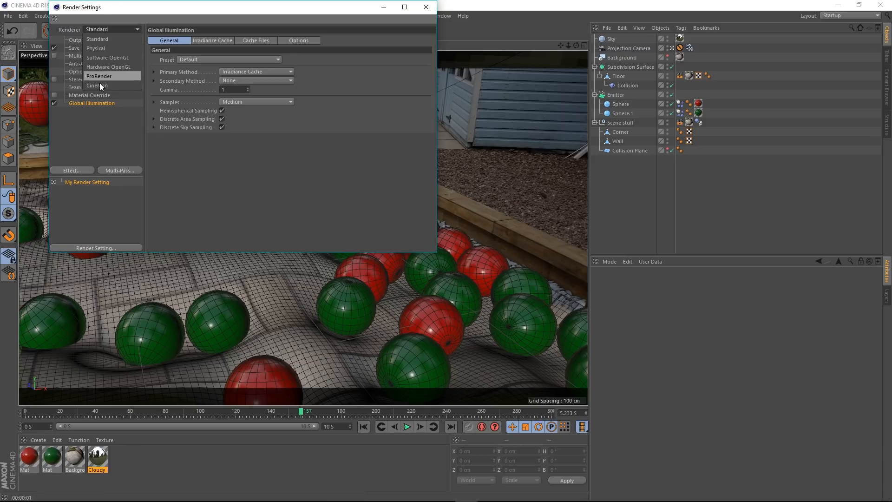
pyautogui.click(99, 50)
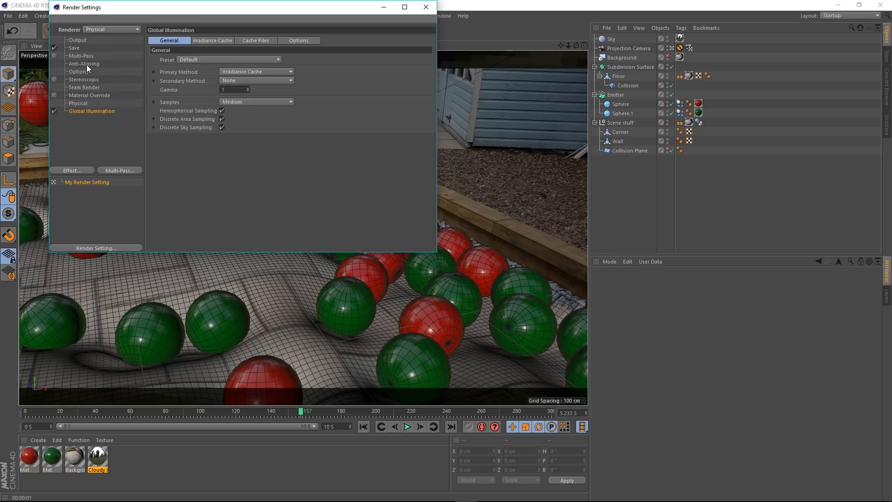
# Set the anti-aliasing filter to Gauss (Animation)
pyautogui.click(86, 64)
pyautogui.click(241, 96)
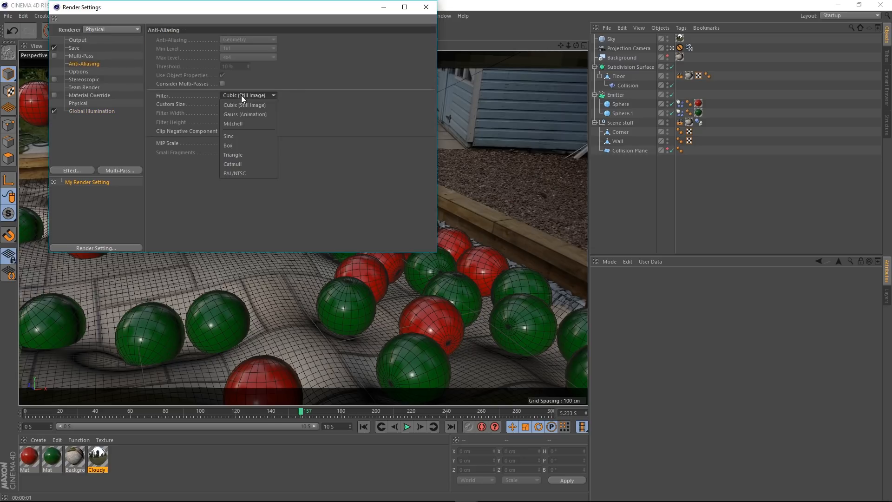
pyautogui.click(251, 113)
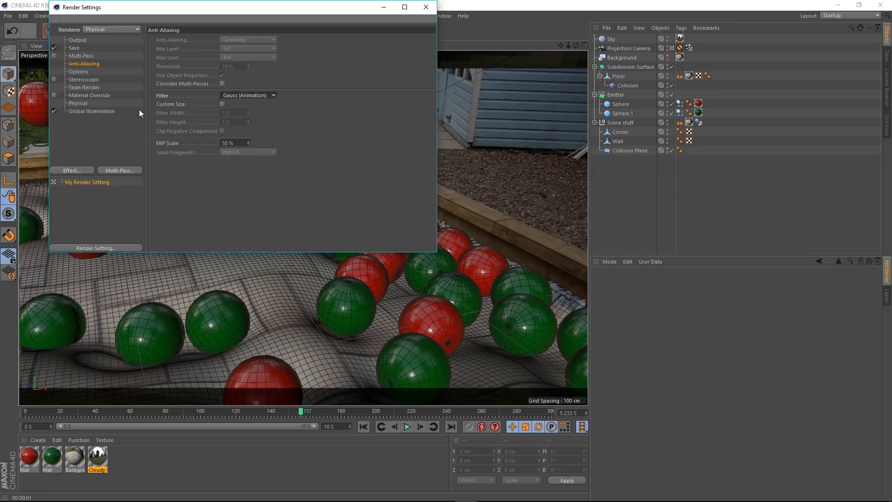
# Set the Physical renderer's sampling quality to Automatic and its shading error threshold to 10%, then close the render settings
pyautogui.click(78, 103)
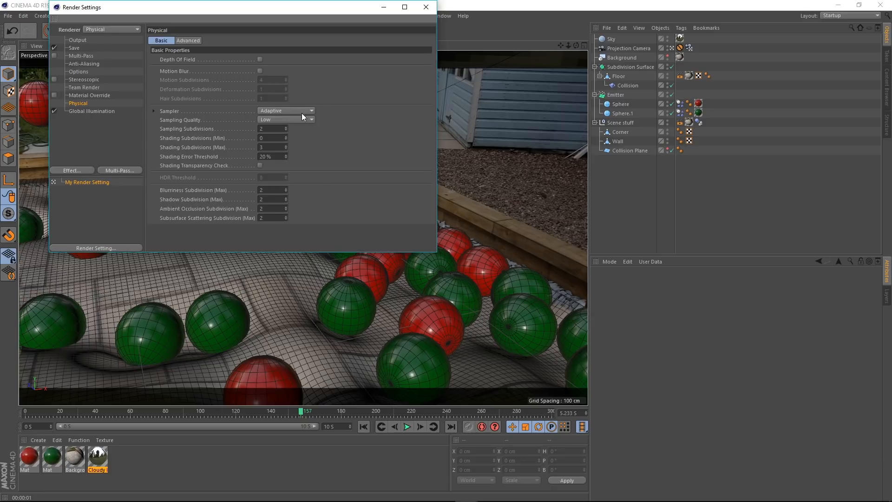
pyautogui.click(279, 120)
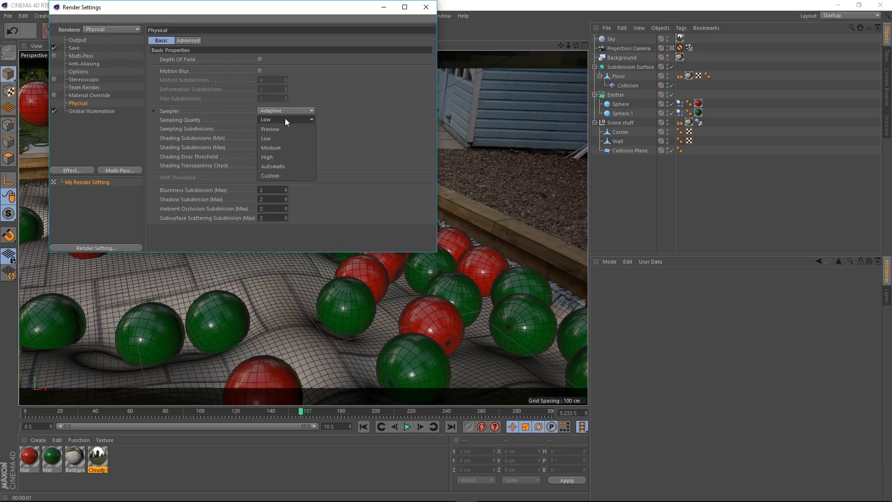
pyautogui.click(286, 170)
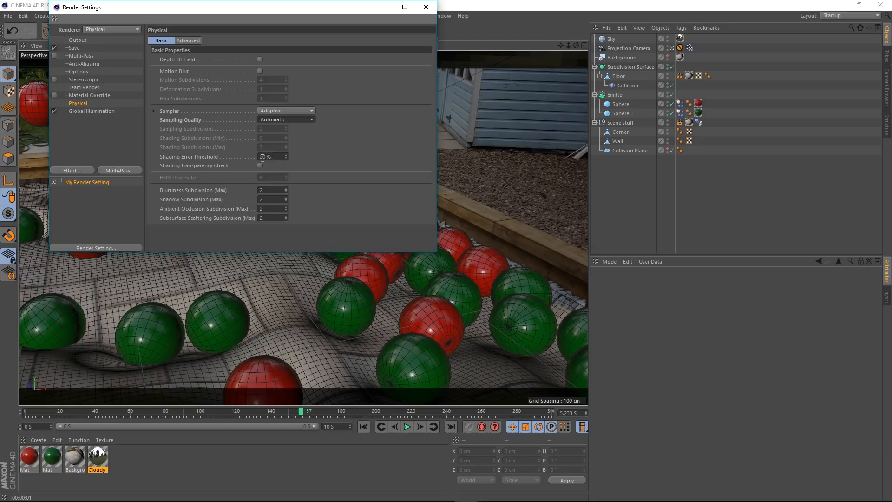
pyautogui.press('Tab')
pyautogui.write('10')
pyautogui.press('Return')
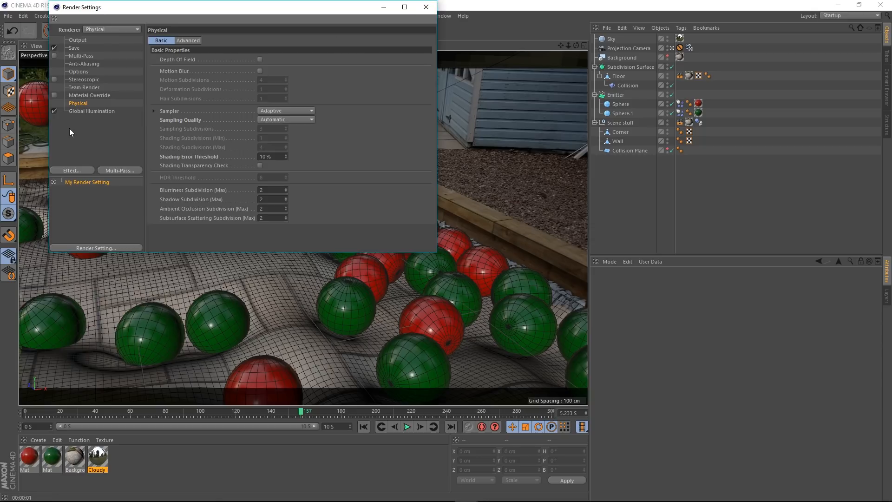
pyautogui.click(90, 112)
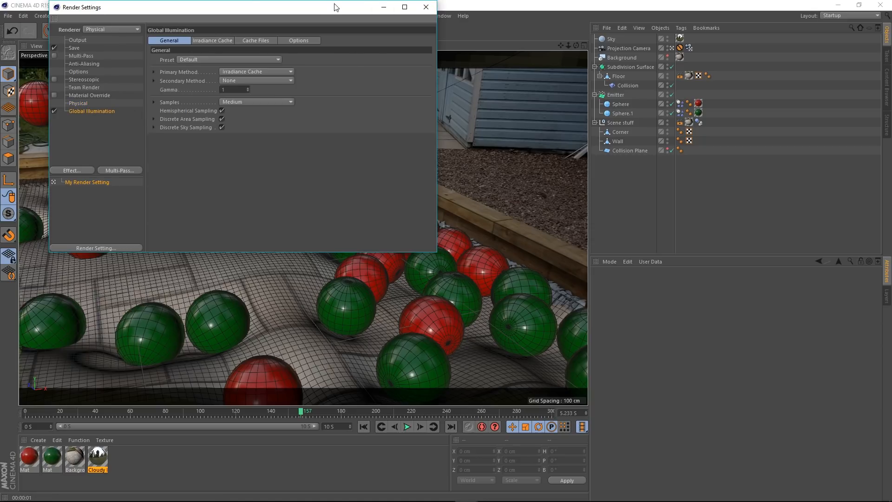
pyautogui.click(425, 7)
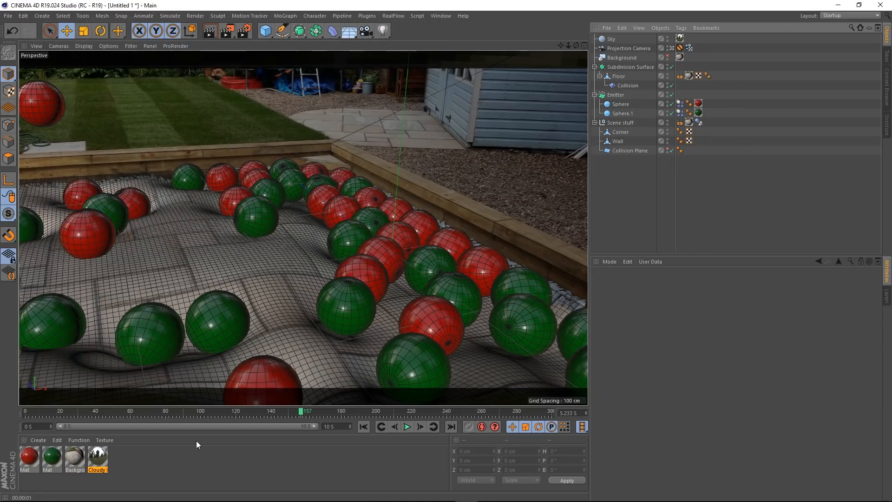
# Play the simulation from the start, stopping at frame 63, and render the view
pyautogui.click(367, 425)
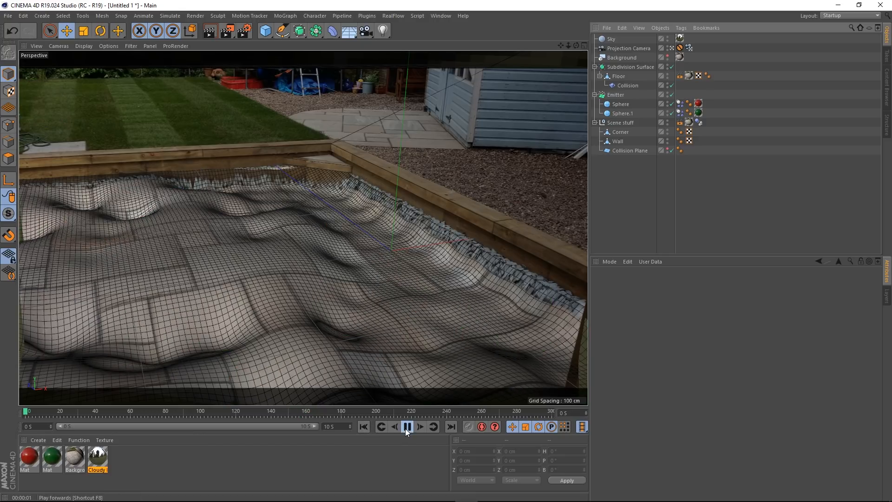
pyautogui.click(405, 428)
pyautogui.click(406, 427)
pyautogui.click(215, 35)
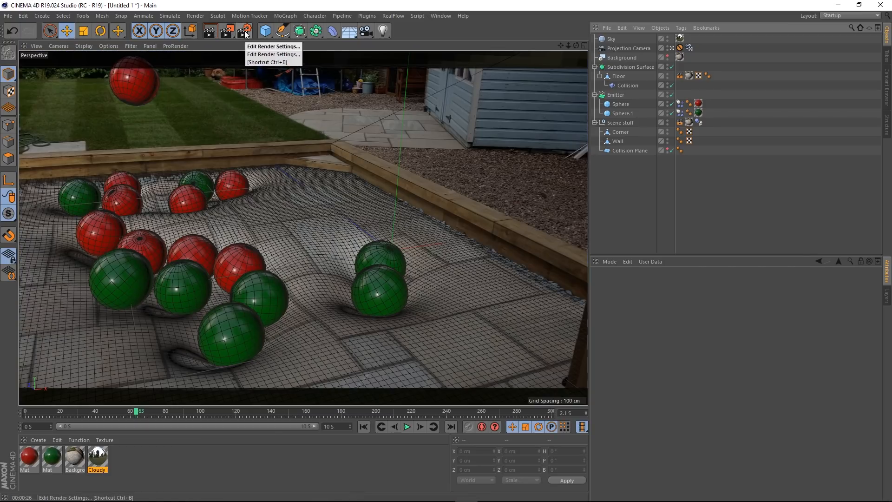
# Apply the HDTV 1080 24 film/video preset to the output in the render settings
pyautogui.click(245, 33)
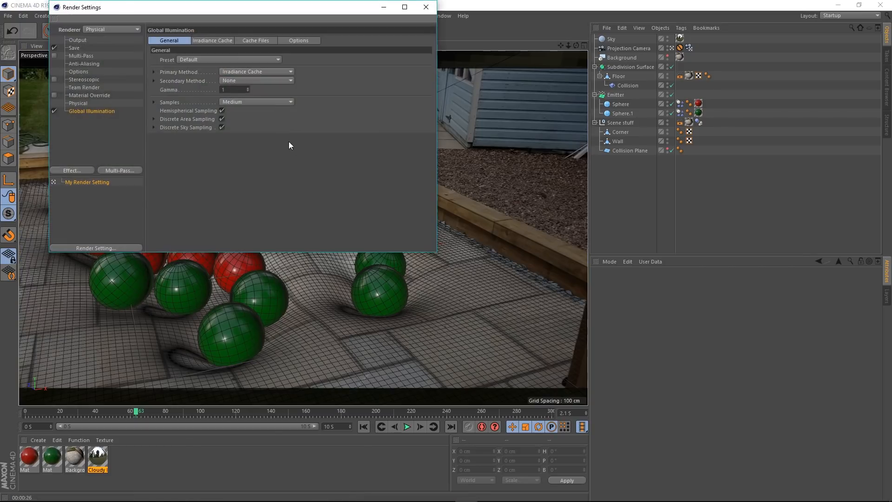
pyautogui.click(77, 40)
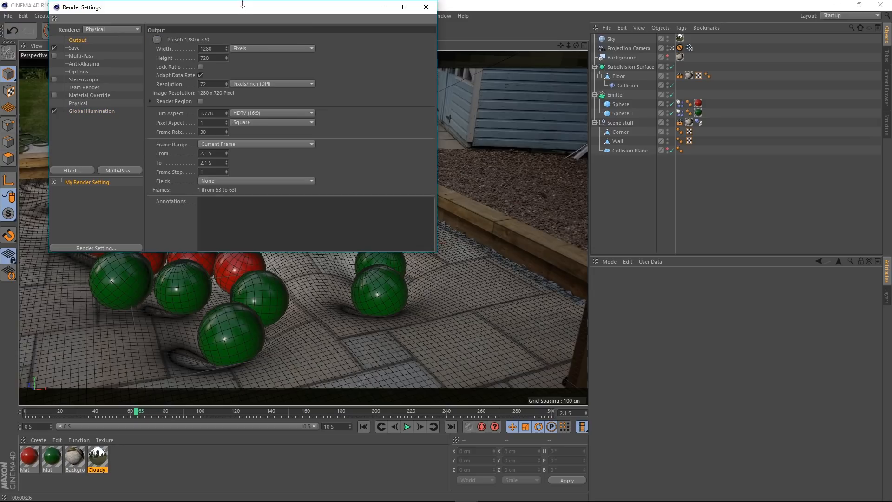
pyautogui.moveTo(240, 10); pyautogui.dragTo(393, 62)
pyautogui.click(310, 92)
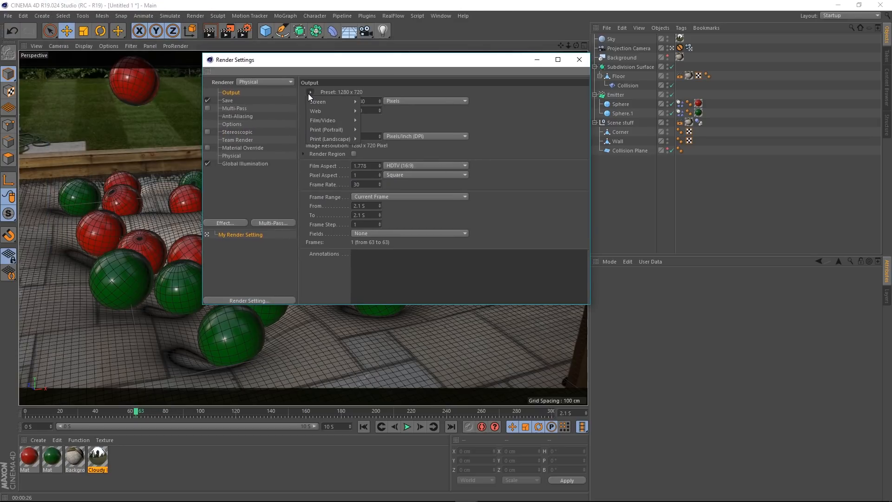
pyautogui.moveTo(325, 120)
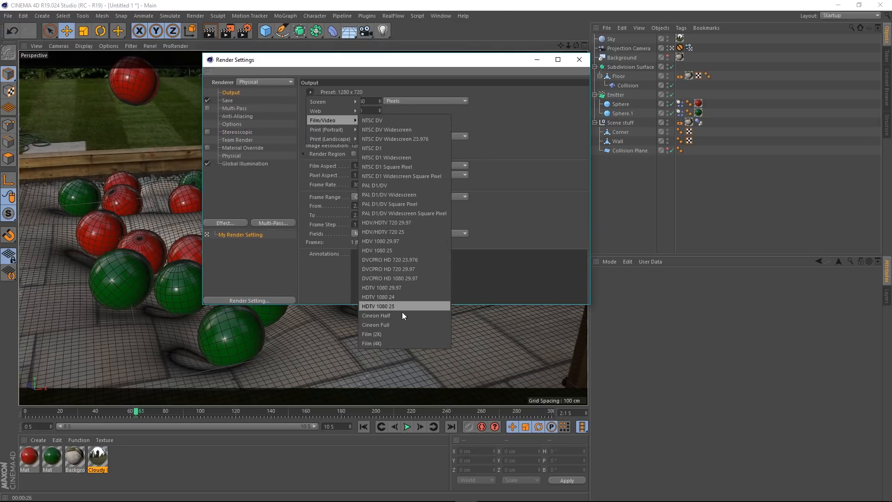
pyautogui.click(380, 296)
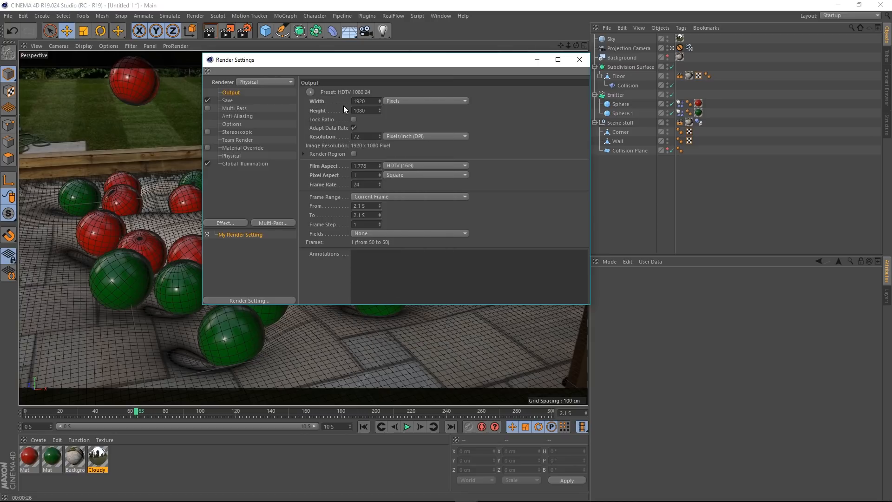
# Lock the output aspect ratio, set the render width to 800 pixels and close the render settings
pyautogui.click(353, 120)
pyautogui.moveTo(366, 101); pyautogui.dragTo(193, 92)
pyautogui.write('800')
pyautogui.press('Return')
pyautogui.click(574, 63)
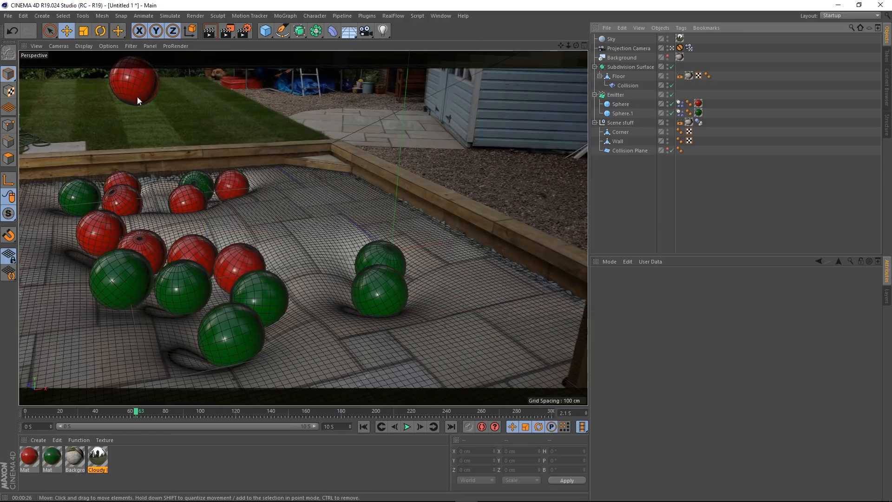
# Render the current frame to the Picture Viewer, inspect the image and close the viewer
pyautogui.click(225, 31)
pyautogui.moveTo(314, 94); pyautogui.dragTo(472, 61)
pyautogui.scroll(2, 422, 239)
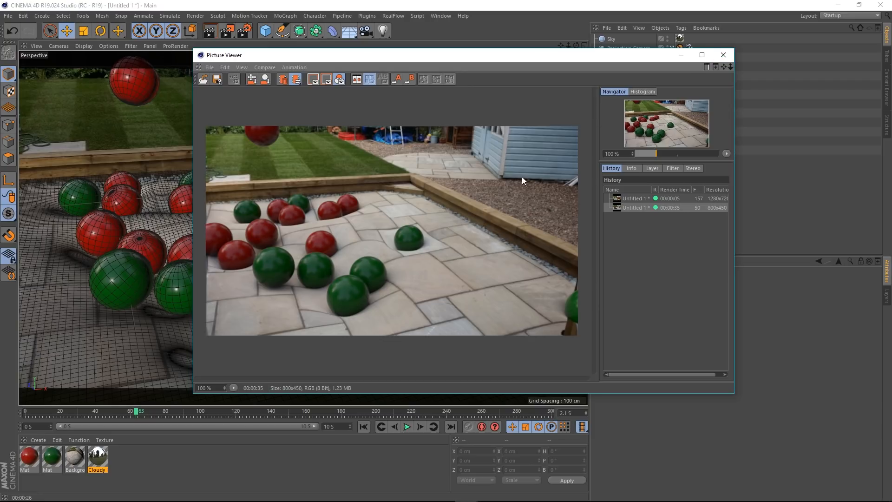
pyautogui.click(723, 54)
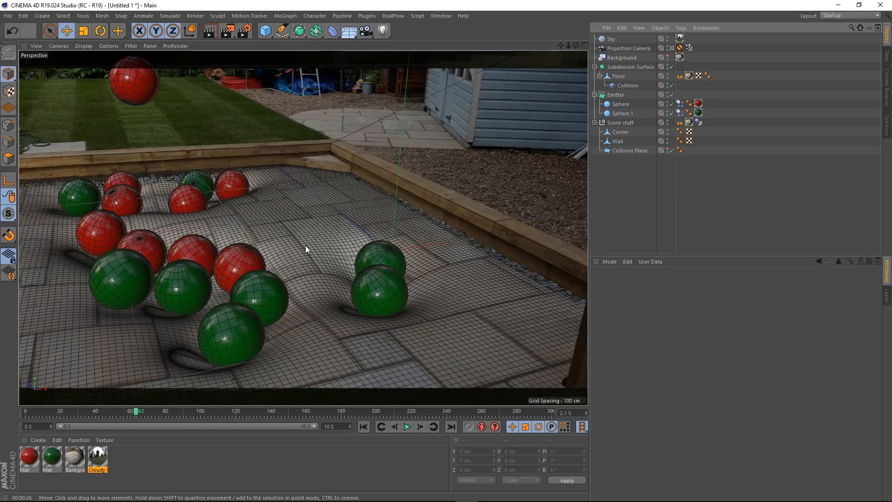
# Bake the project's dynamics cache and scrub the timeline to frame 89 to check the simulation
pyautogui.click(628, 85)
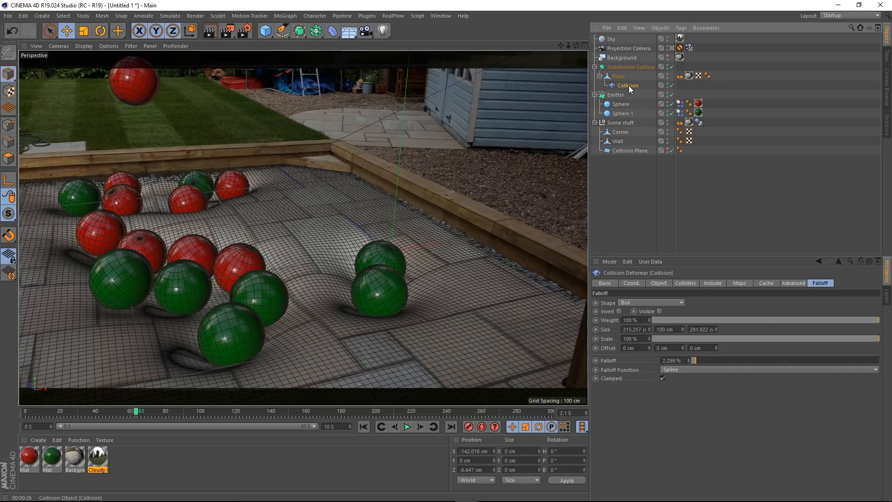
pyautogui.click(637, 189)
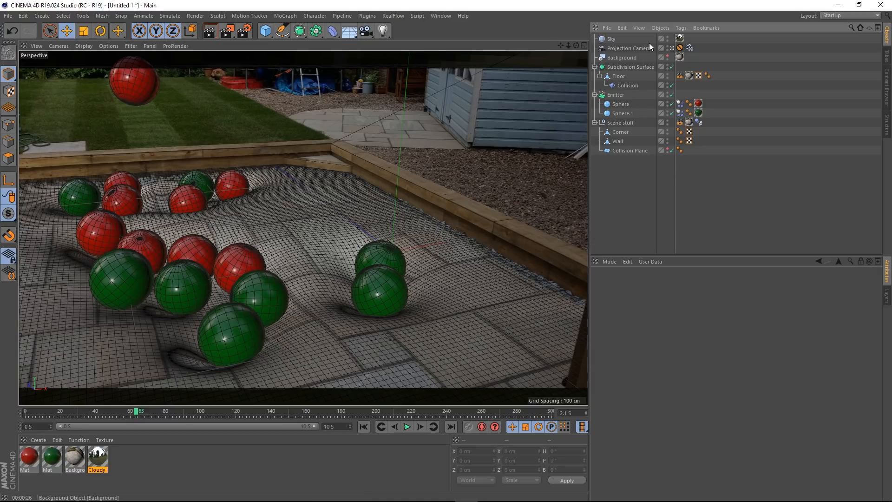
pyautogui.click(838, 260)
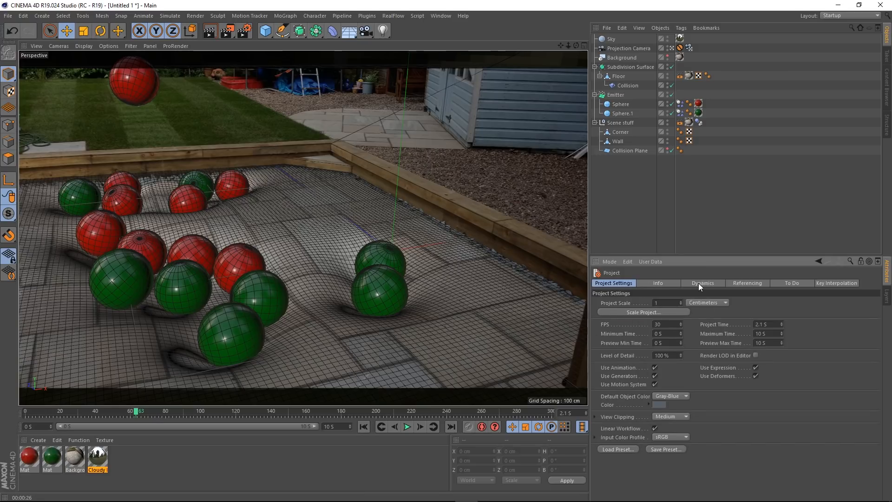
pyautogui.click(699, 283)
pyautogui.click(642, 304)
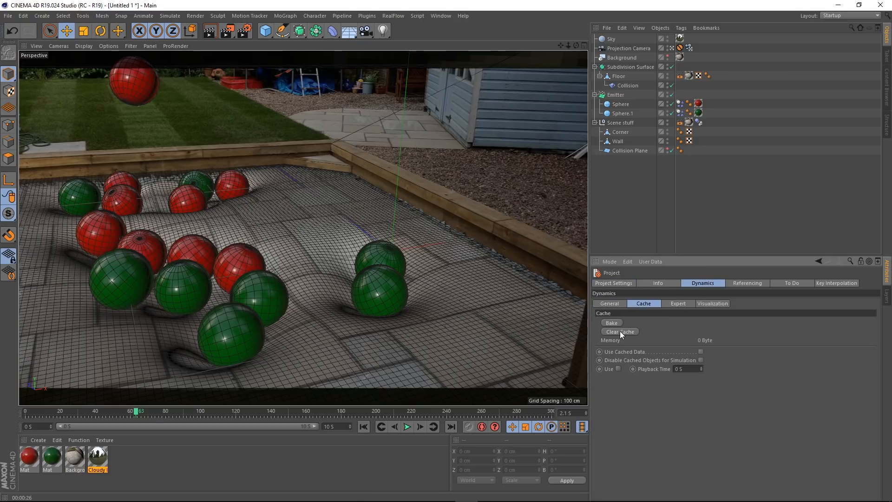
pyautogui.click(611, 323)
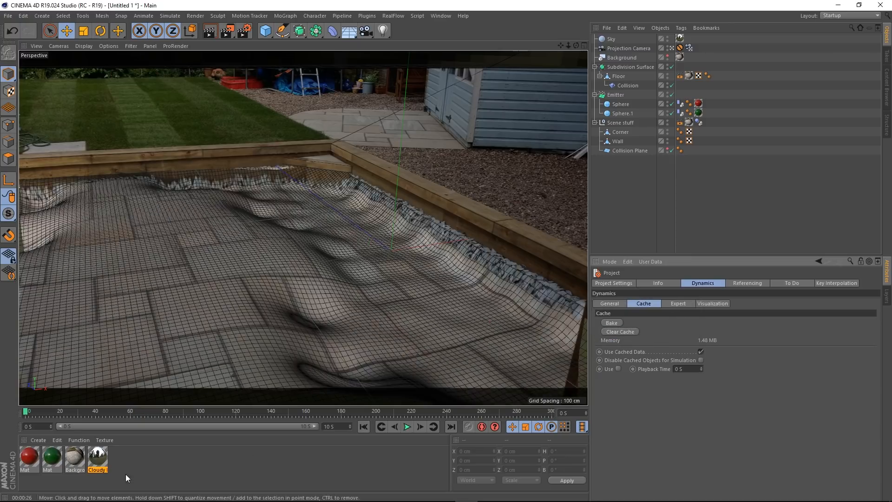
pyautogui.moveTo(27, 412); pyautogui.dragTo(182, 420)
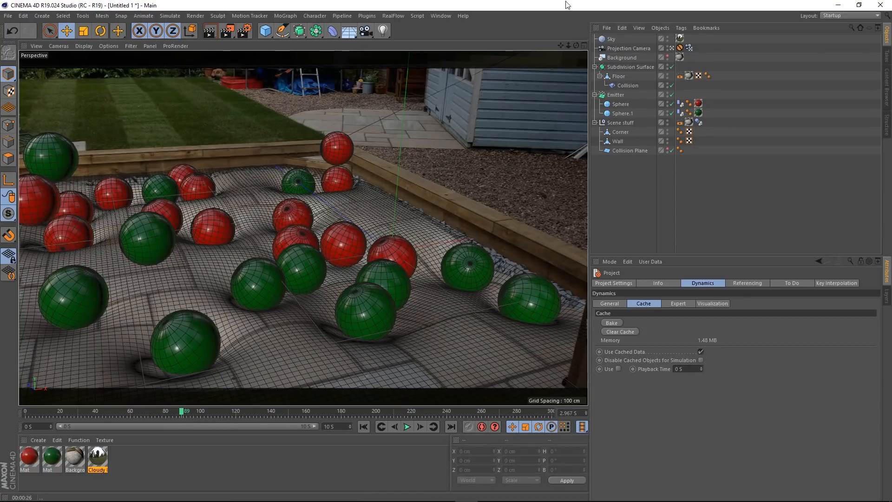
# Calculate the cache of the floor's Collision deformer and scrub the timeline back to frame 0
pyautogui.click(629, 86)
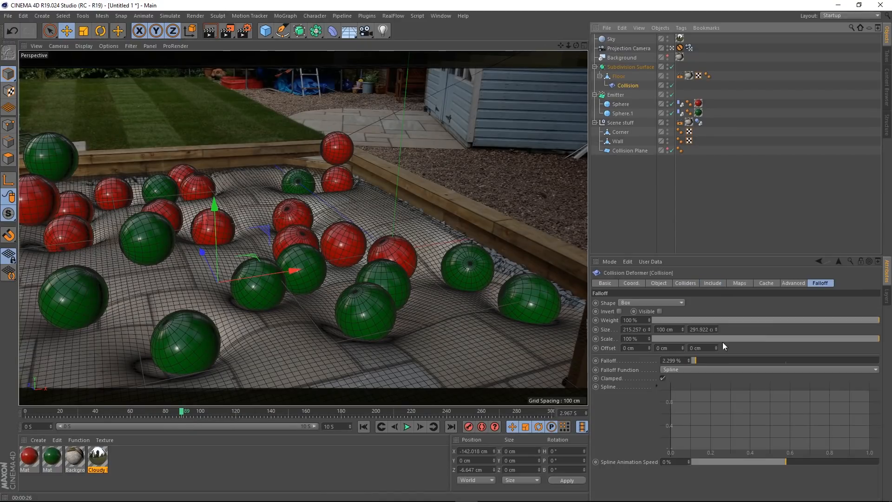
pyautogui.click(768, 282)
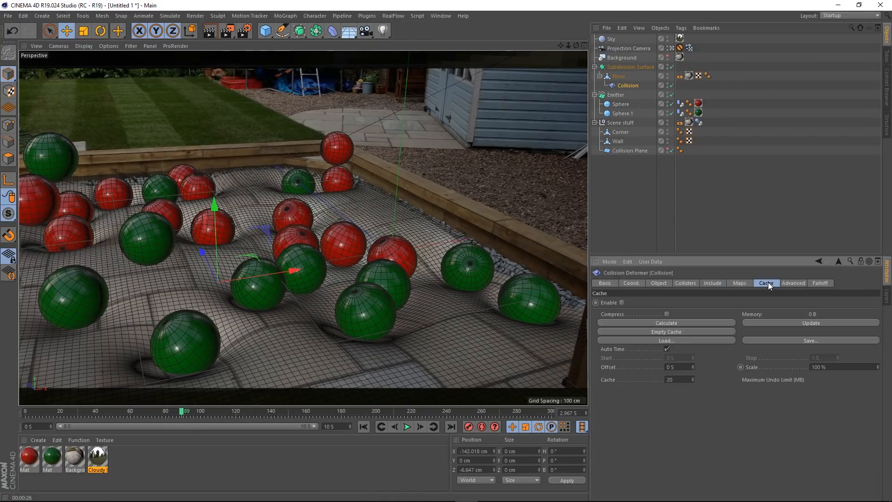
pyautogui.click(653, 322)
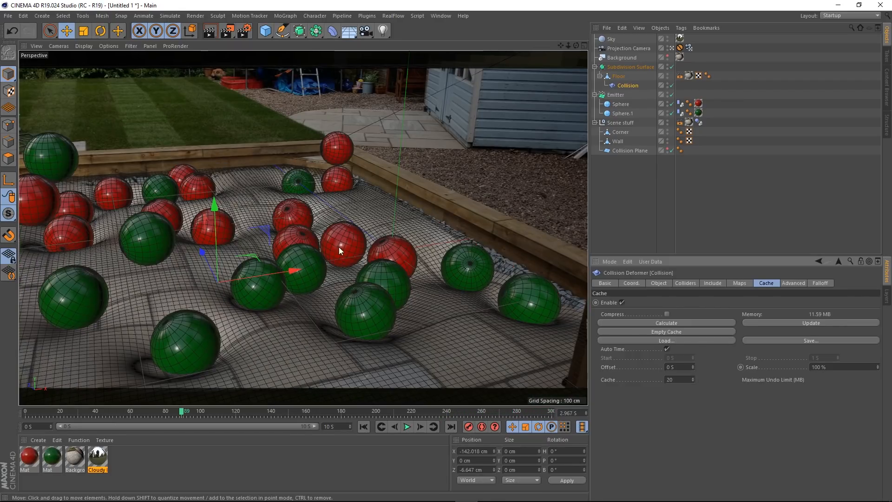
pyautogui.moveTo(184, 411); pyautogui.dragTo(3, 414)
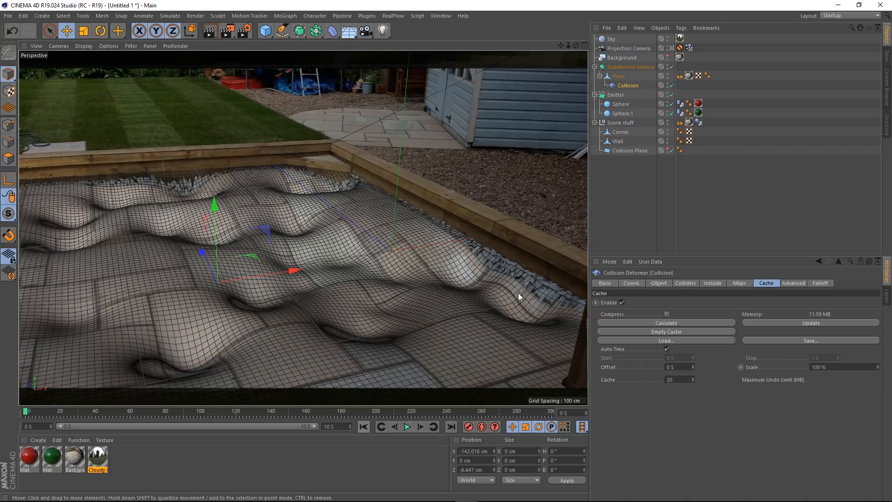
# Enable motion blur for the Physical renderer and close the render settings
pyautogui.click(244, 30)
pyautogui.click(224, 156)
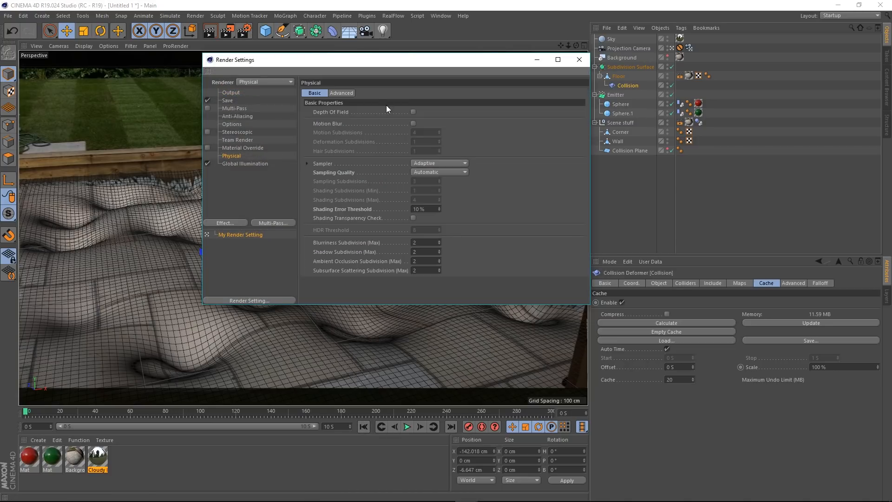
pyautogui.click(413, 124)
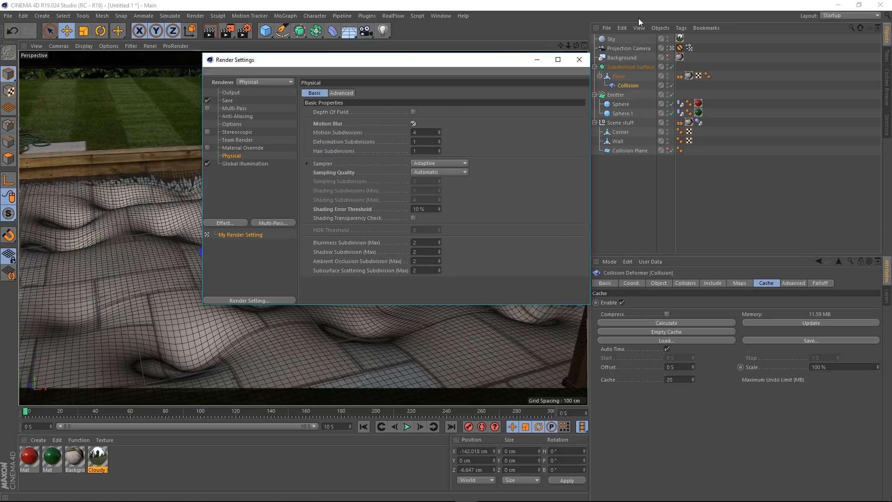
pyautogui.click(579, 59)
# Play the cached simulation partway, render a frame with motion blur to the Picture Viewer, and close the viewer after inspecting it
pyautogui.click(406, 427)
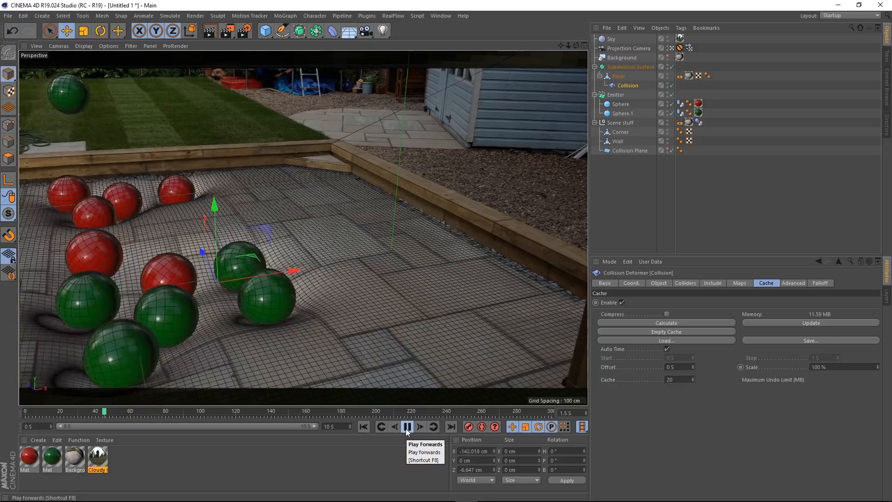
pyautogui.click(407, 426)
pyautogui.click(210, 31)
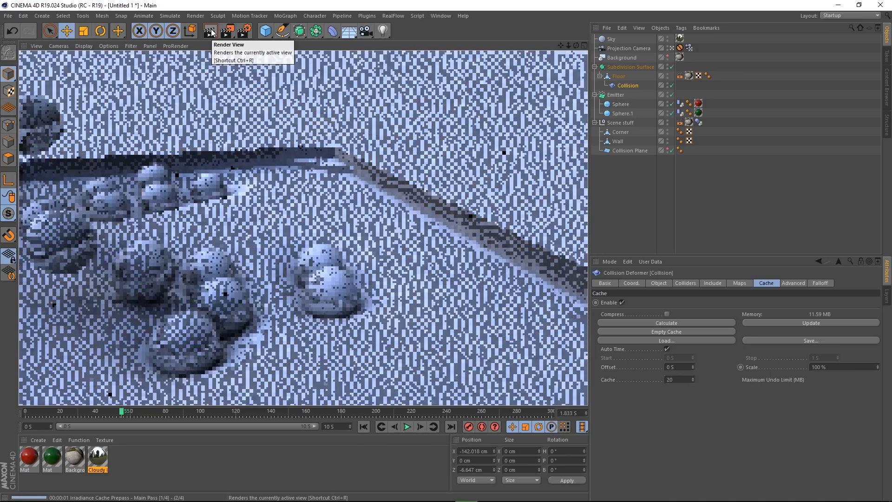
pyautogui.click(229, 29)
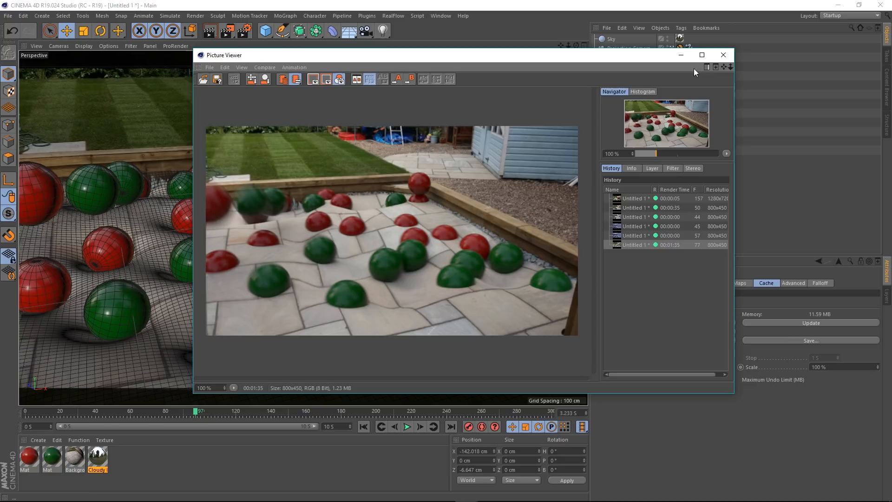
pyautogui.click(728, 59)
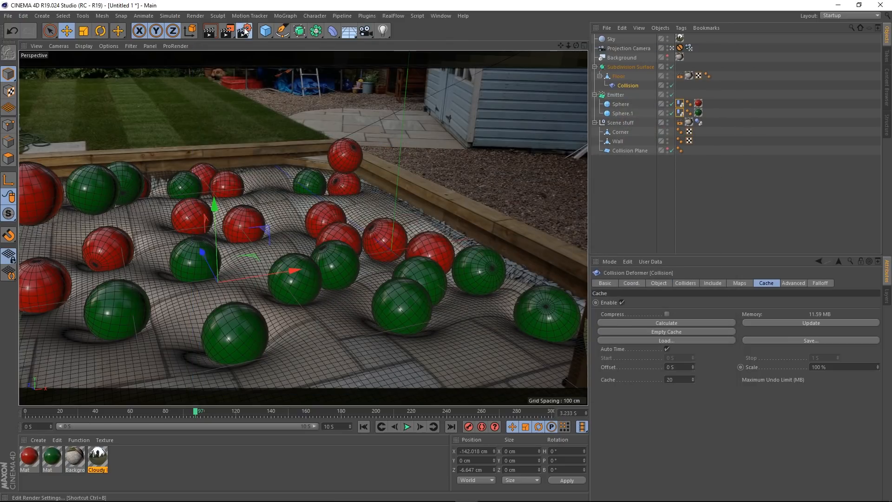
# Check the frame rate in the render output settings and set the project's FPS to 24 to match
pyautogui.click(245, 31)
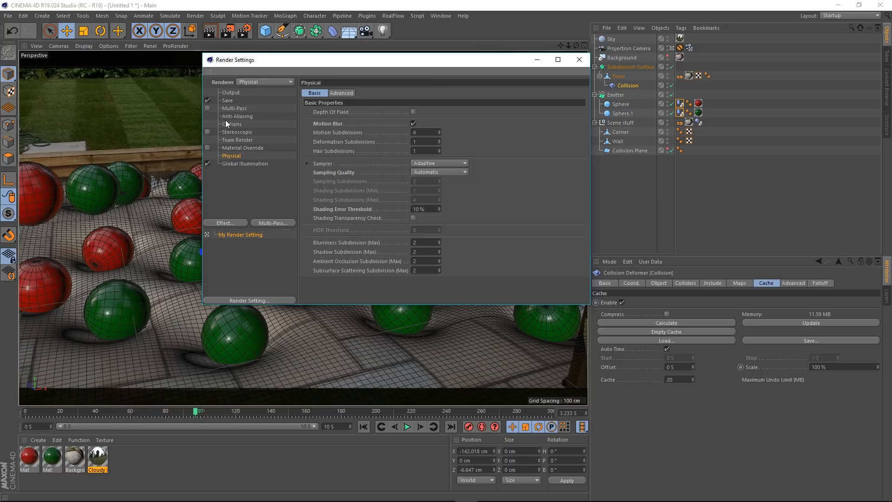
pyautogui.click(228, 92)
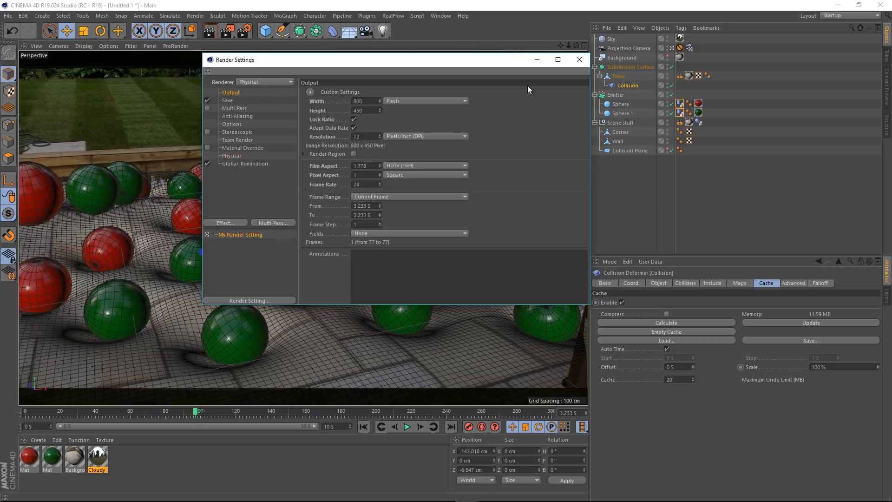
pyautogui.click(579, 60)
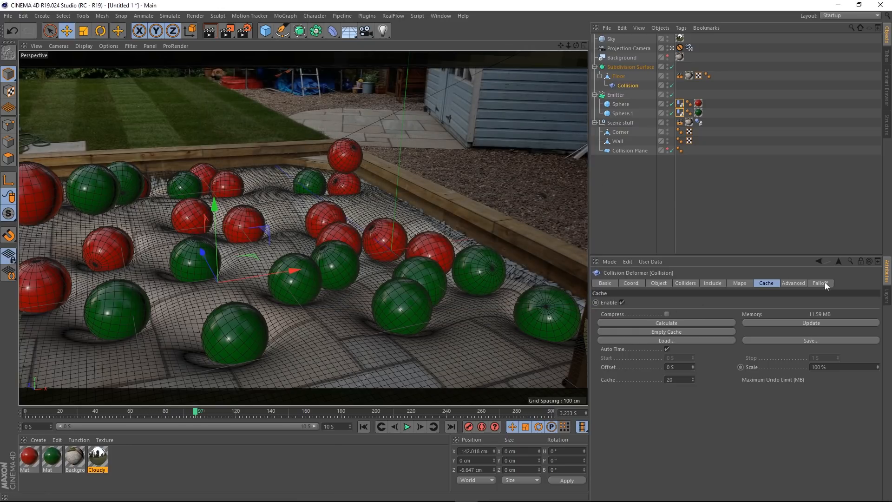
pyautogui.click(839, 262)
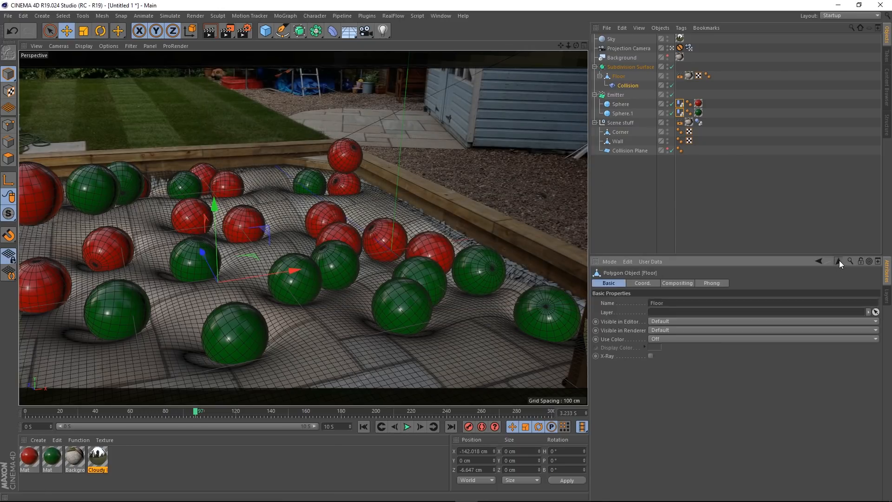
pyautogui.click(612, 283)
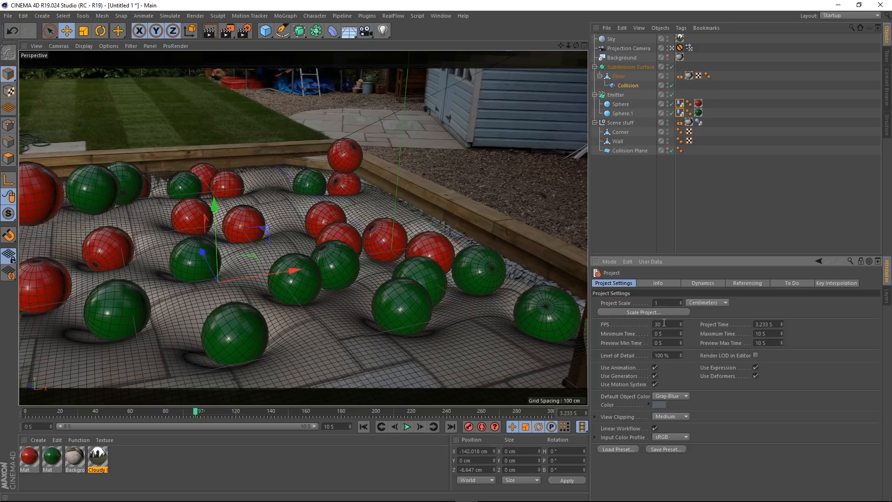
pyautogui.click(701, 284)
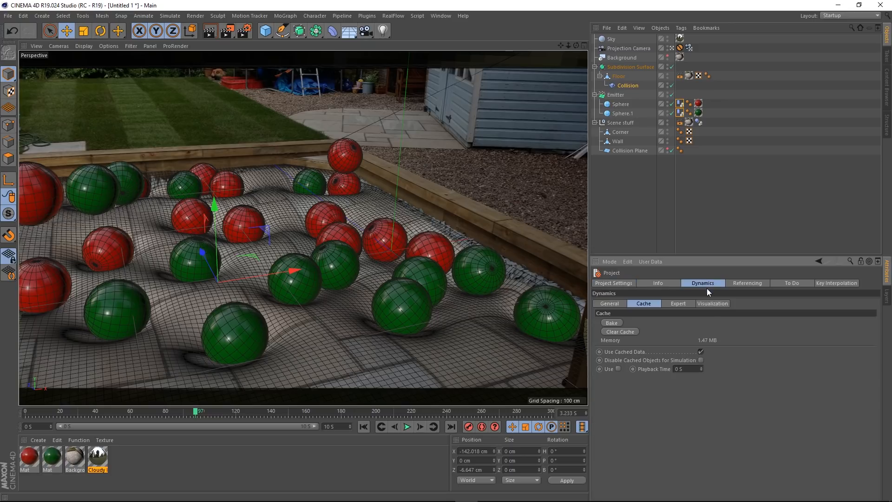
pyautogui.click(617, 283)
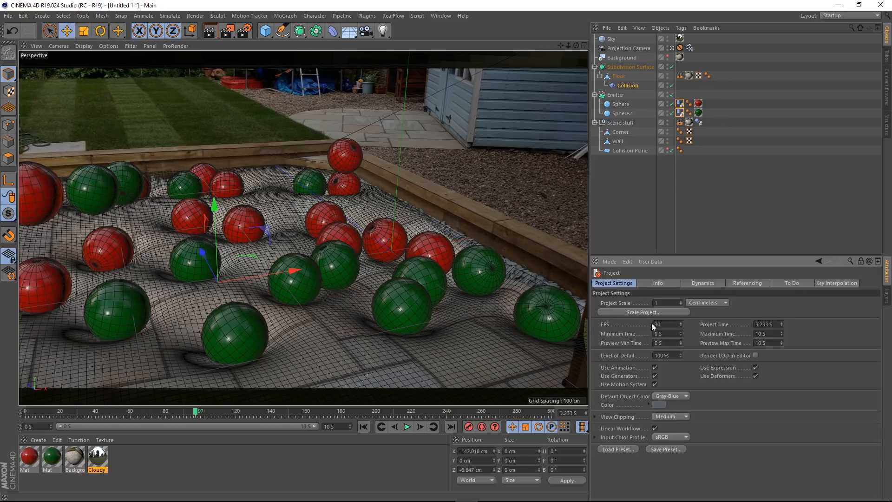
pyautogui.doubleClick(670, 324)
pyautogui.write('24')
pyautogui.press('Return')
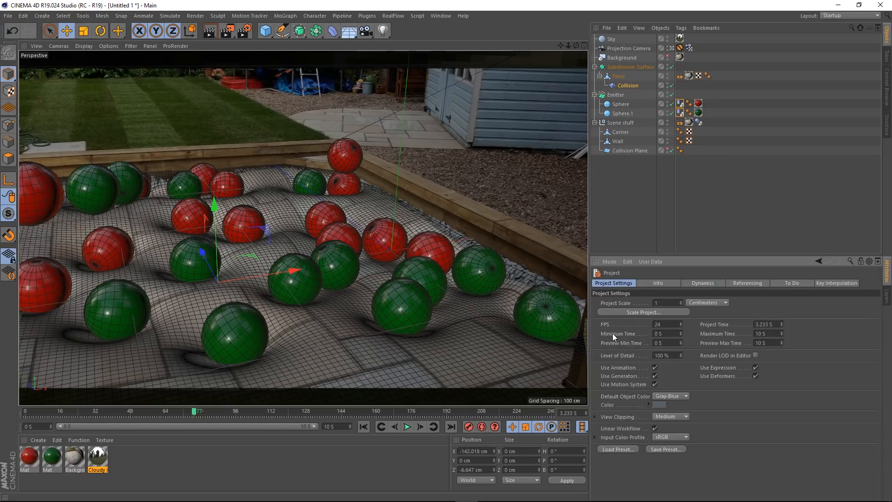
# Empty the cache of the floor's Collision deformer
pyautogui.click(629, 223)
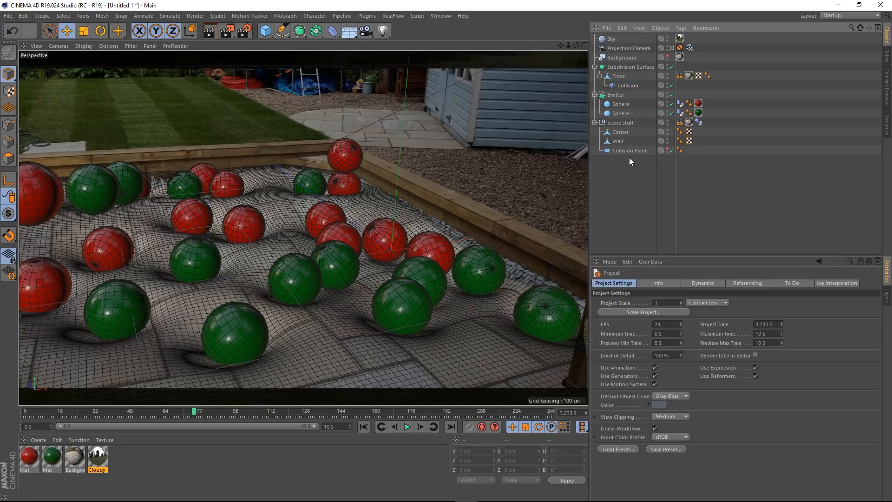
pyautogui.click(625, 86)
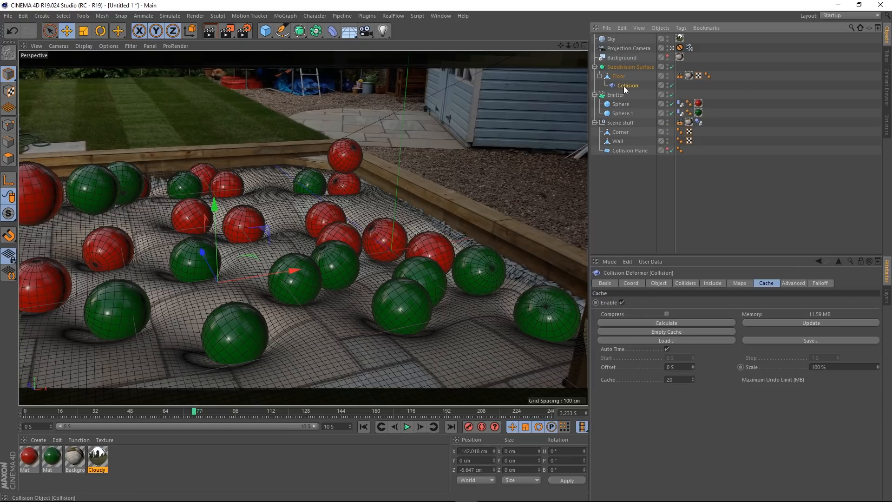
pyautogui.click(670, 331)
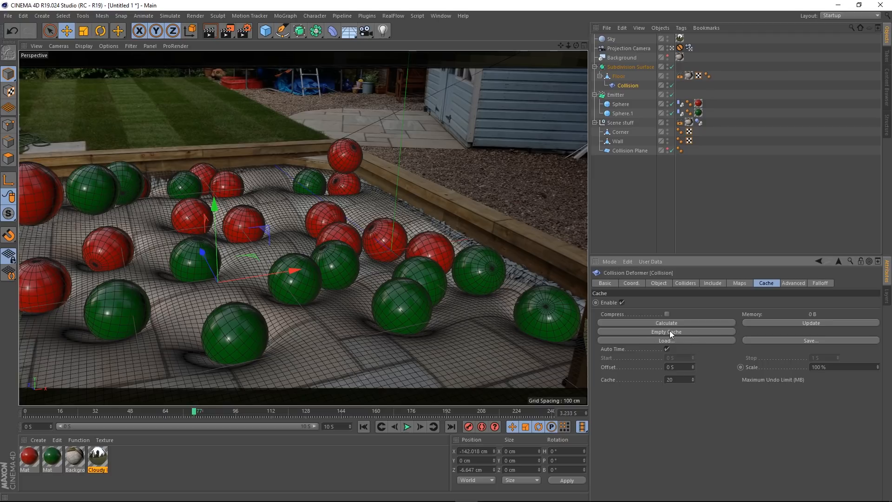
# Clear the project's dynamics cache and bake the simulation again from the first frame
pyautogui.click(839, 260)
pyautogui.click(702, 283)
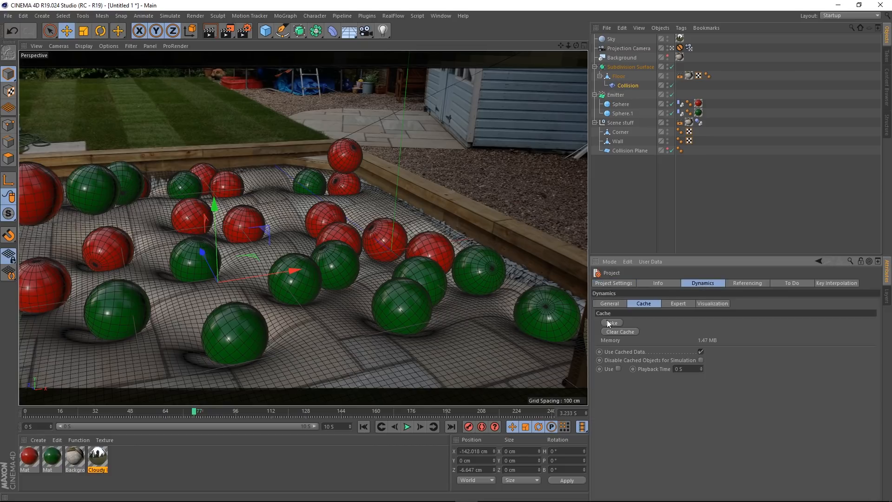
pyautogui.click(615, 333)
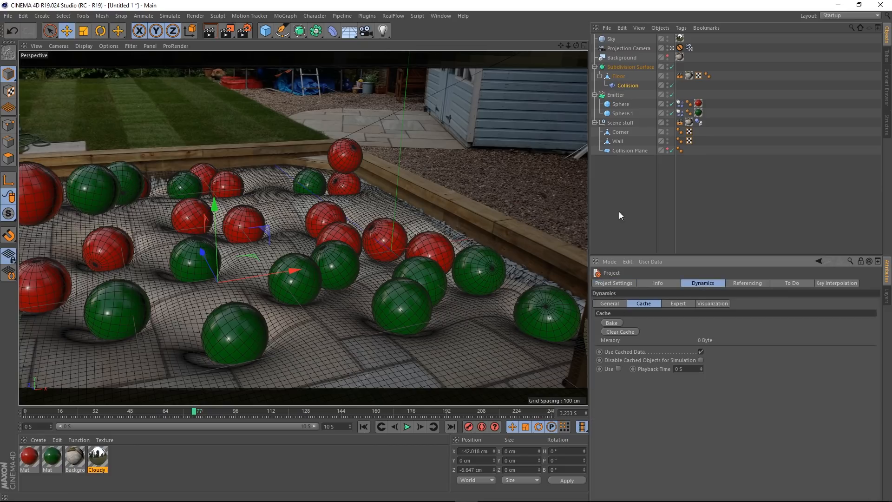
pyautogui.click(365, 426)
pyautogui.click(612, 323)
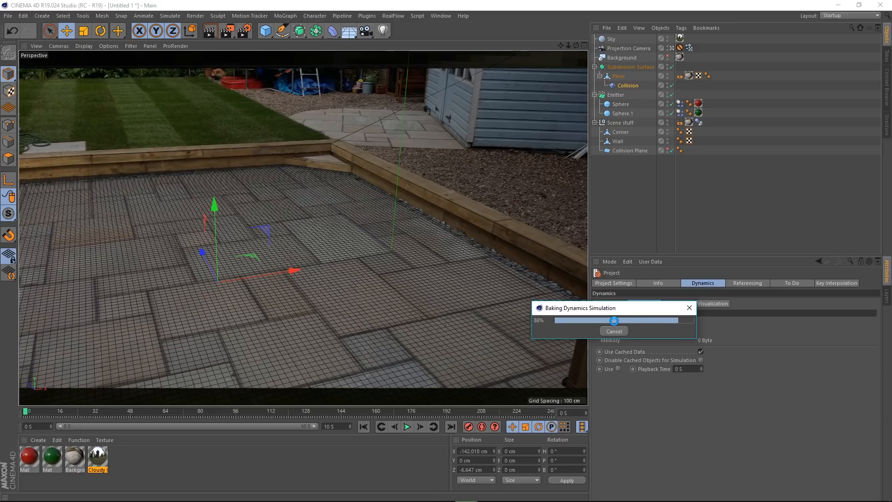
# Recalculate the cache of the floor's Collision deformer and render frame 51 to the Picture Viewer
pyautogui.click(623, 85)
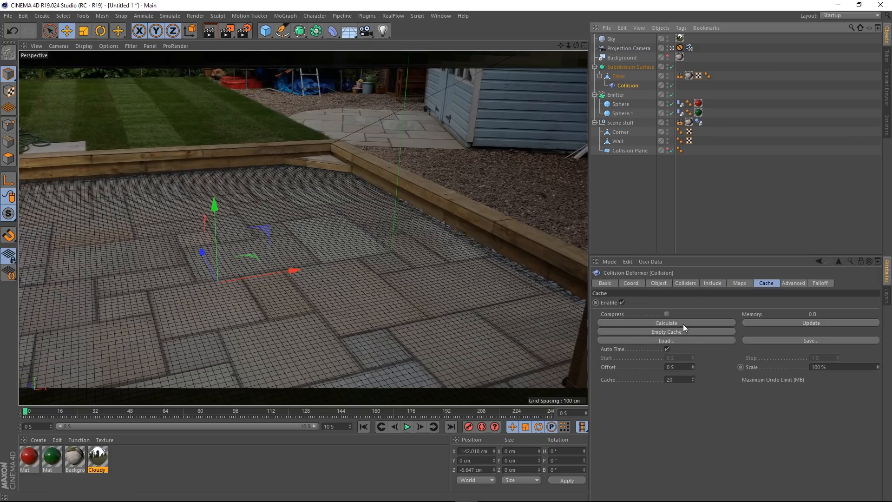
pyautogui.click(664, 323)
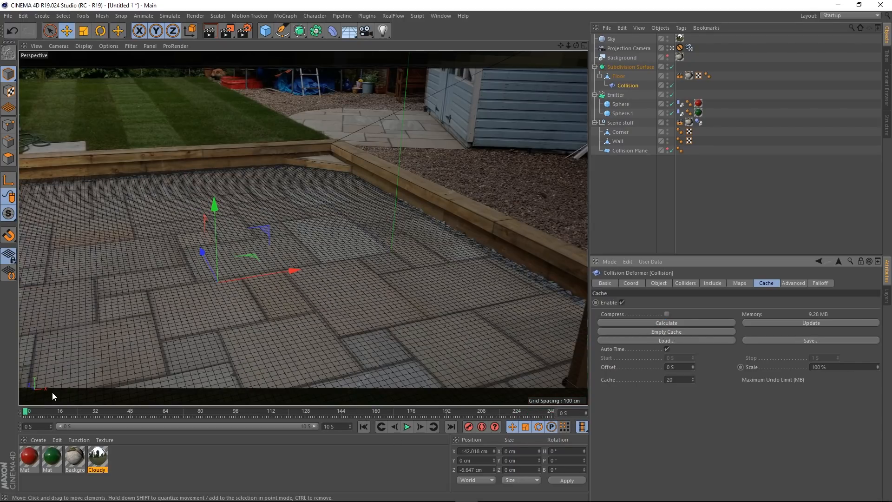
pyautogui.moveTo(135, 414)
pyautogui.mouseDown()
pyautogui.moveTo(210, 414)
pyautogui.moveTo(136, 429)
pyautogui.mouseUp()
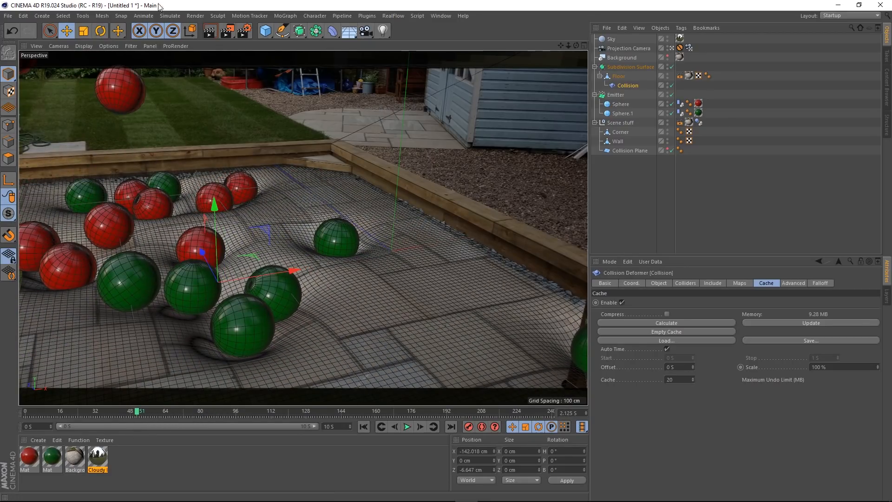
pyautogui.click(227, 31)
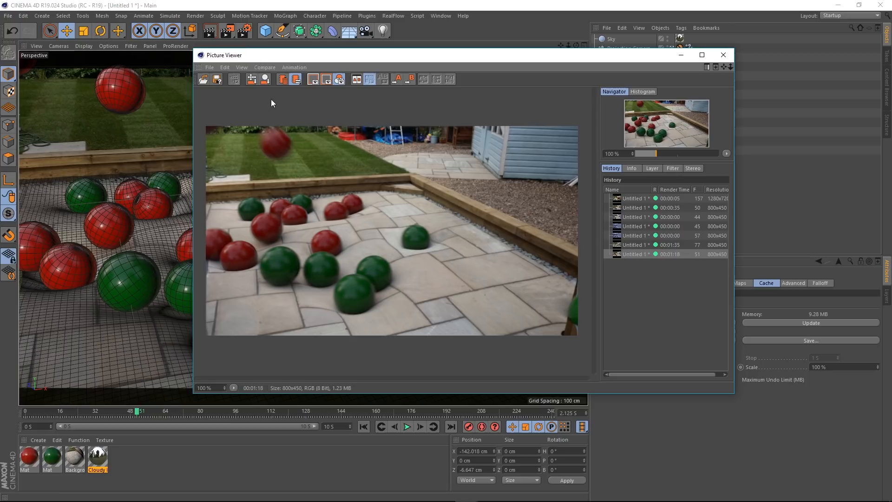
# Add Ambient Occlusion to the render settings, shift its gradient's white knot to about the middle, and close the settings
pyautogui.click(244, 31)
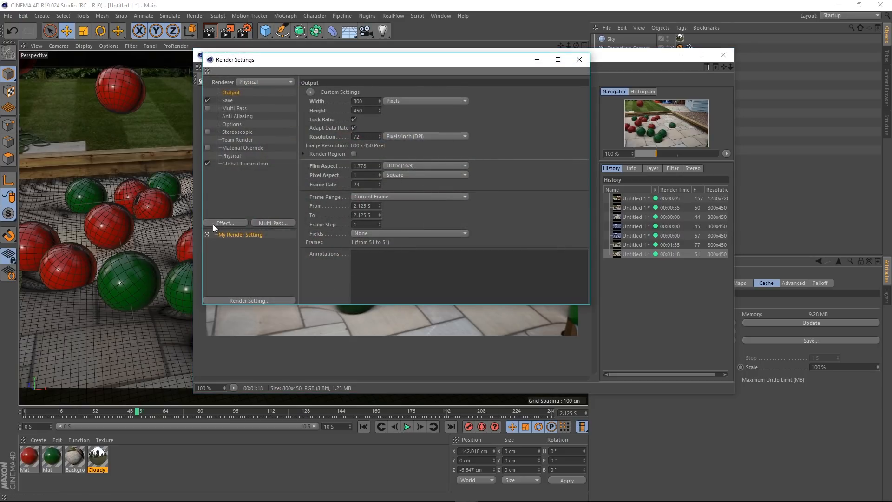
pyautogui.click(224, 223)
pyautogui.click(271, 292)
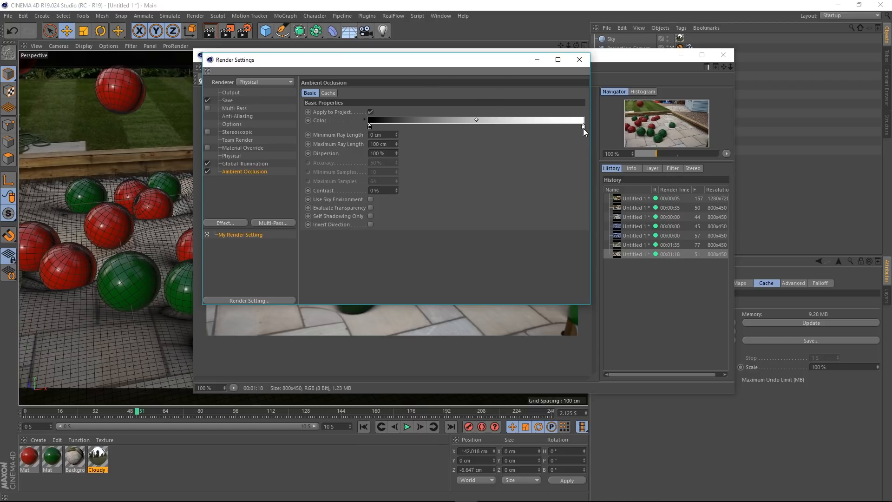
pyautogui.moveTo(584, 127); pyautogui.dragTo(471, 129)
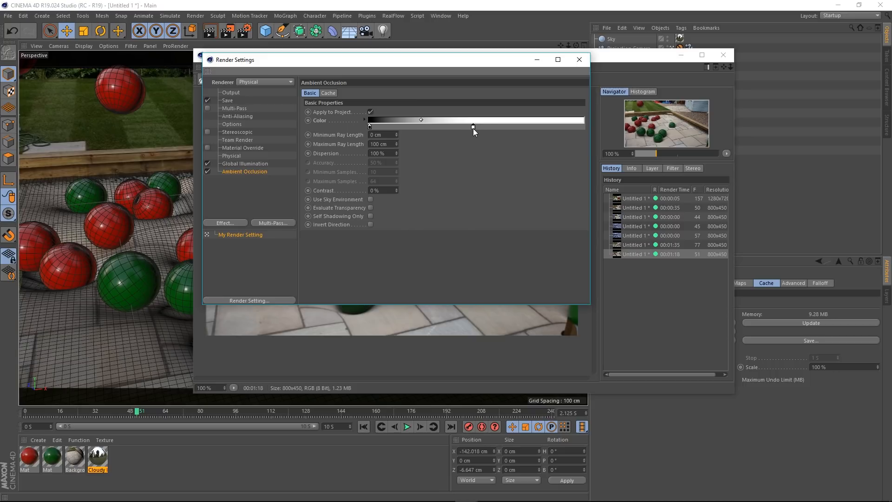
pyautogui.click(579, 59)
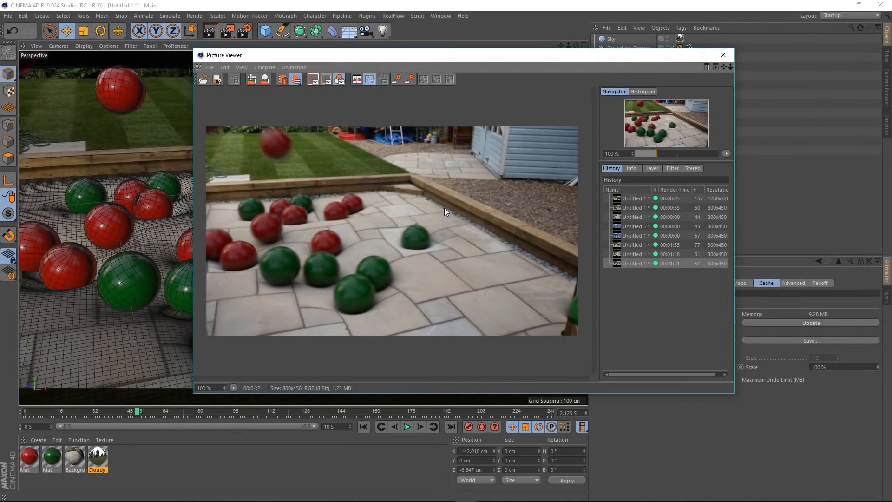
# Compare the two latest frame 51 renders in the Picture Viewer history, alternating between the versions without and with Ambient Occlusion
pyautogui.click(629, 252)
pyautogui.press('Down')
pyautogui.press('Up')
pyautogui.press('Down')
pyautogui.press('Up')
pyautogui.press('Down')
pyautogui.press('Up')
pyautogui.press('Down')
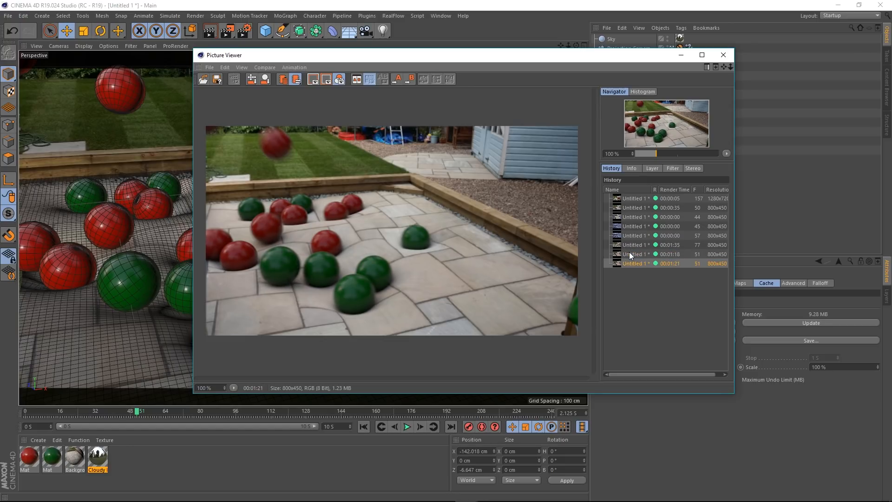